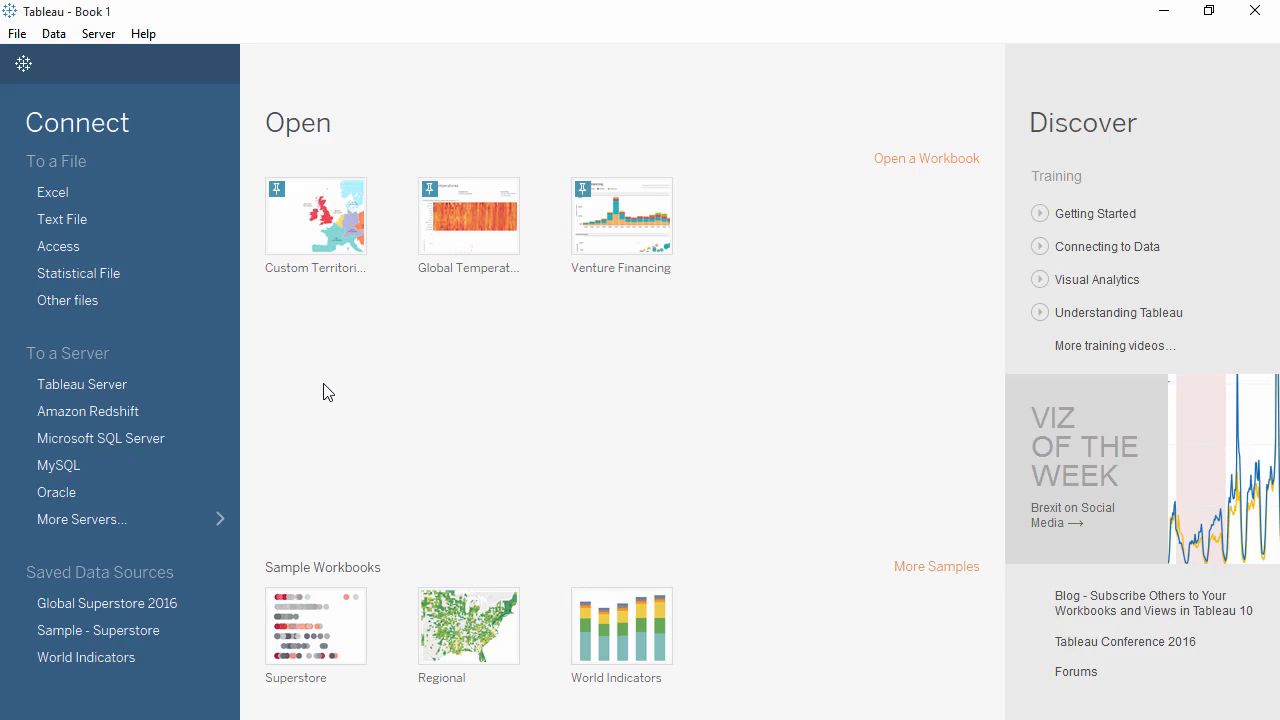
Browse the list of additional server connectors and view the source orders workbook in Excel.
click(159, 520)
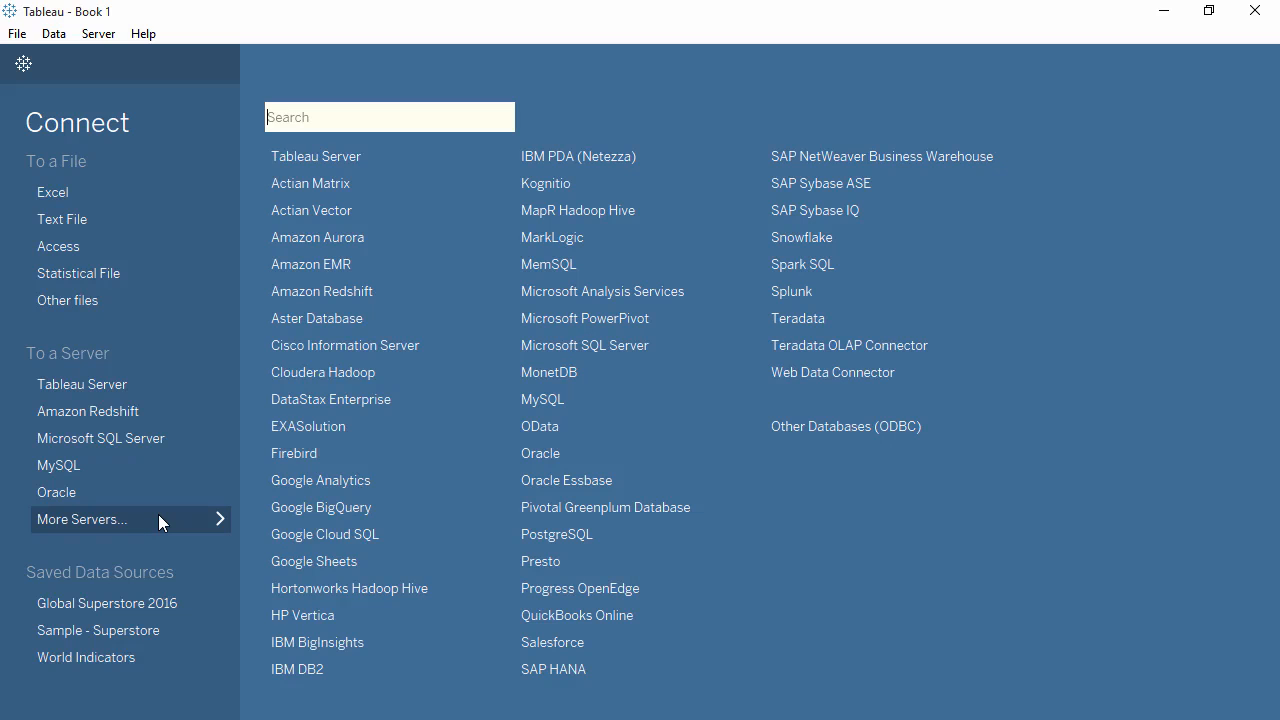
click(159, 520)
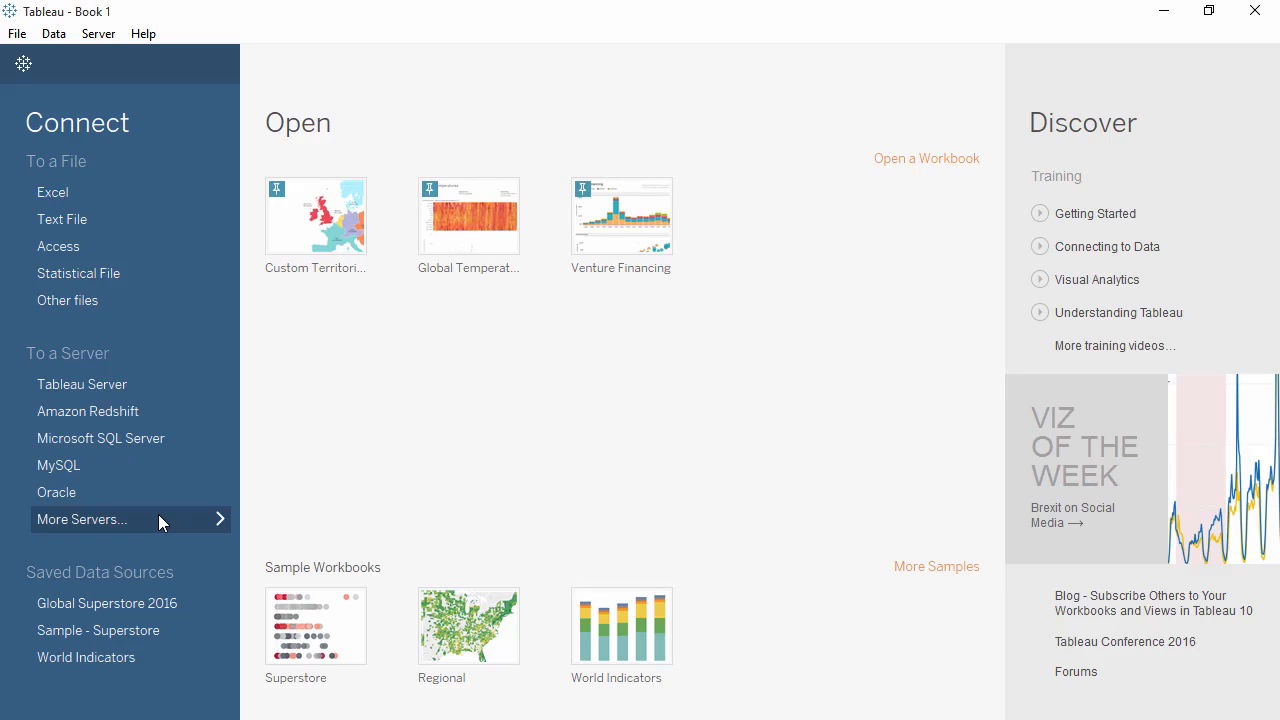
click(1166, 12)
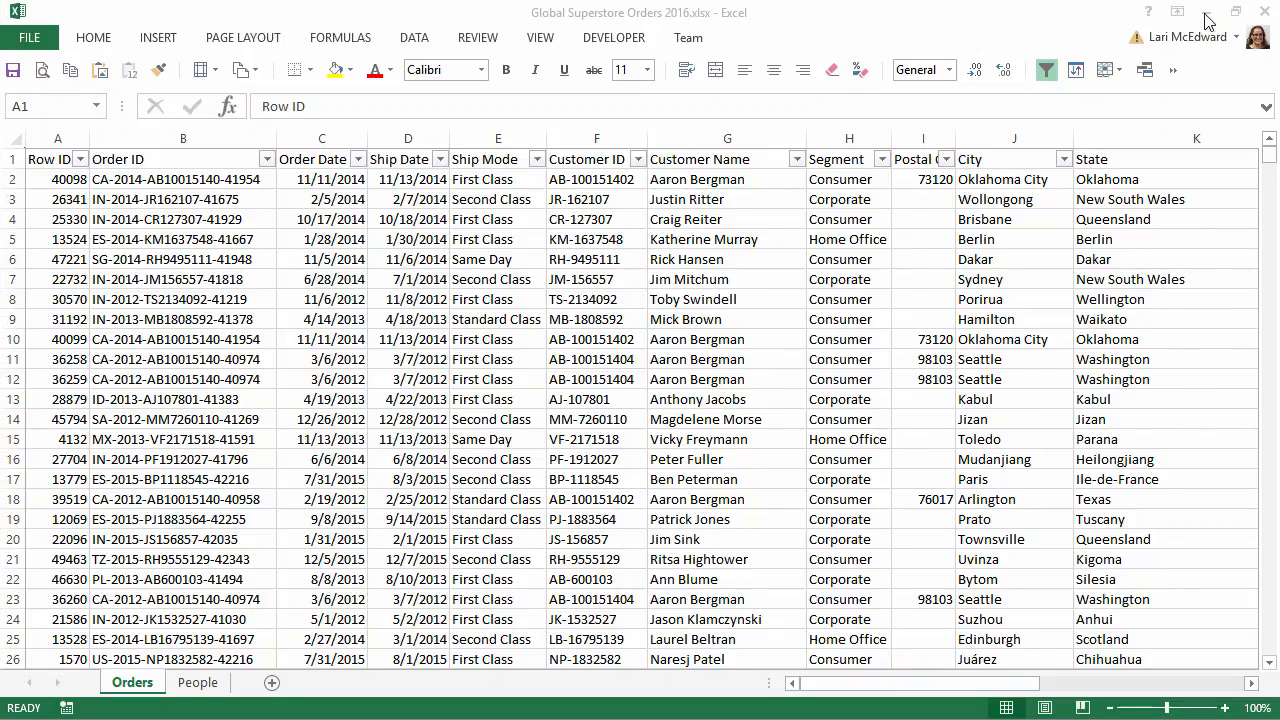
click(1207, 20)
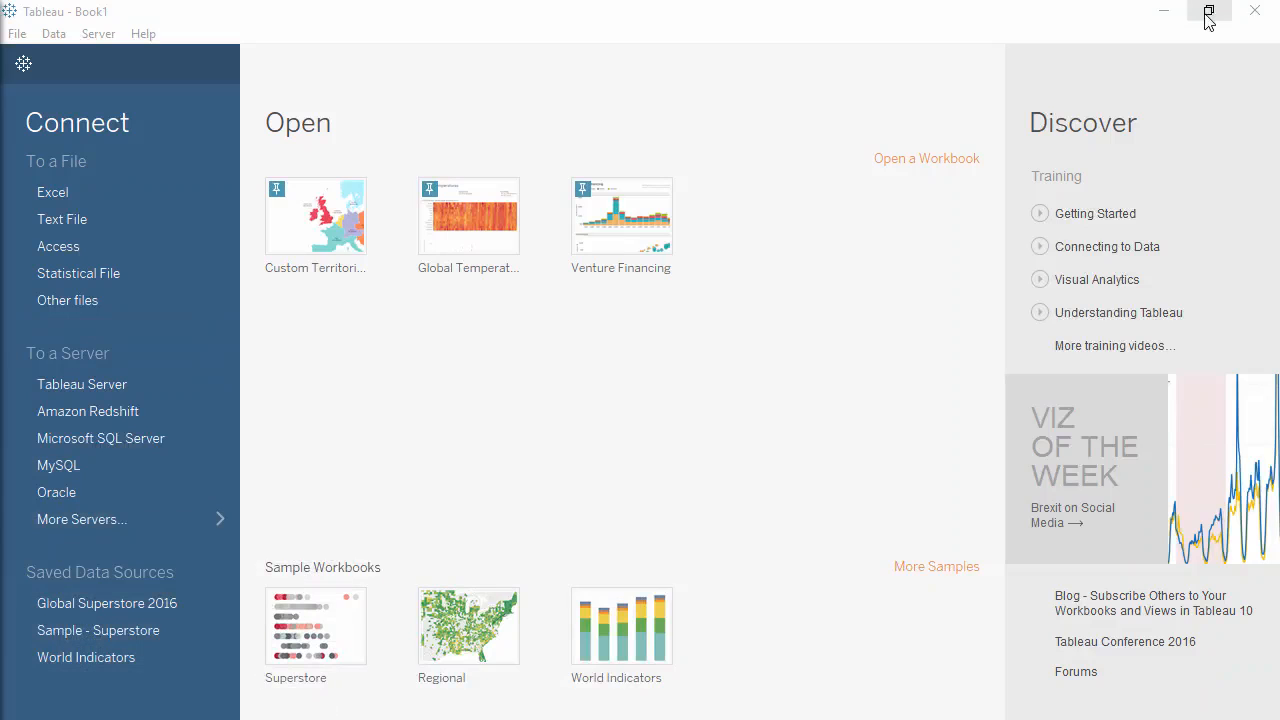
Connect to the Global Superstore Orders 2016.xlsx workbook and add the Orders sheet to the data source.
click(153, 196)
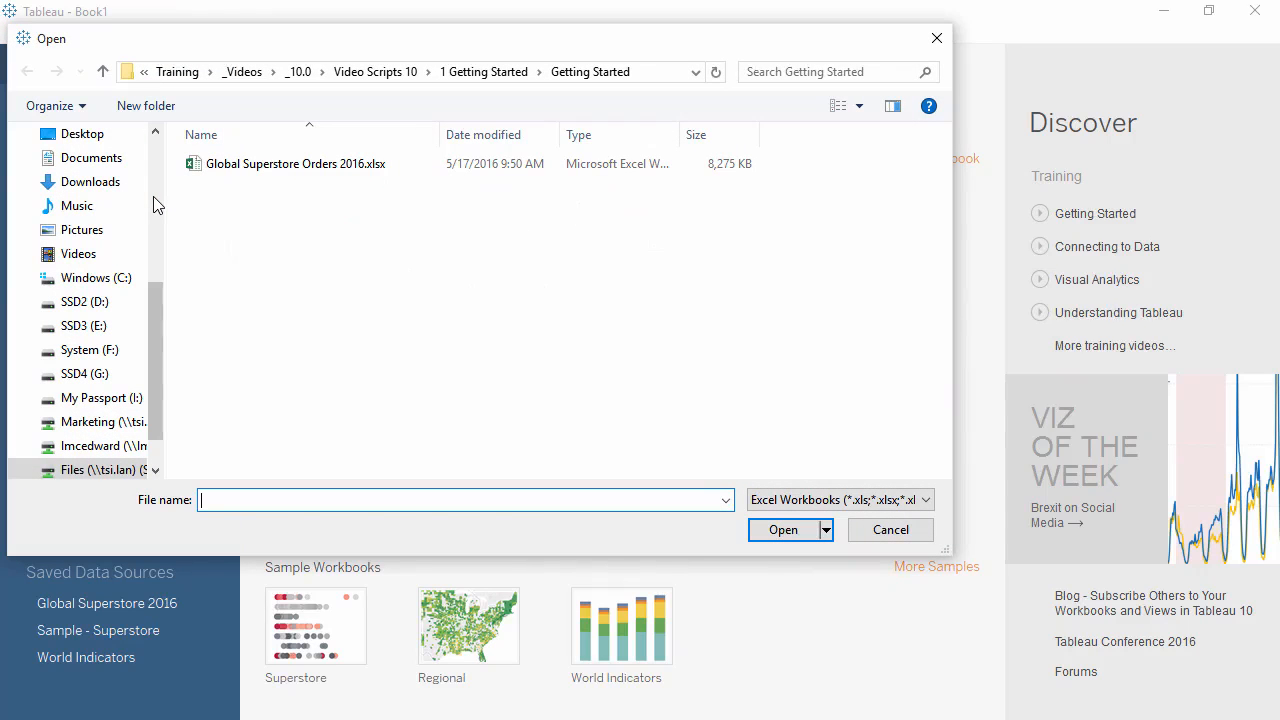
double_click(270, 165)
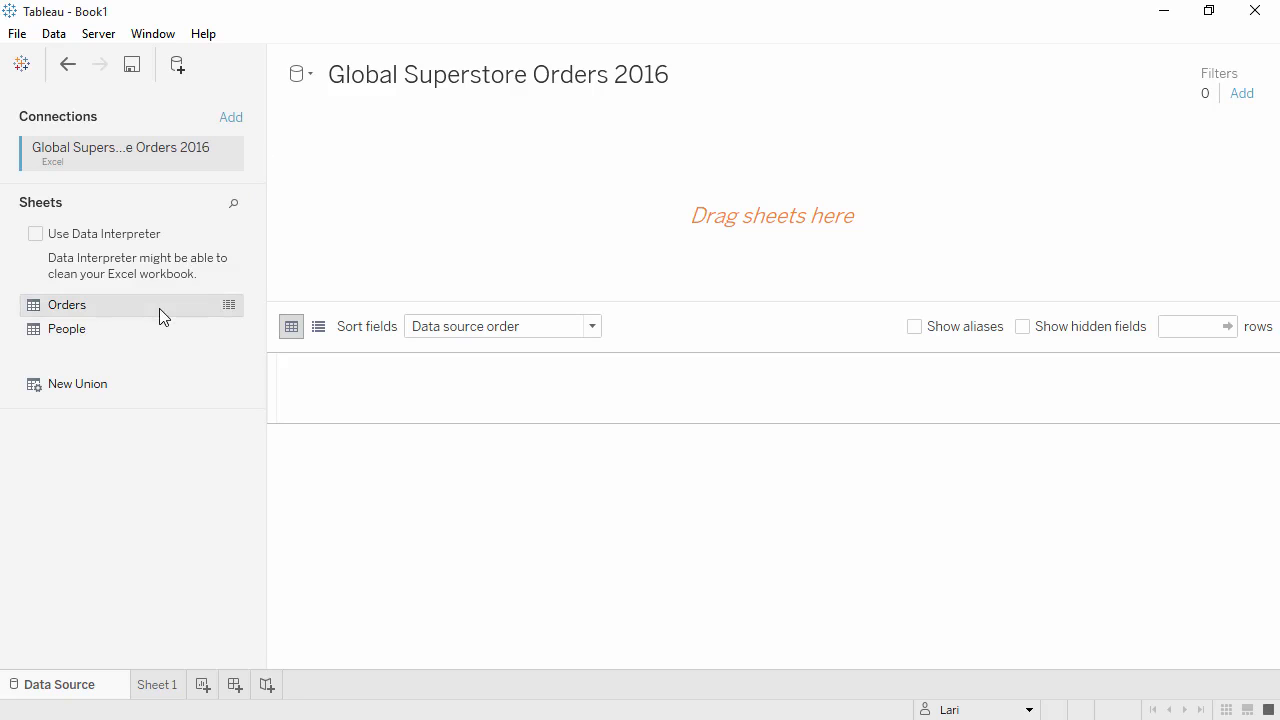
drag(159, 308, 368, 226)
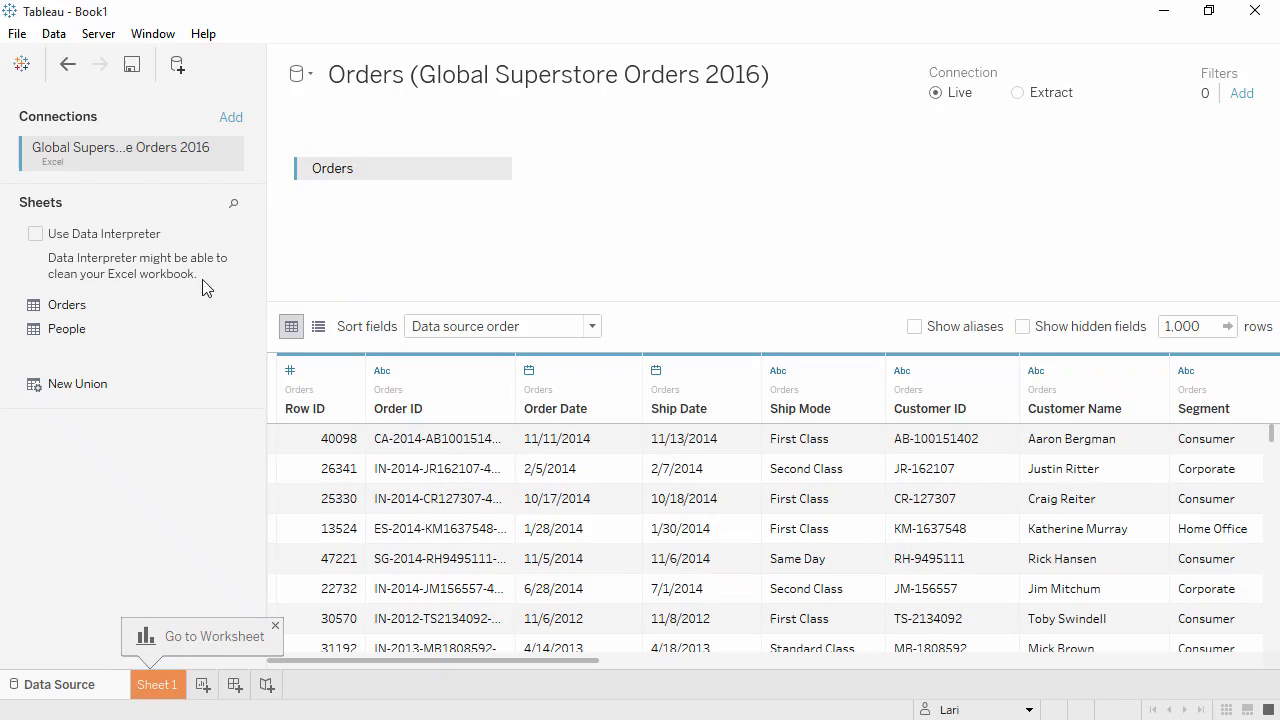
drag(158, 328, 558, 227)
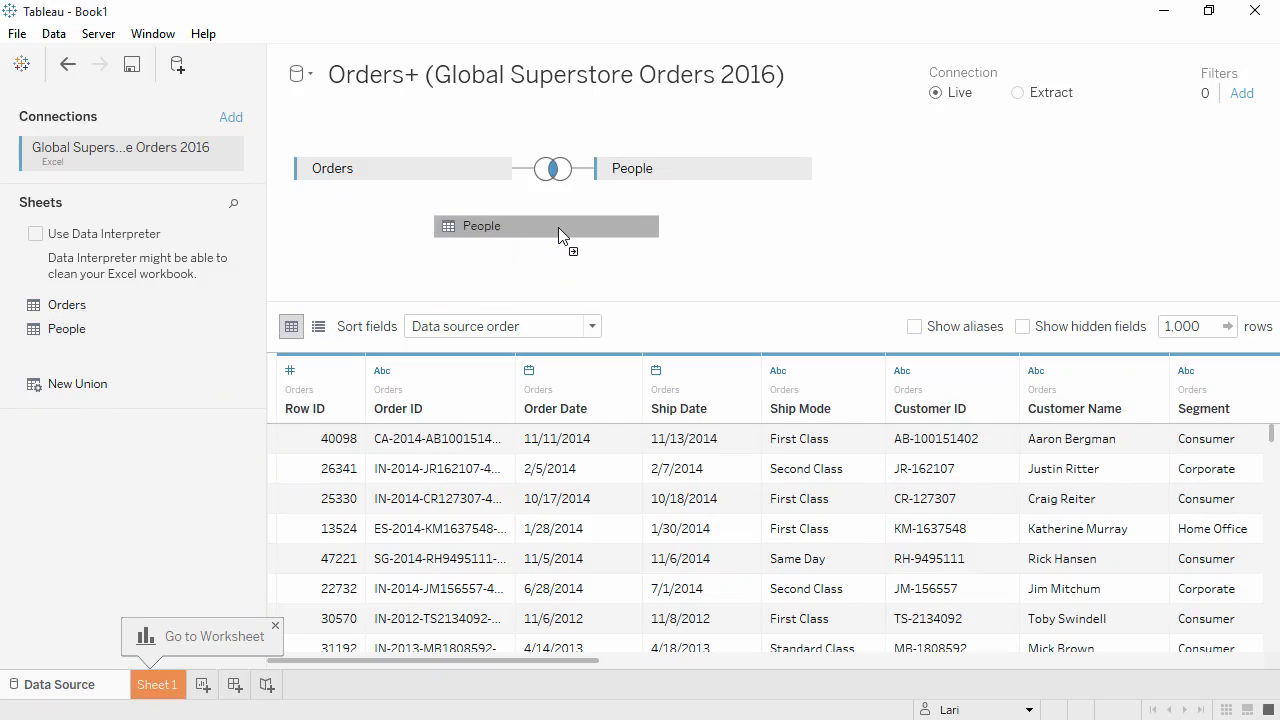
click(793, 171)
click(843, 266)
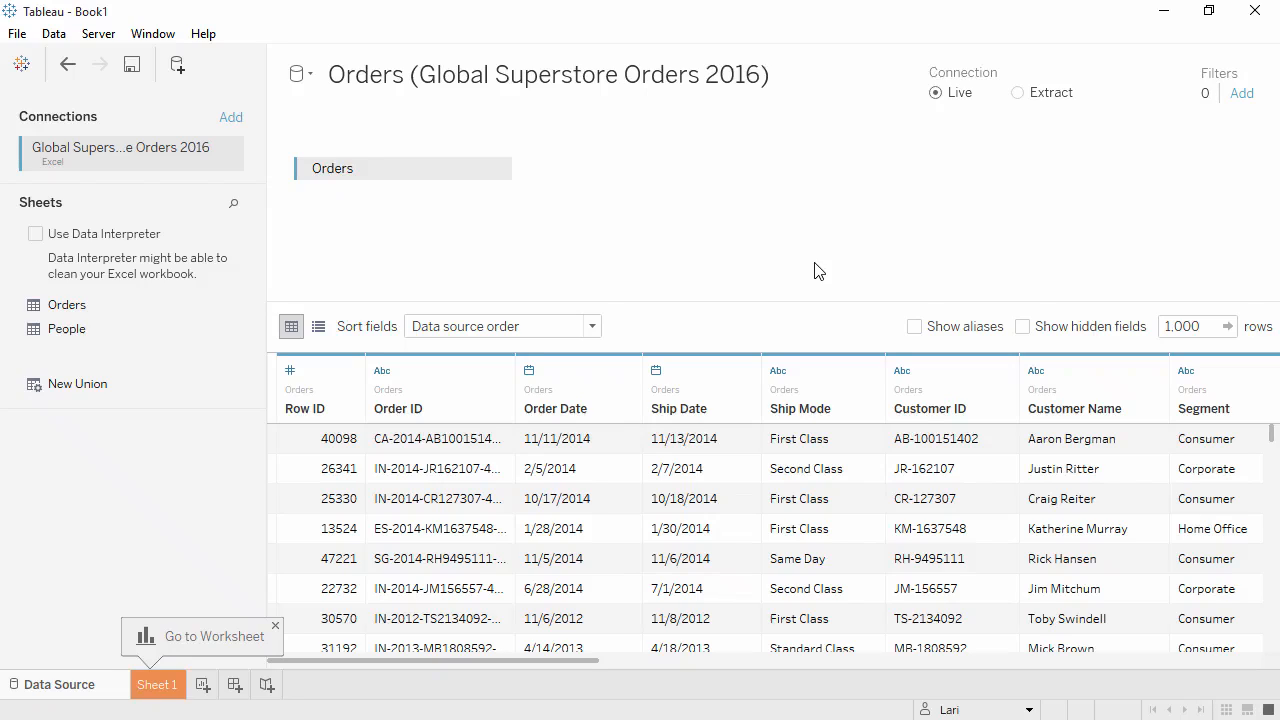
Add a text file connection to Global Superstore Returns 2016.csv, joining it to Orders.
click(230, 120)
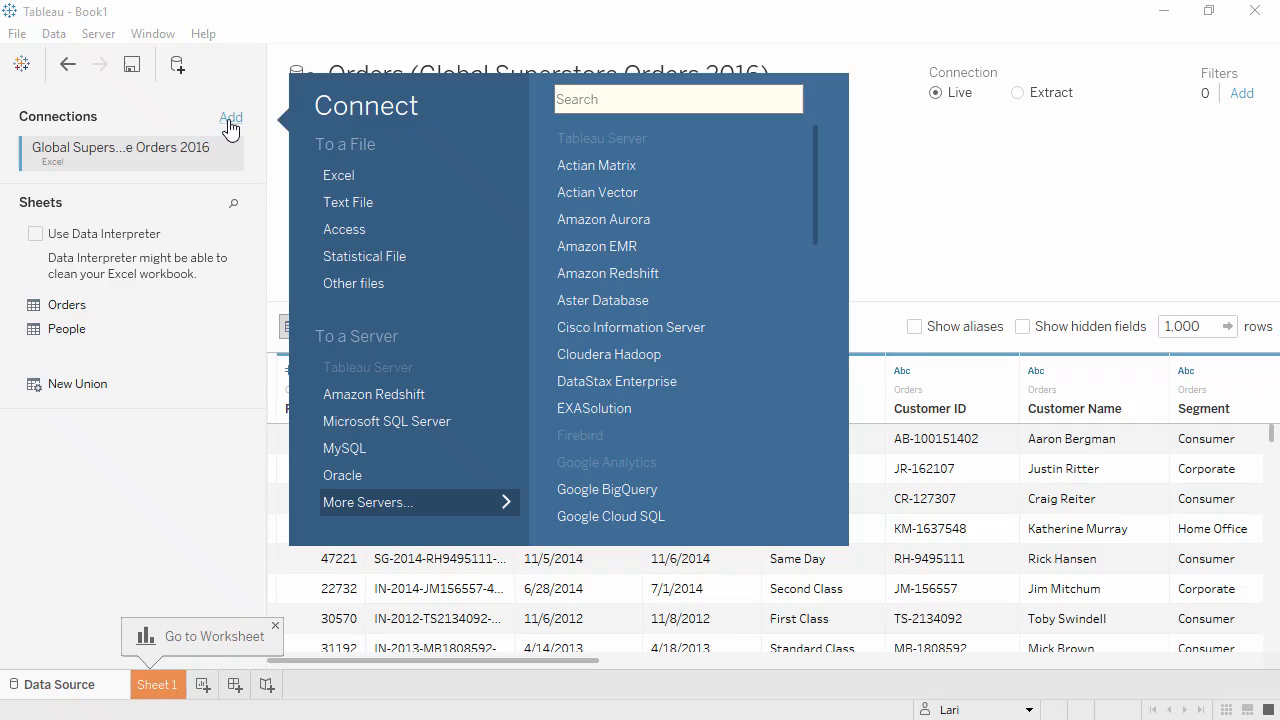
click(343, 202)
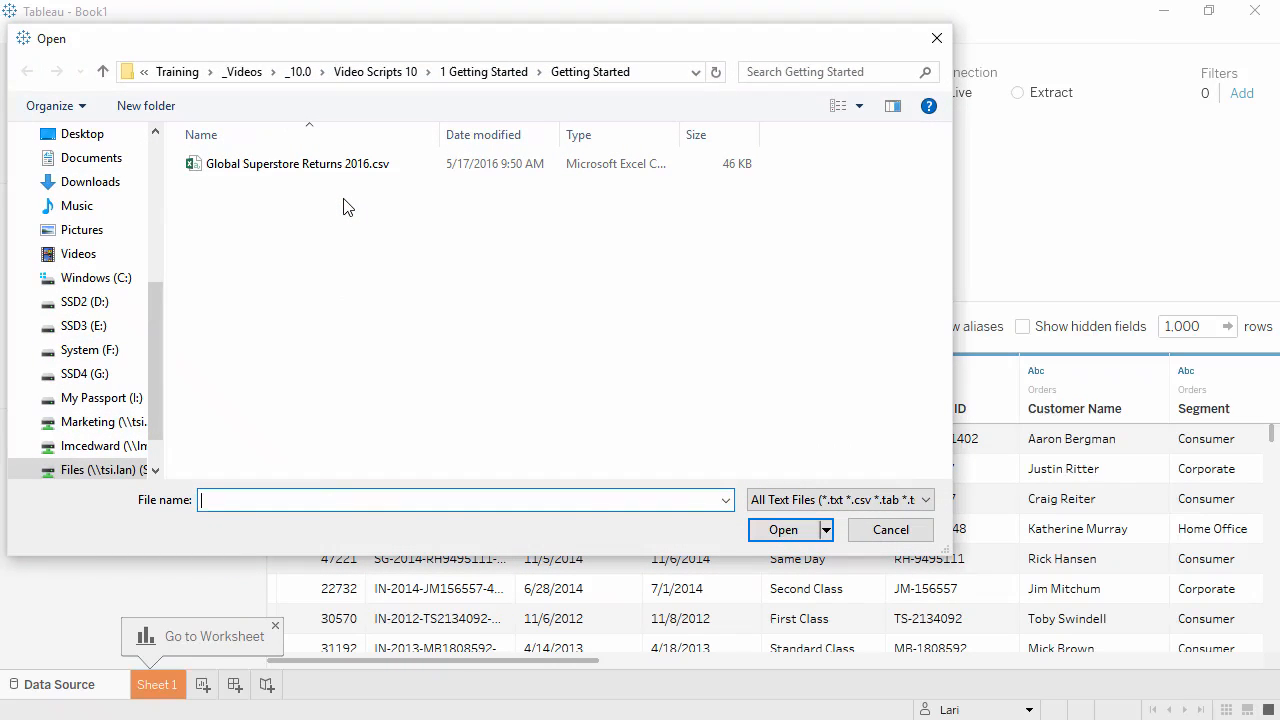
double_click(336, 166)
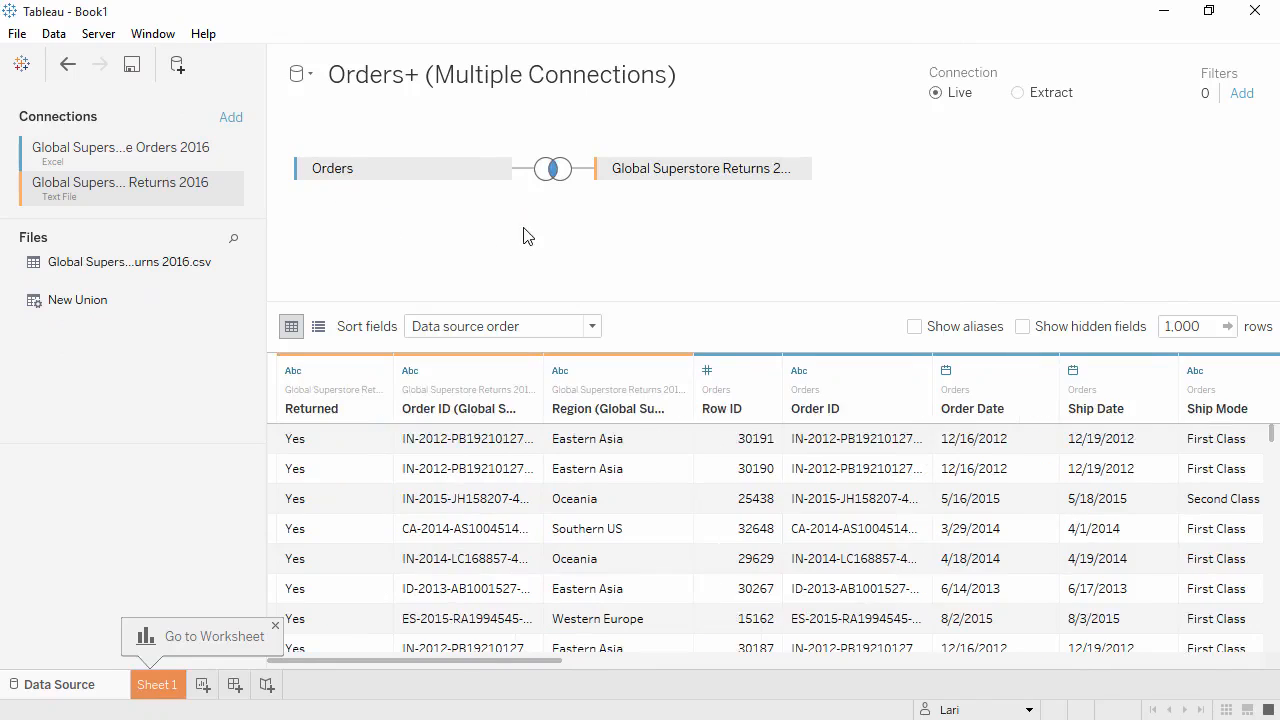
Change the join between Orders and the returns file to a Left join on Order ID.
click(554, 172)
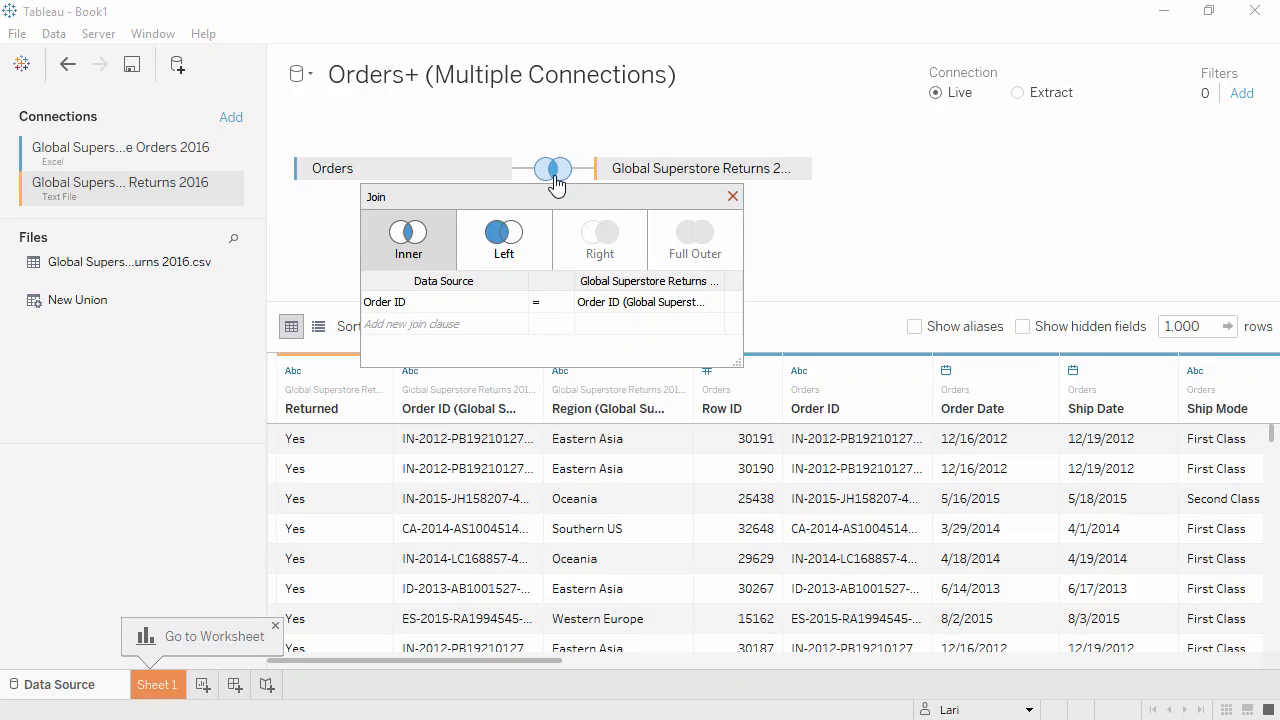
click(537, 244)
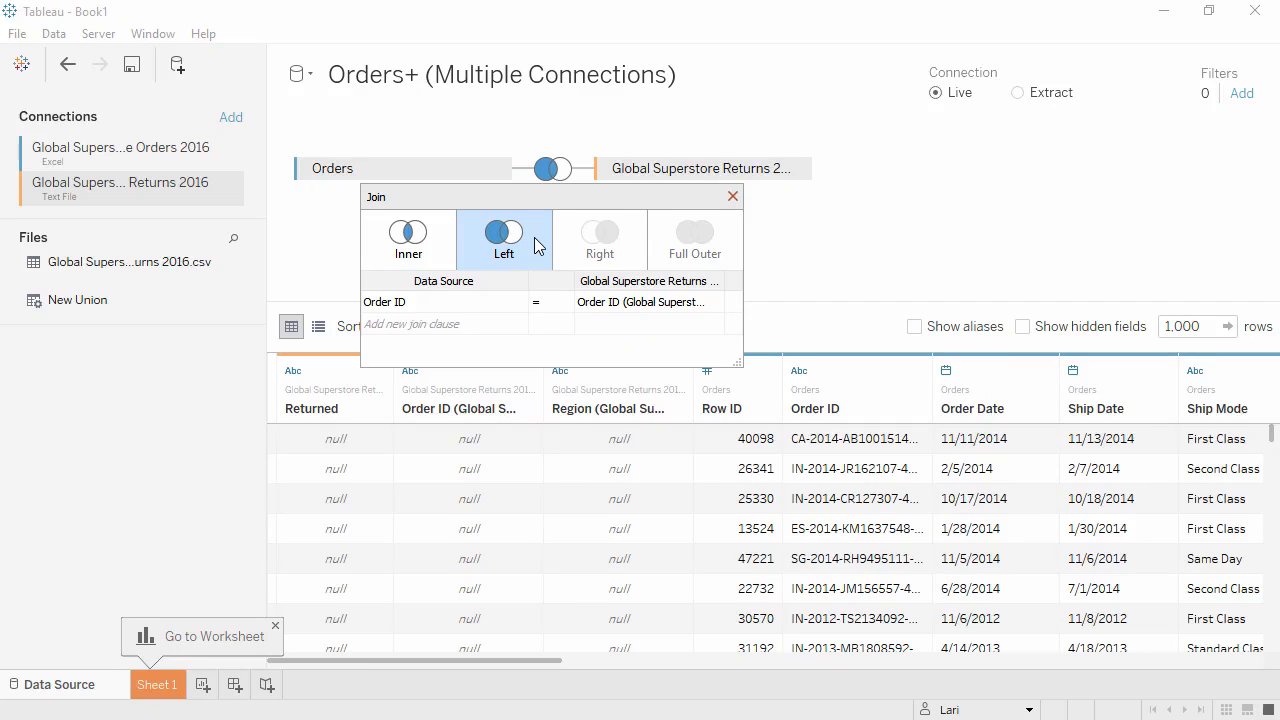
click(517, 305)
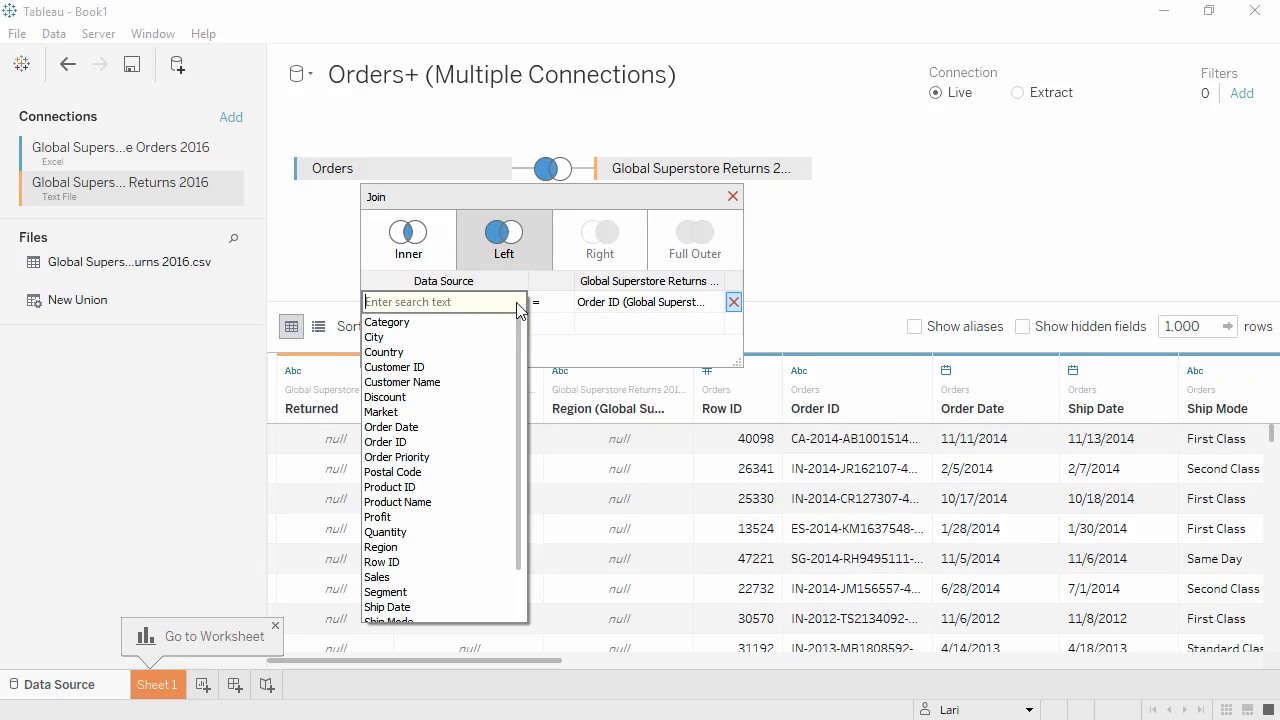
click(517, 288)
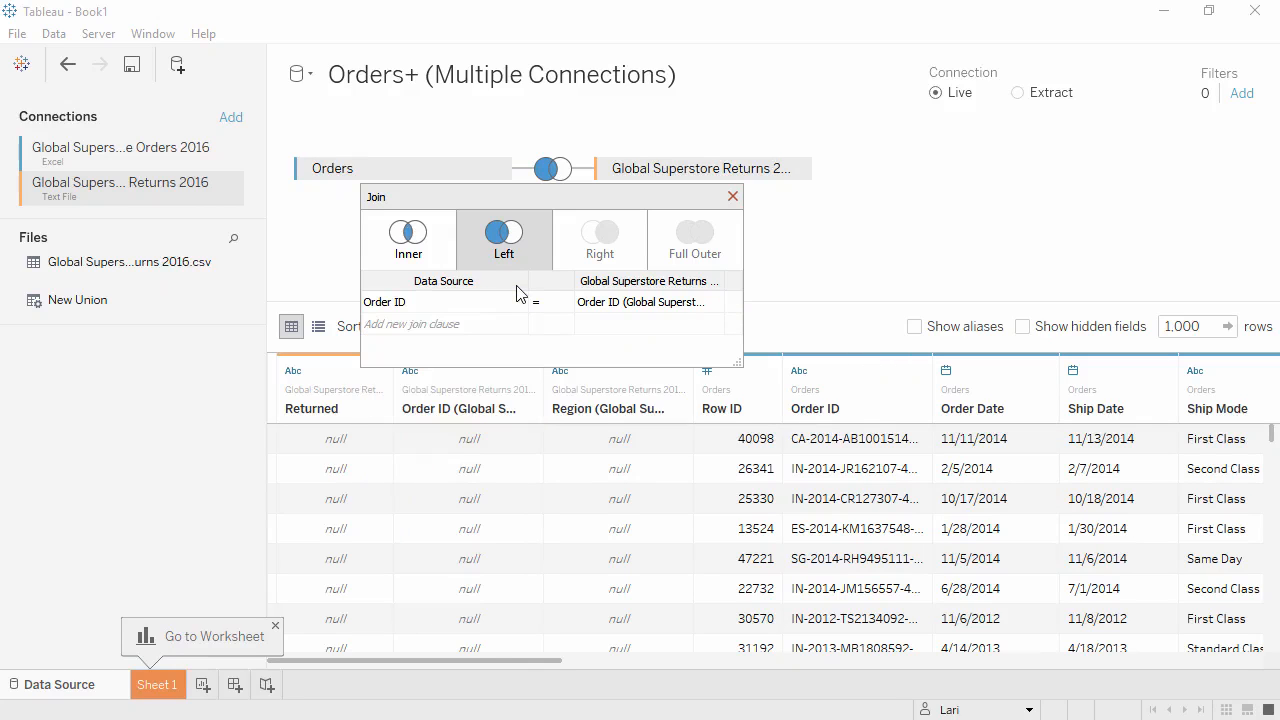
click(733, 196)
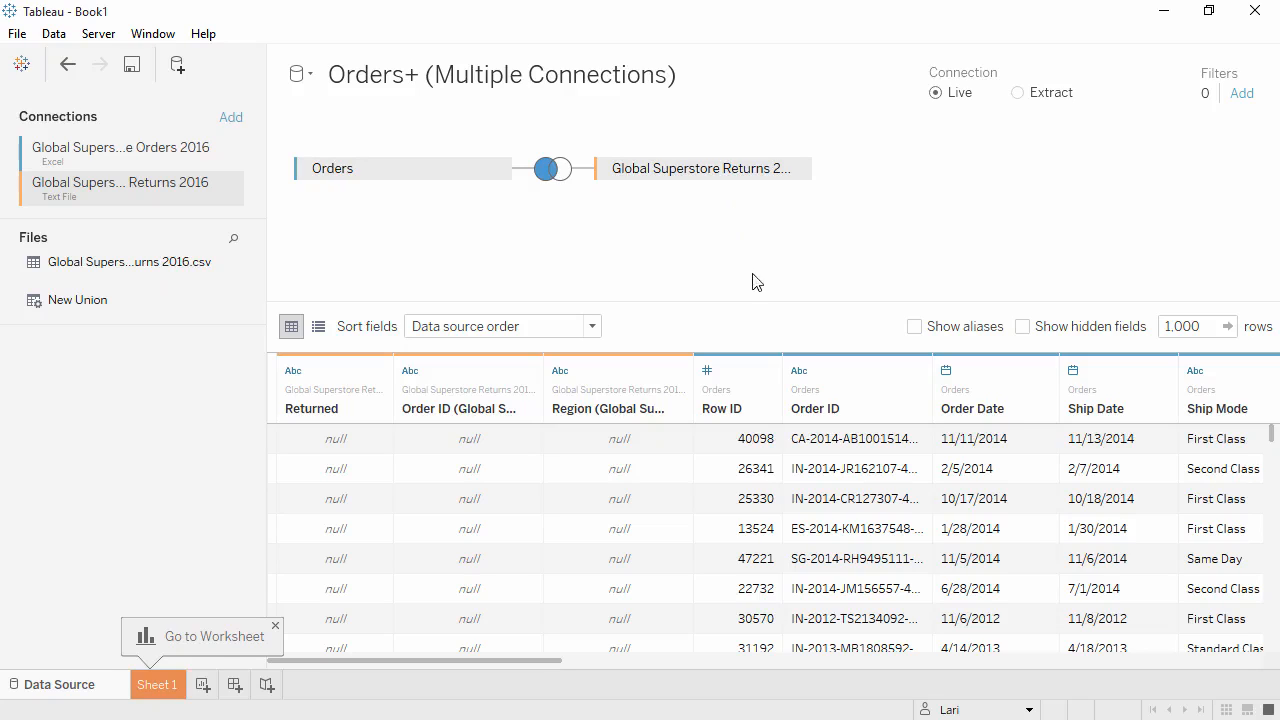
Change the Row ID field's data type to String.
click(712, 374)
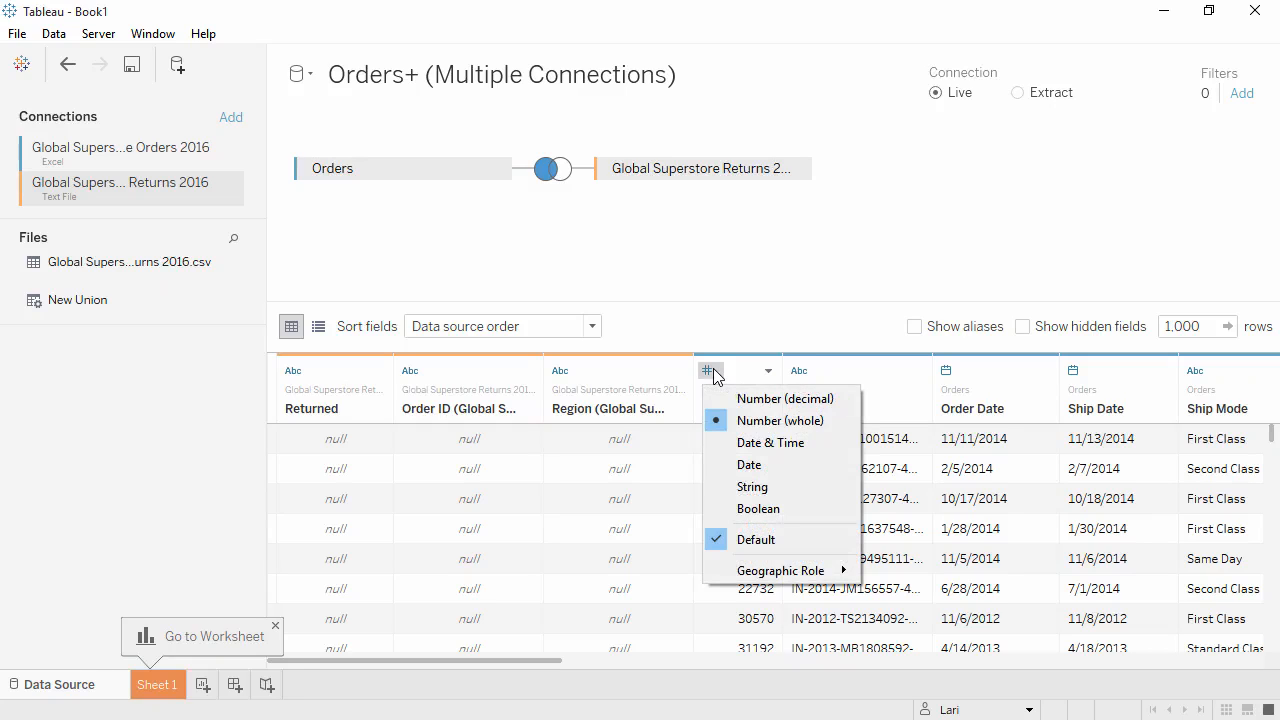
click(716, 486)
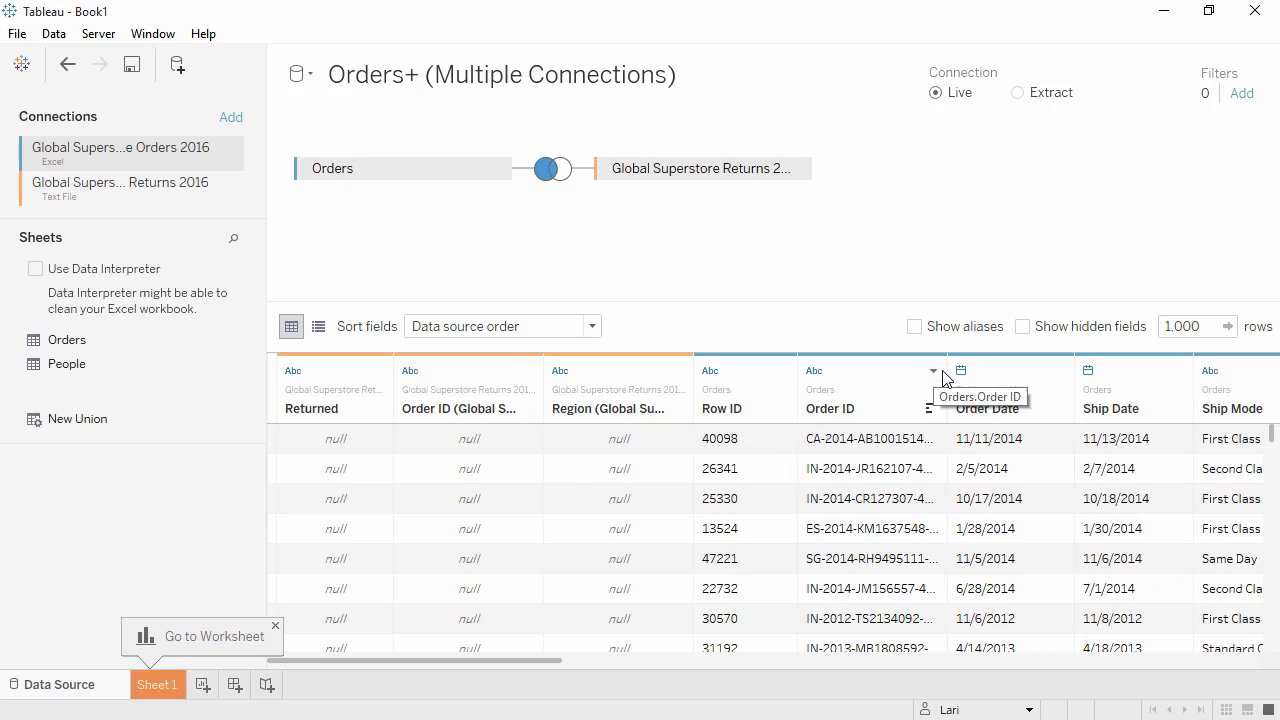
Custom split the Order ID column on the "-" separator, splitting off the first 1 column.
drag(947, 378, 1006, 362)
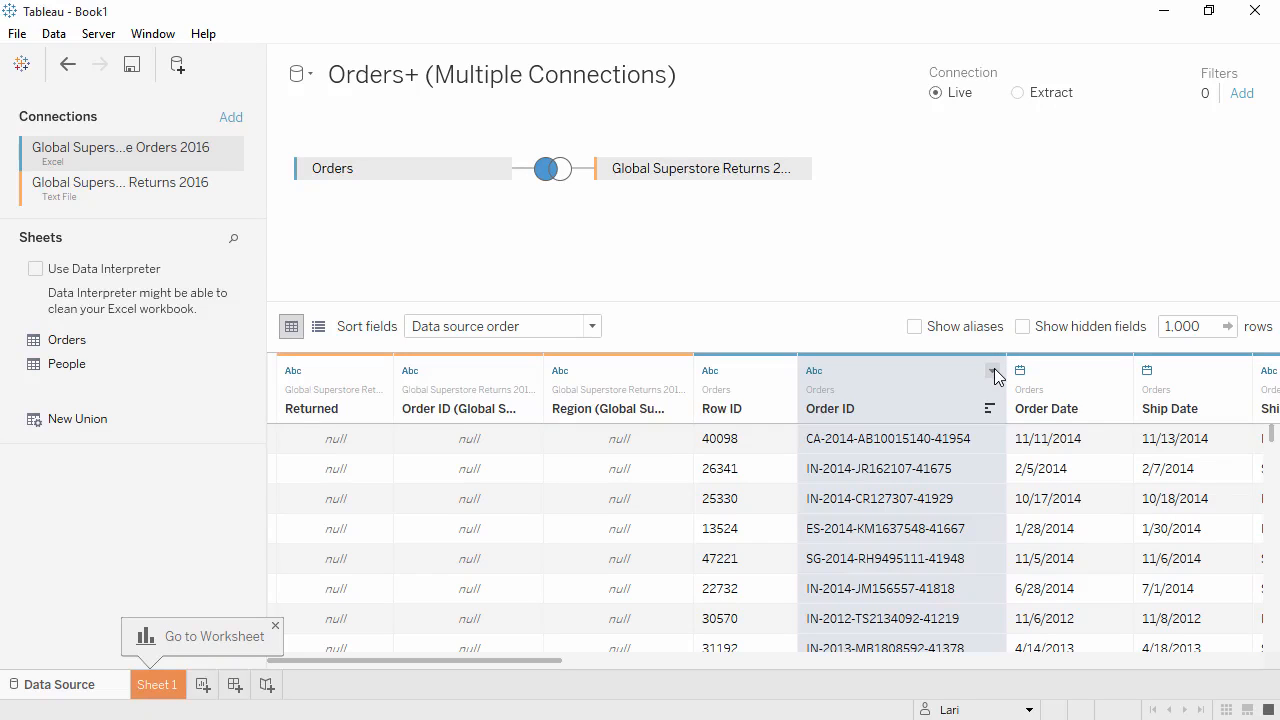
click(993, 372)
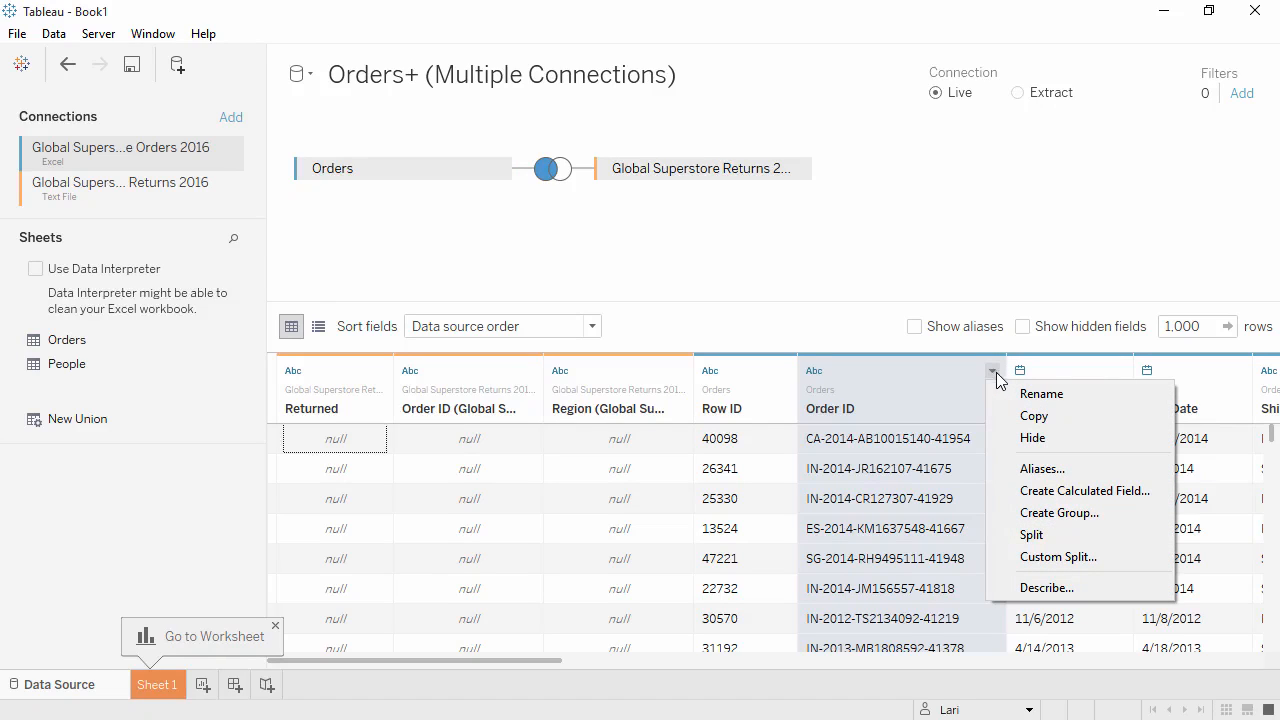
click(1040, 557)
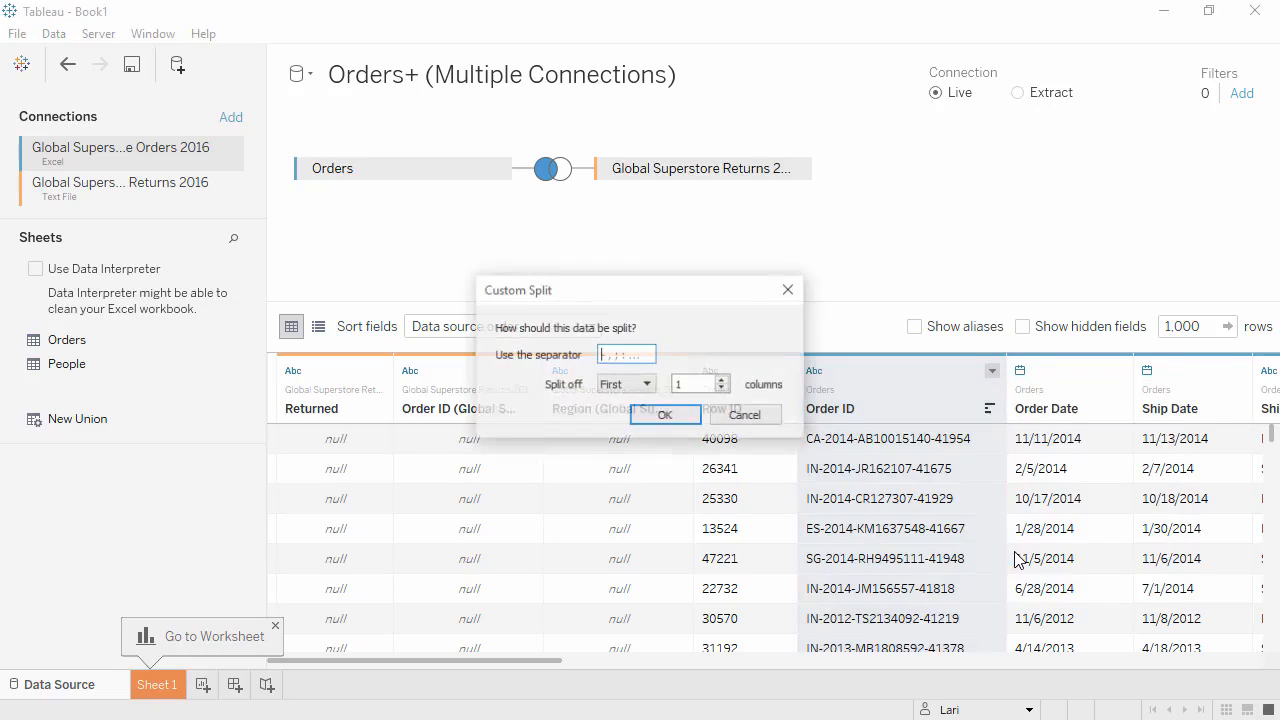
click(629, 354)
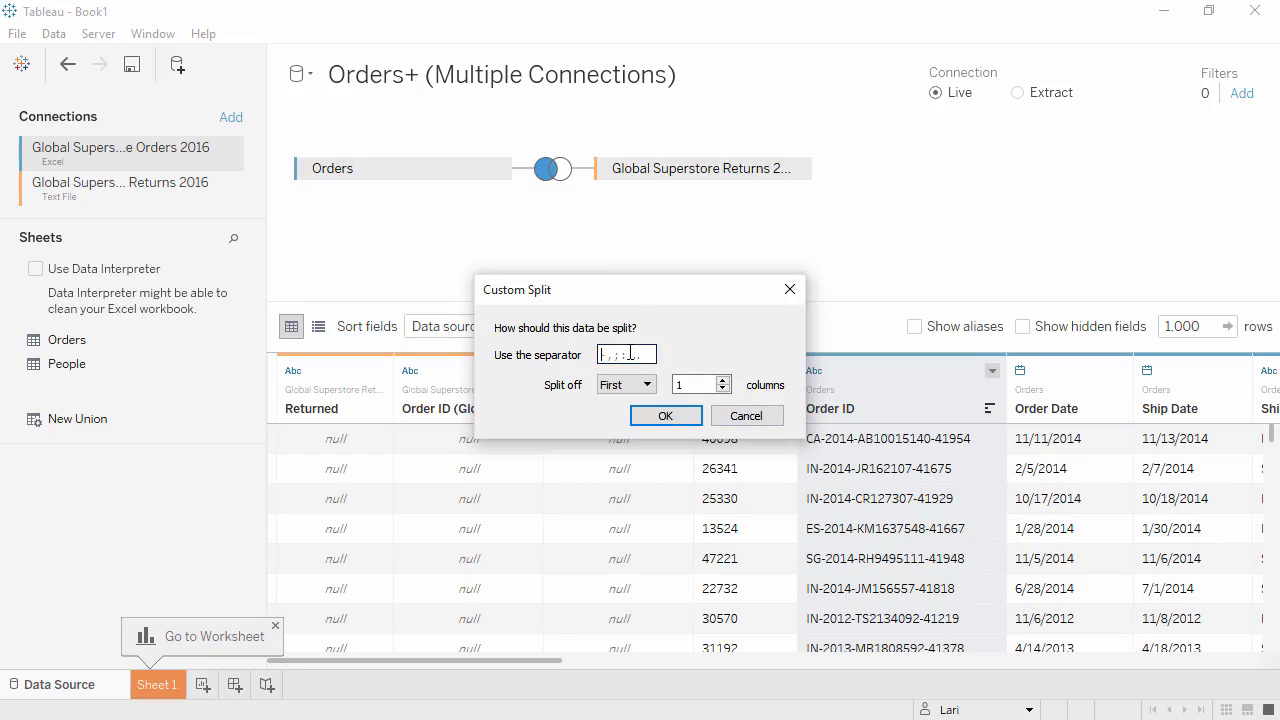
click(674, 418)
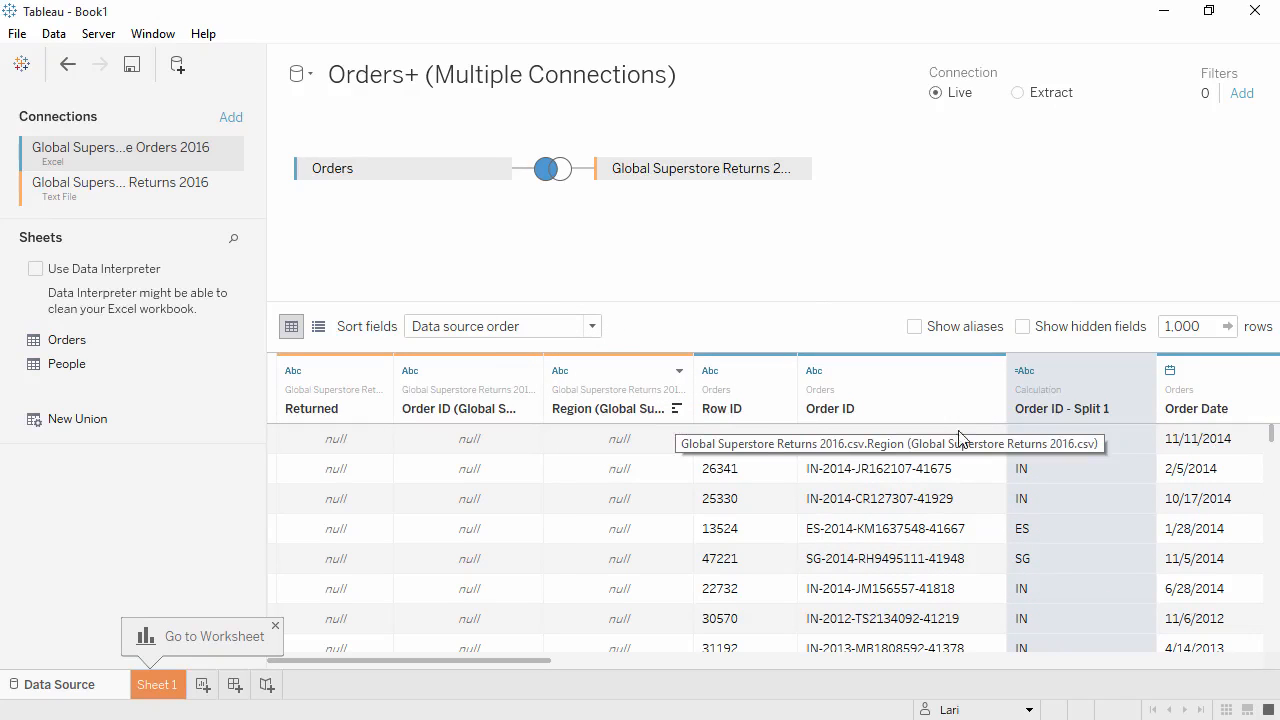
Rename the Order ID - Split 1 field to Distribution Center.
click(1142, 372)
click(1145, 414)
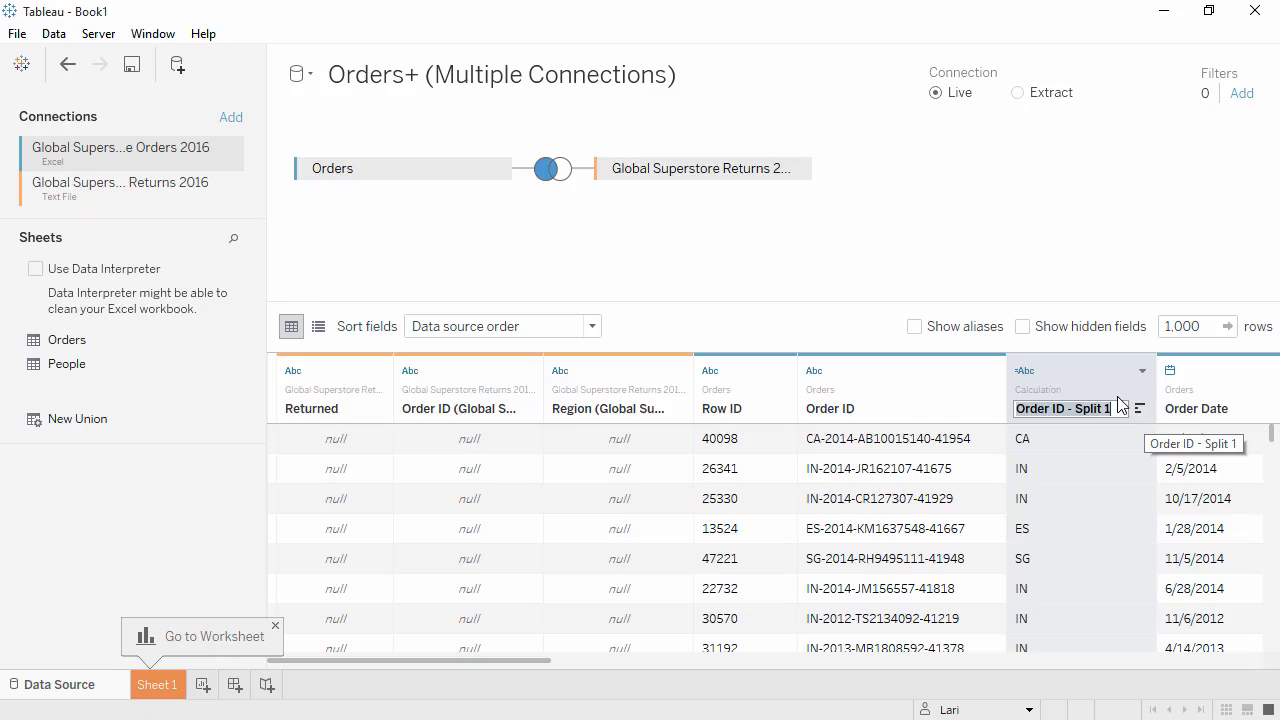
text(Distribution Center)
key(Return)
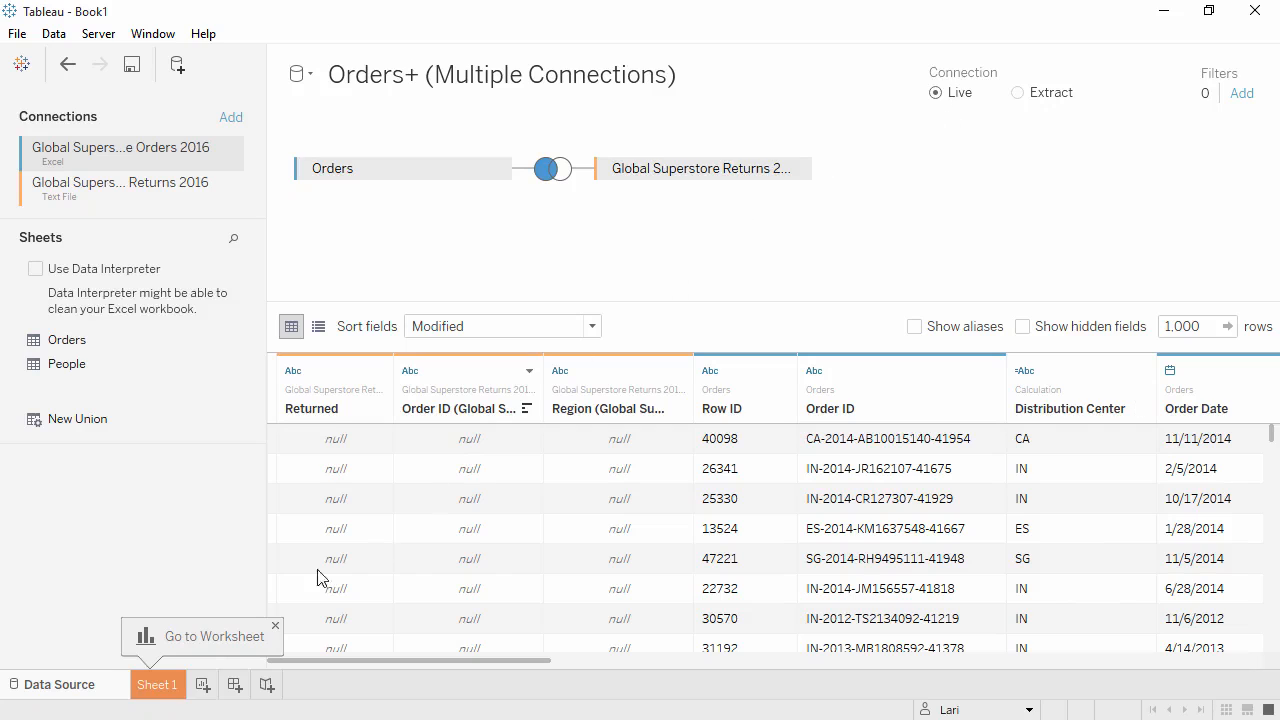
Open Sheet 1 and place Category and Segment on Rows.
click(157, 686)
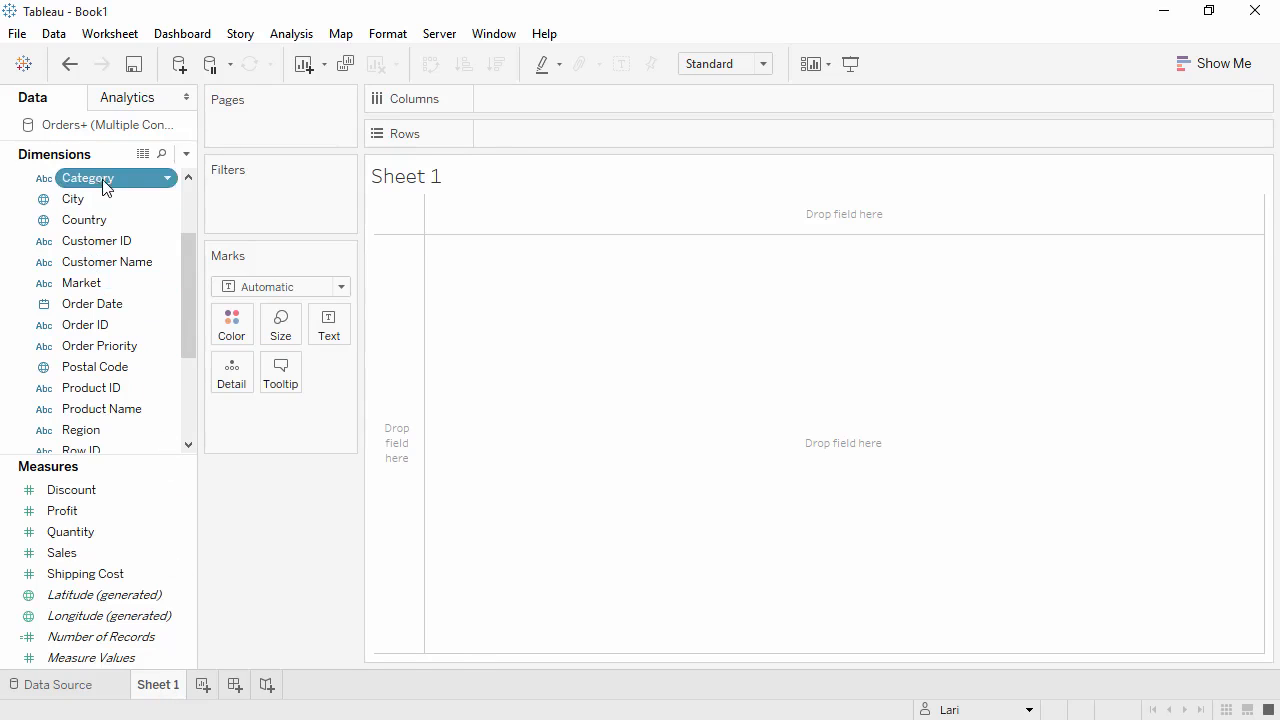
drag(105, 187, 506, 136)
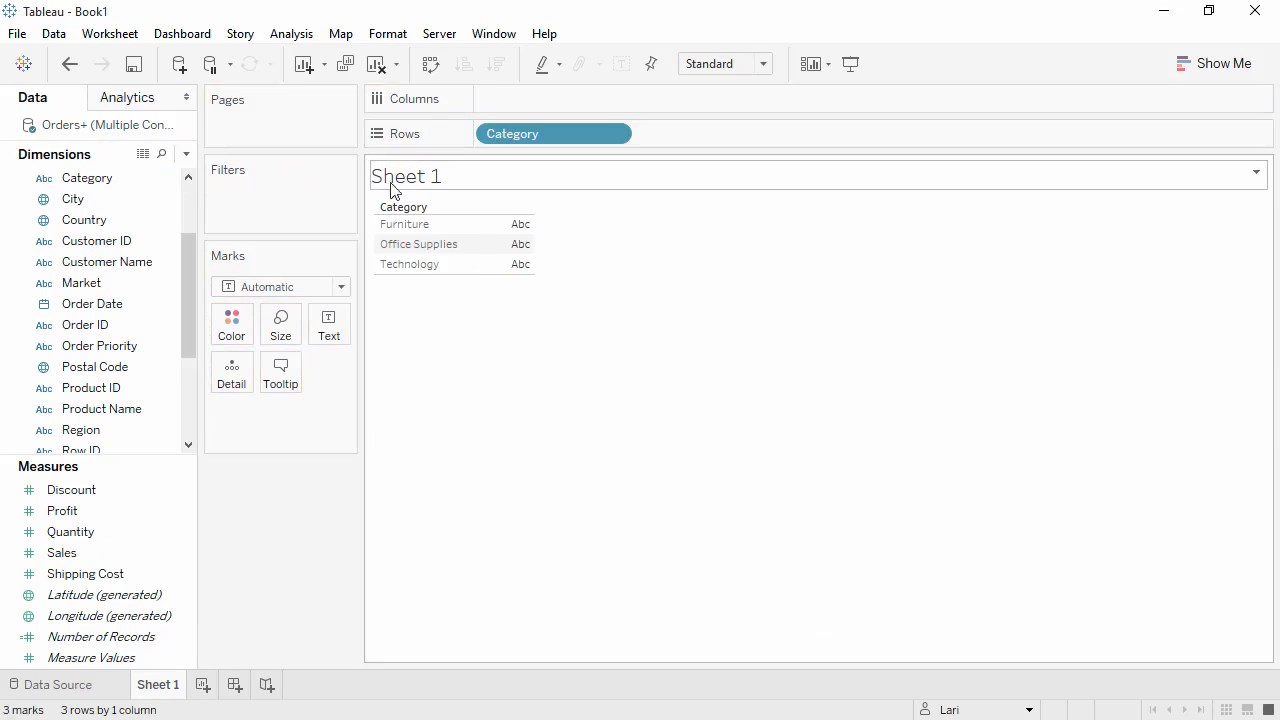
drag(192, 270, 186, 308)
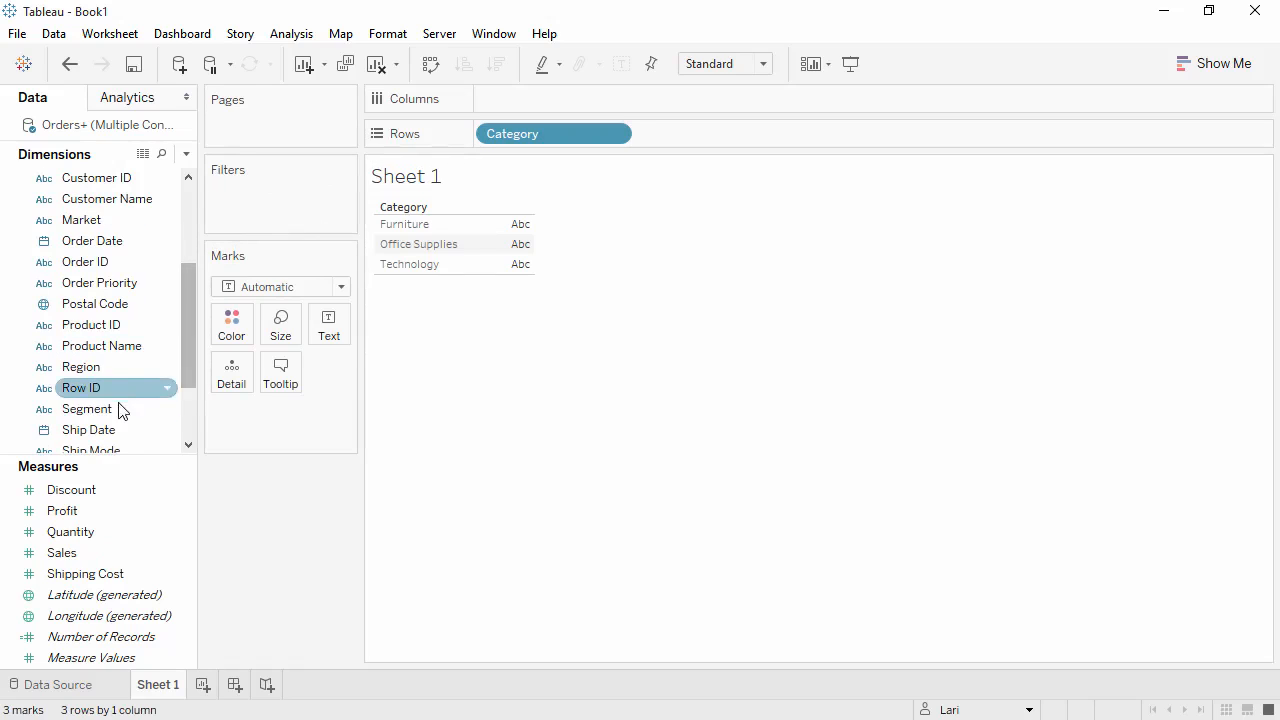
drag(126, 408, 685, 136)
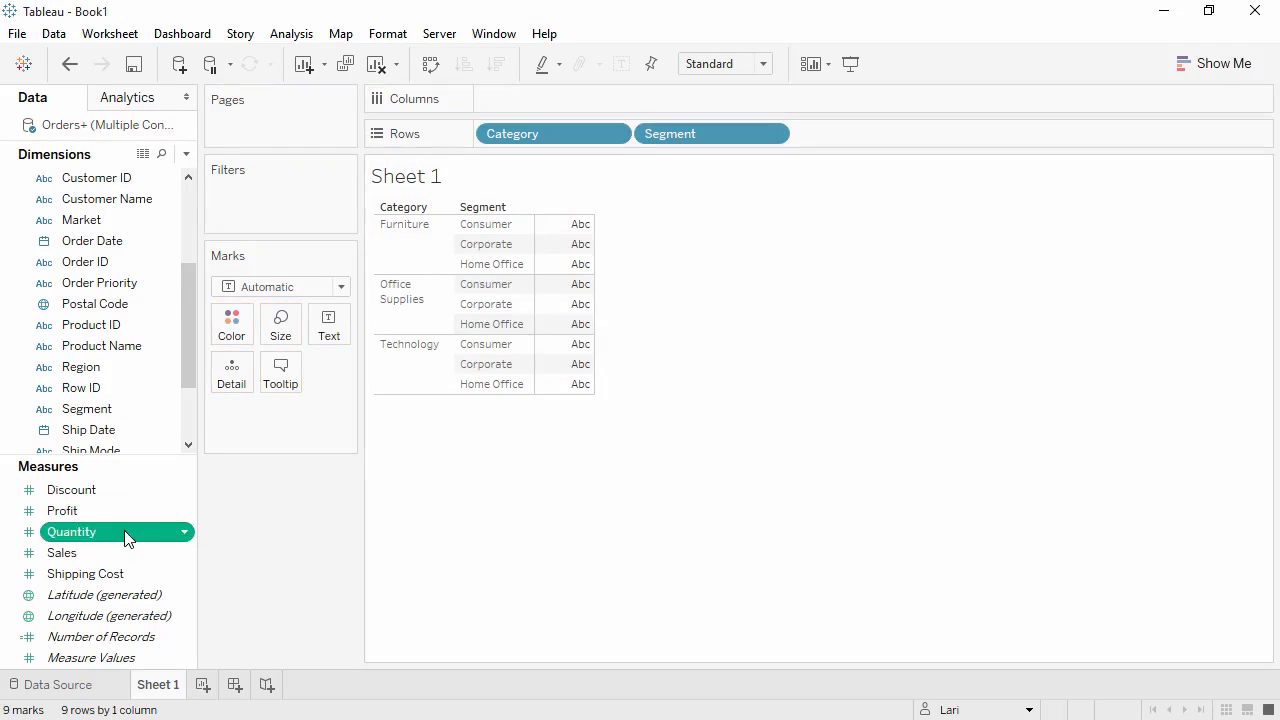
Add Quantity and Market to Columns and colour the marks by Market.
drag(124, 530, 506, 100)
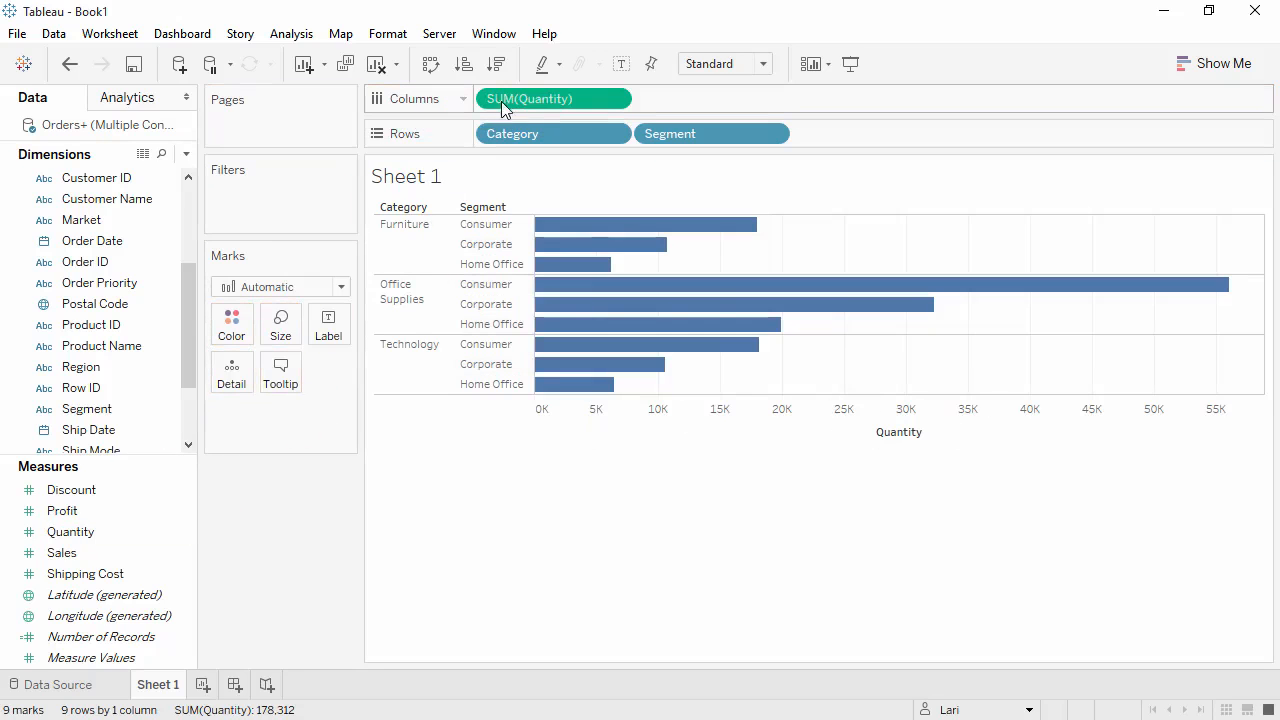
drag(82, 219, 491, 108)
drag(136, 216, 231, 325)
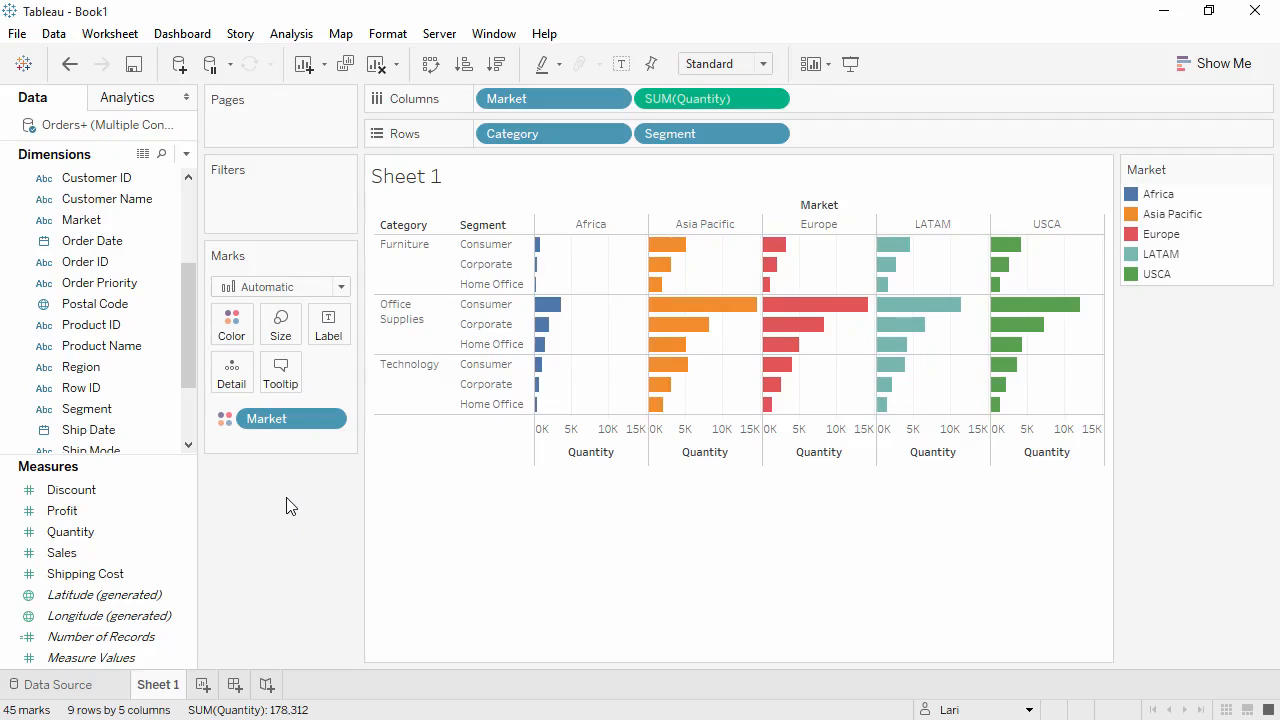
Clear the sheet and plot Sales as a single bar on Rows.
click(377, 65)
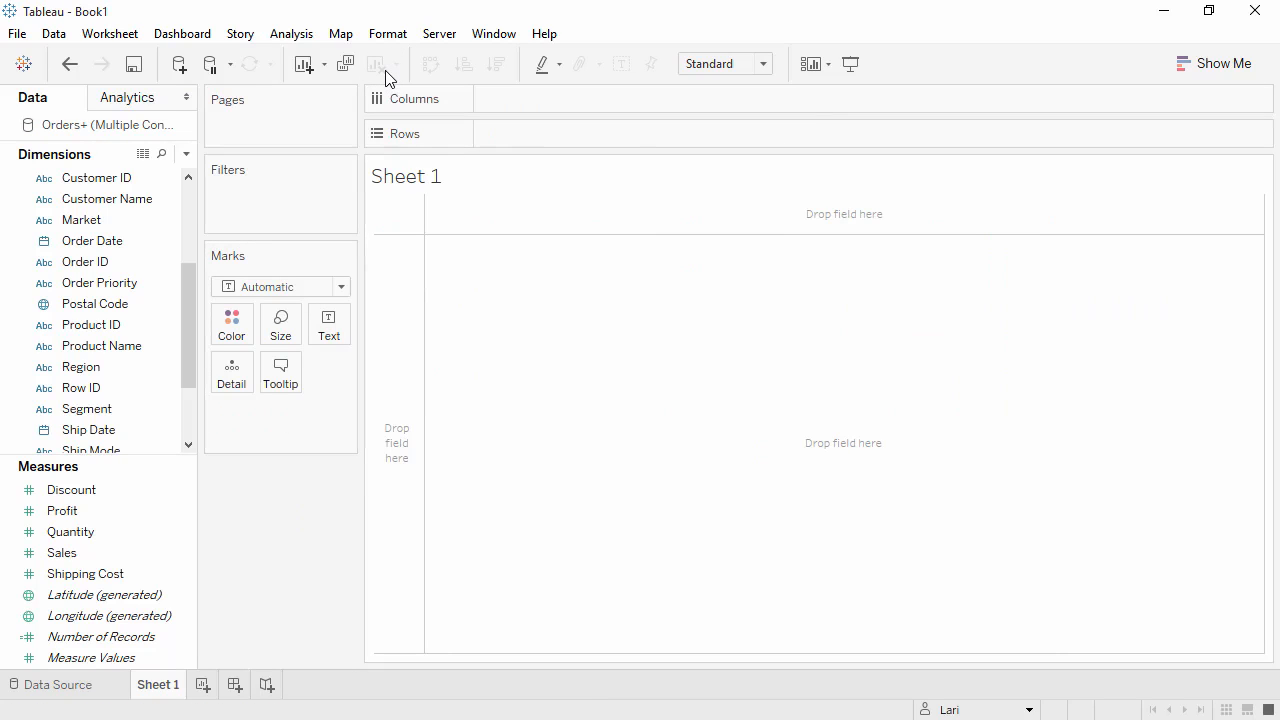
click(172, 555)
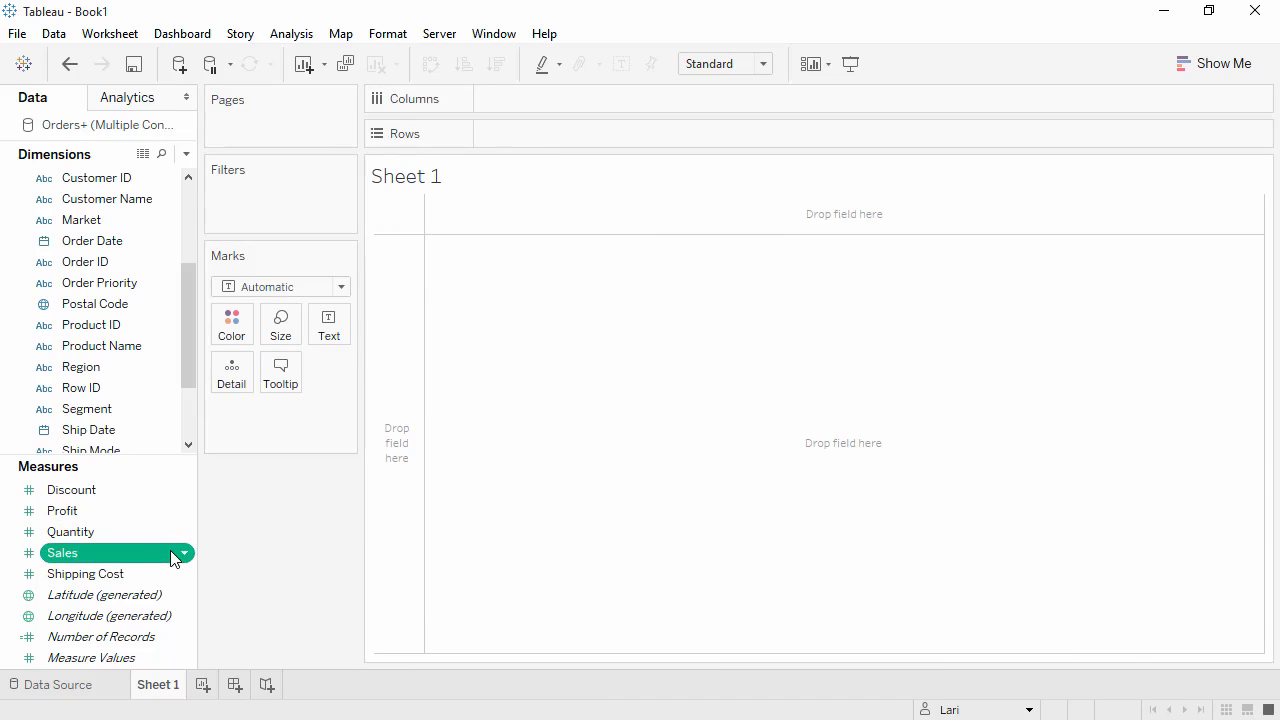
drag(170, 550, 395, 475)
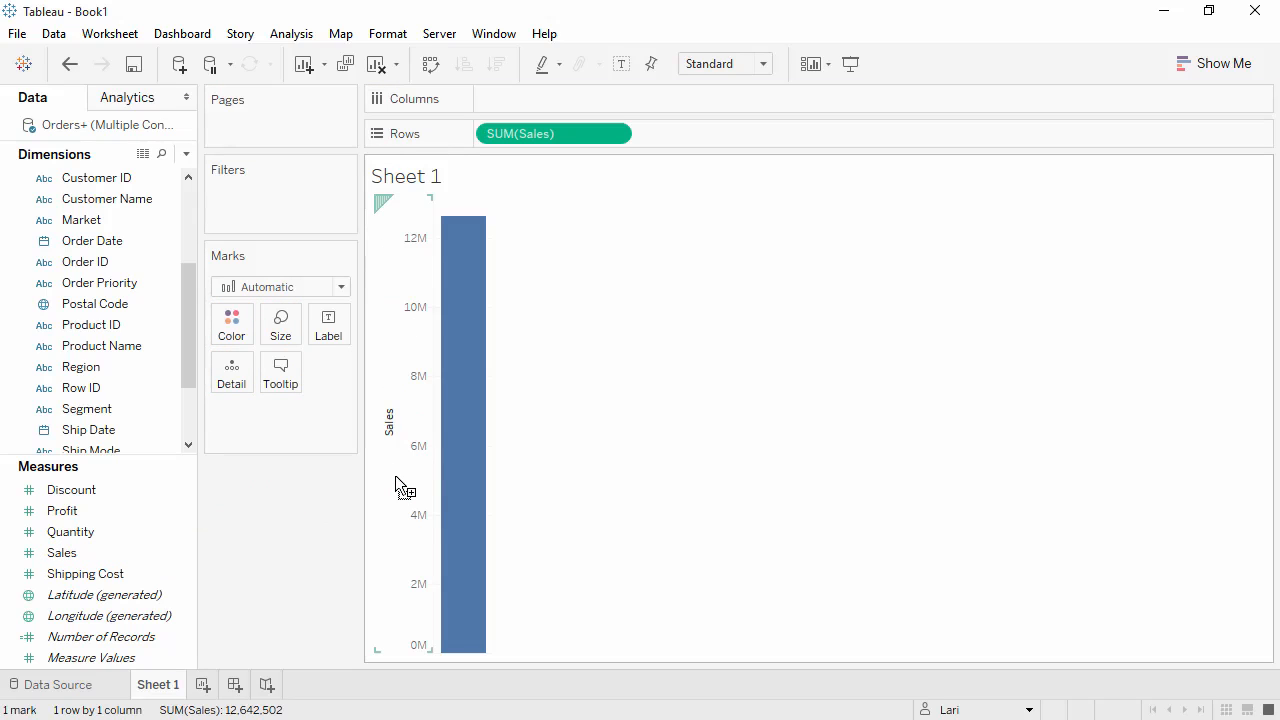
Place Order Date on Columns as a Sales line by year and drill it down to quarter.
mouse_move(456, 481)
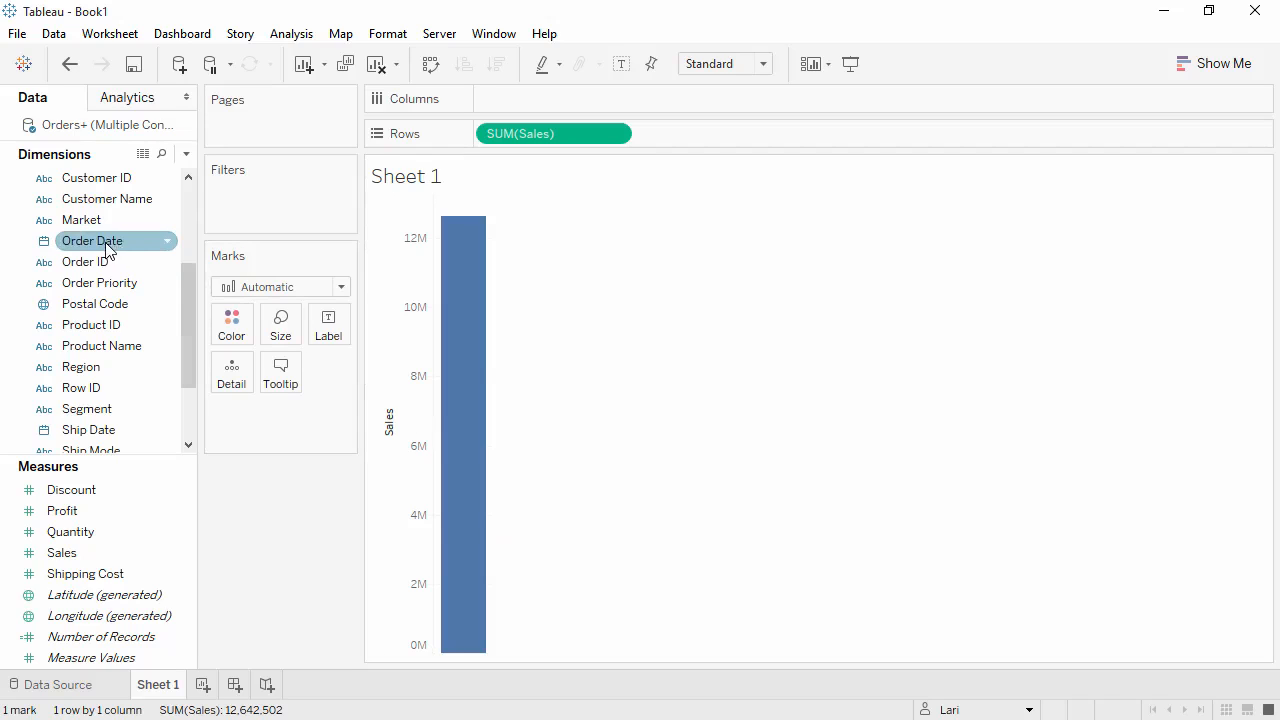
drag(114, 240, 455, 198)
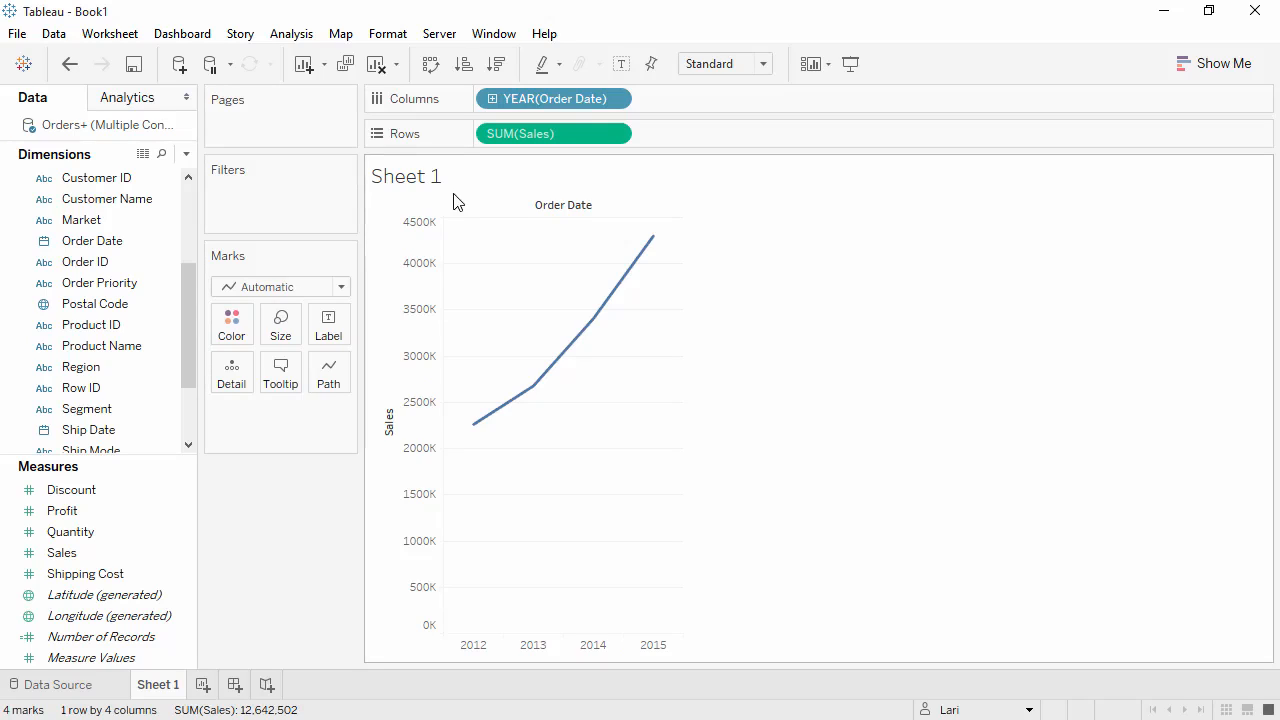
click(492, 104)
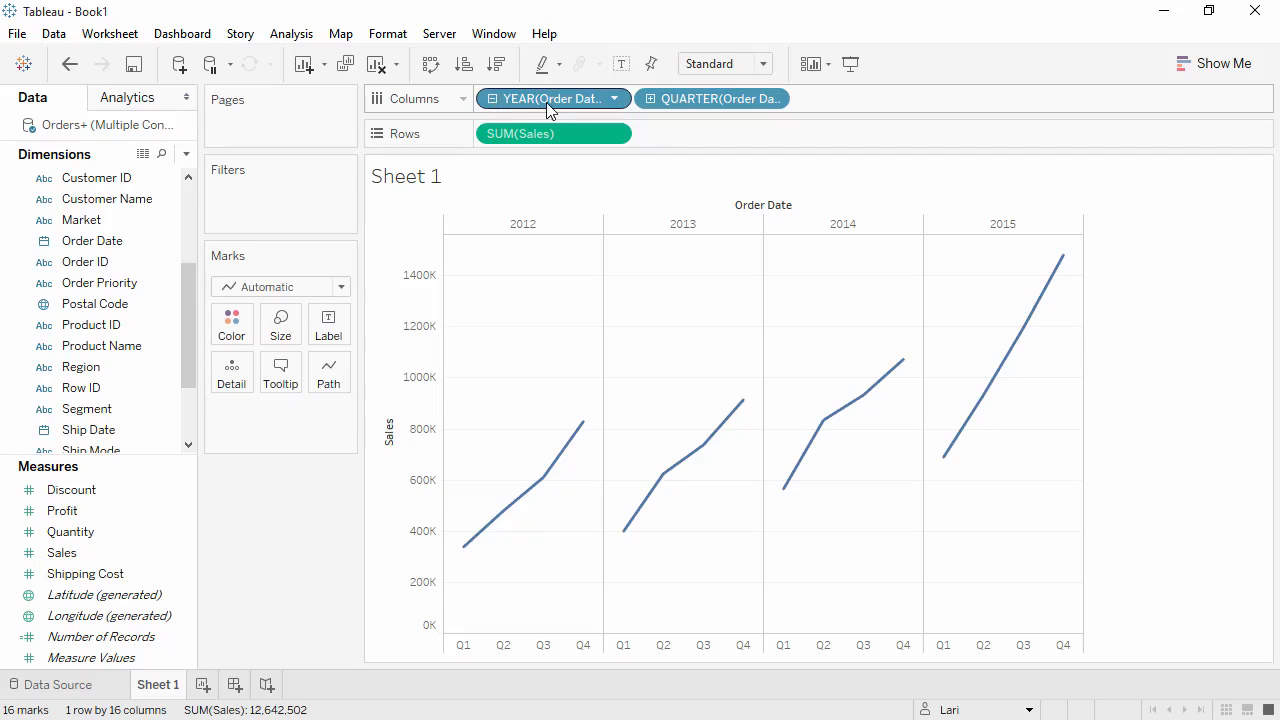
Colour the lines by year of Order Date and switch the column date part from quarter to Month.
drag(549, 104, 832, 104)
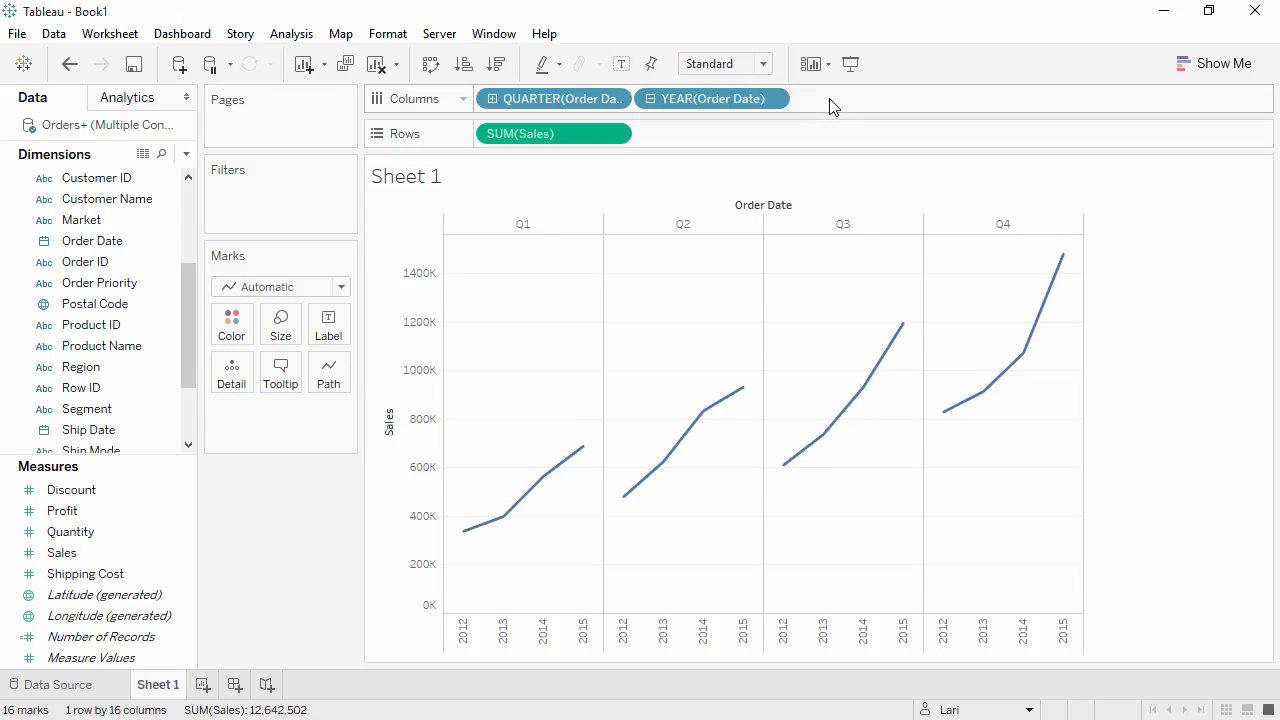
drag(735, 101, 243, 335)
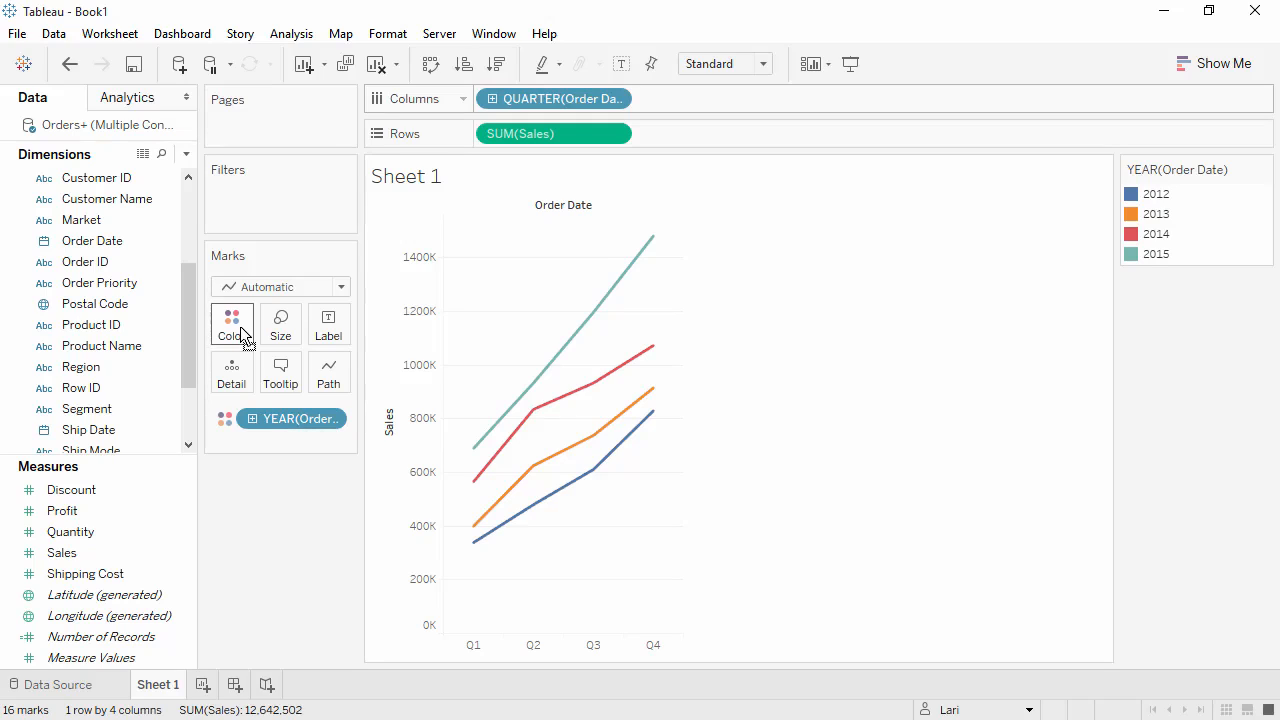
click(613, 97)
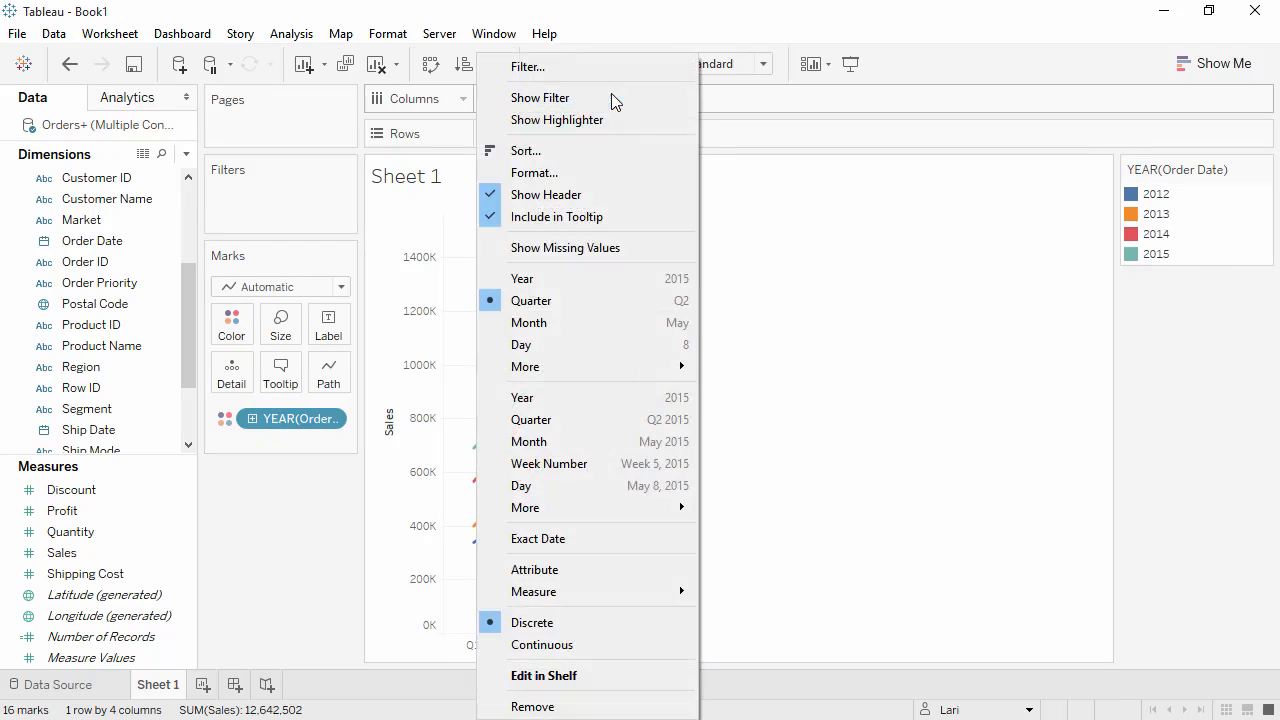
click(573, 320)
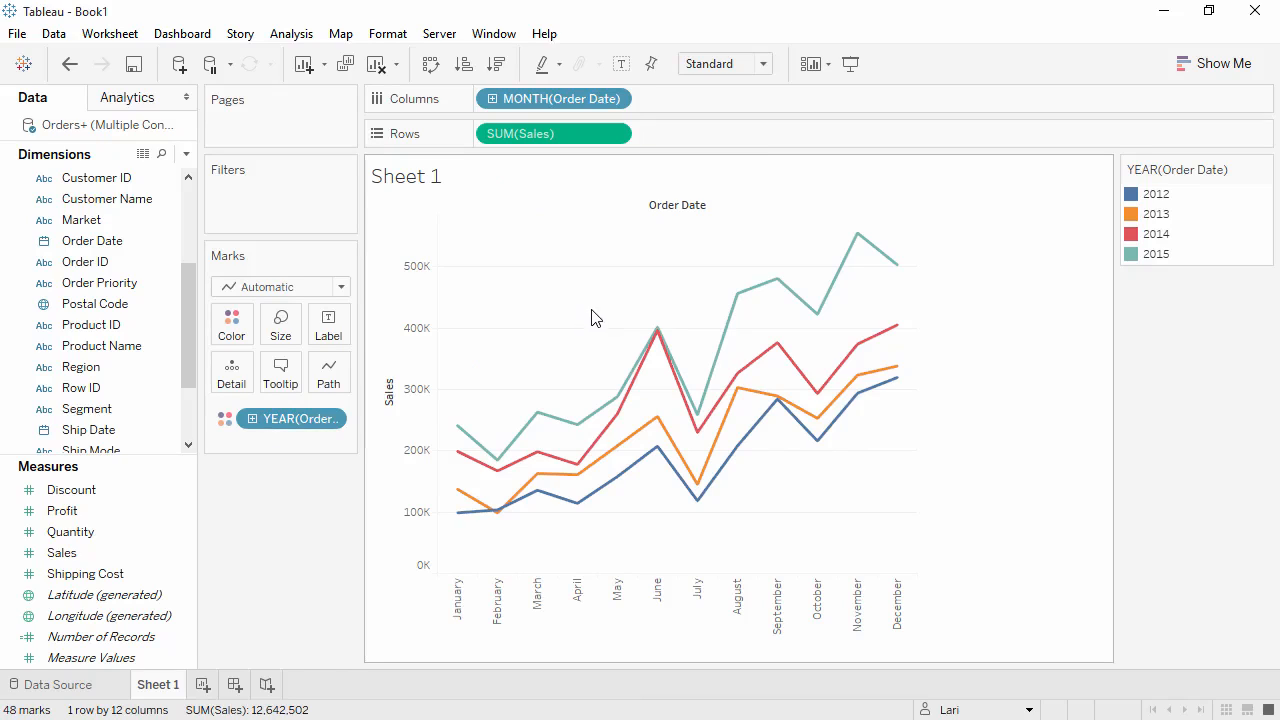
Switch the Sales aggregation to Average, then undo that change.
click(615, 134)
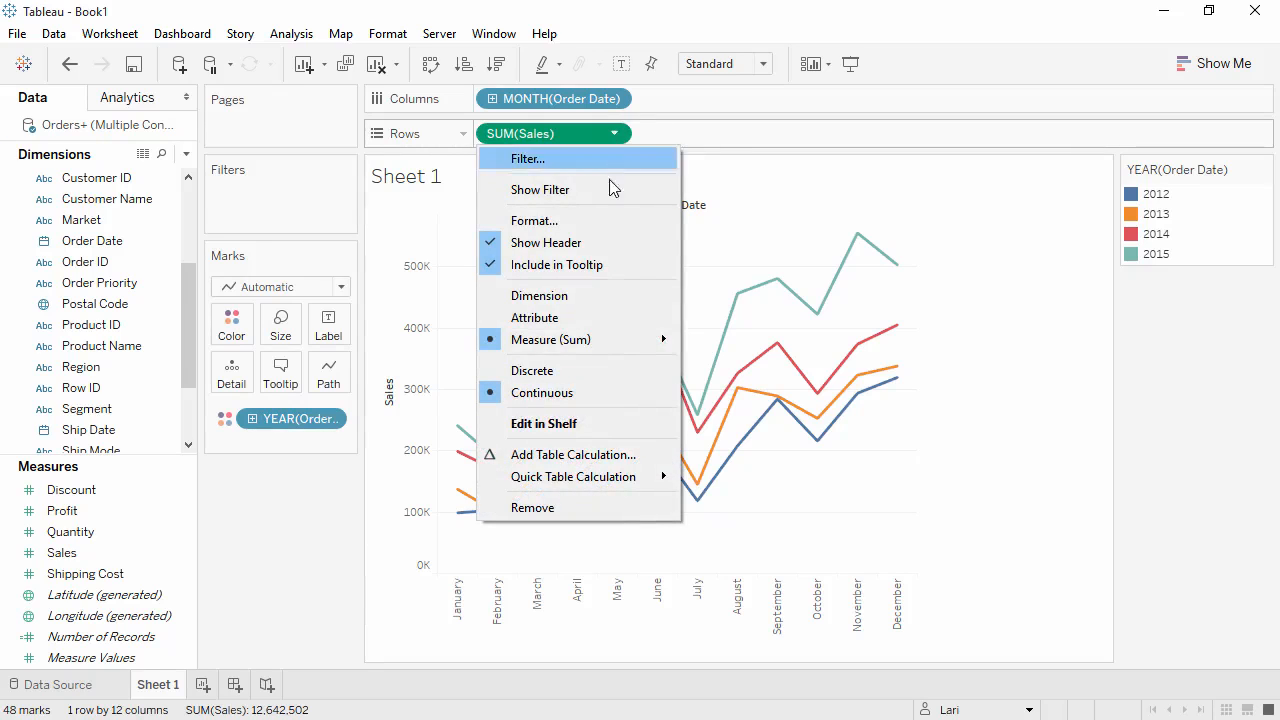
mouse_move(615, 342)
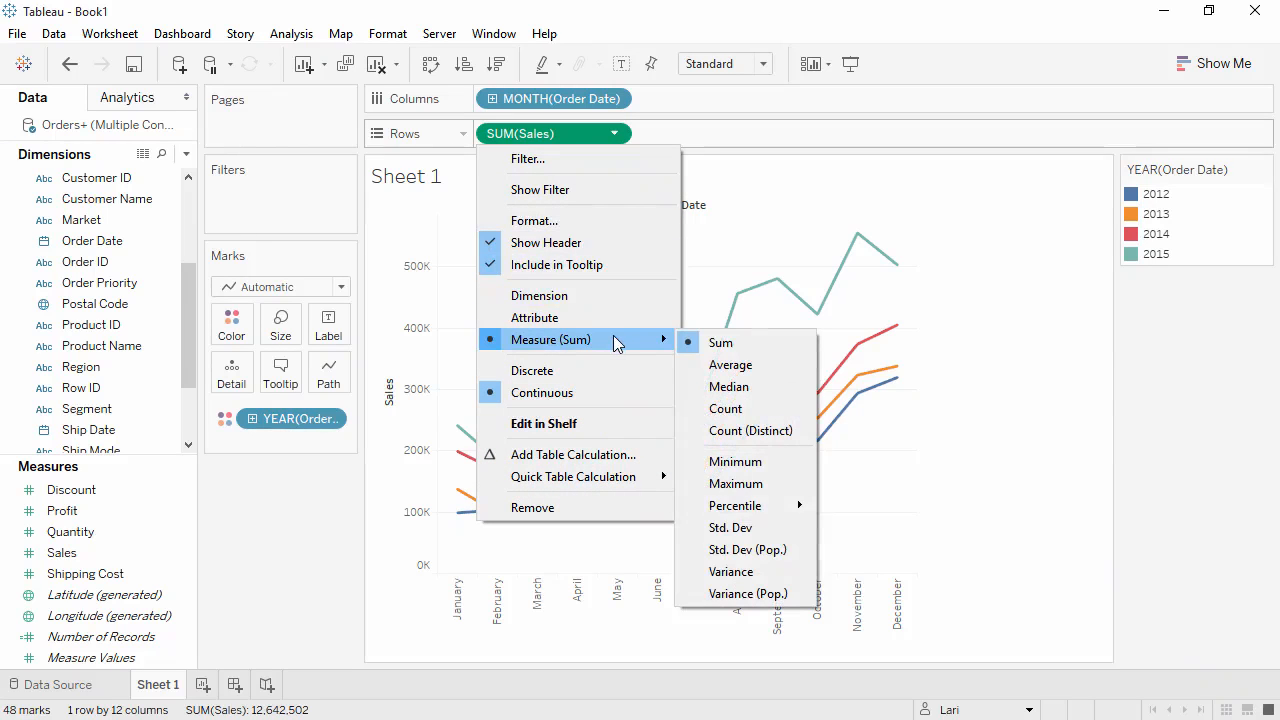
click(724, 370)
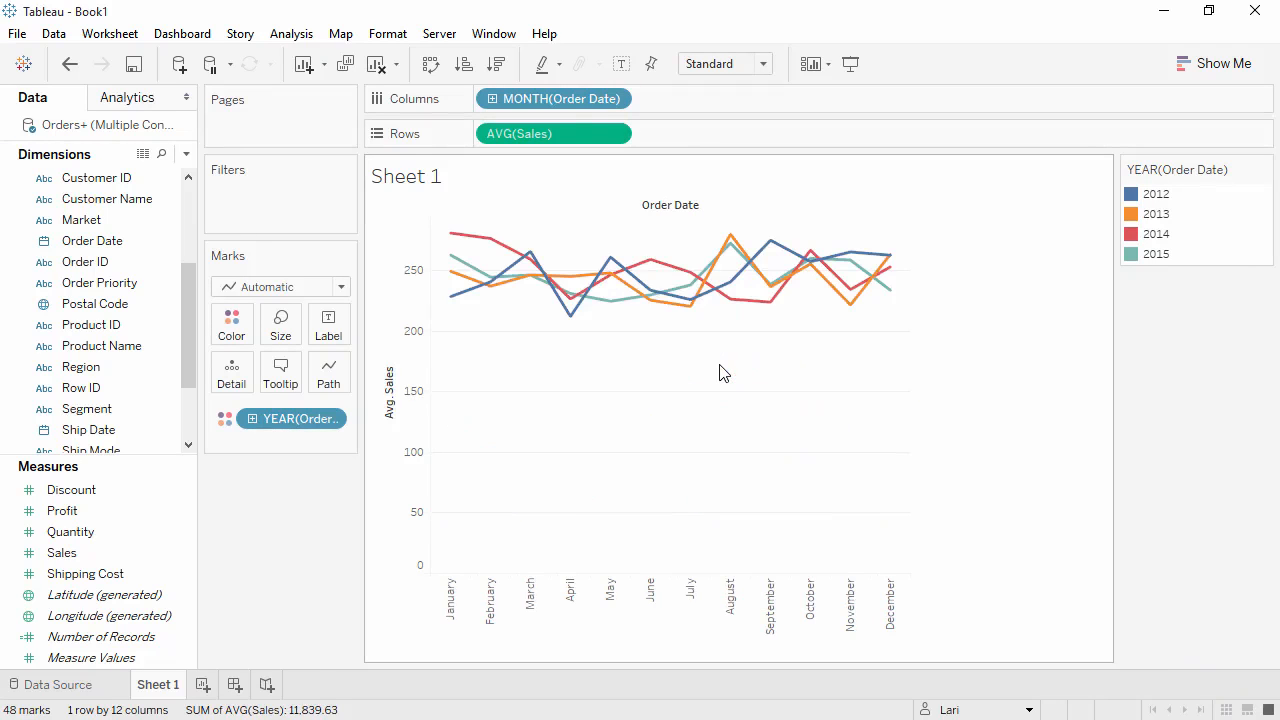
click(70, 64)
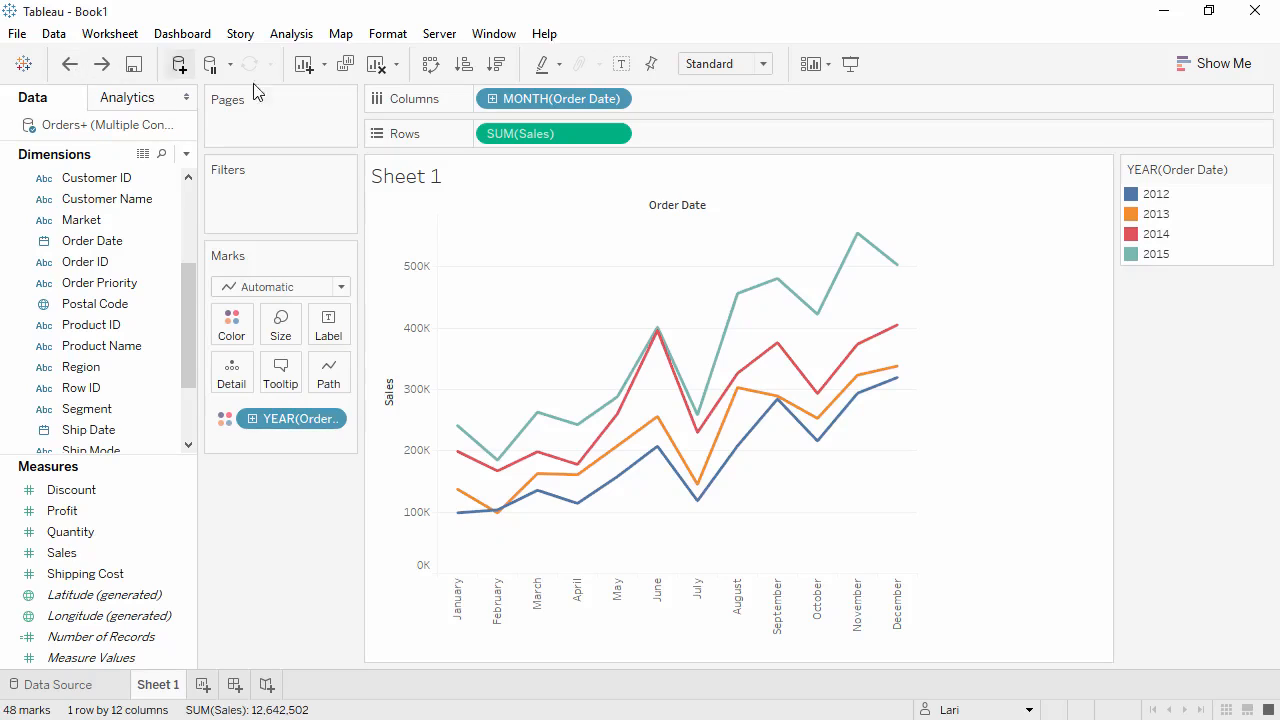
Apply a Year Over Year Growth quick table calculation to the Sales pill on Rows.
click(615, 135)
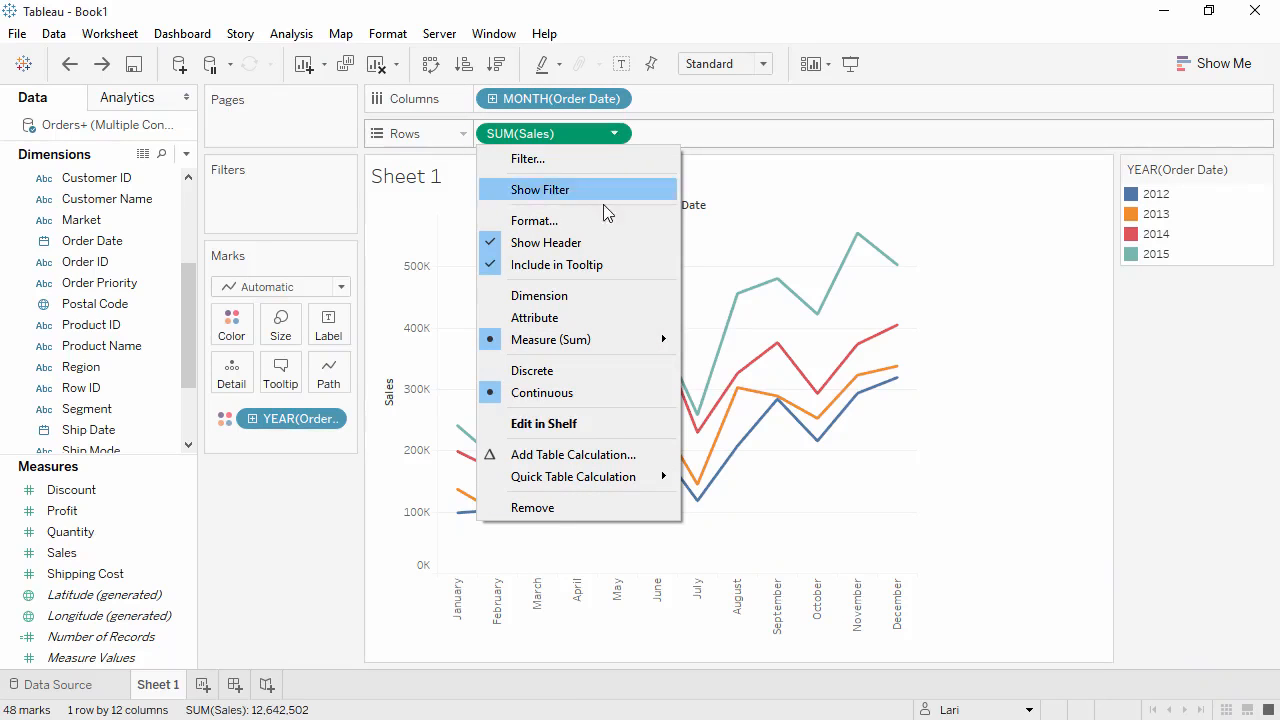
mouse_move(626, 480)
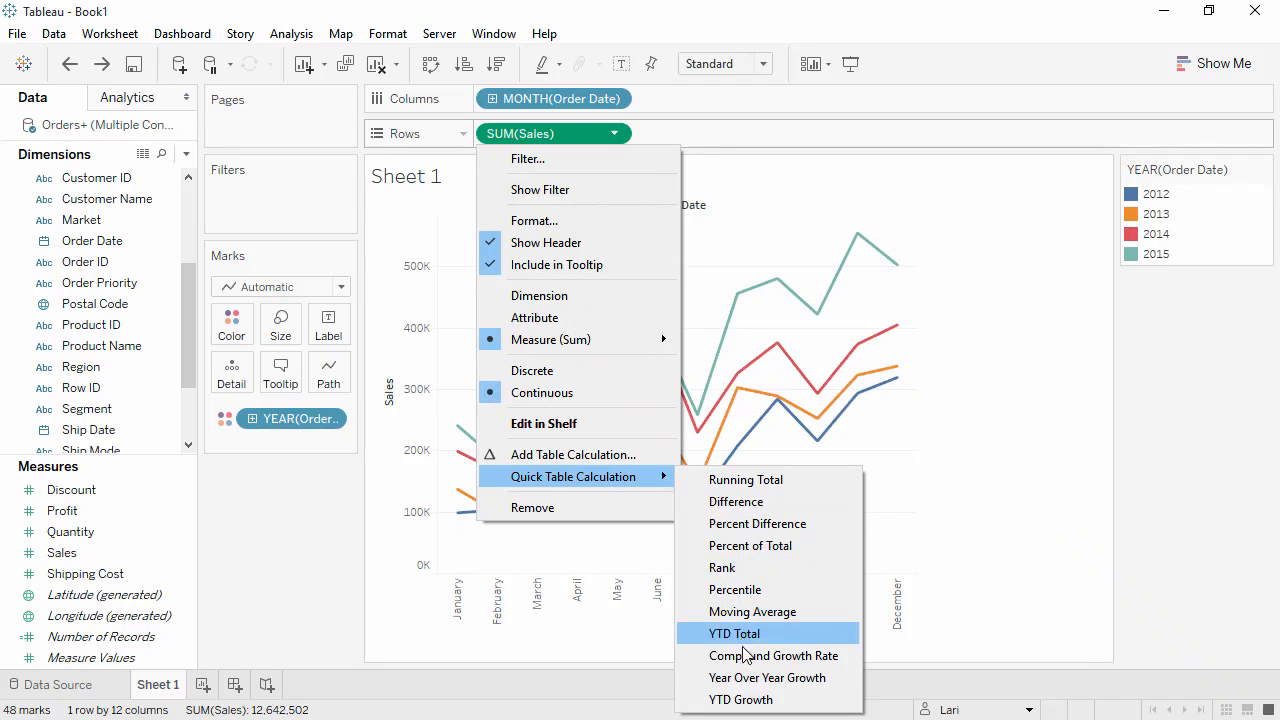
click(753, 678)
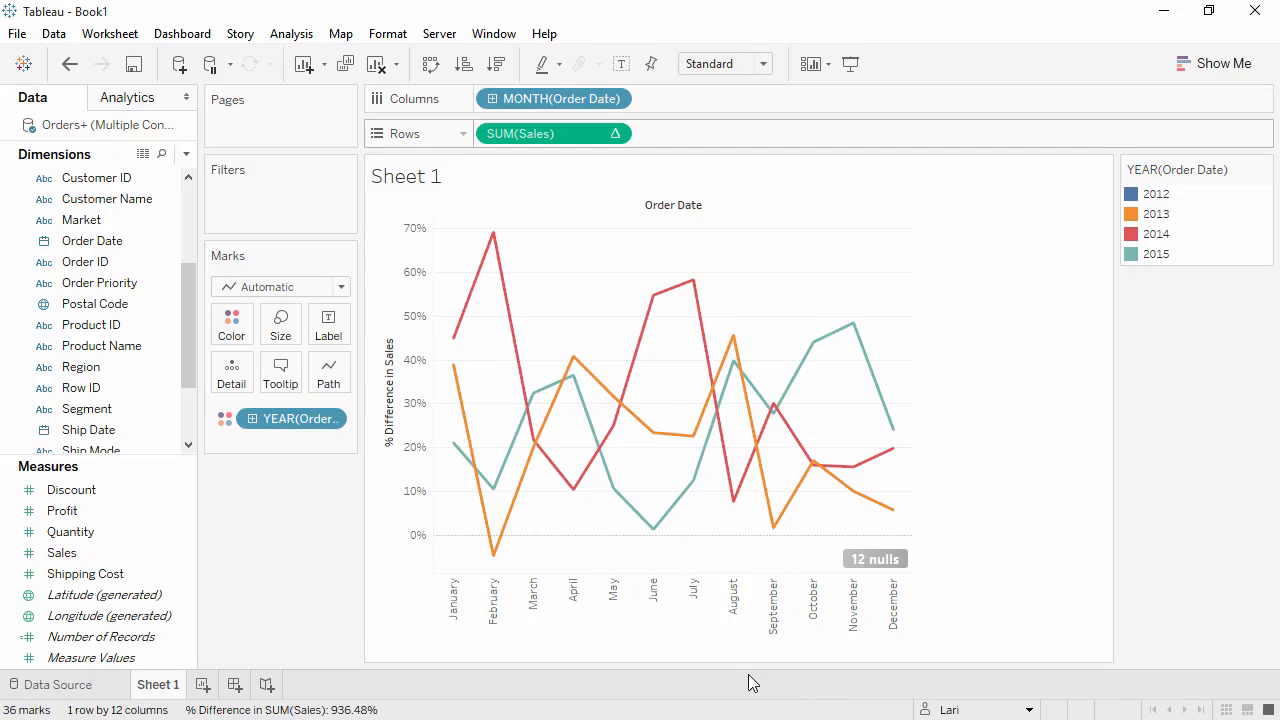
Add Sales to Rows again and move the growth calculation pill onto Tooltip.
click(130, 557)
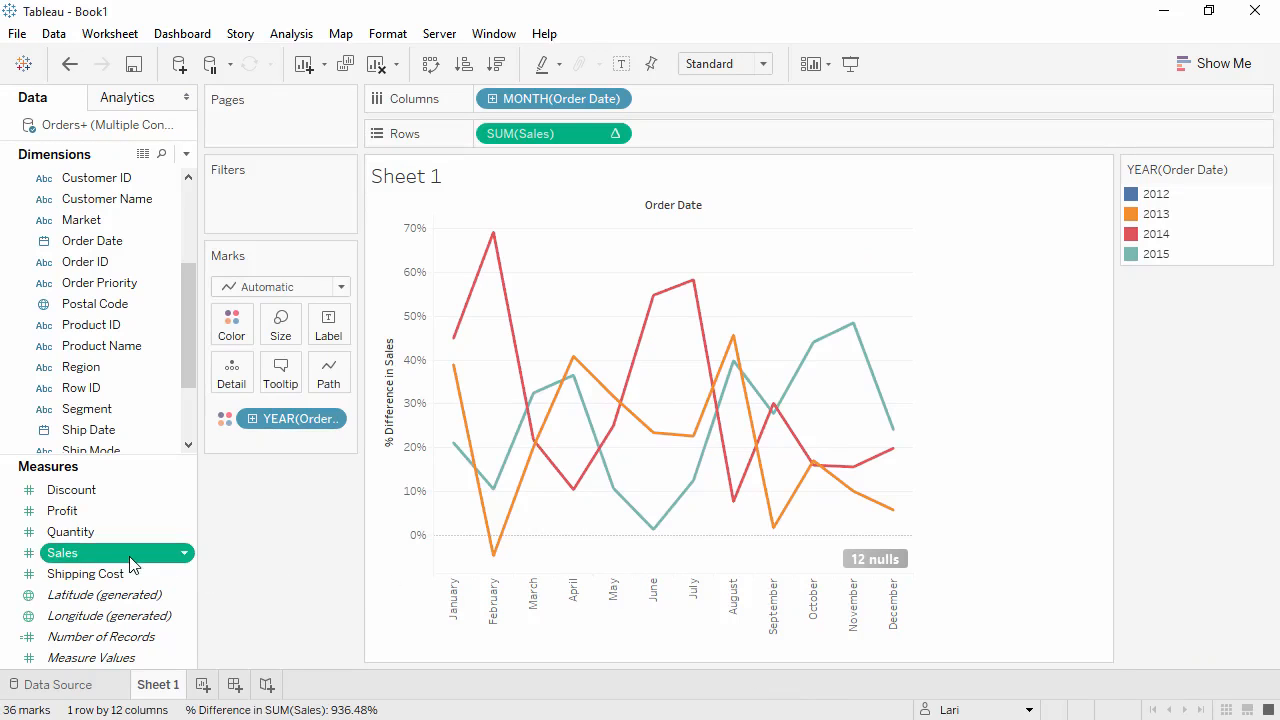
drag(144, 553, 481, 131)
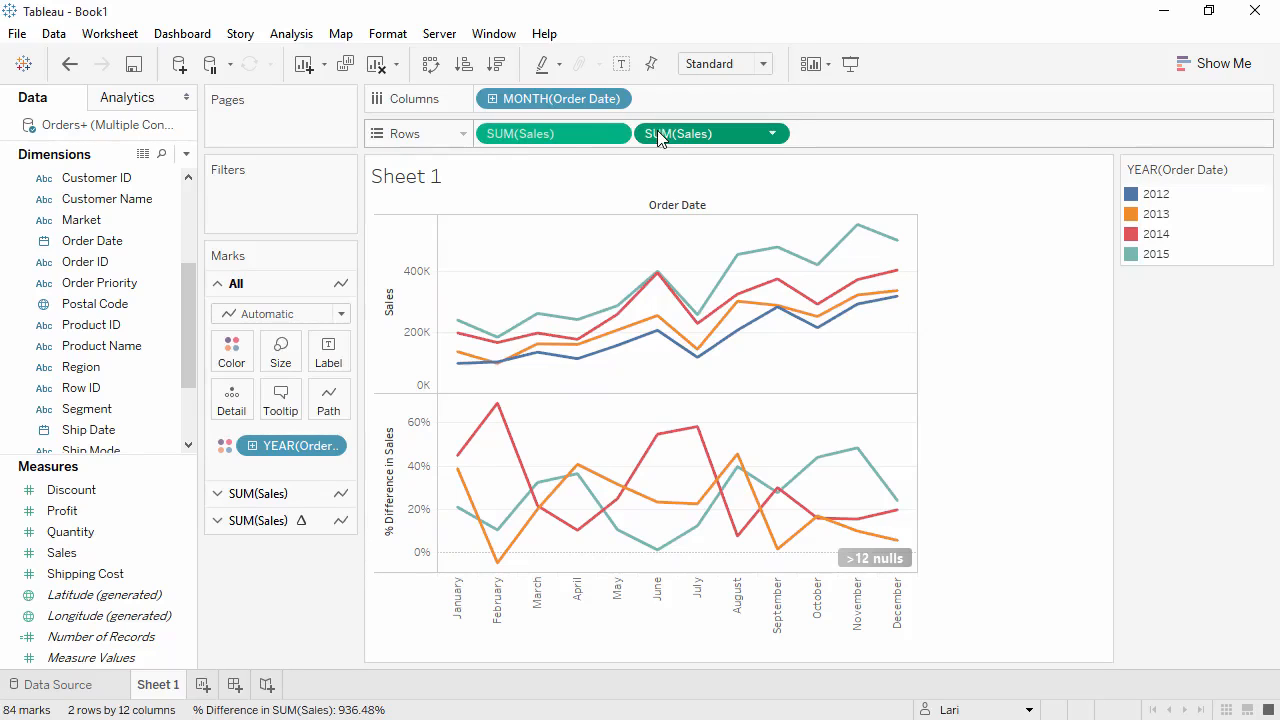
drag(654, 133, 288, 395)
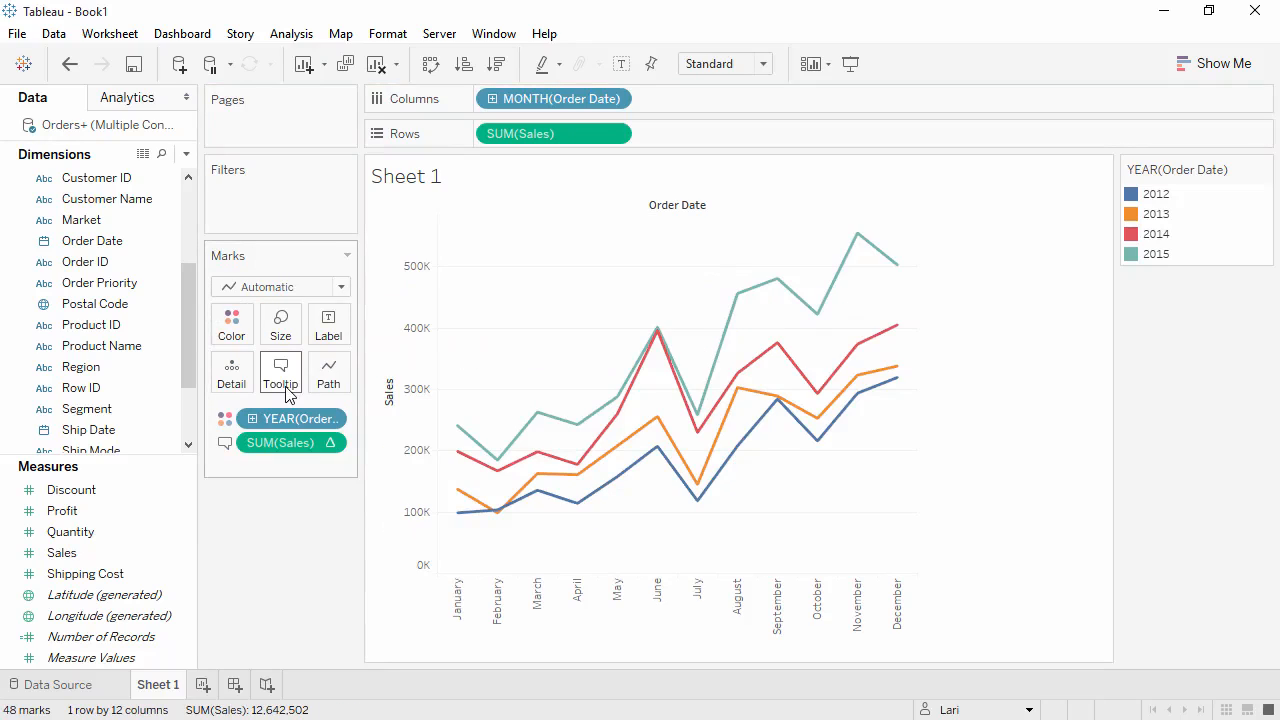
Add Category to Rows to split the monthly Sales lines by category.
mouse_move(459, 433)
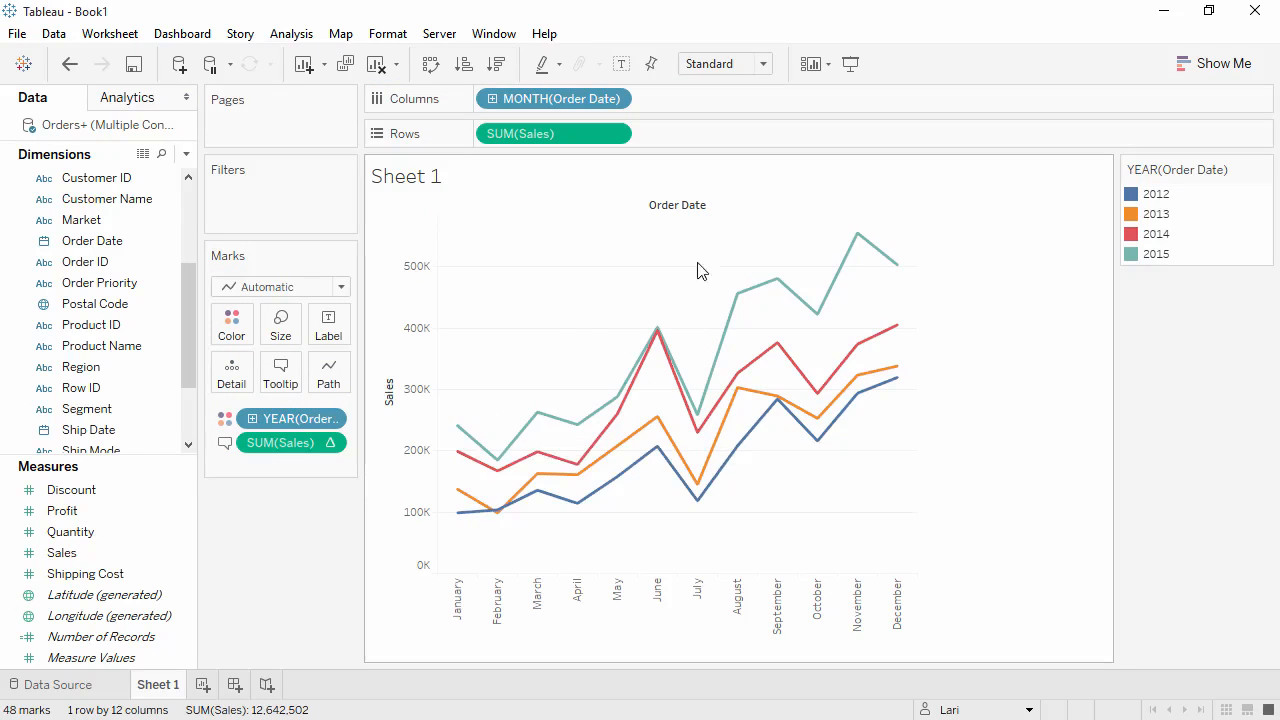
mouse_move(857, 241)
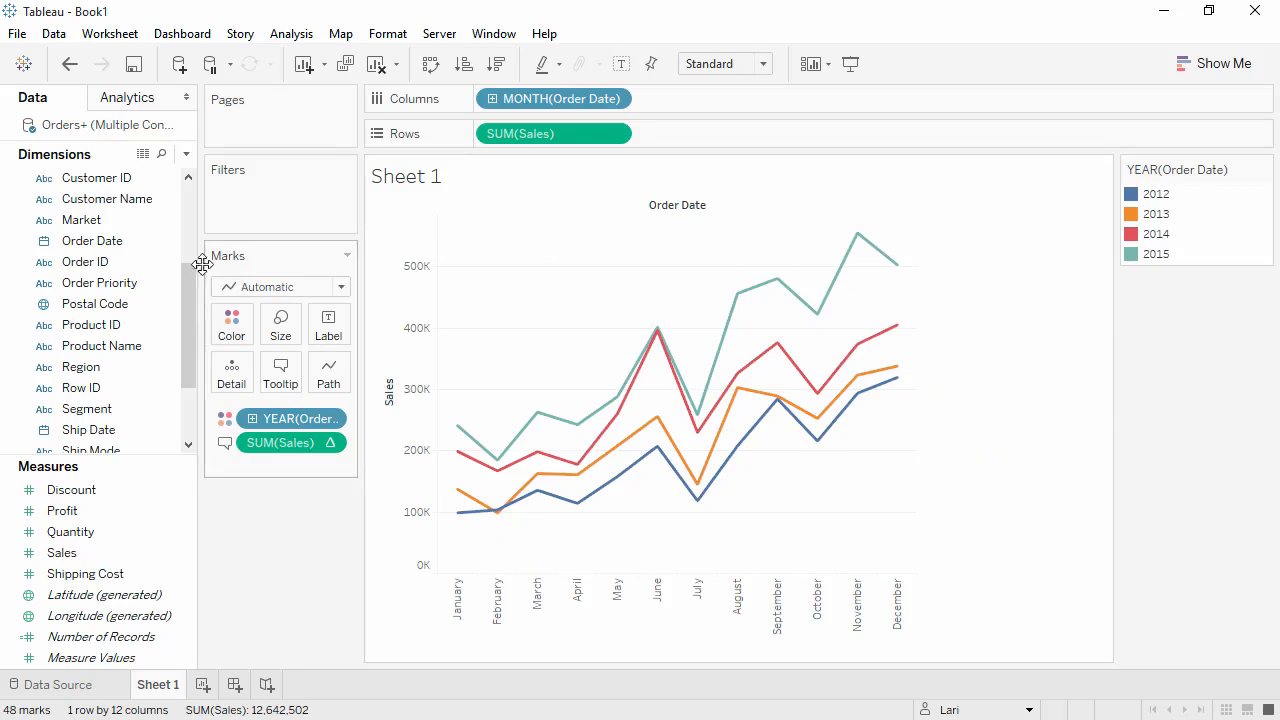
drag(188, 290, 479, 137)
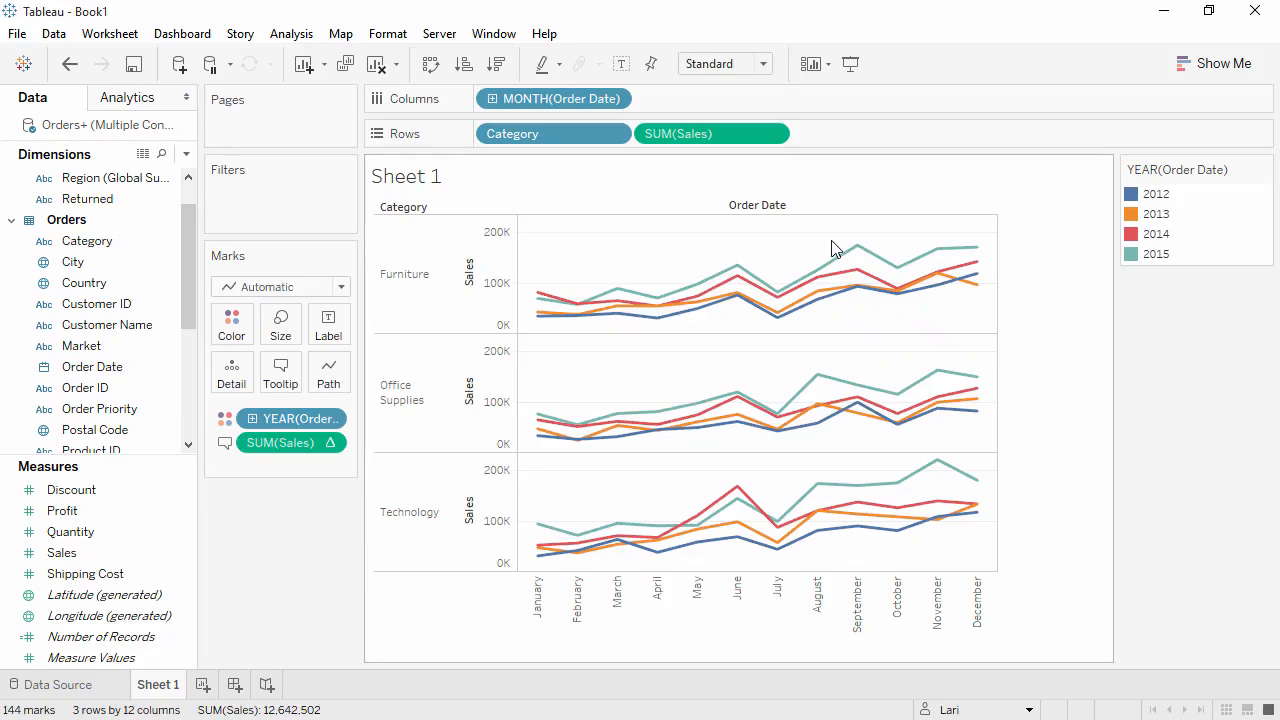
Annotate a point on the Furniture chart with the text Fall Sale.
right_click(801, 257)
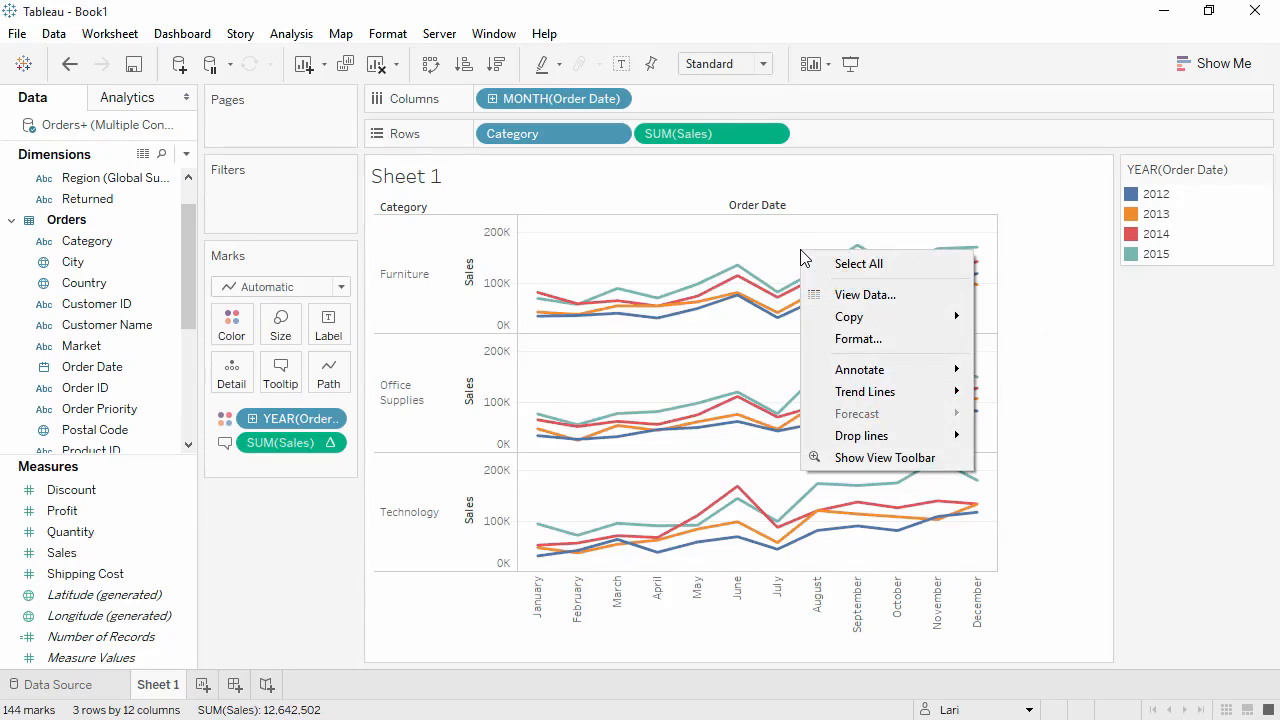
mouse_move(855, 378)
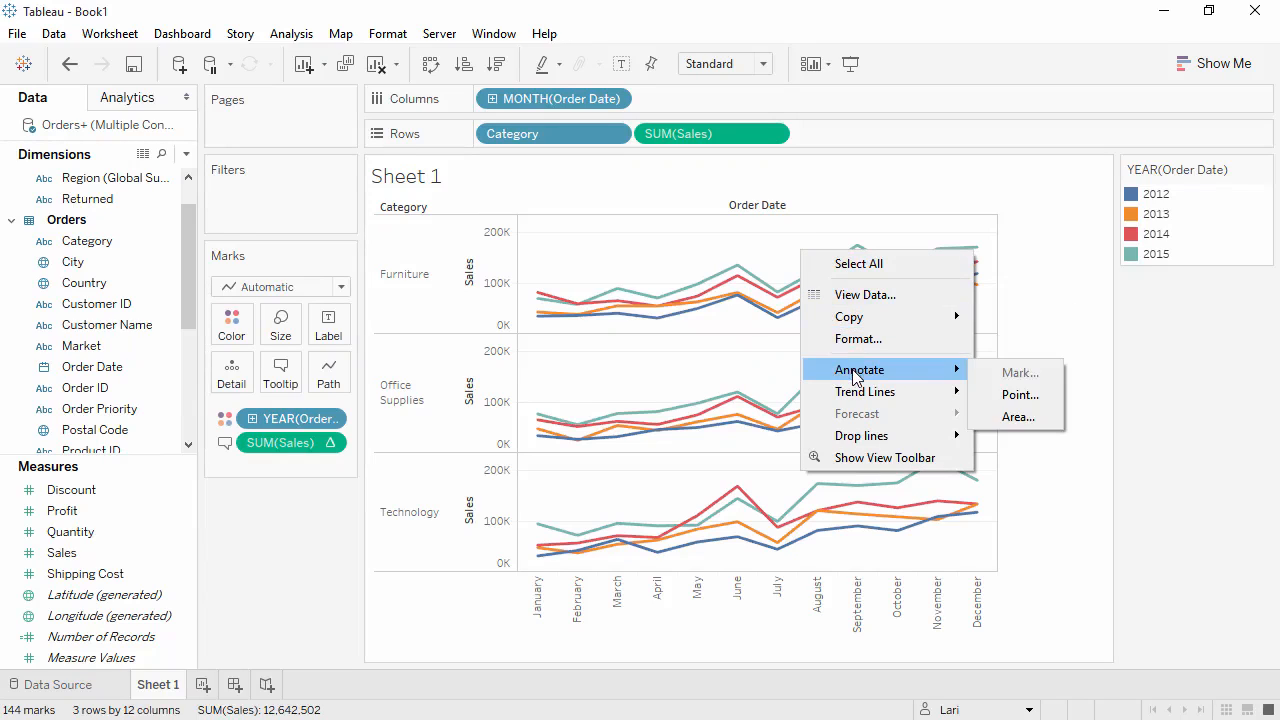
click(1006, 396)
text(Fall Sale)
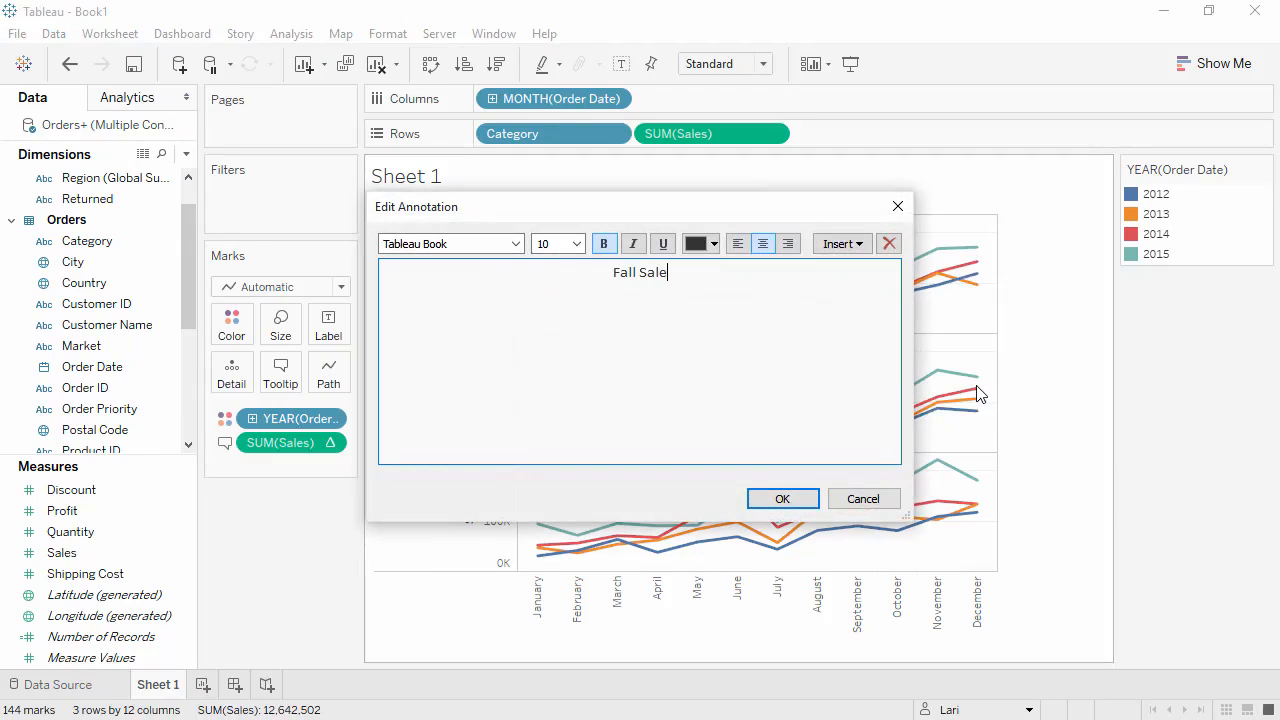
click(795, 503)
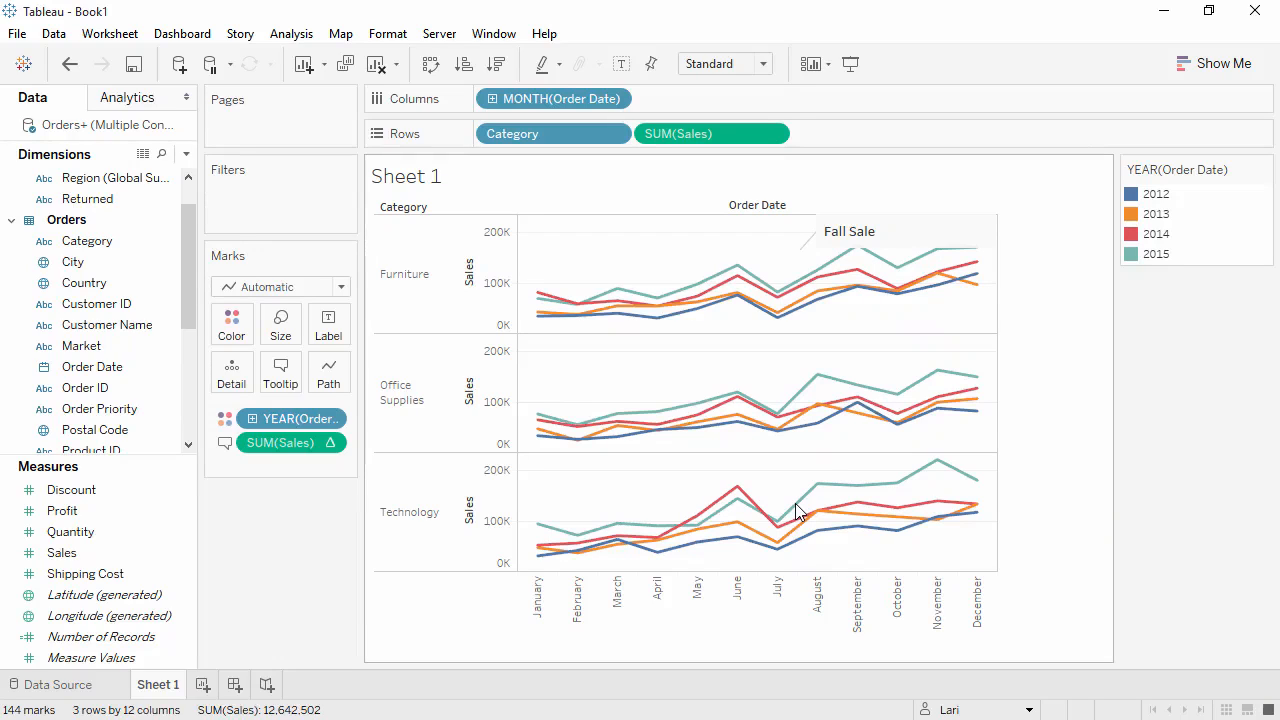
right_click(778, 485)
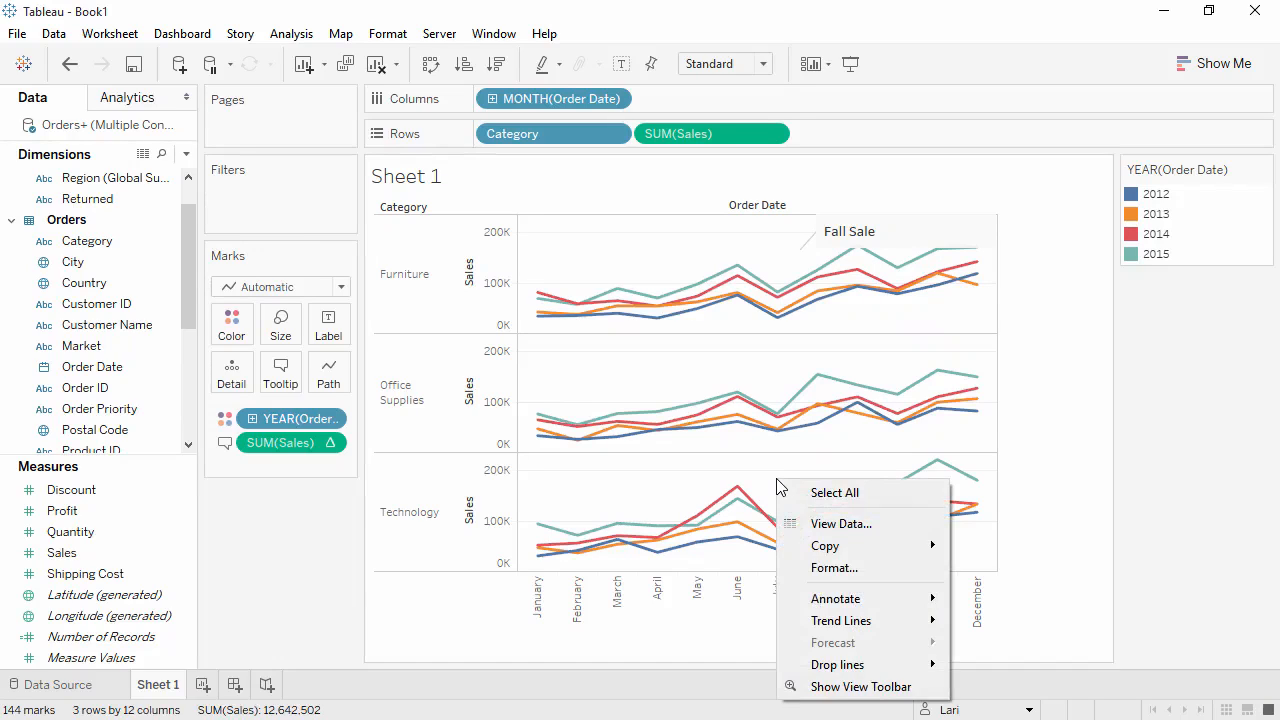
mouse_move(880, 546)
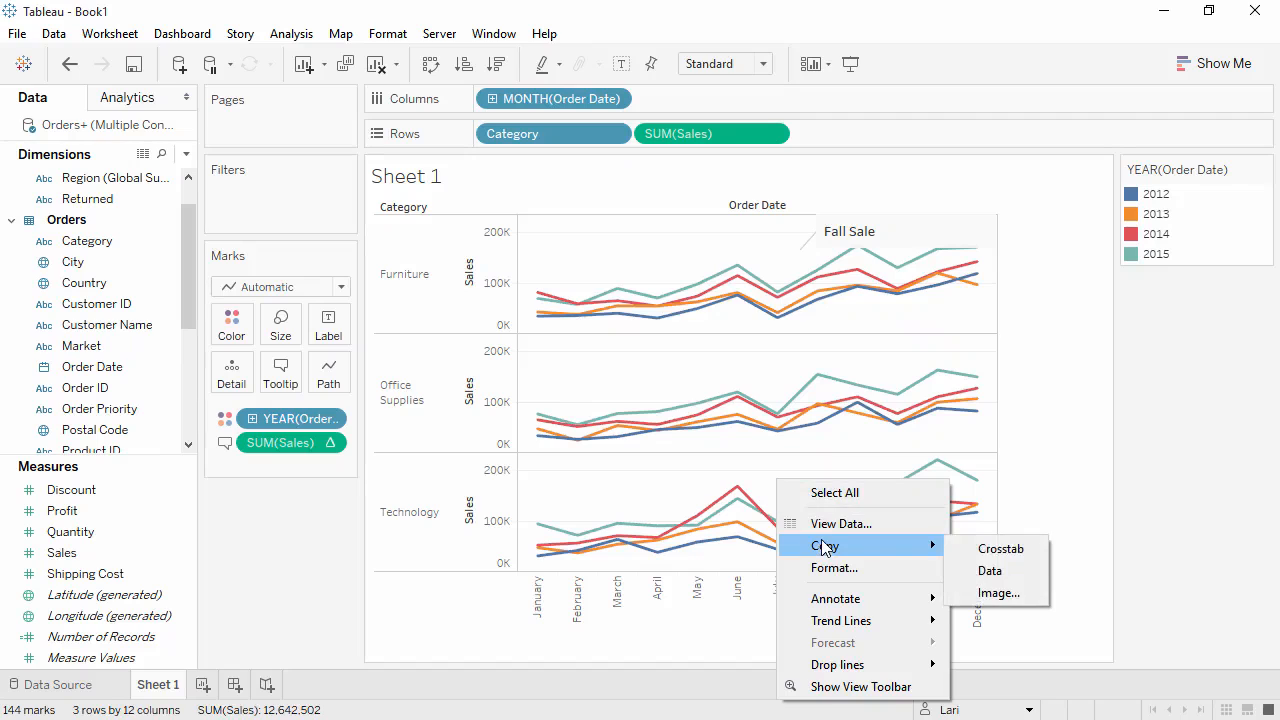
click(1017, 598)
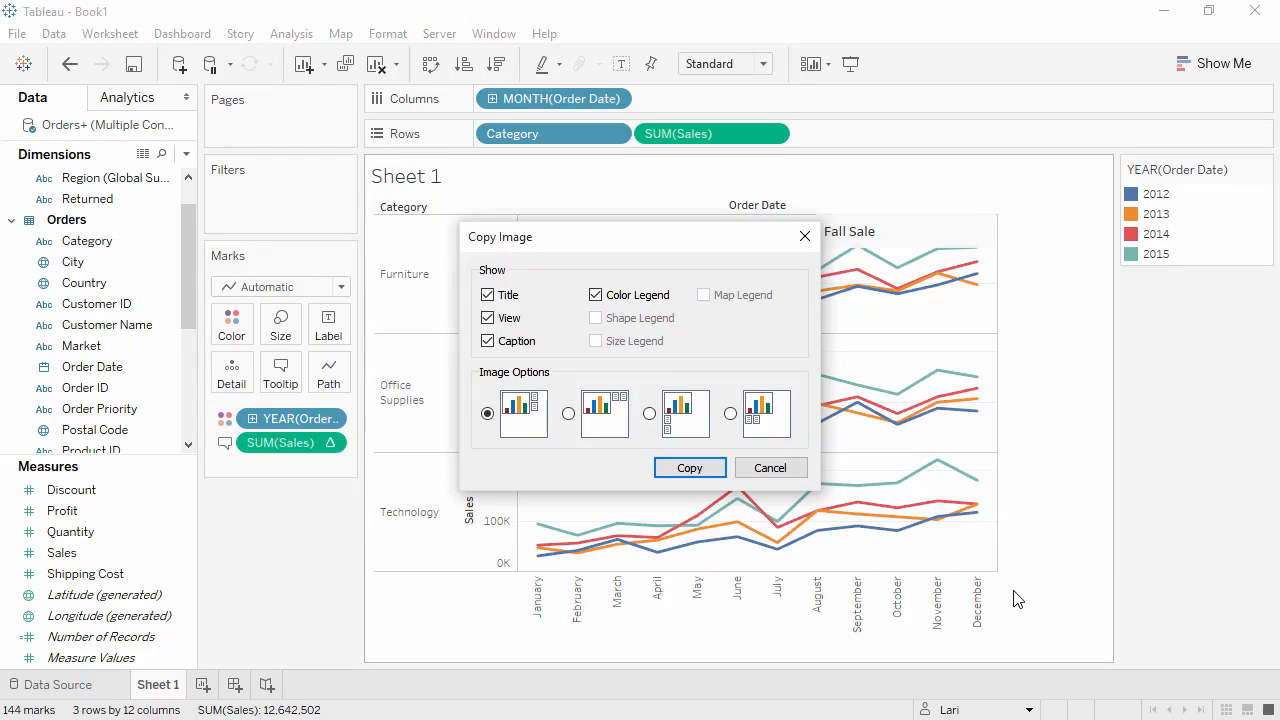
click(806, 237)
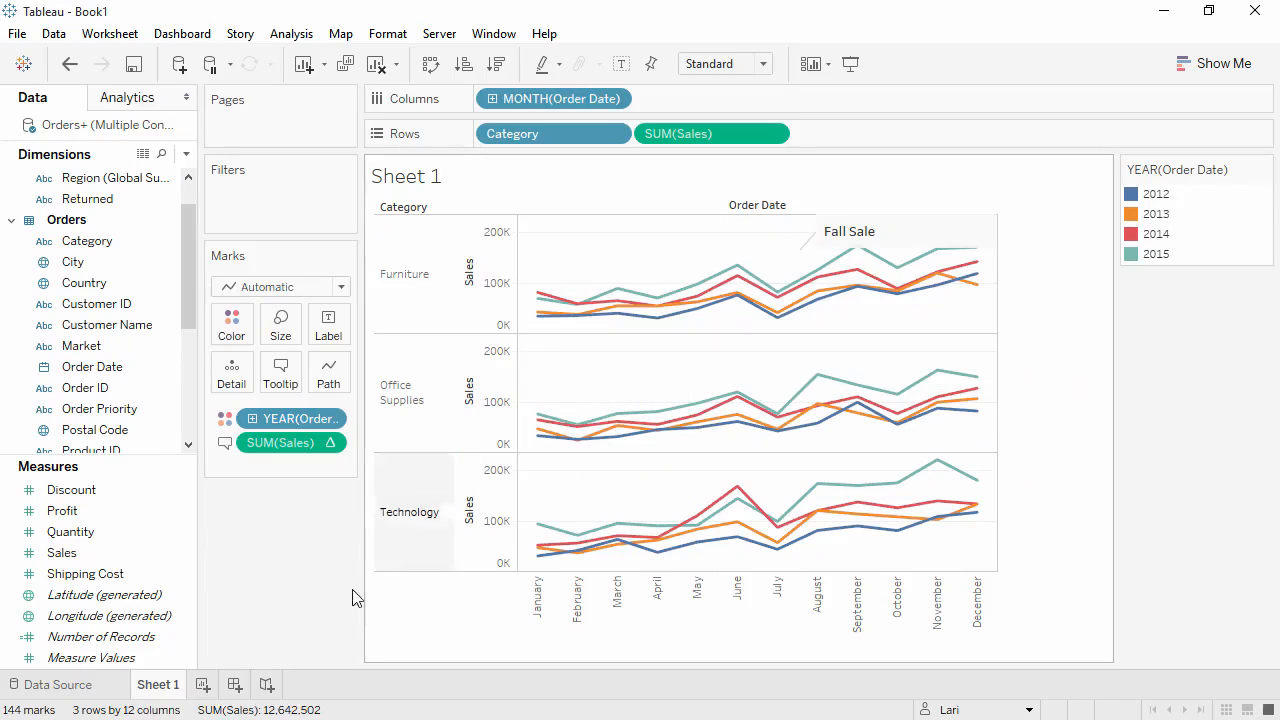
Rename the worksheet to Sales Seasonality.
double_click(166, 686)
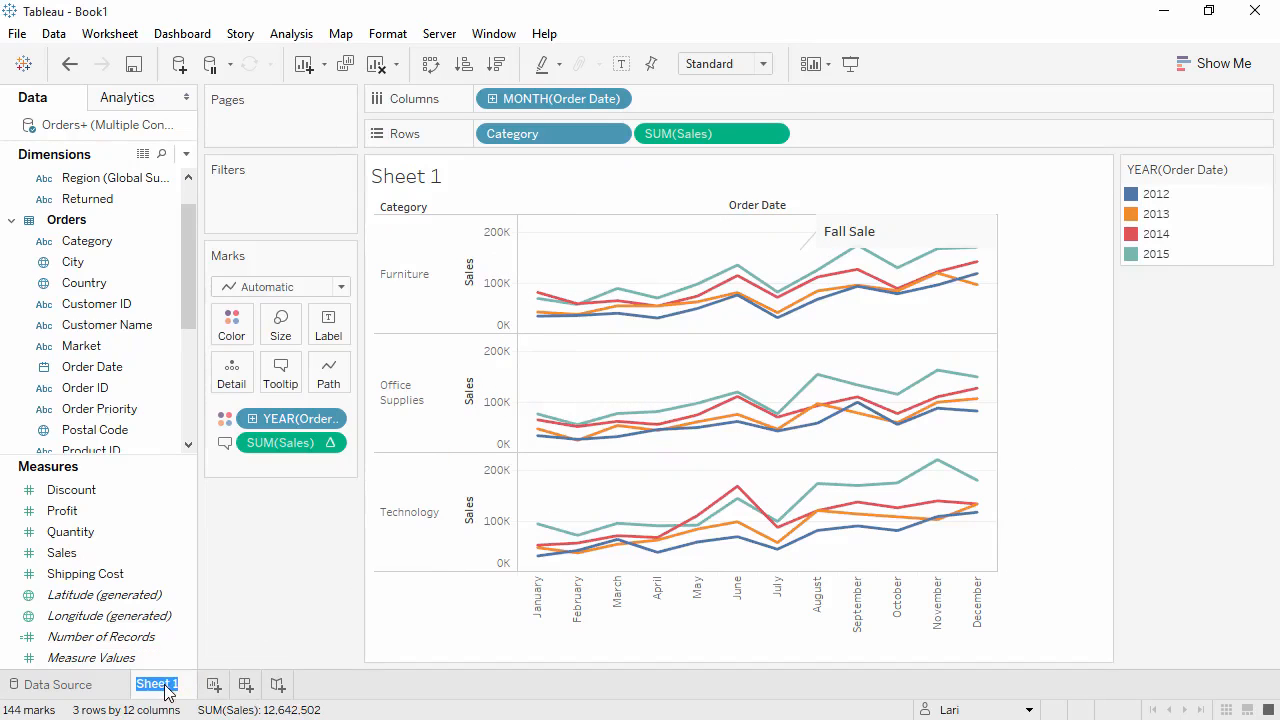
text(Sales Seasonality)
key(Return)
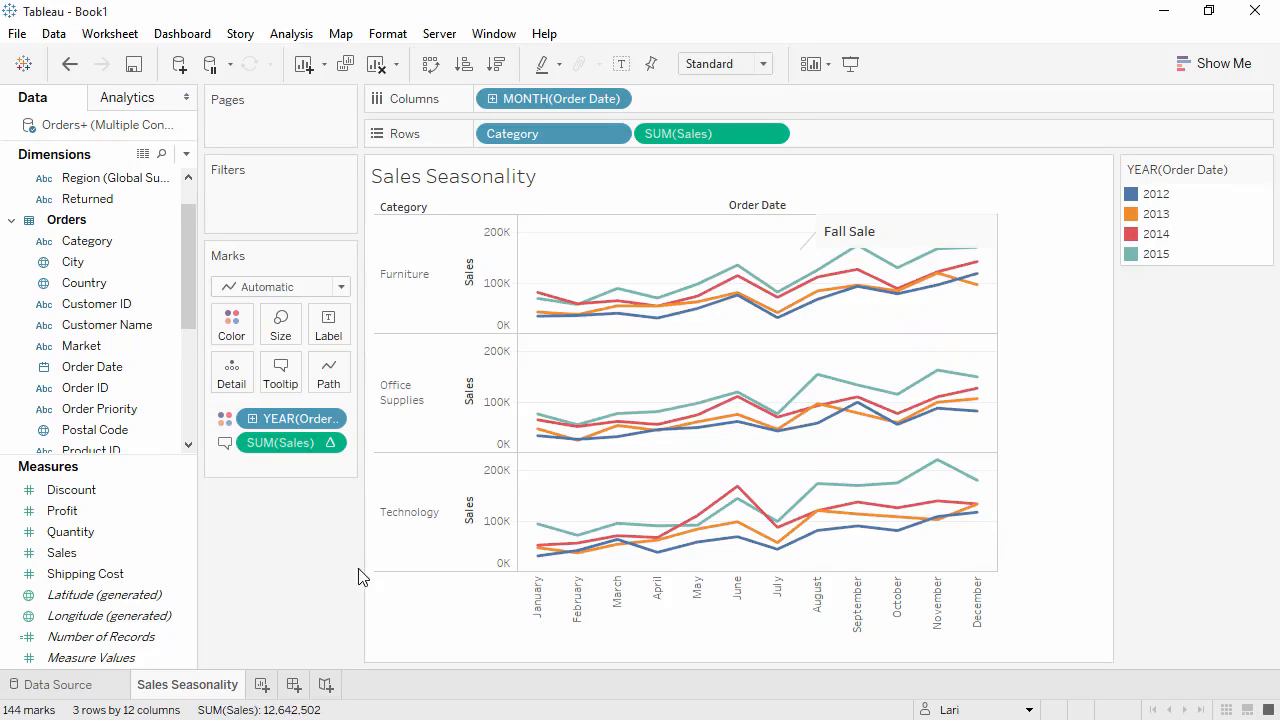
Copy the view's underlying data.
right_click(563, 497)
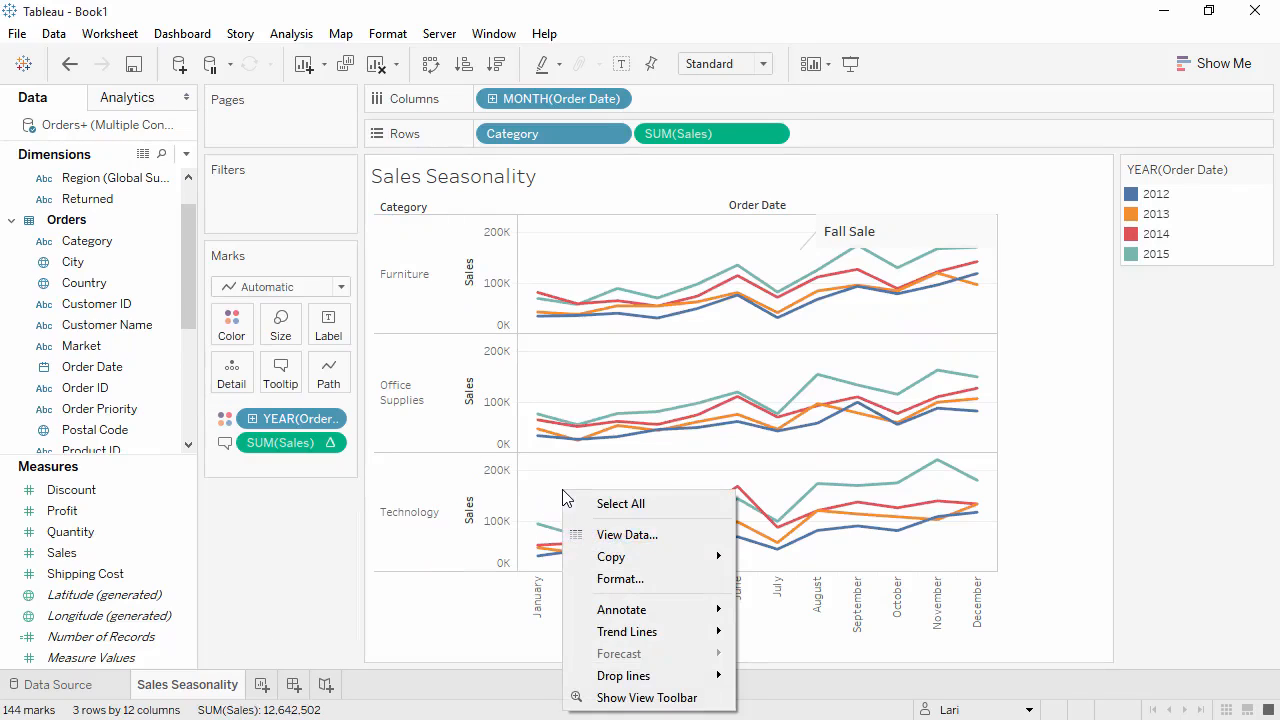
mouse_move(590, 557)
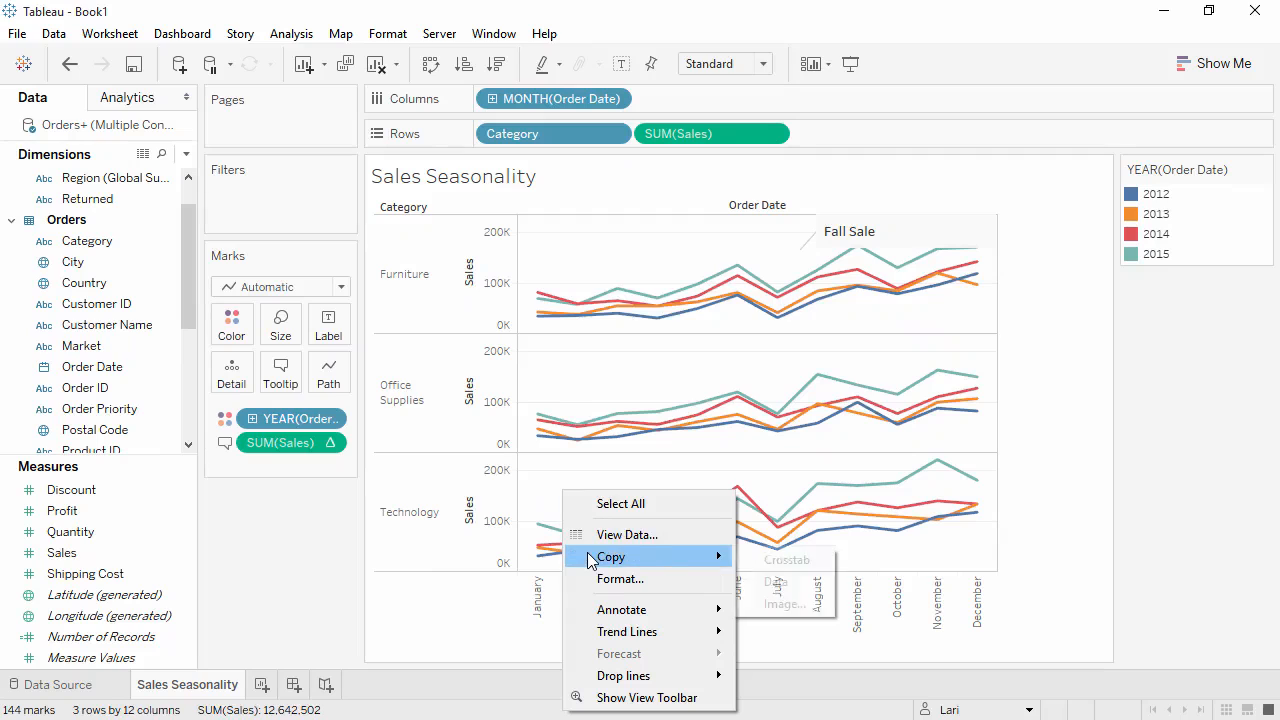
click(785, 584)
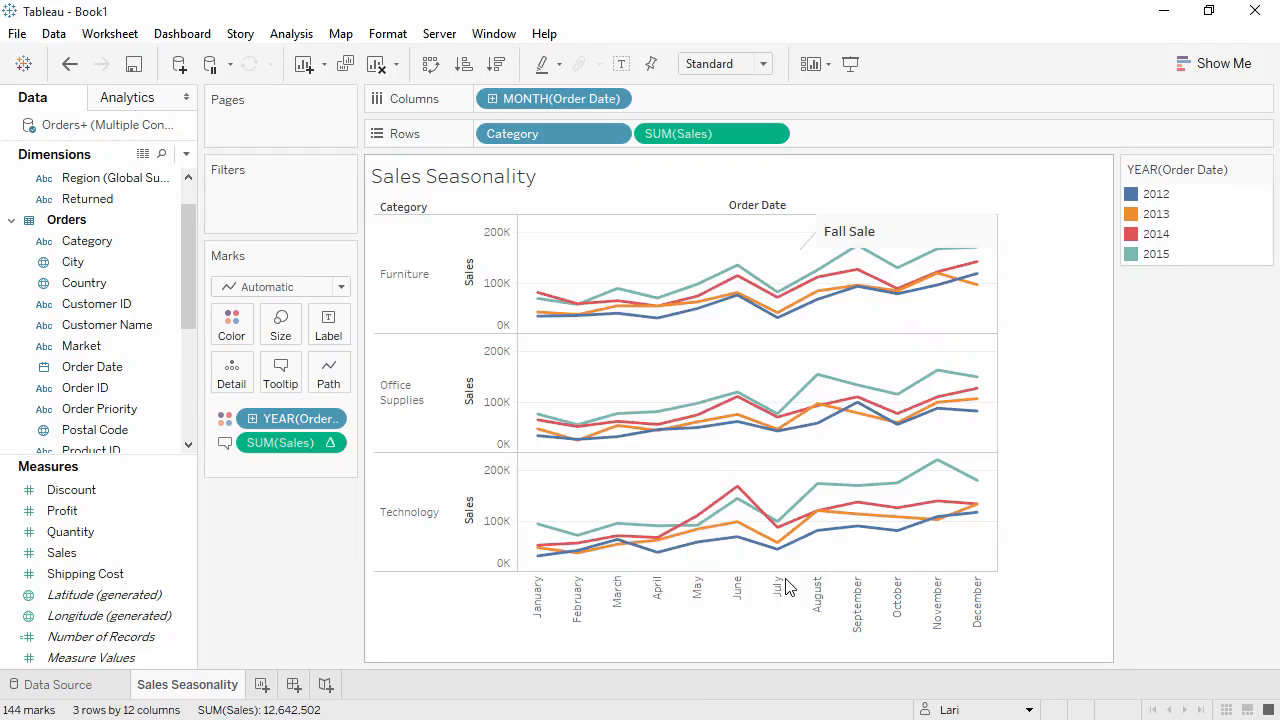
Switch to Excel and paste the copied data into cell A1 of the blank workbook.
click(1164, 12)
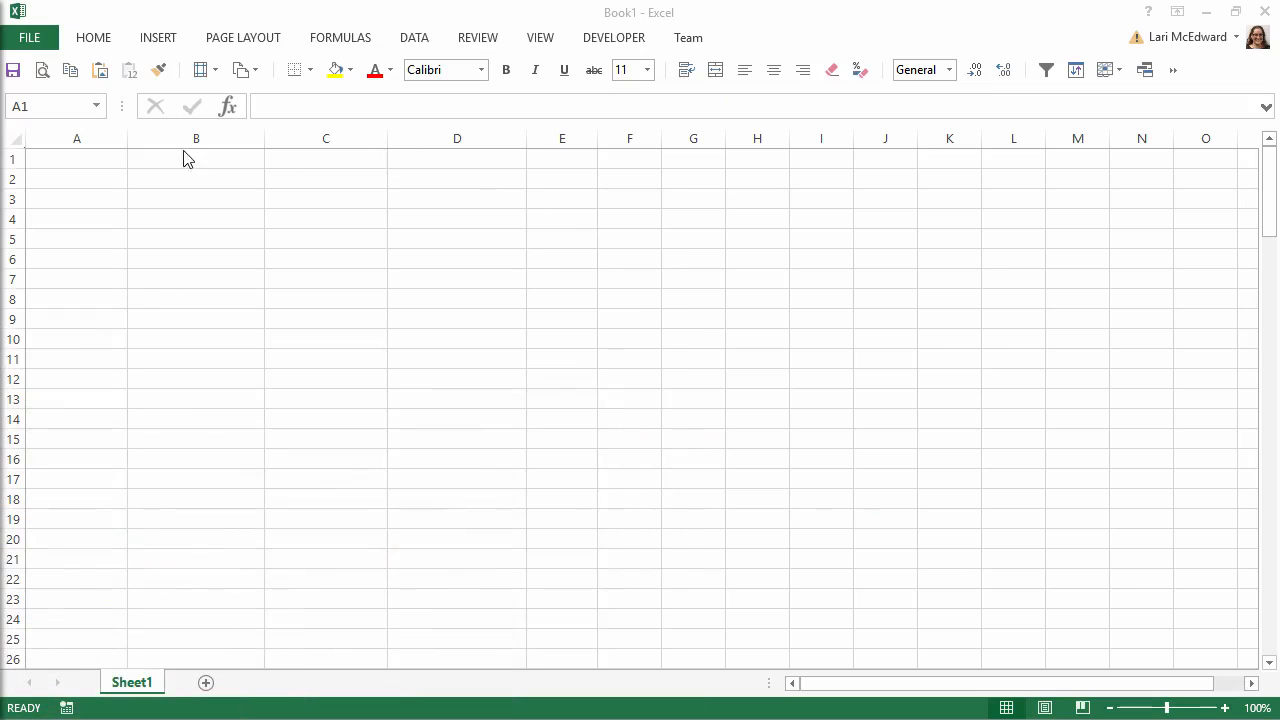
click(104, 161)
key(ctrl+v)
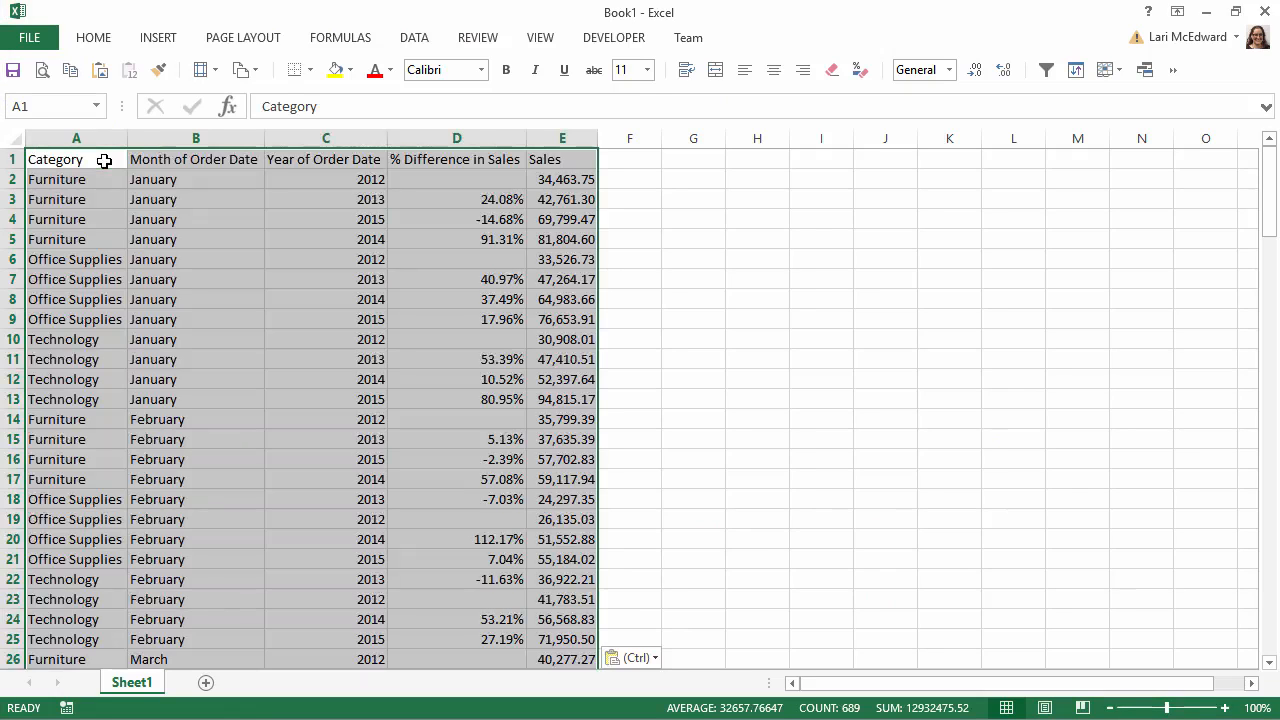
Return to Tableau and duplicate the Sales Seasonality sheet as a crosstab.
click(424, 136)
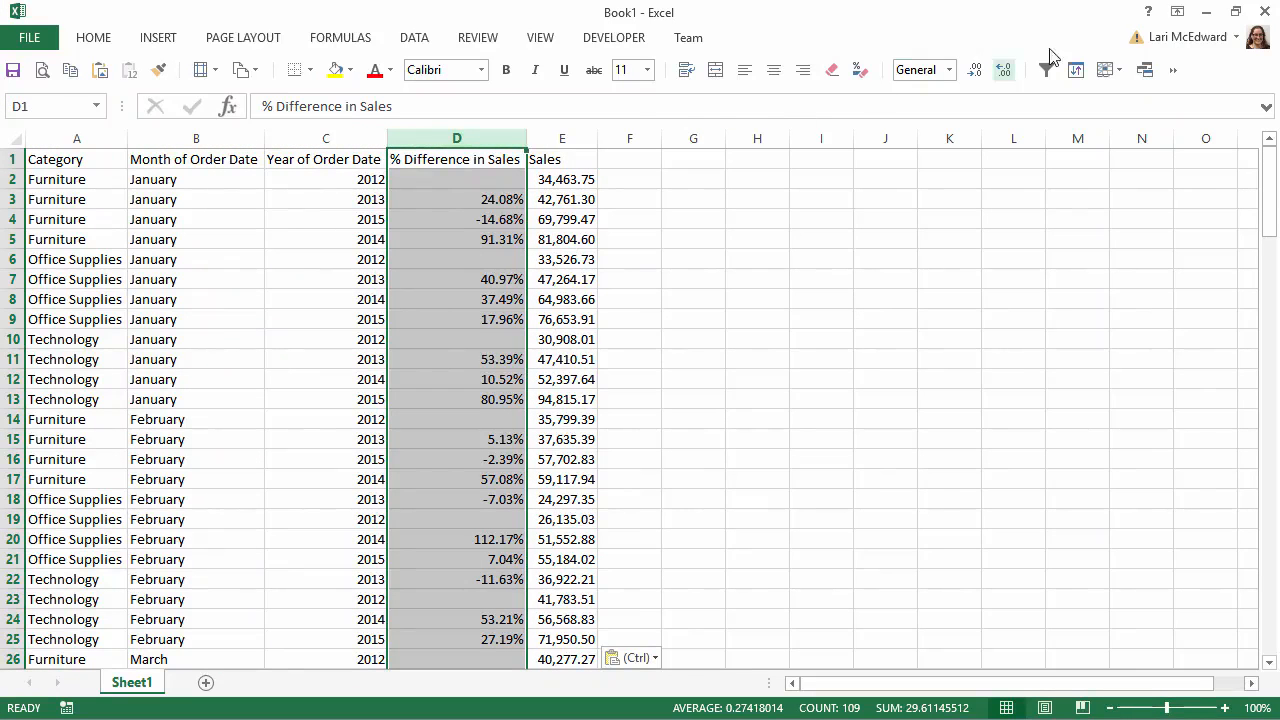
click(1206, 13)
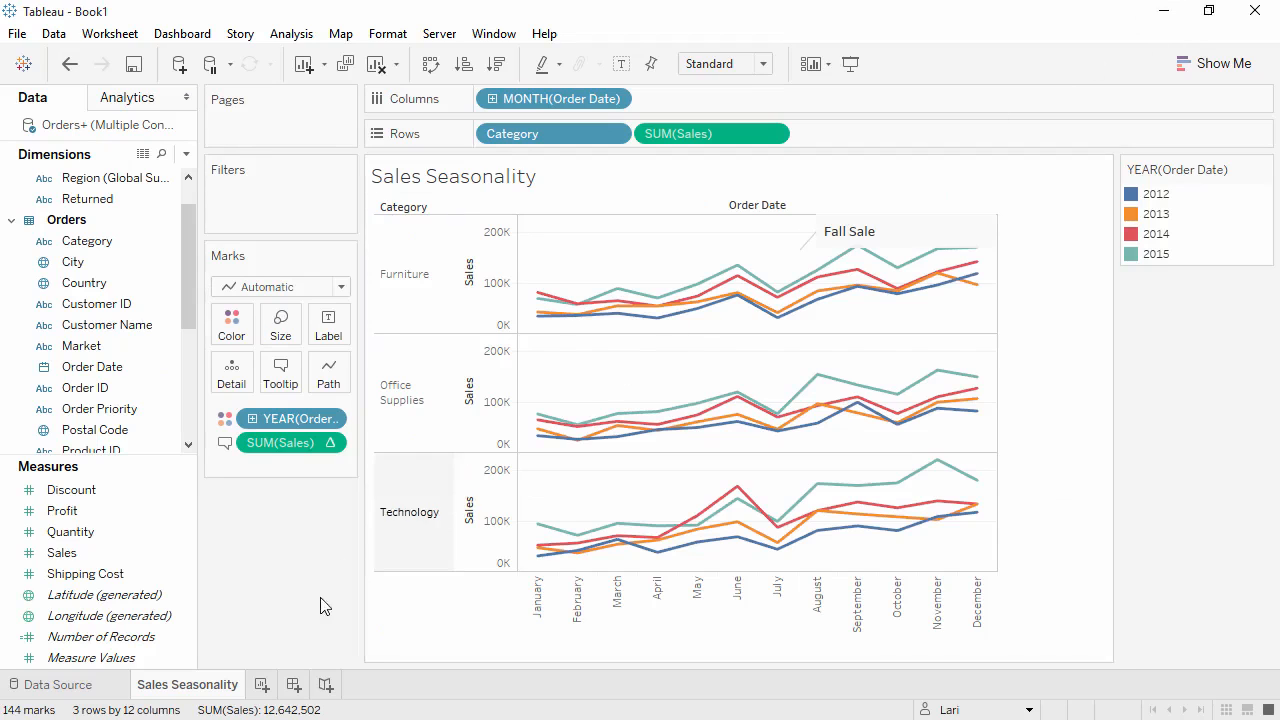
right_click(203, 688)
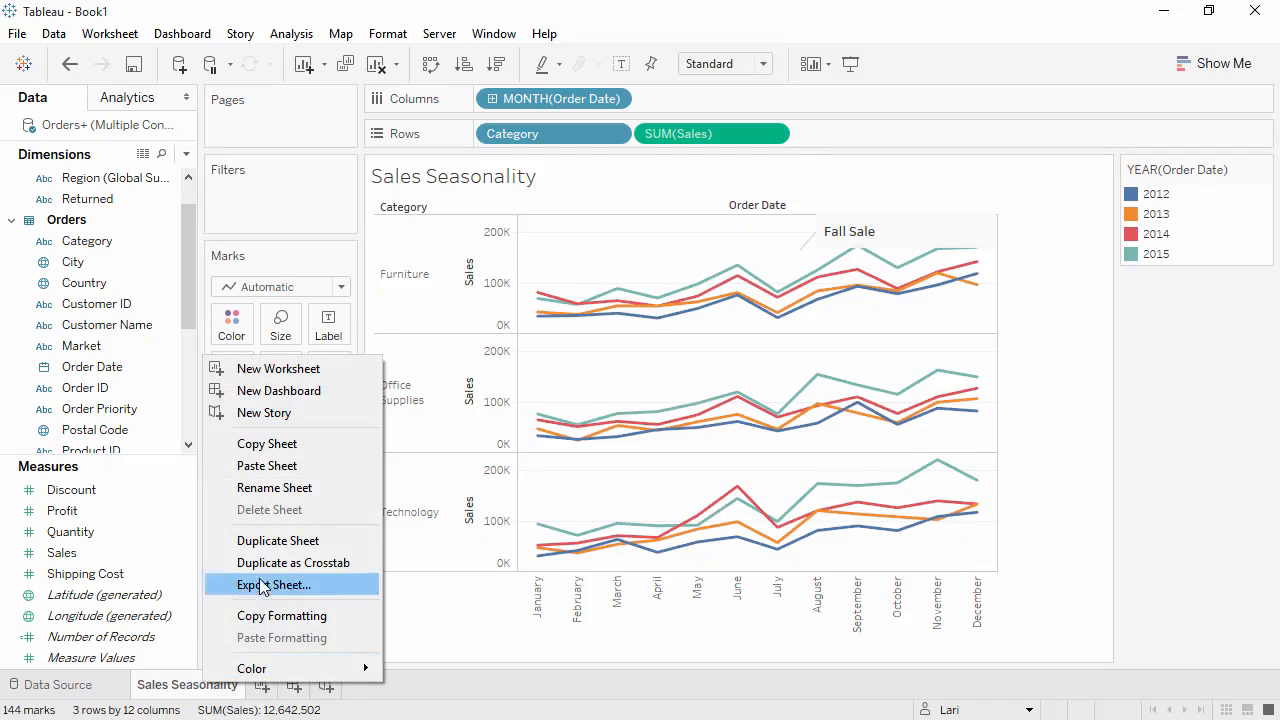
click(263, 563)
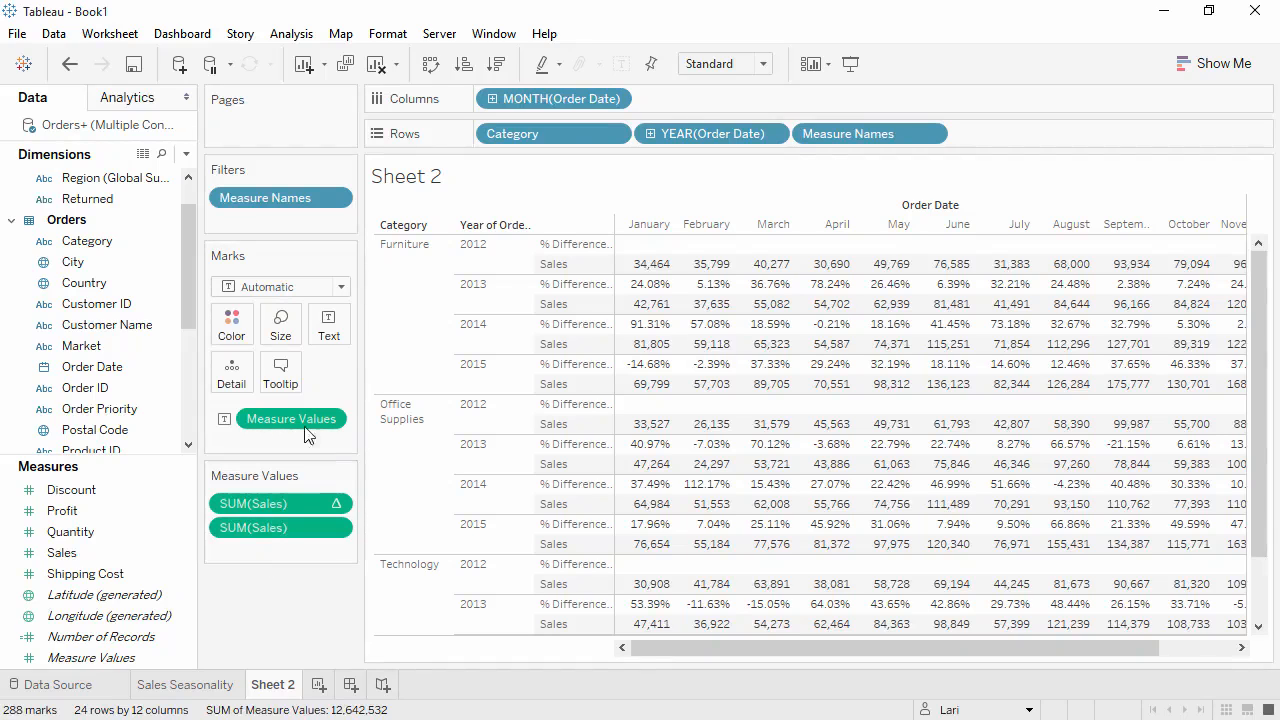
Swap the crosstab's rows and columns, then move Category onto the rows after the order month.
click(430, 66)
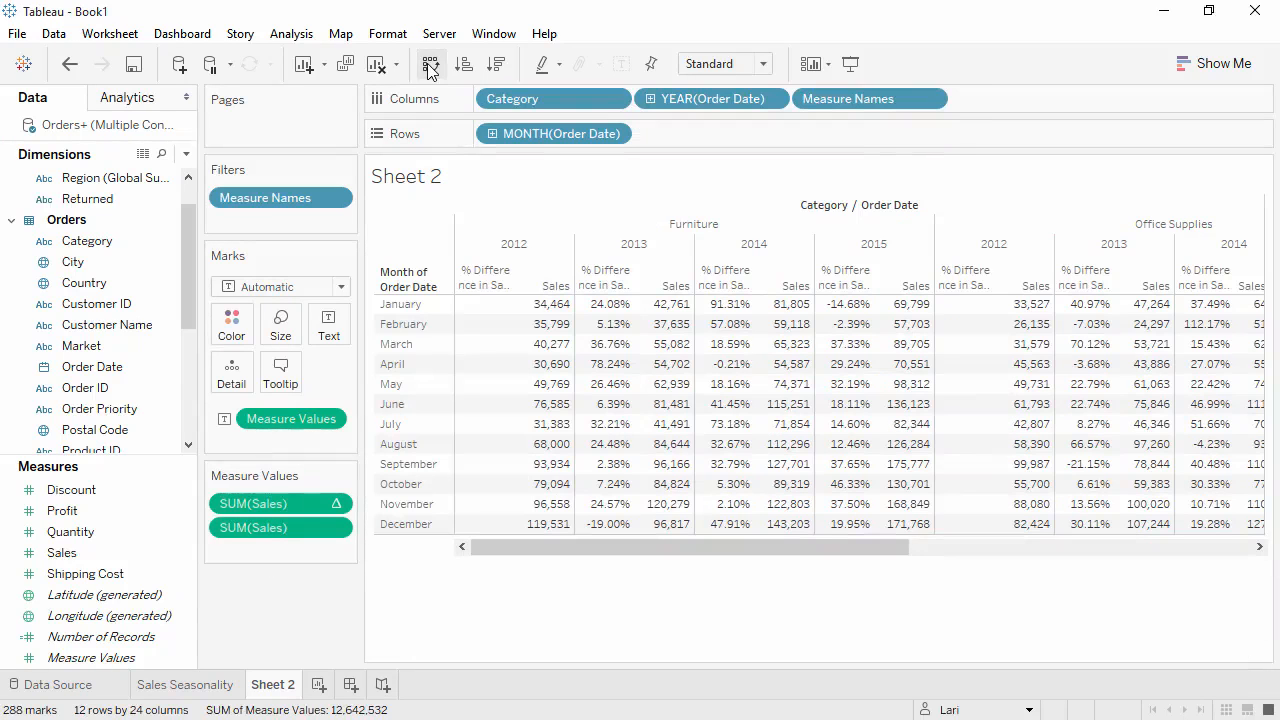
drag(522, 103, 679, 151)
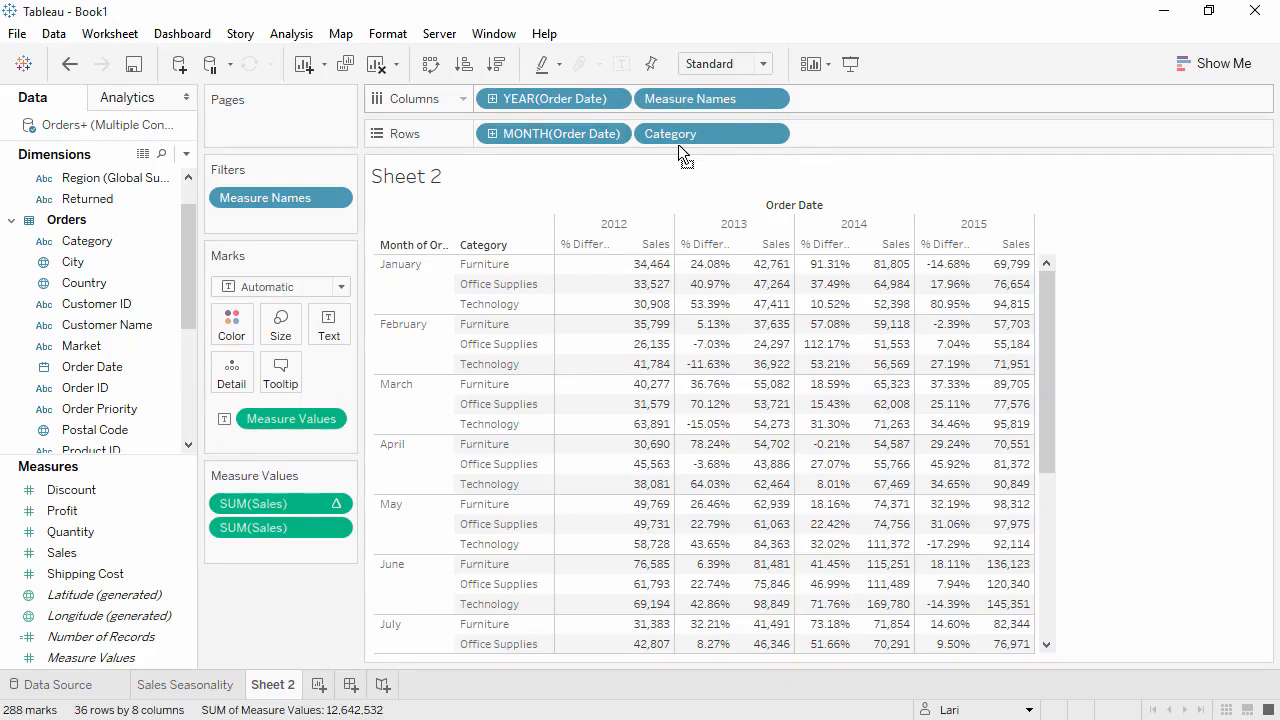
Hide the crosstab's worksheet title and set the view to fit Entire View.
click(588, 185)
right_click(588, 187)
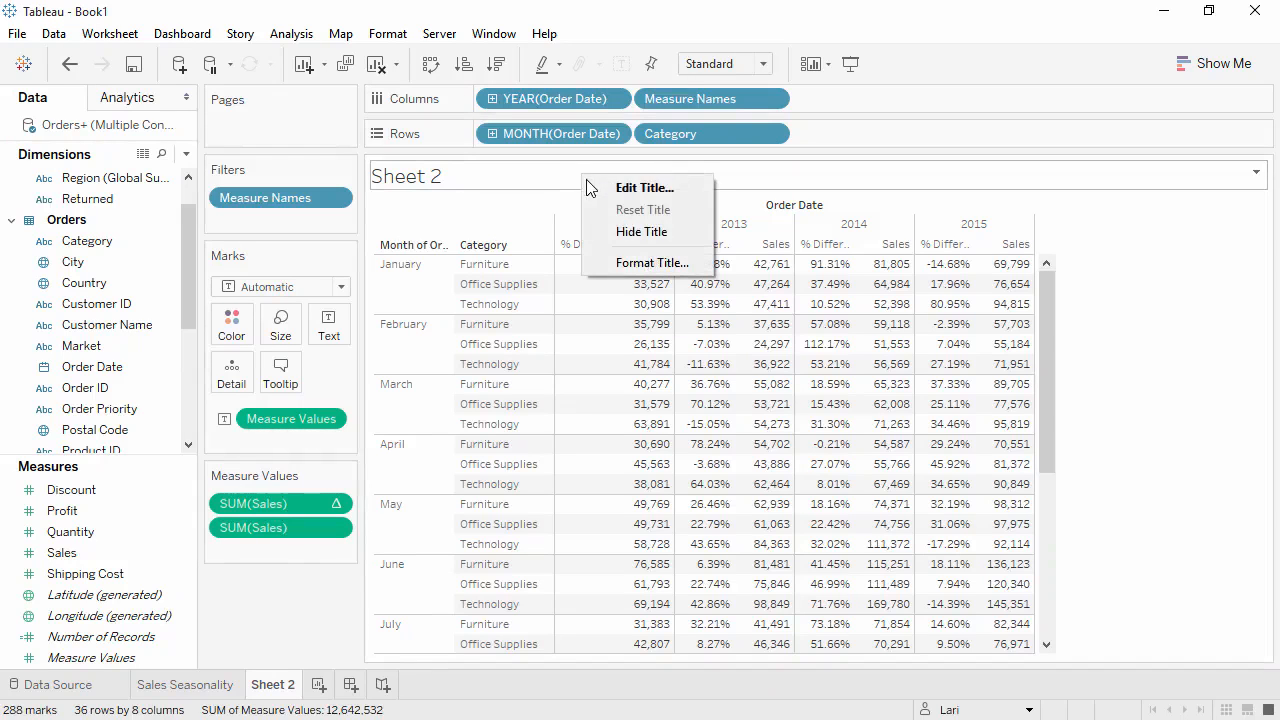
click(612, 231)
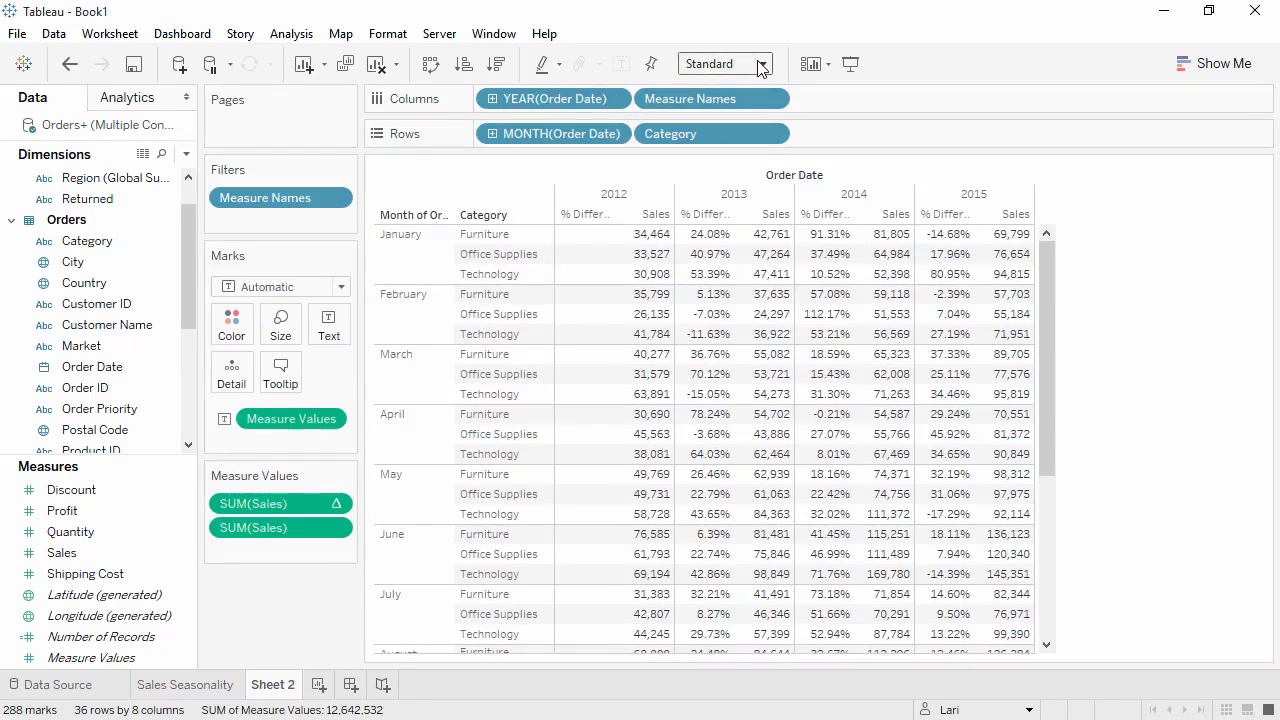
click(760, 64)
click(718, 143)
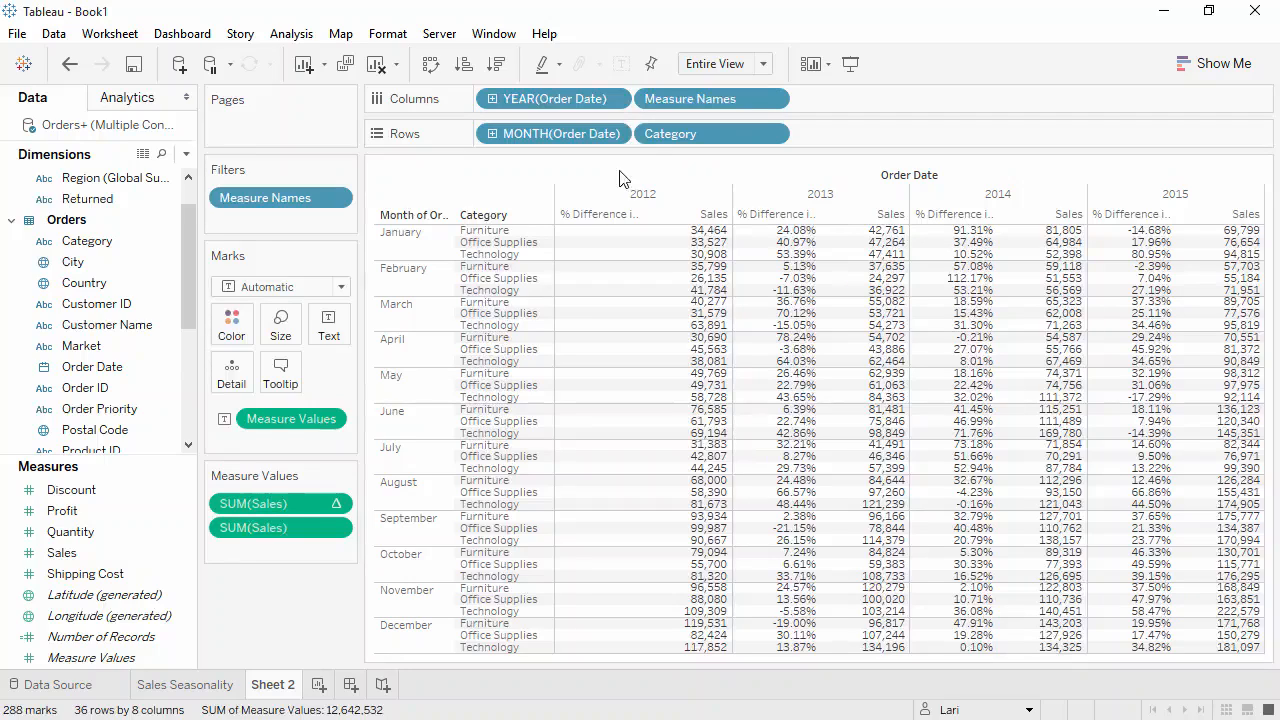
Color the crosstab by Profit using a stepped Green-Gold palette with 6 steps.
drag(144, 507, 234, 329)
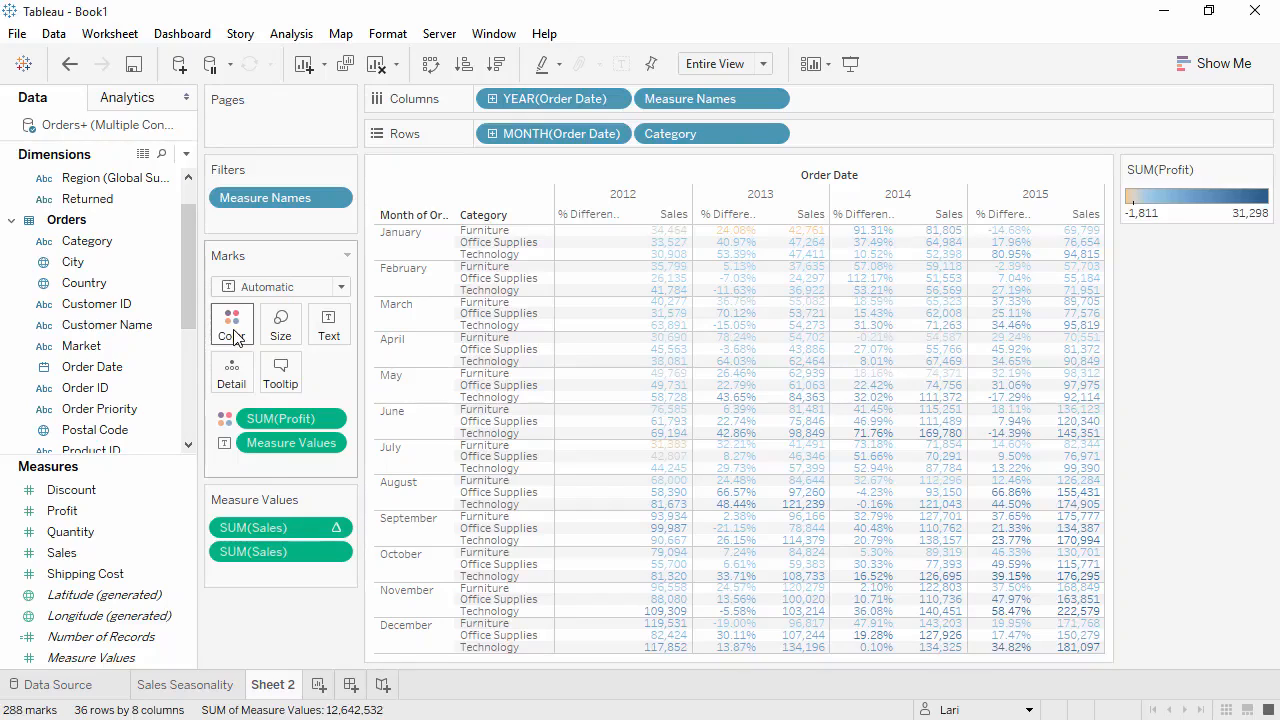
click(233, 336)
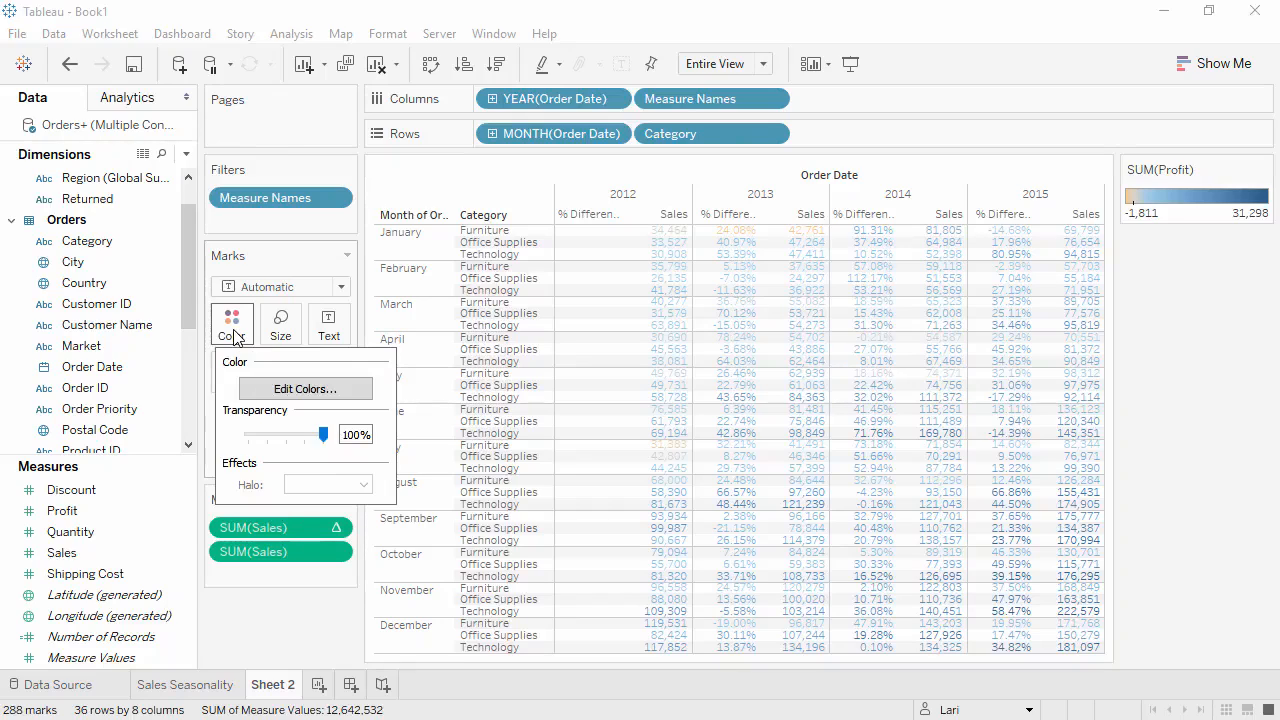
click(265, 390)
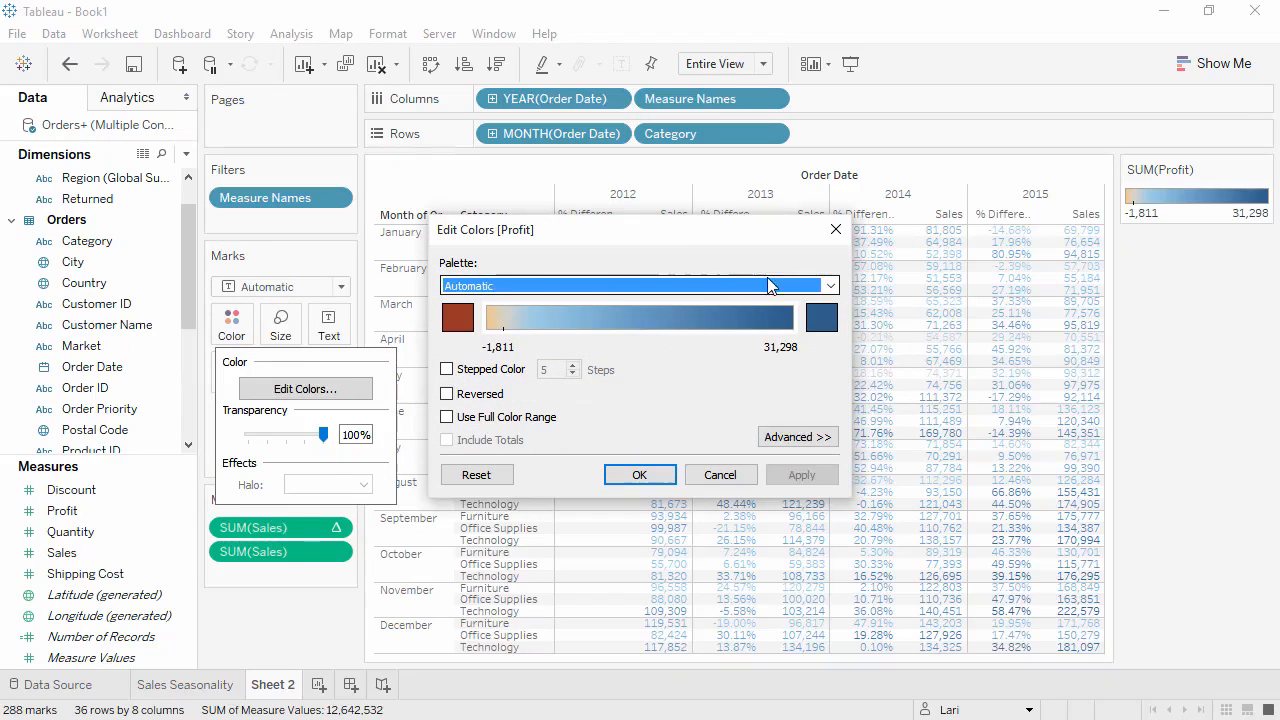
click(831, 286)
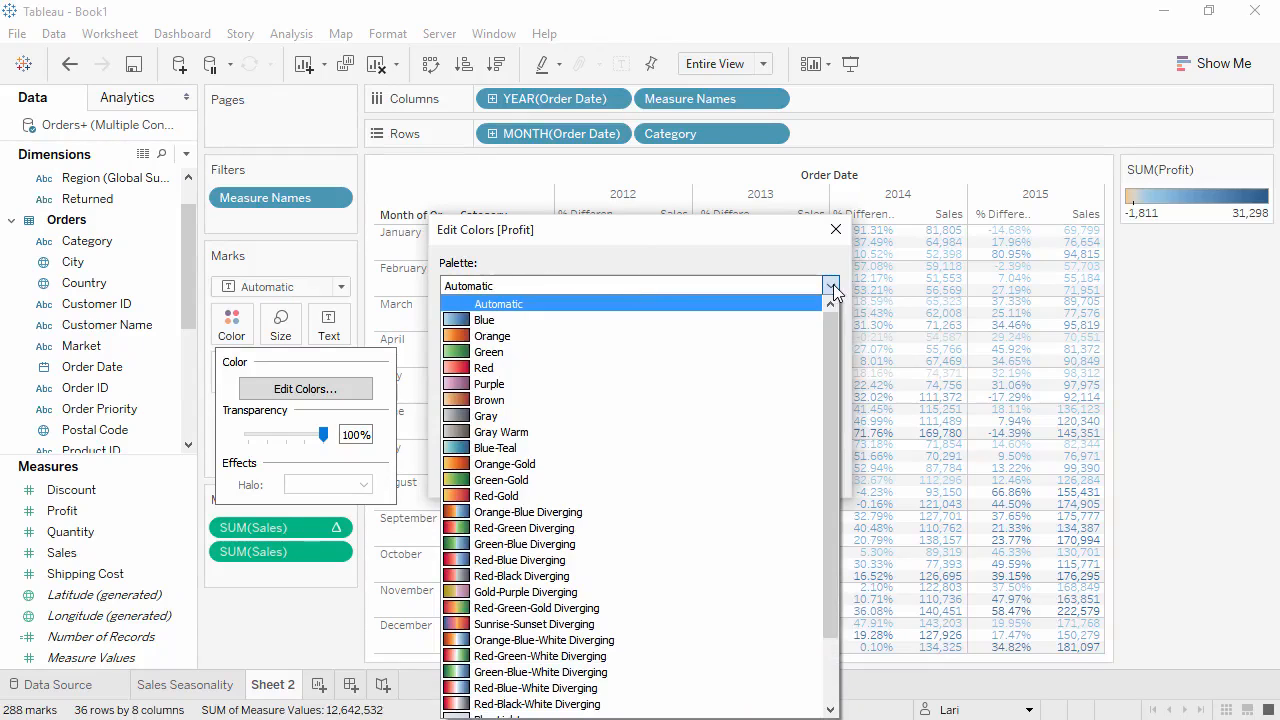
click(690, 487)
click(505, 372)
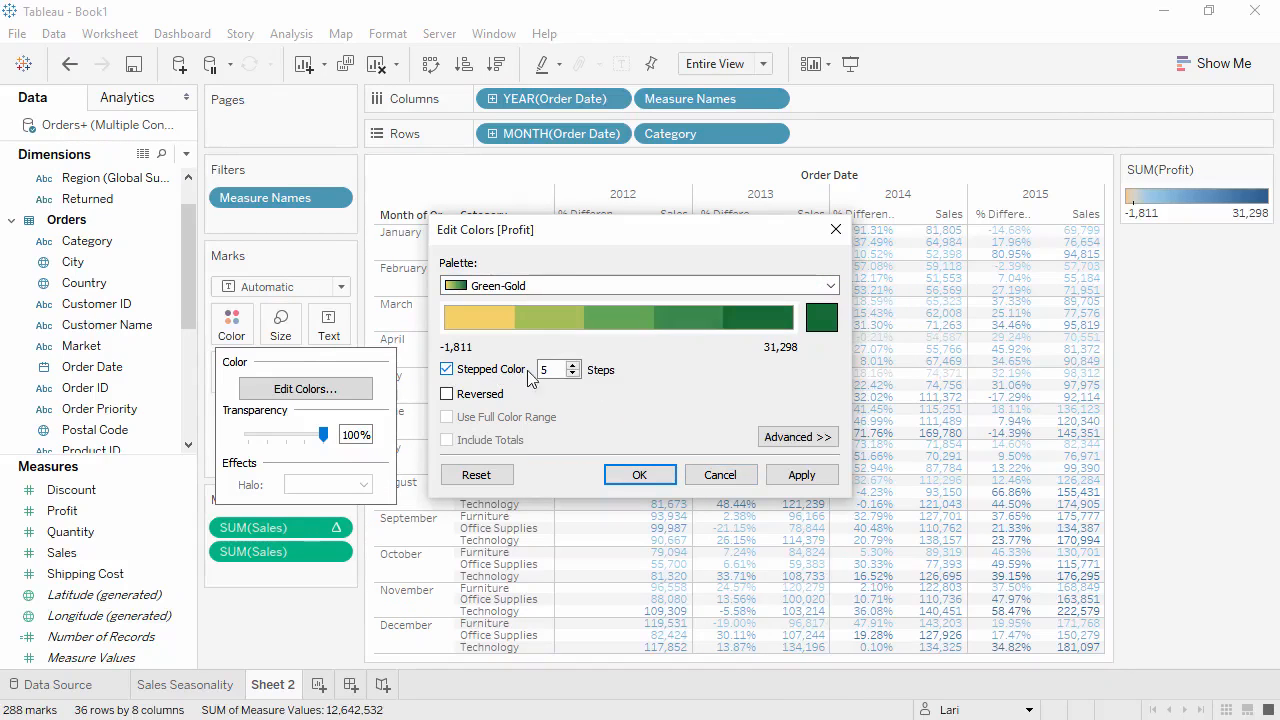
click(573, 366)
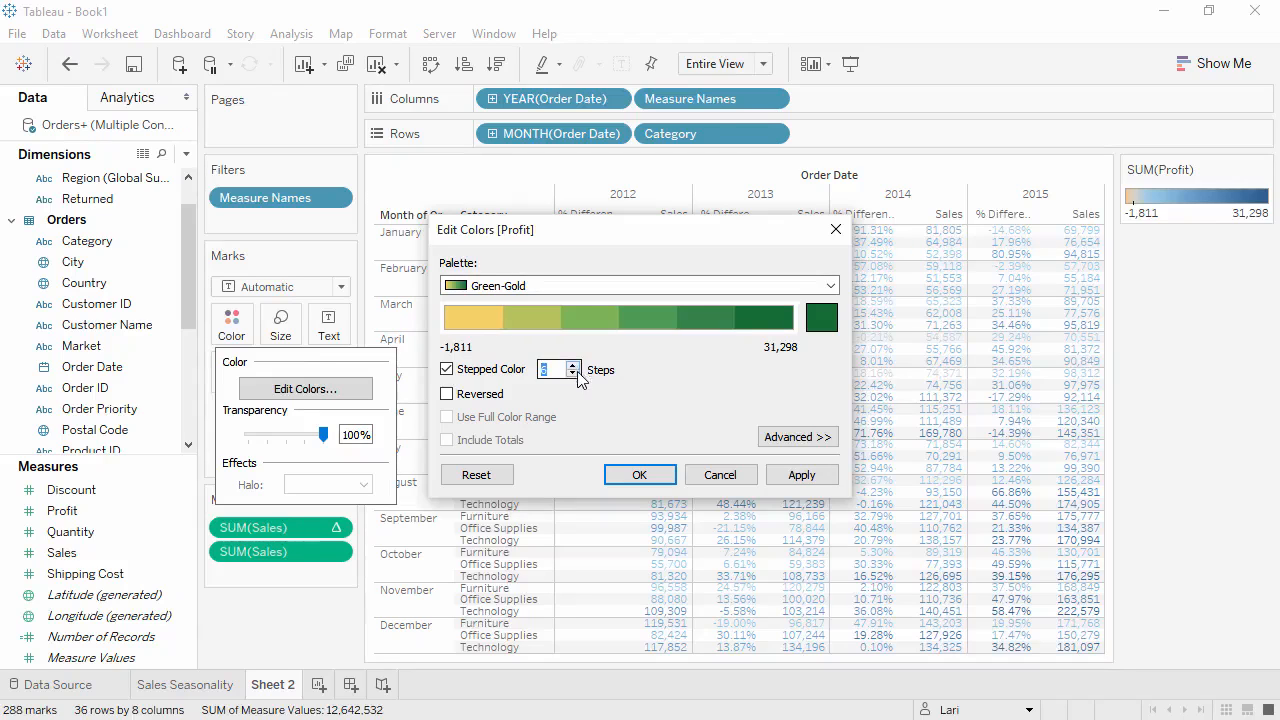
click(638, 476)
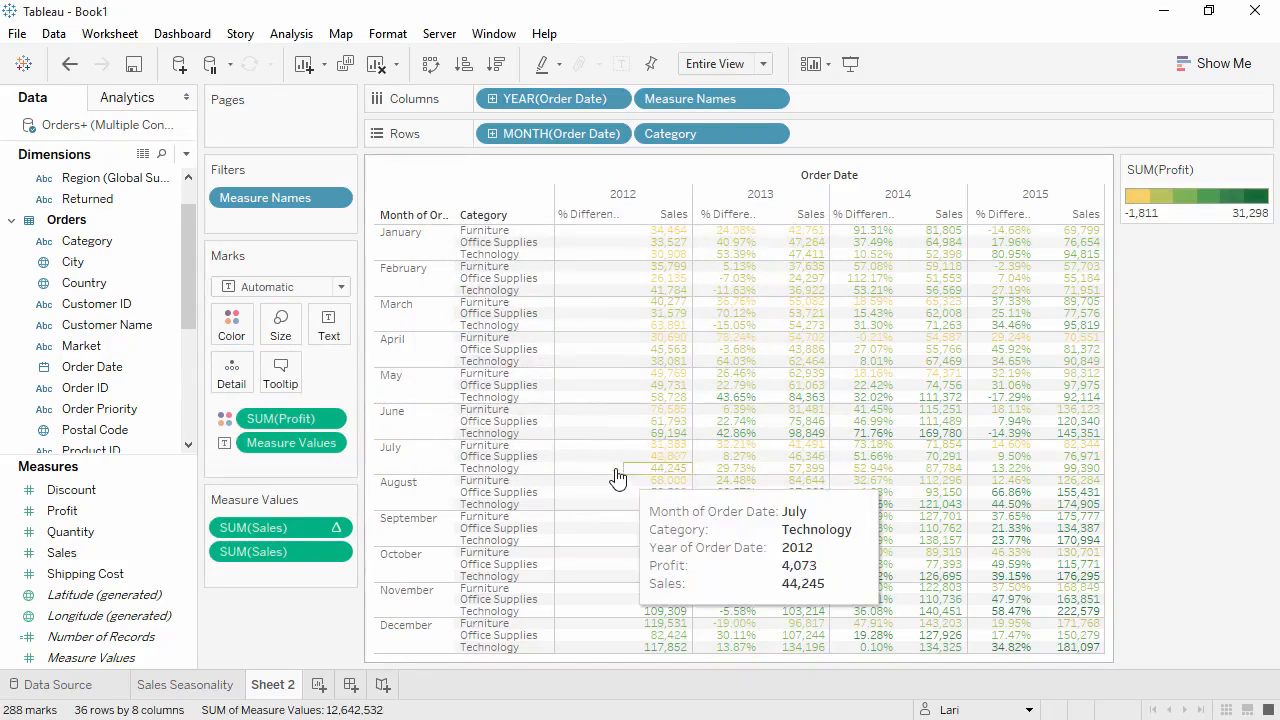
Change the mark type to Square and show mark labels to make a highlight table.
click(325, 290)
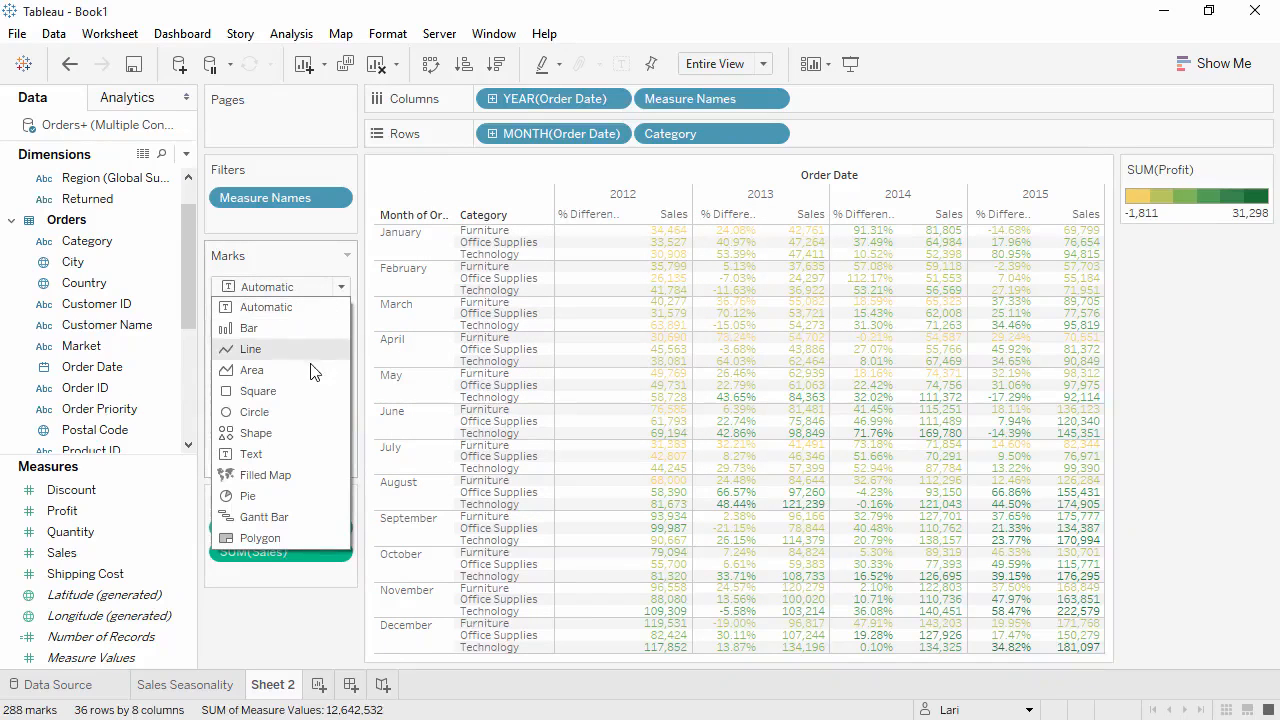
click(300, 391)
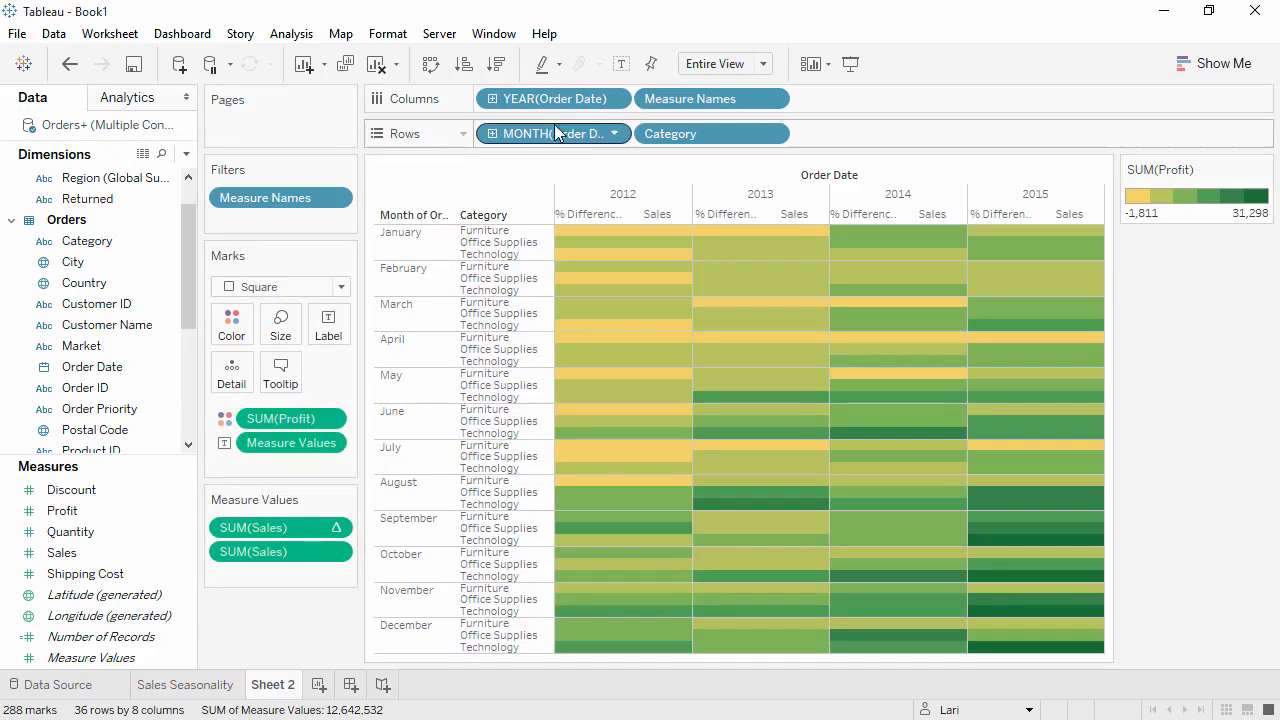
click(620, 64)
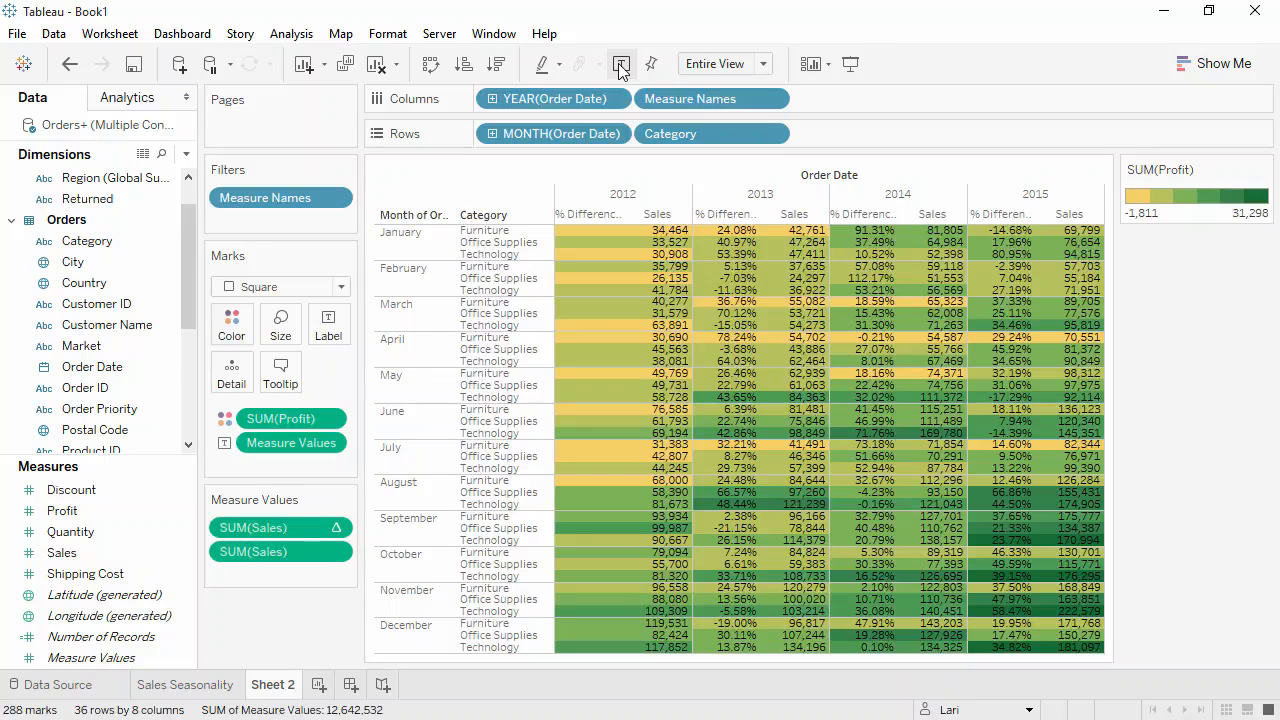
Show a Category highlighter, try highlighting Office Supplies, and clear the highlight again.
right_click(668, 137)
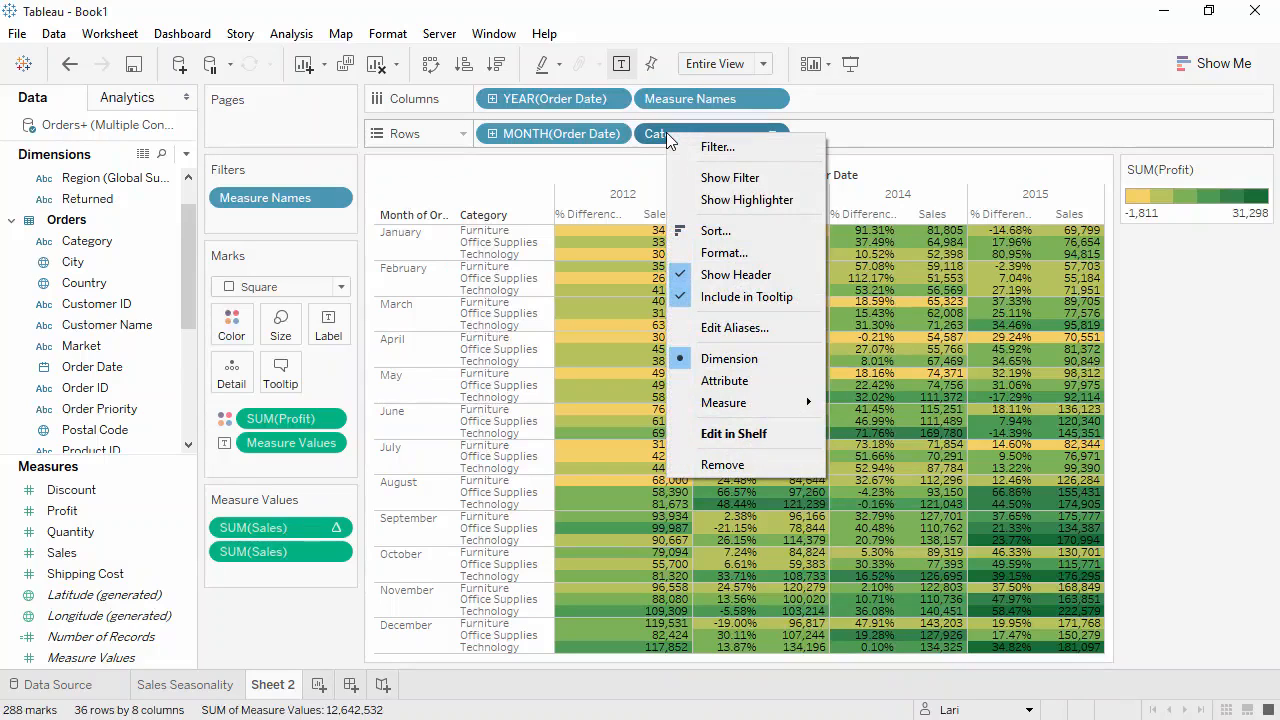
click(706, 200)
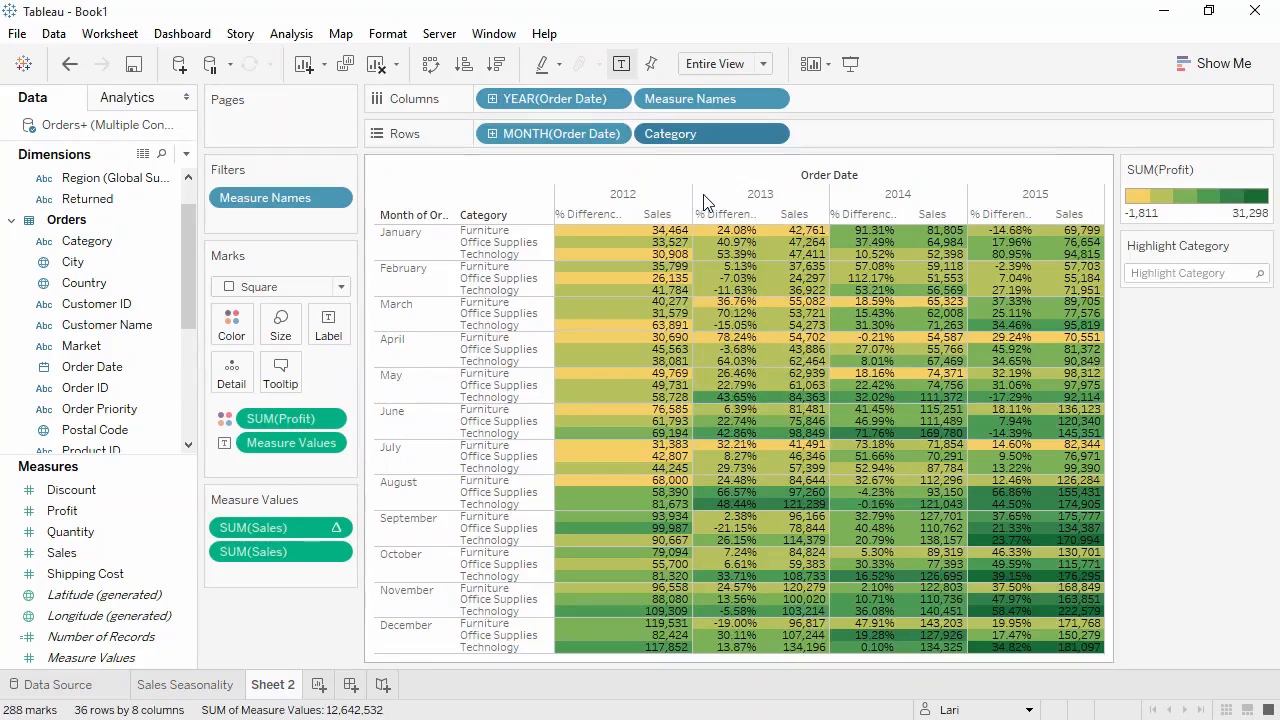
click(1178, 272)
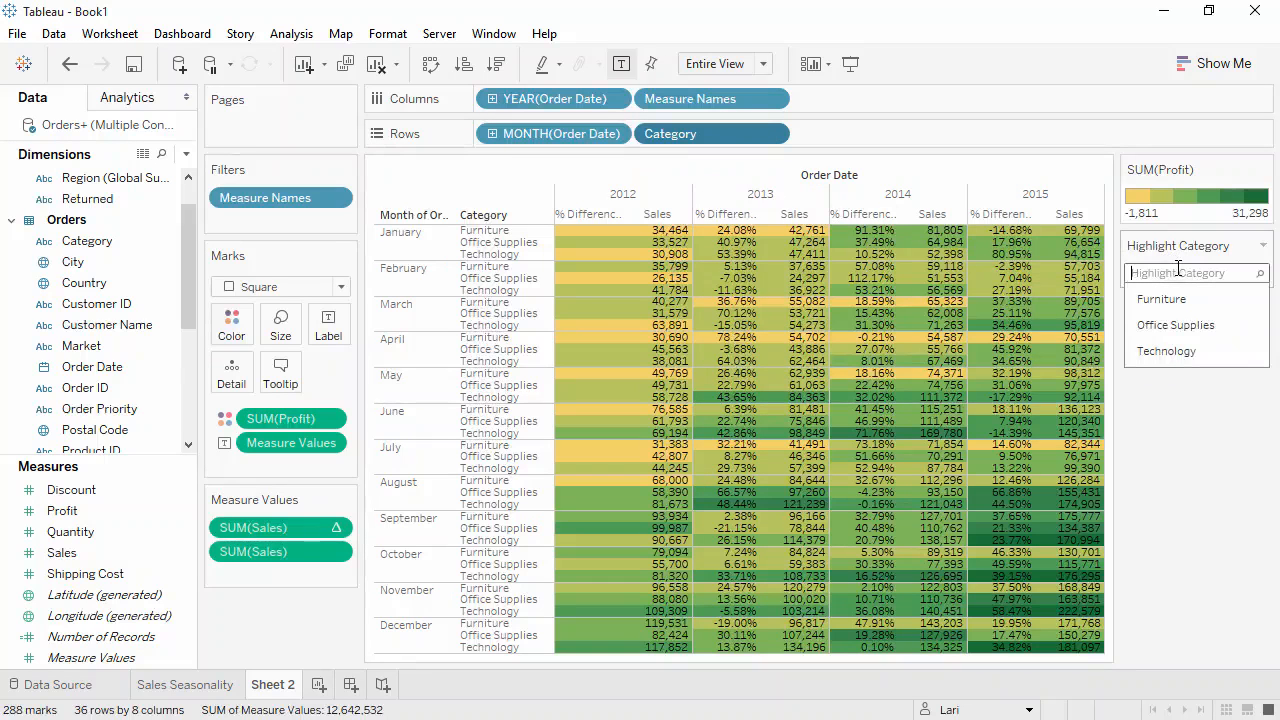
click(1175, 325)
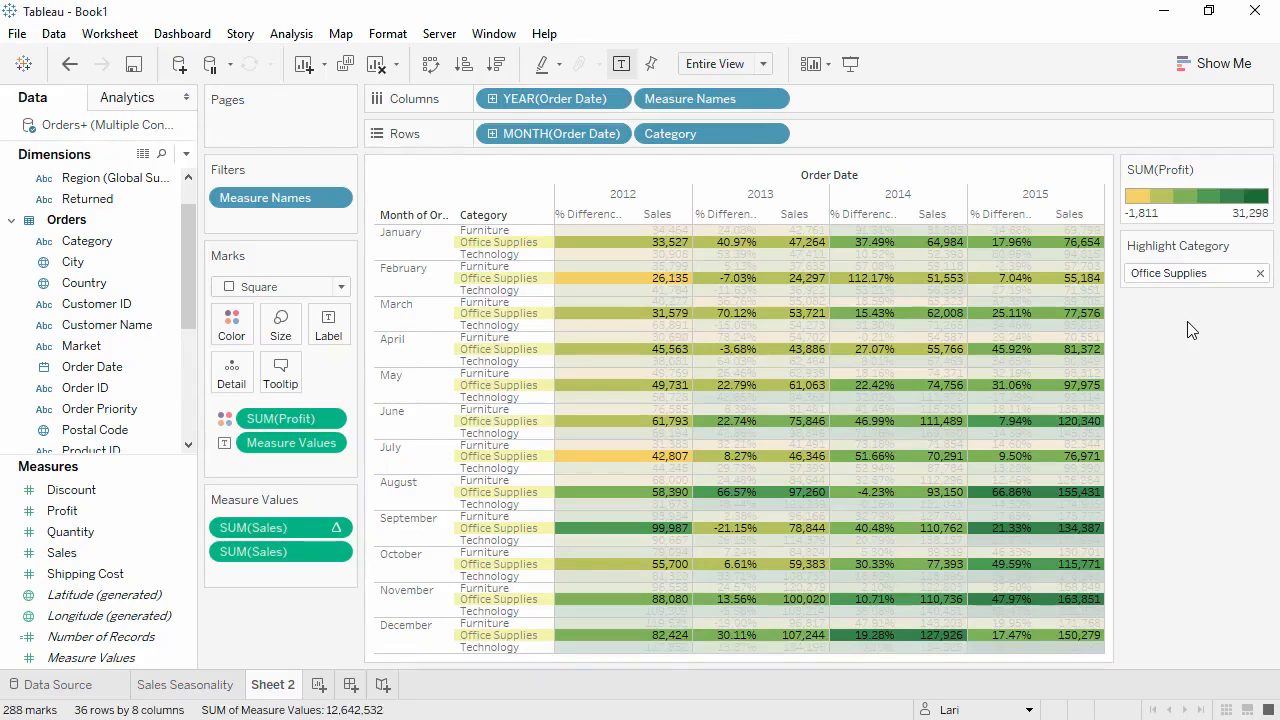
click(1213, 273)
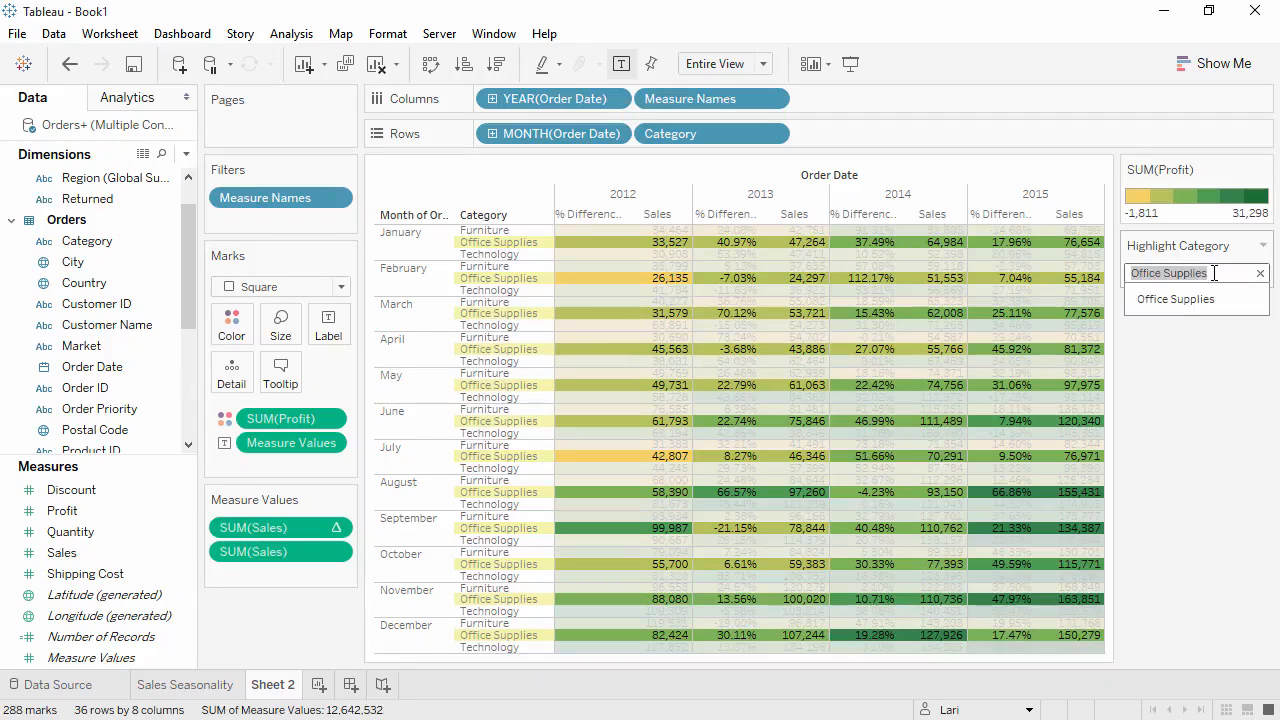
click(1260, 273)
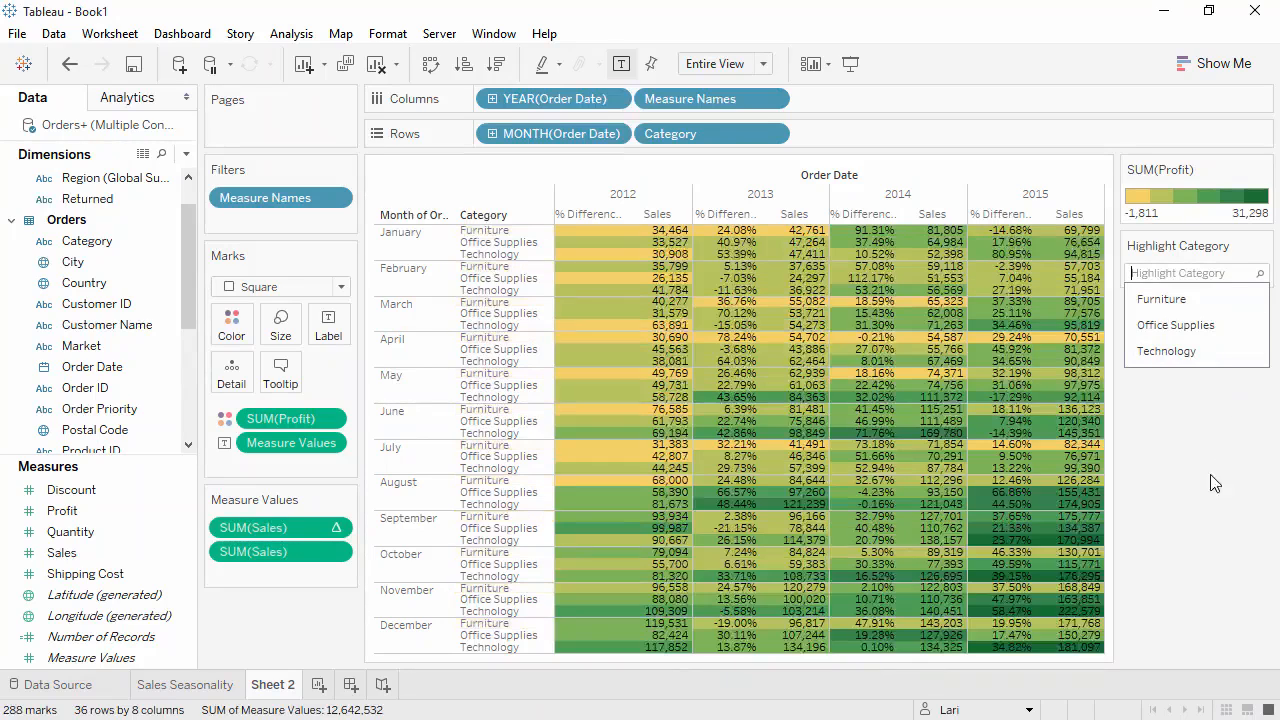
Rename the sheet to Crosstab.
double_click(284, 686)
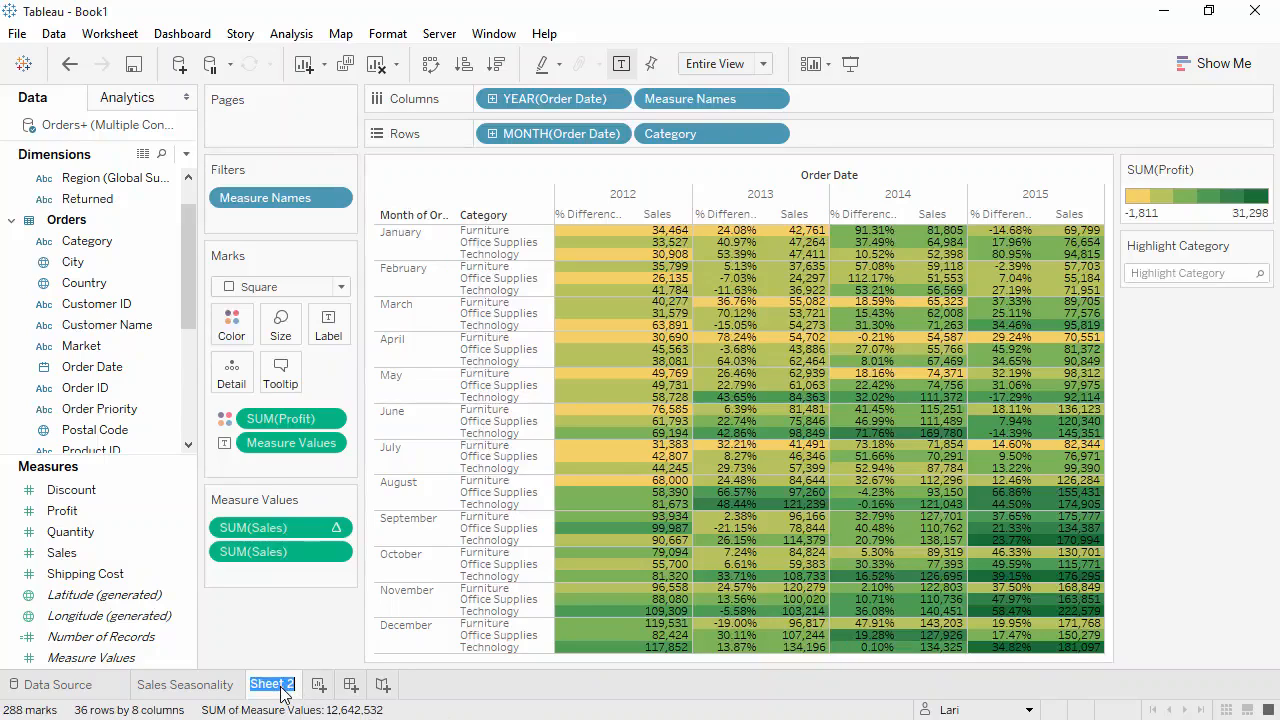
text(Crosstab)
key(Return)
click(298, 650)
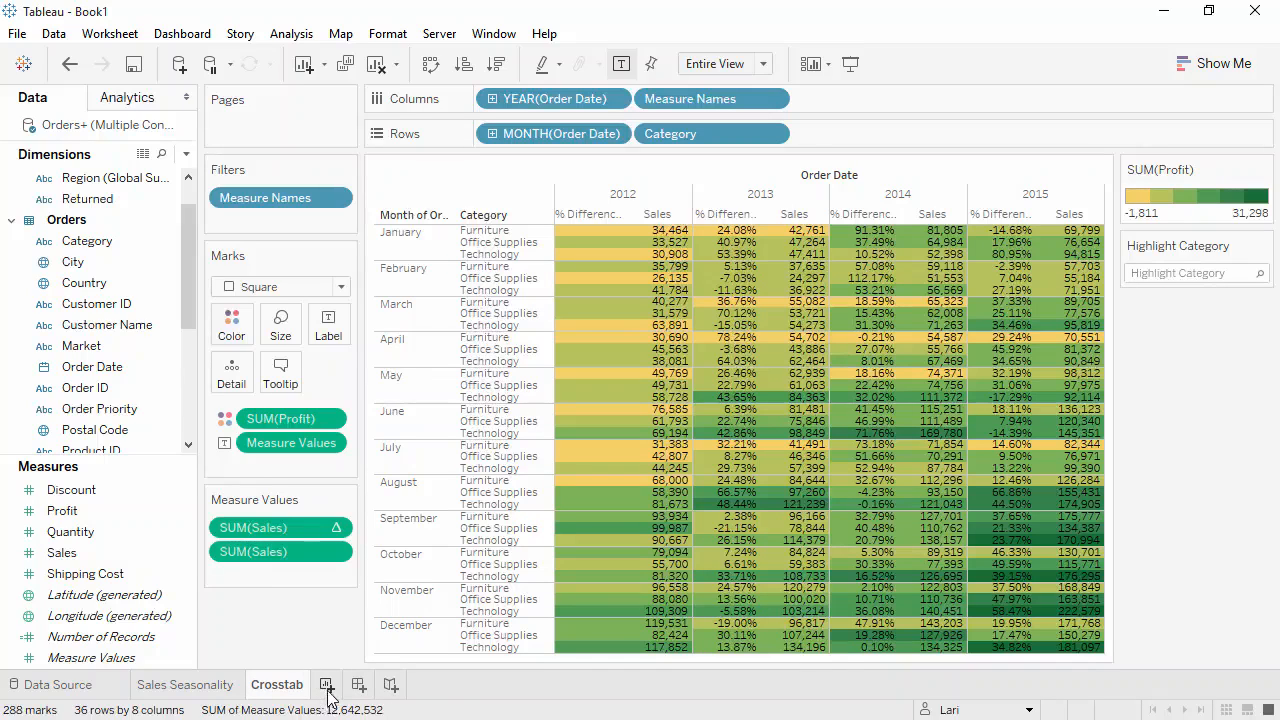
Add a new worksheet, open Show Me, and select the Sales and Country fields.
click(327, 688)
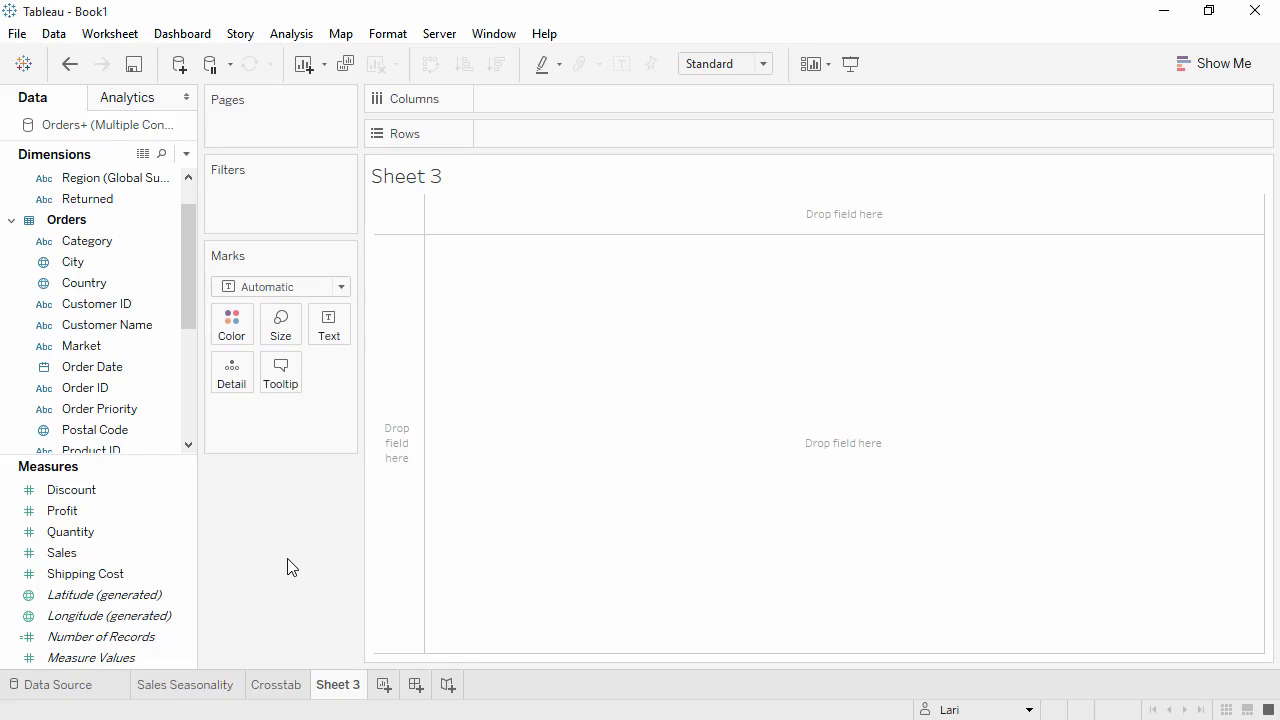
click(1208, 64)
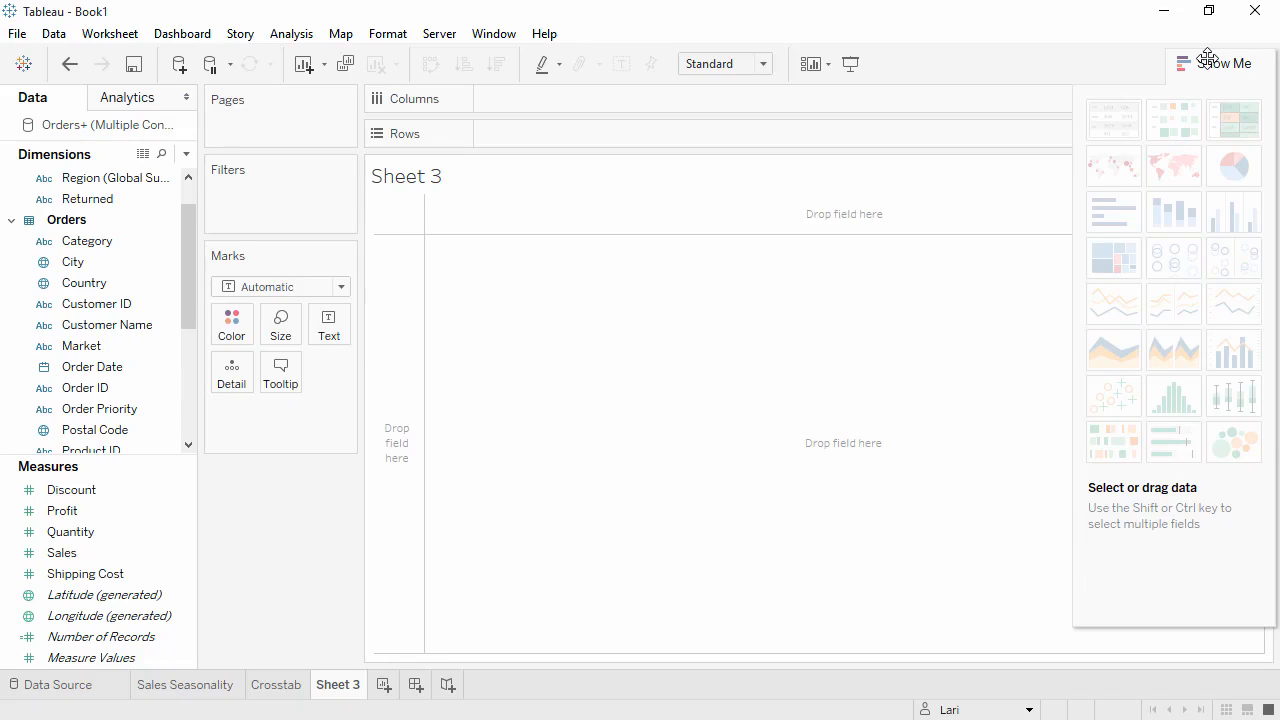
click(74, 558)
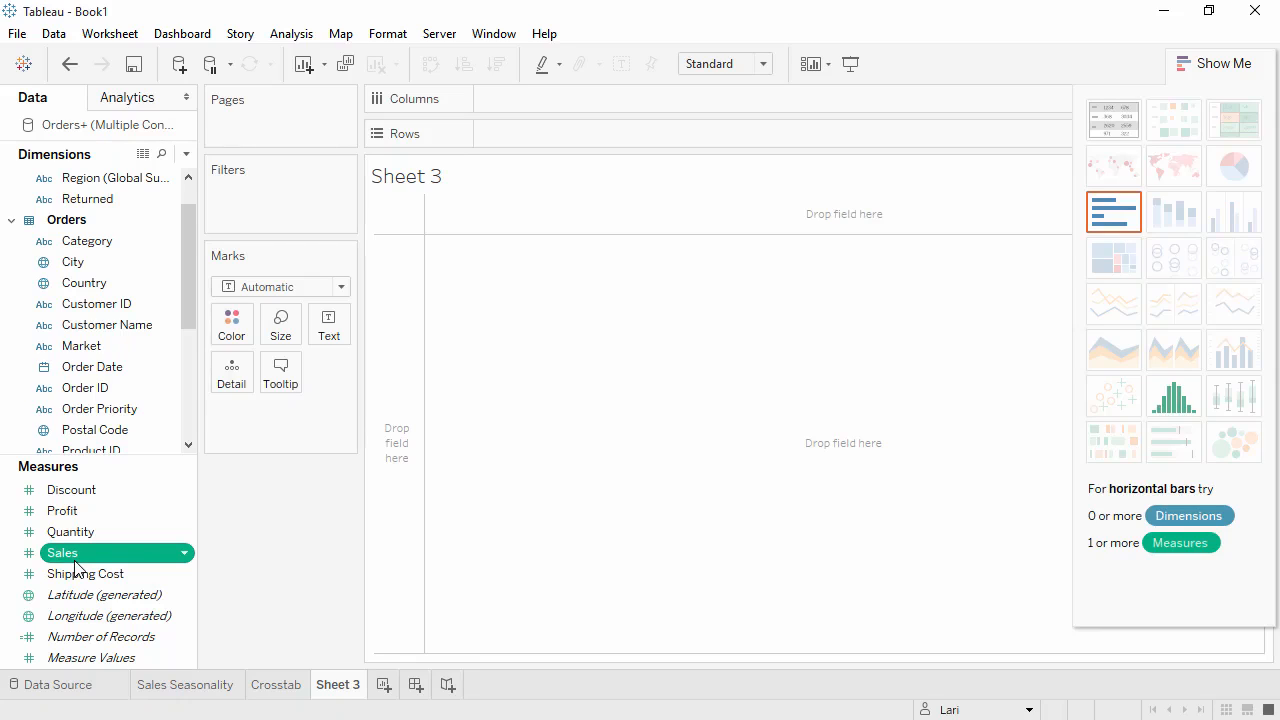
ctrl+click(94, 285)
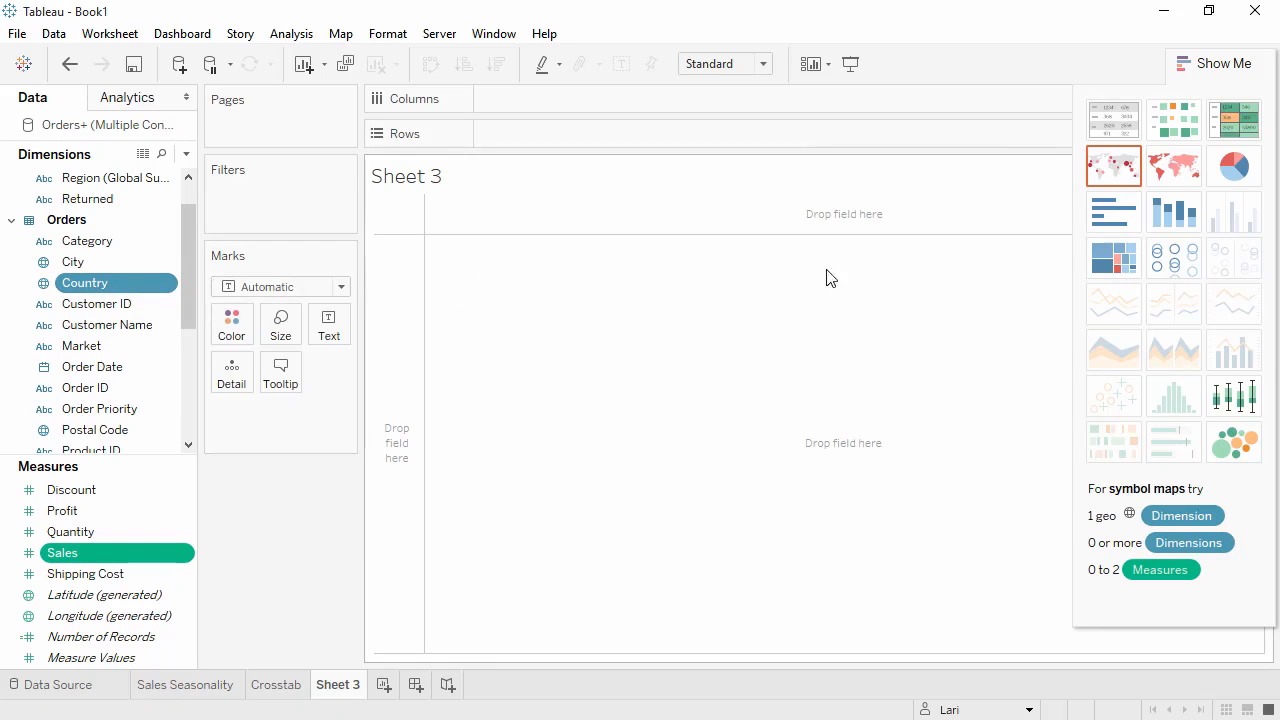
Preview a treemap and horizontal bars with Show Me, then build a symbol map of Sales by Country.
click(1112, 256)
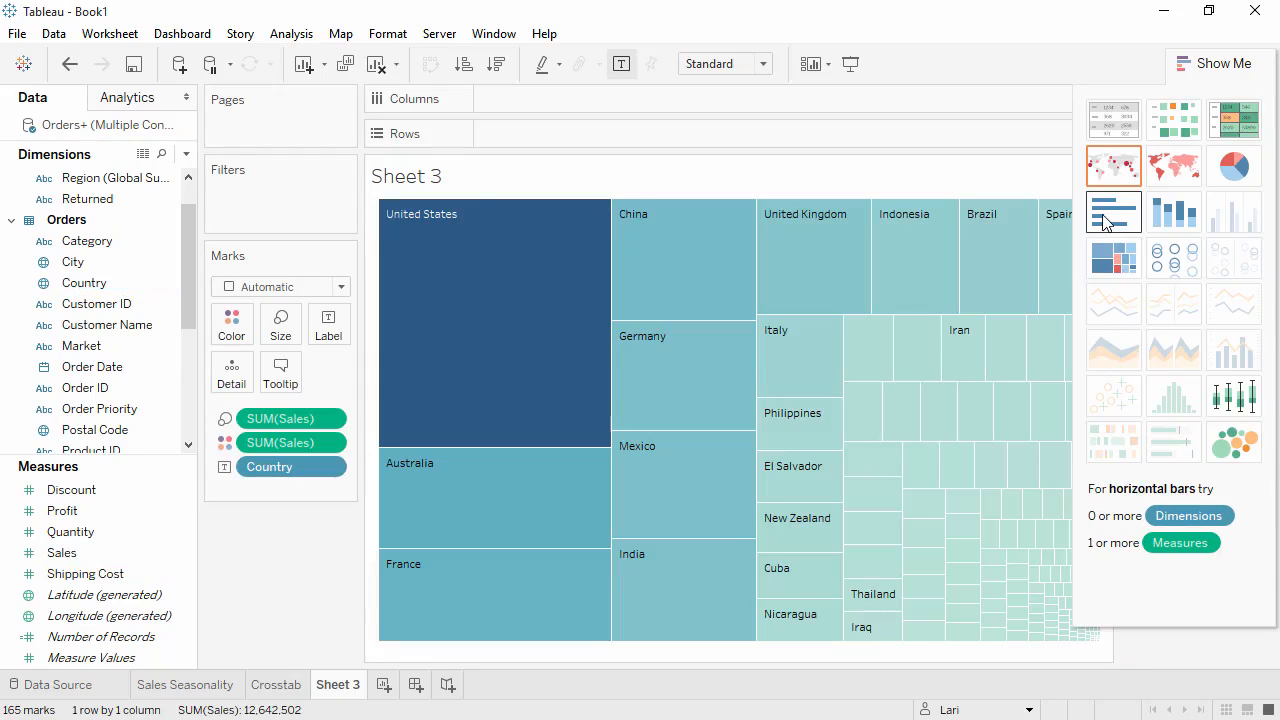
click(1104, 222)
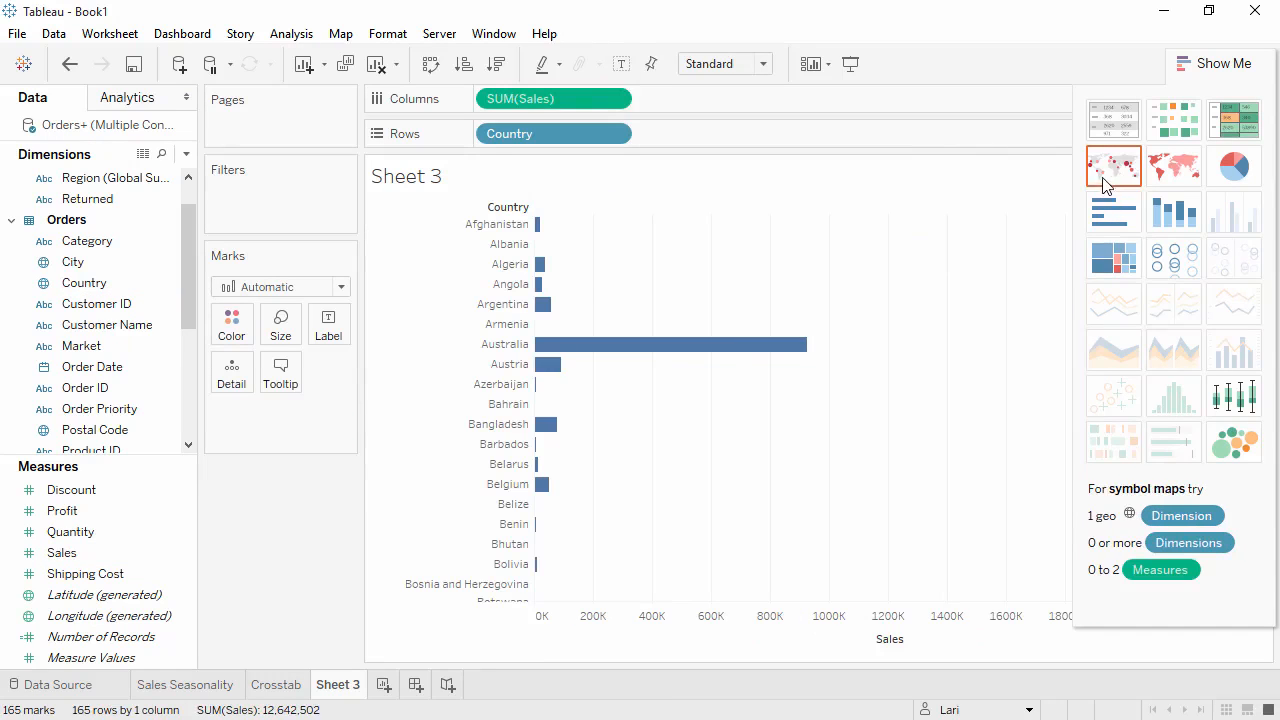
click(1105, 176)
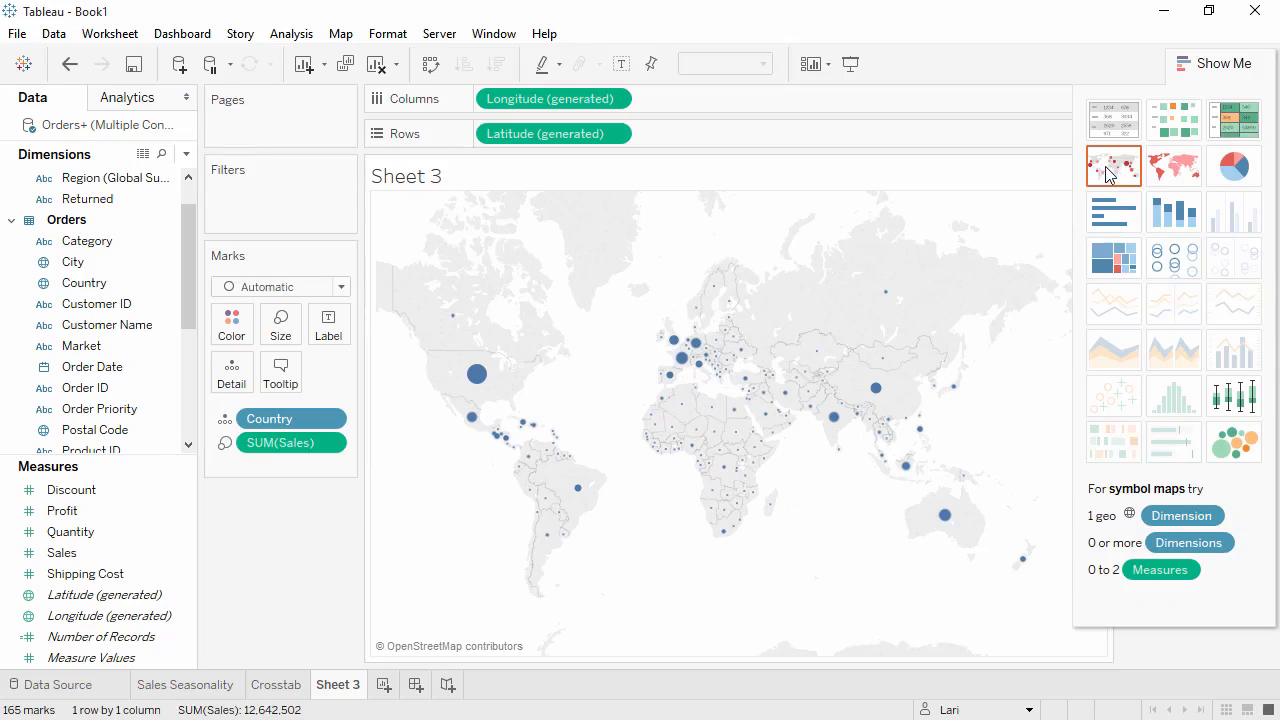
click(1200, 63)
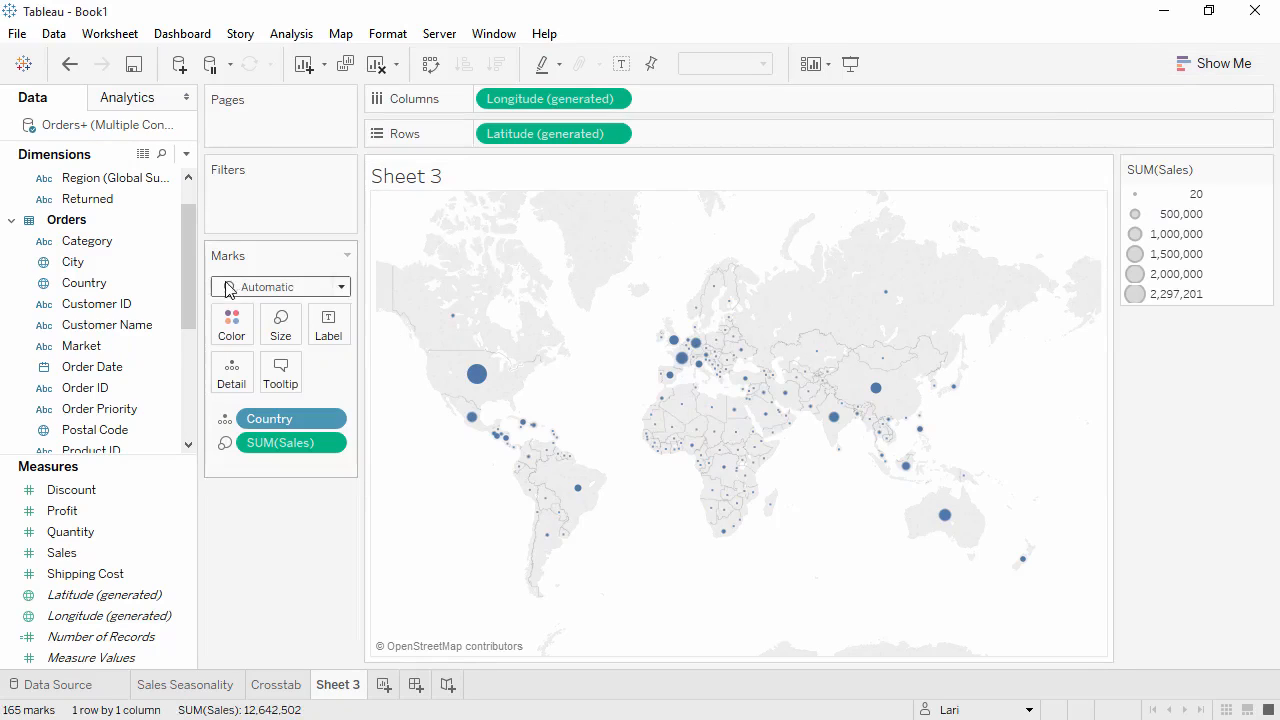
Add State to the map's marks detail and enlarge the mark size with the size slider.
drag(191, 291, 569, 372)
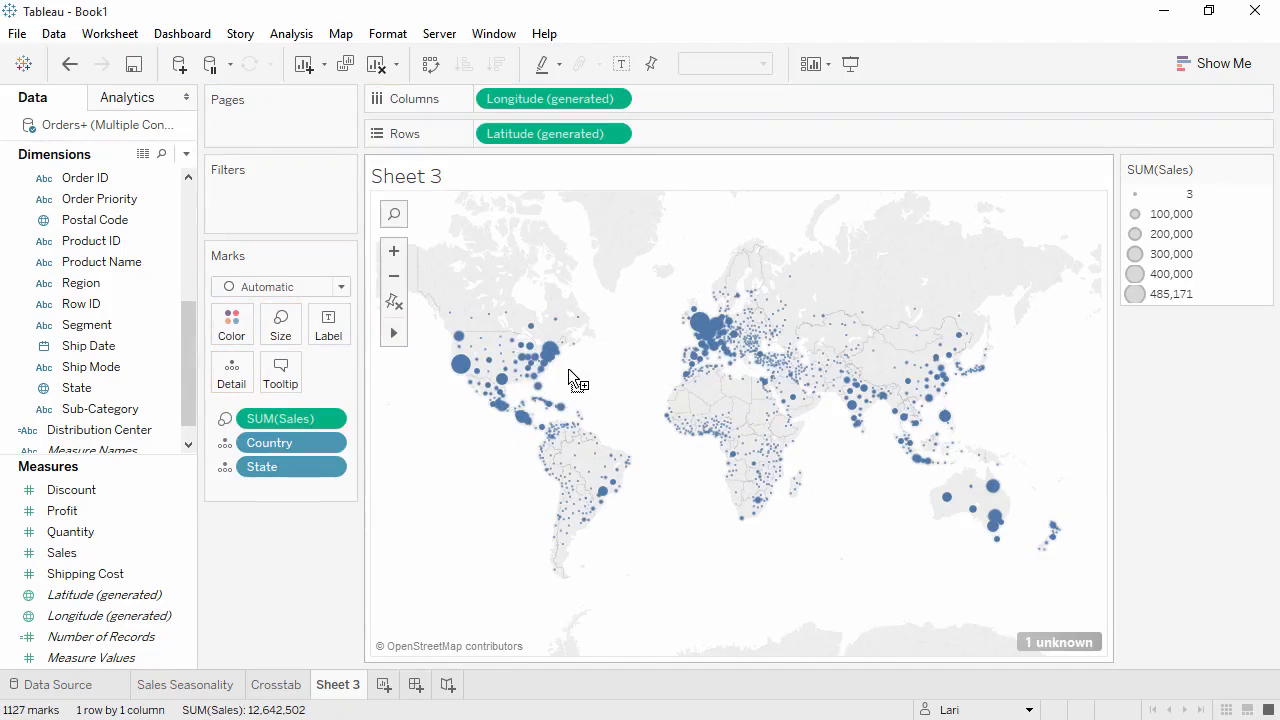
click(291, 343)
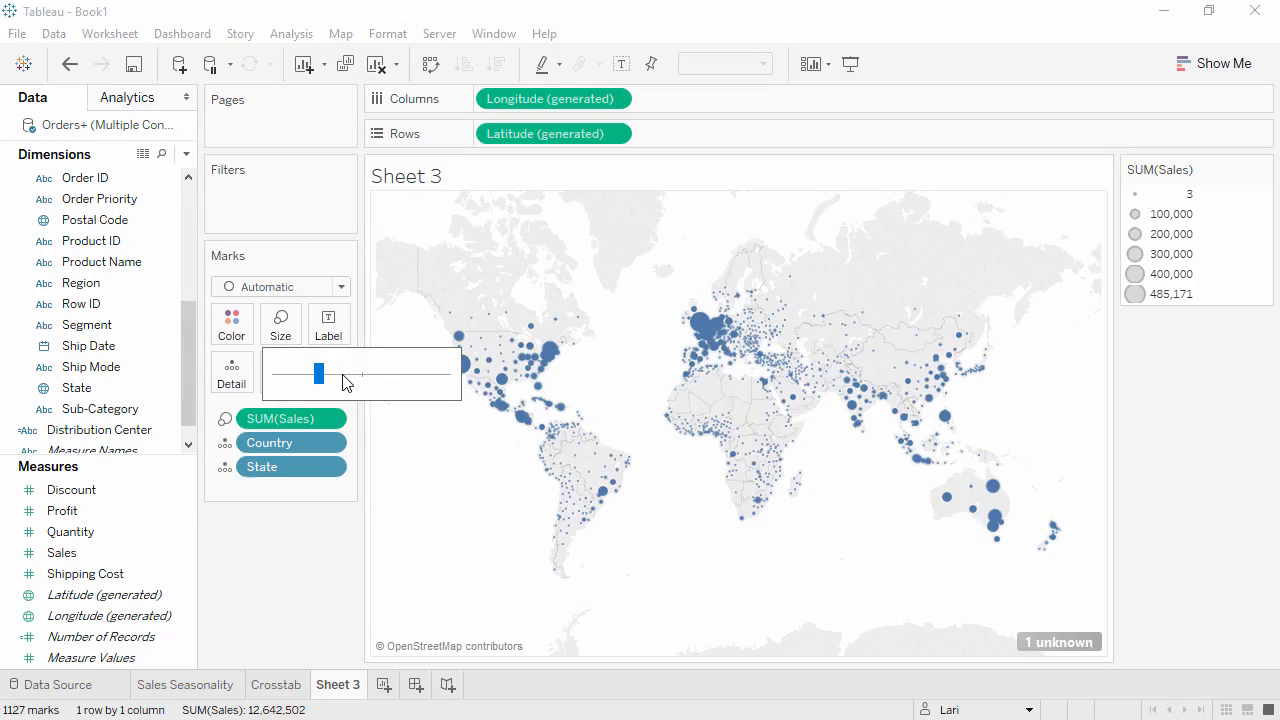
click(342, 378)
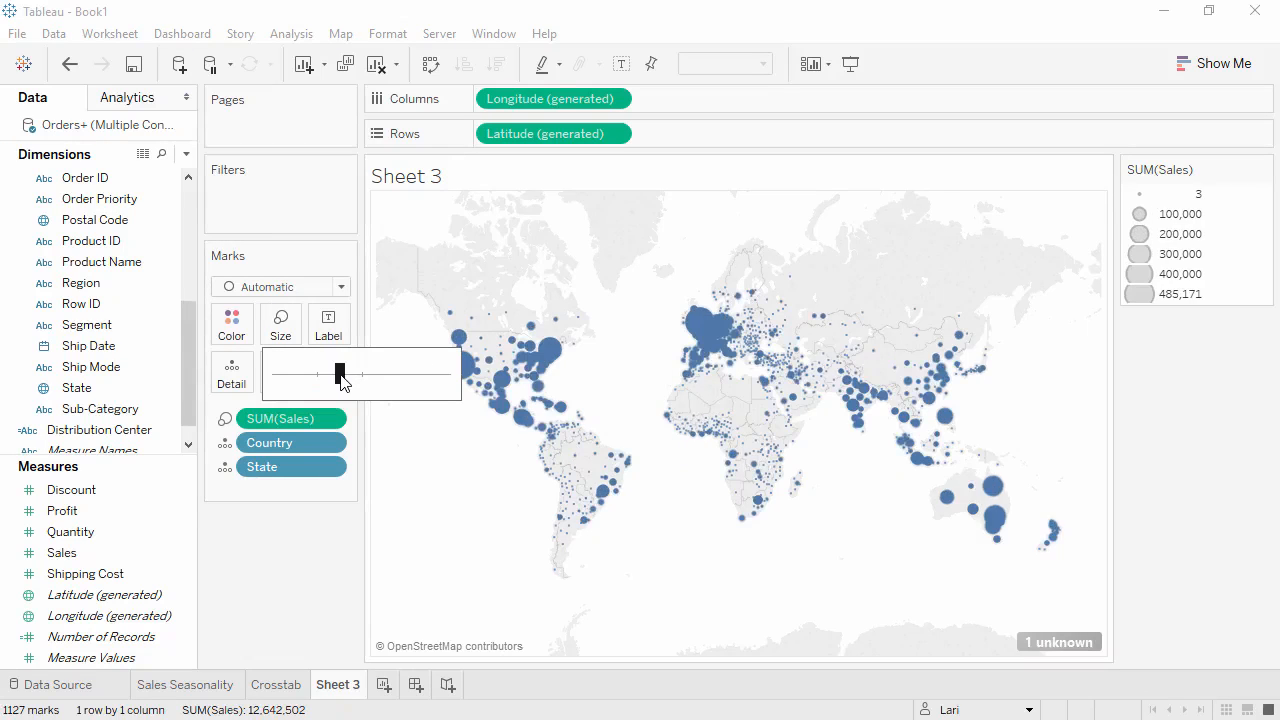
Set the marks' color opacity to 80% and give them a gray border.
click(226, 330)
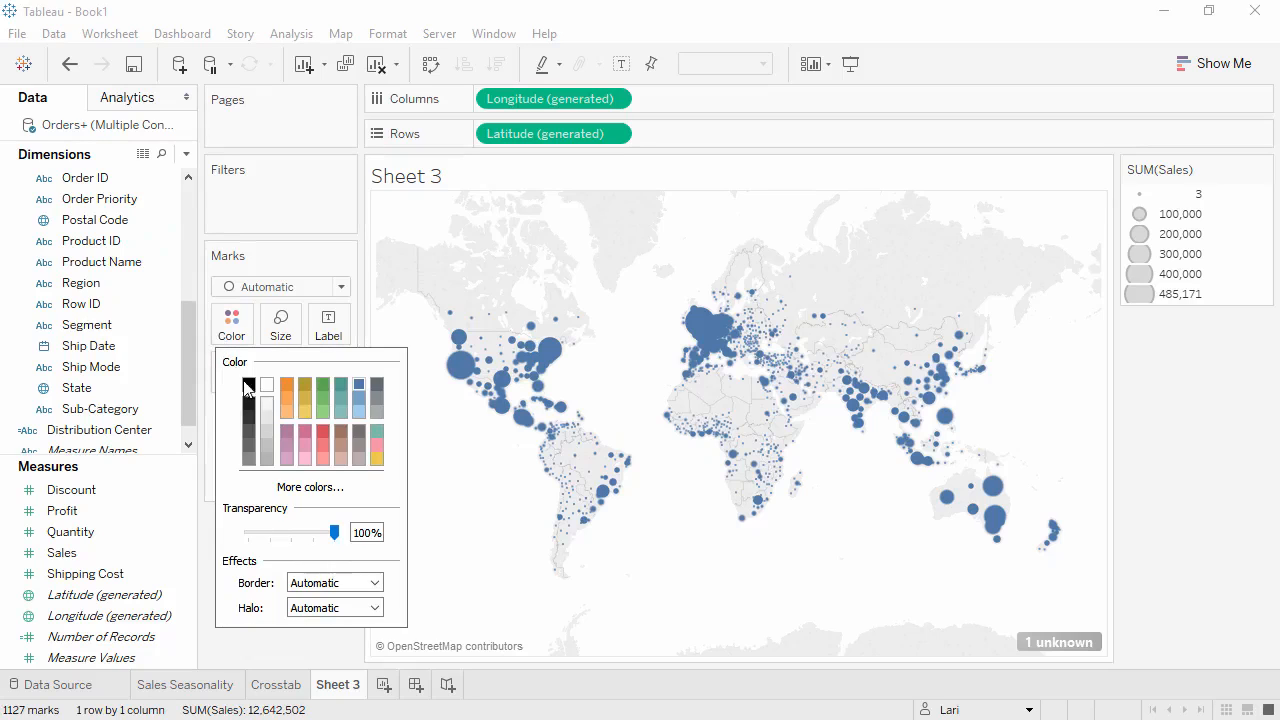
click(317, 533)
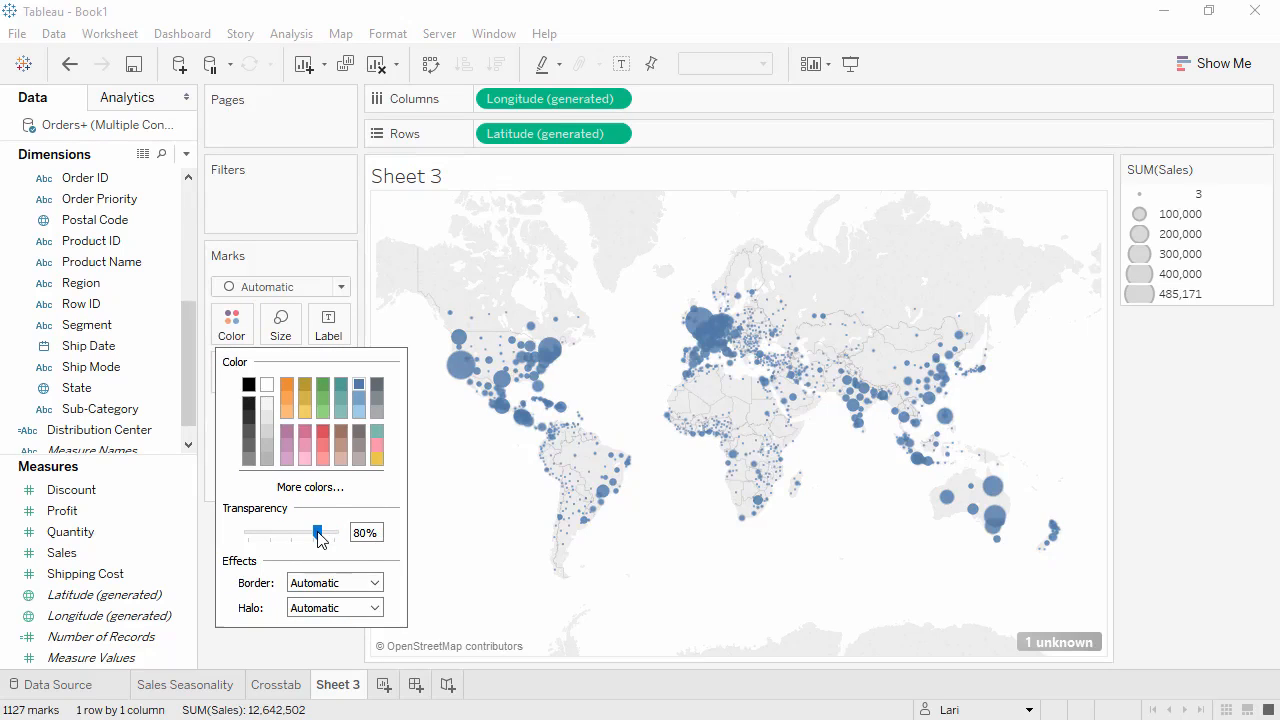
click(374, 584)
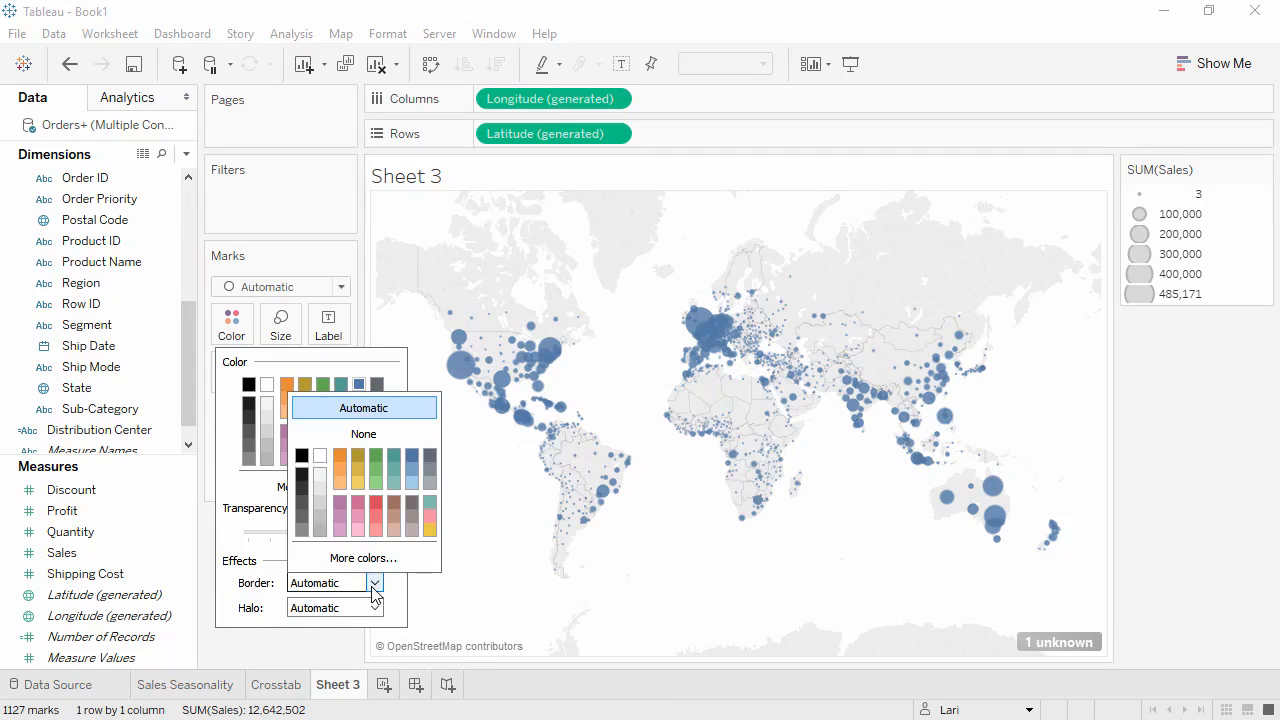
click(428, 484)
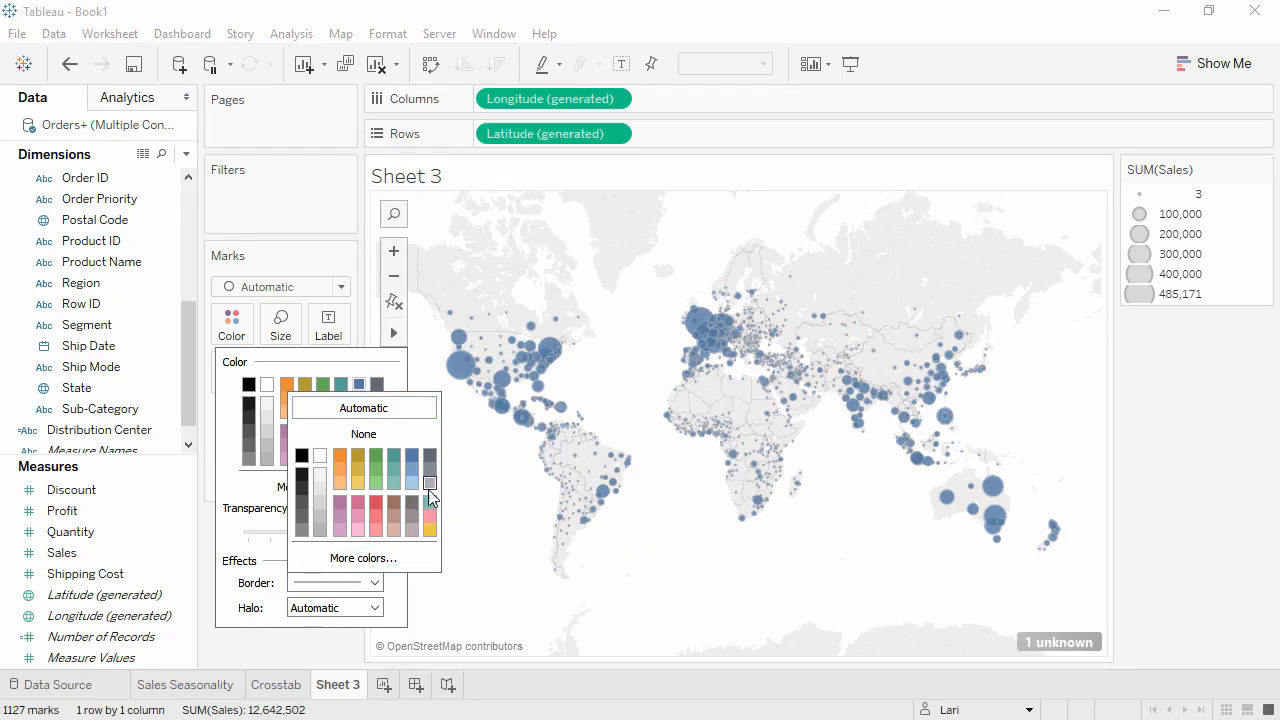
click(345, 646)
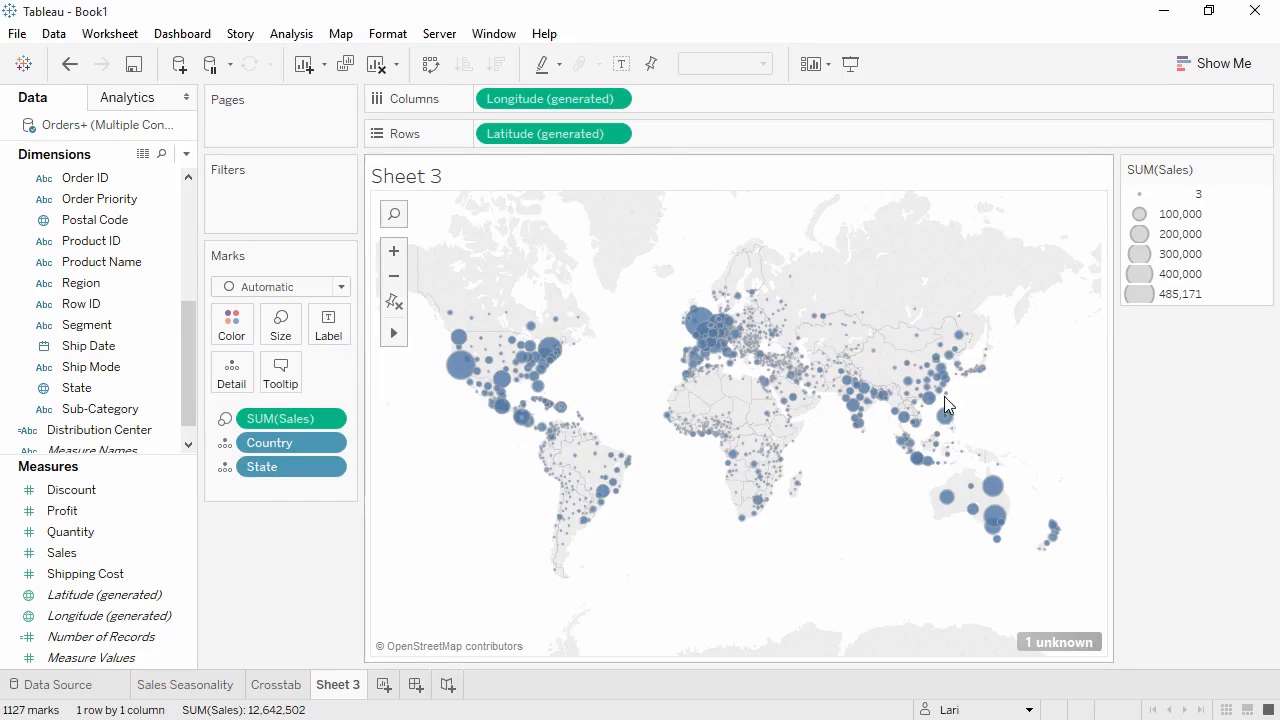
Hide the SUM(Sales) size legend and color the map marks by Profit.
click(1263, 169)
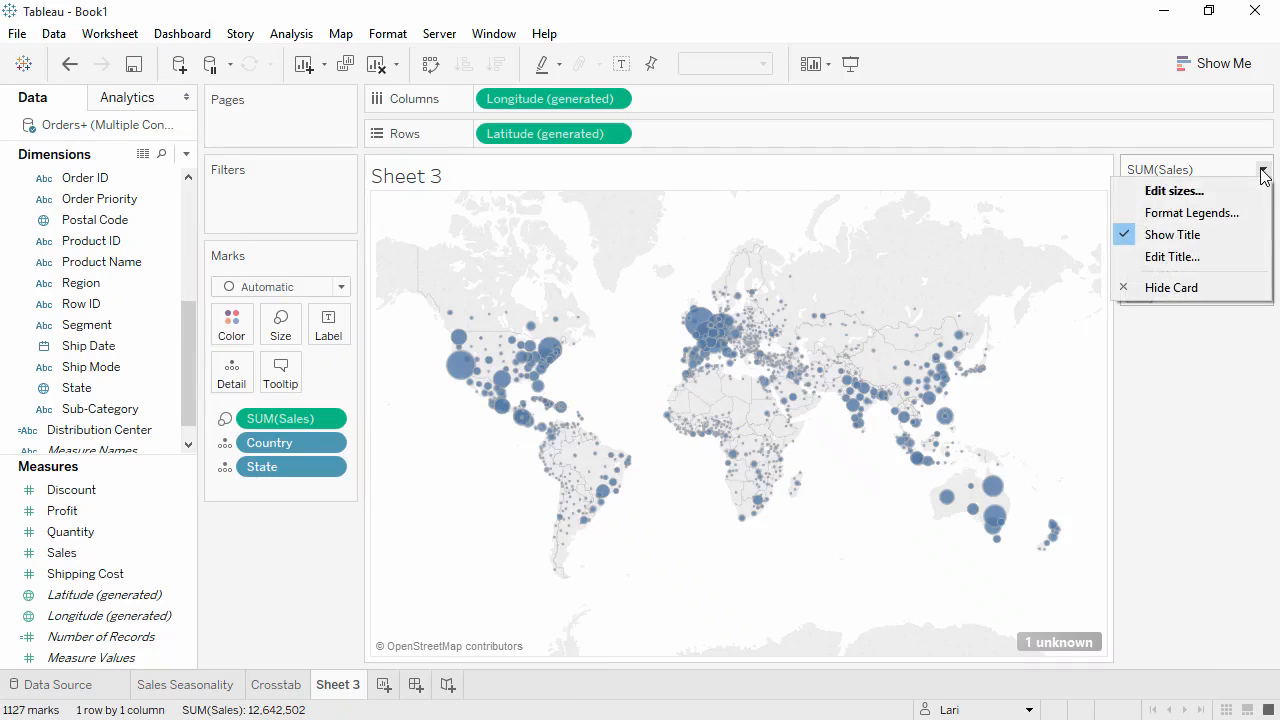
click(1192, 286)
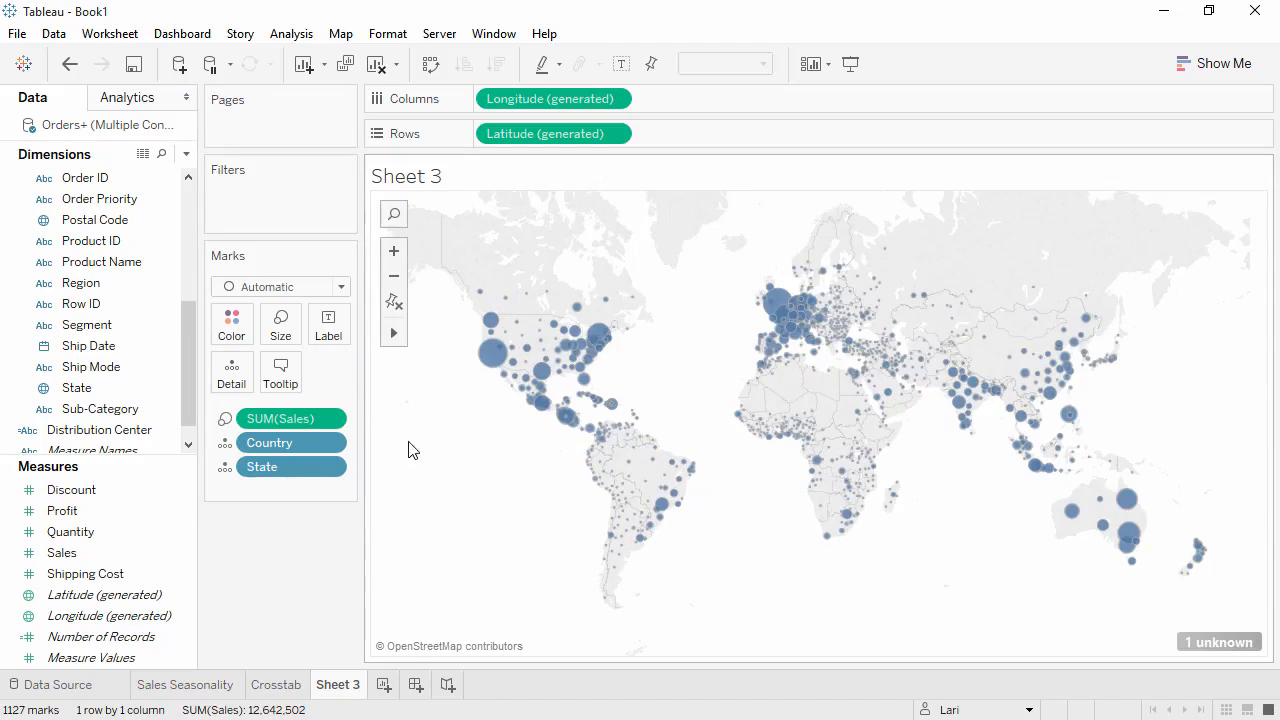
drag(137, 508, 232, 322)
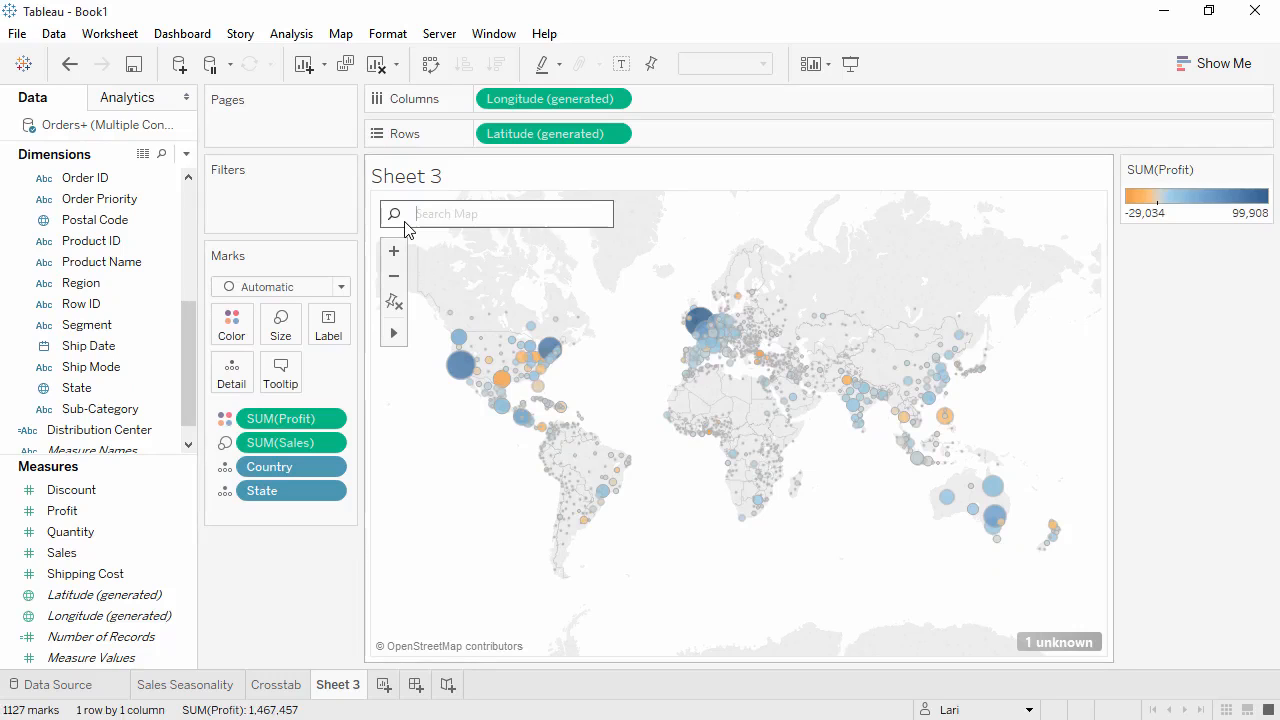
Search the map for India, then reset the map back to the full world view.
click(405, 222)
text(india)
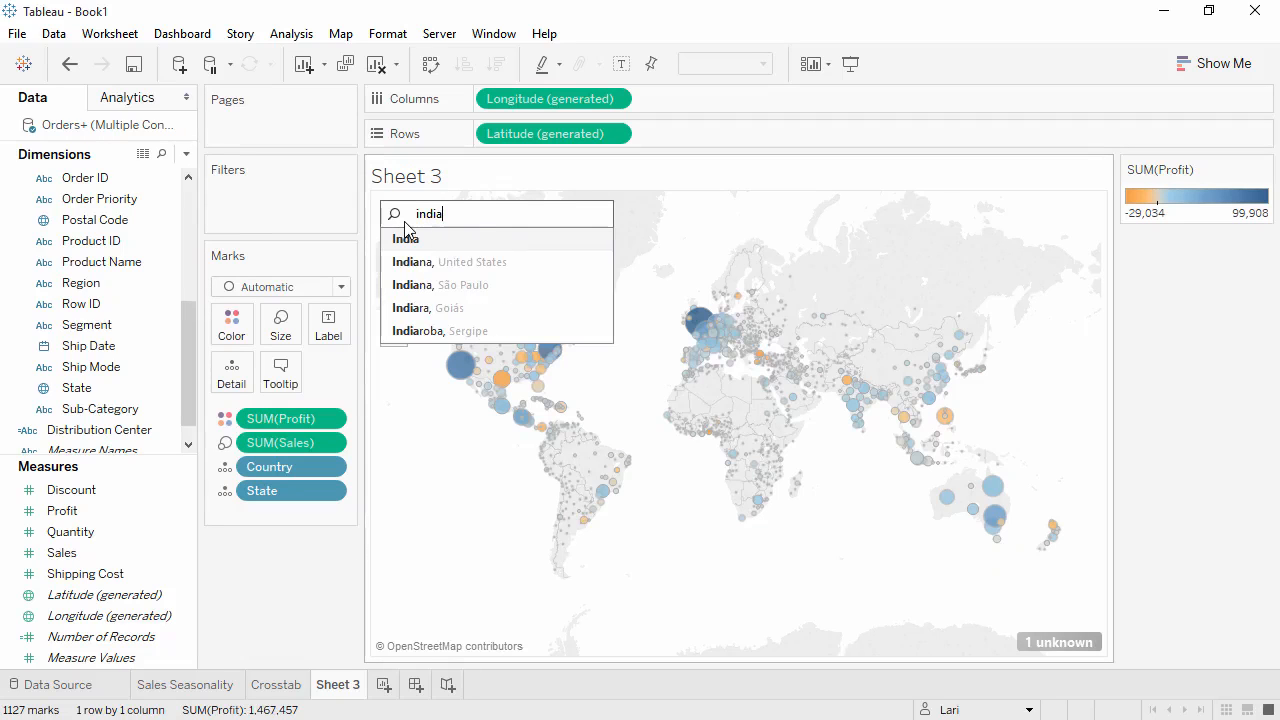
click(405, 234)
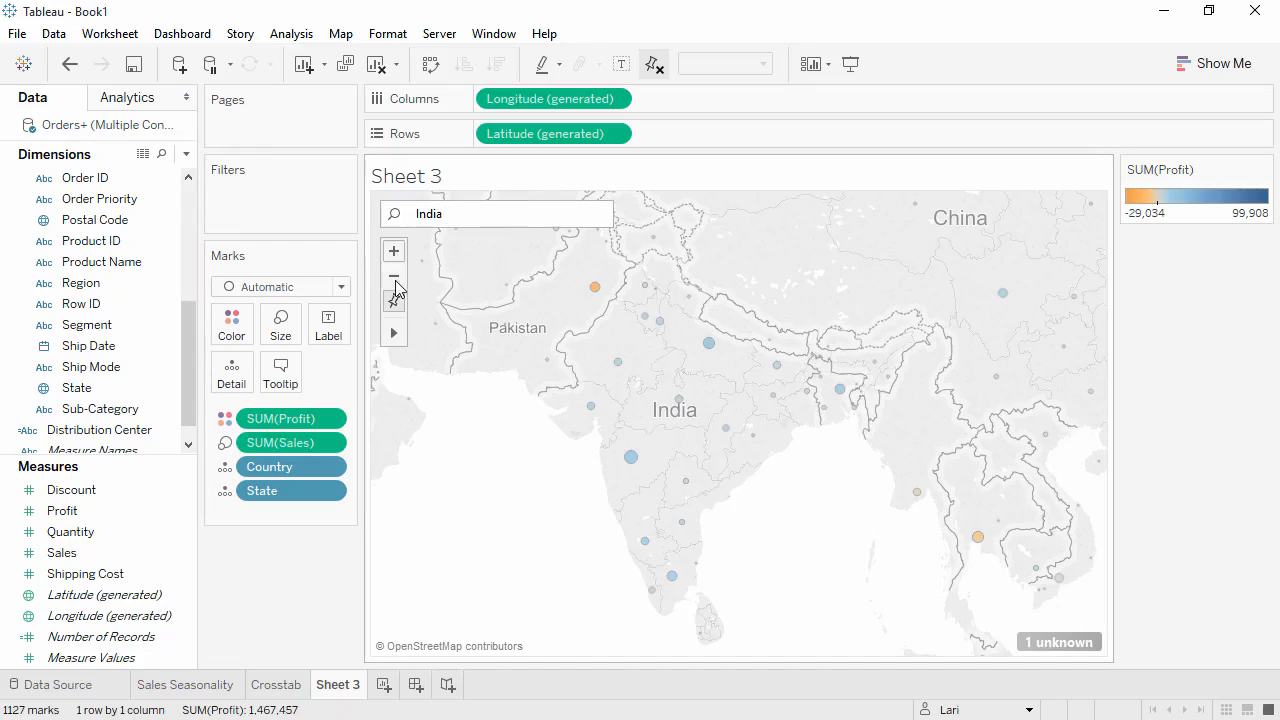
click(394, 302)
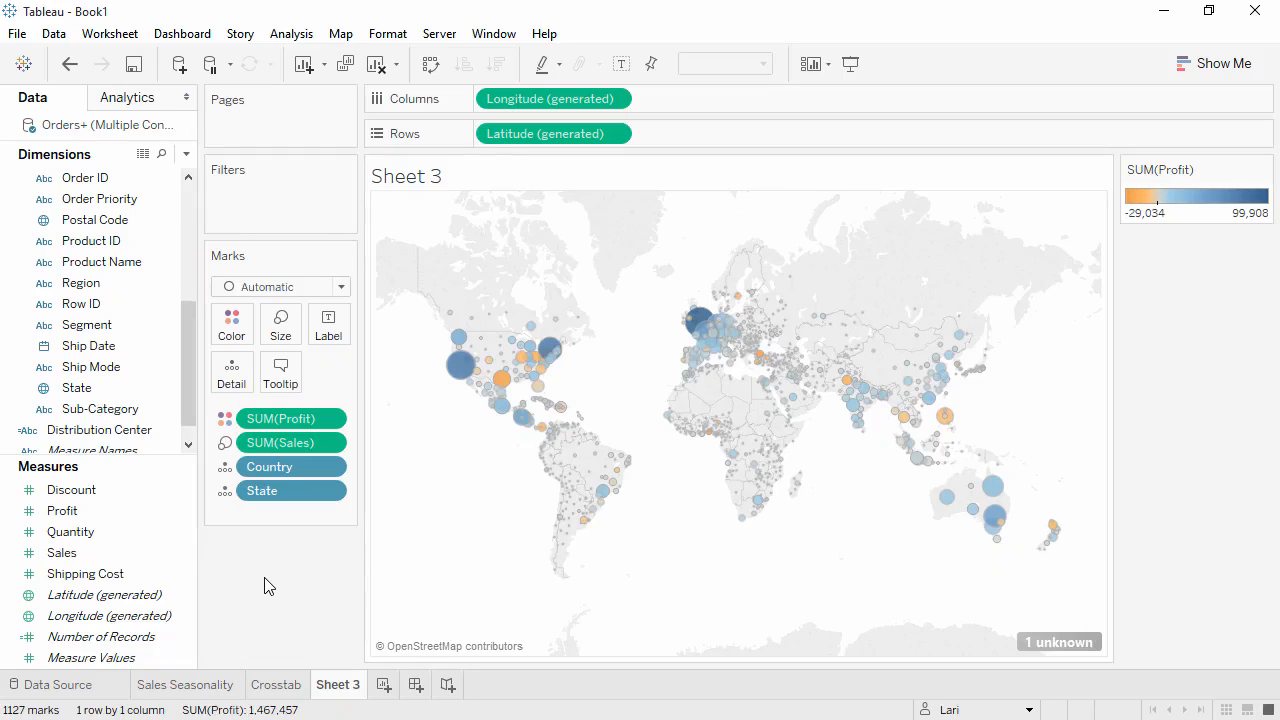
Duplicate the map sheet and remove State, Sales and Profit from the copy's marks, leaving only Country.
right_click(333, 688)
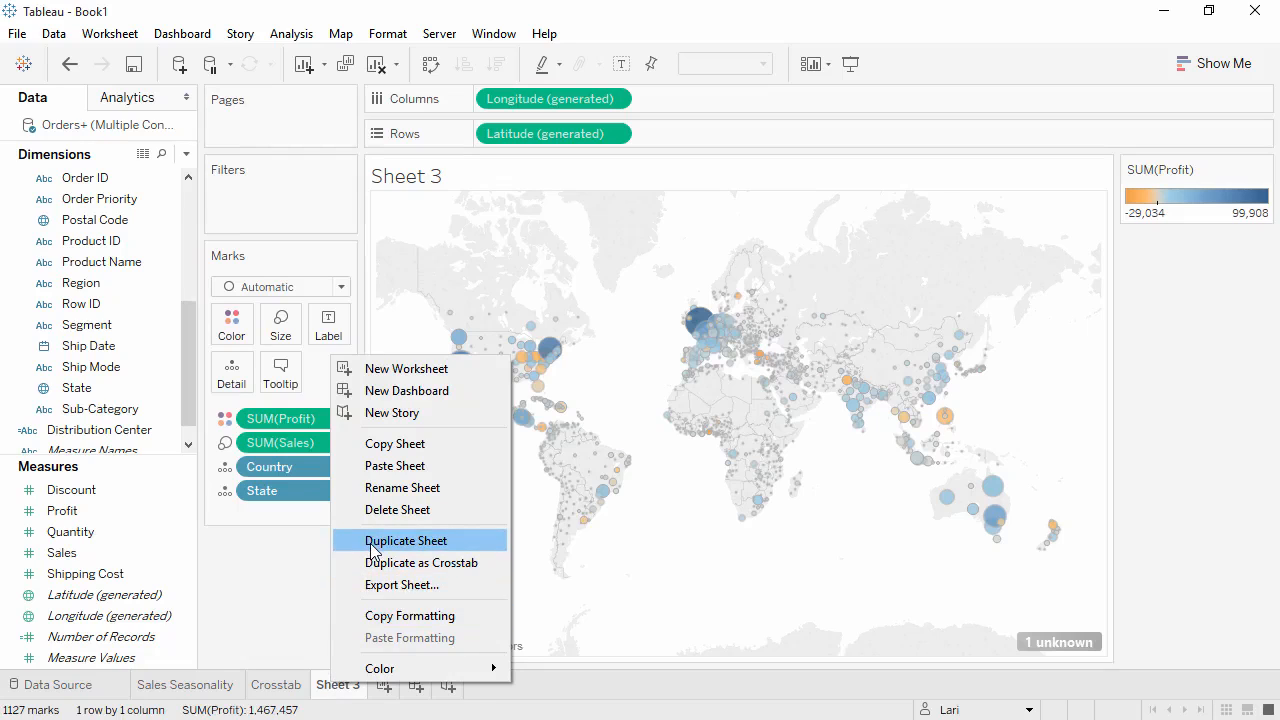
click(372, 541)
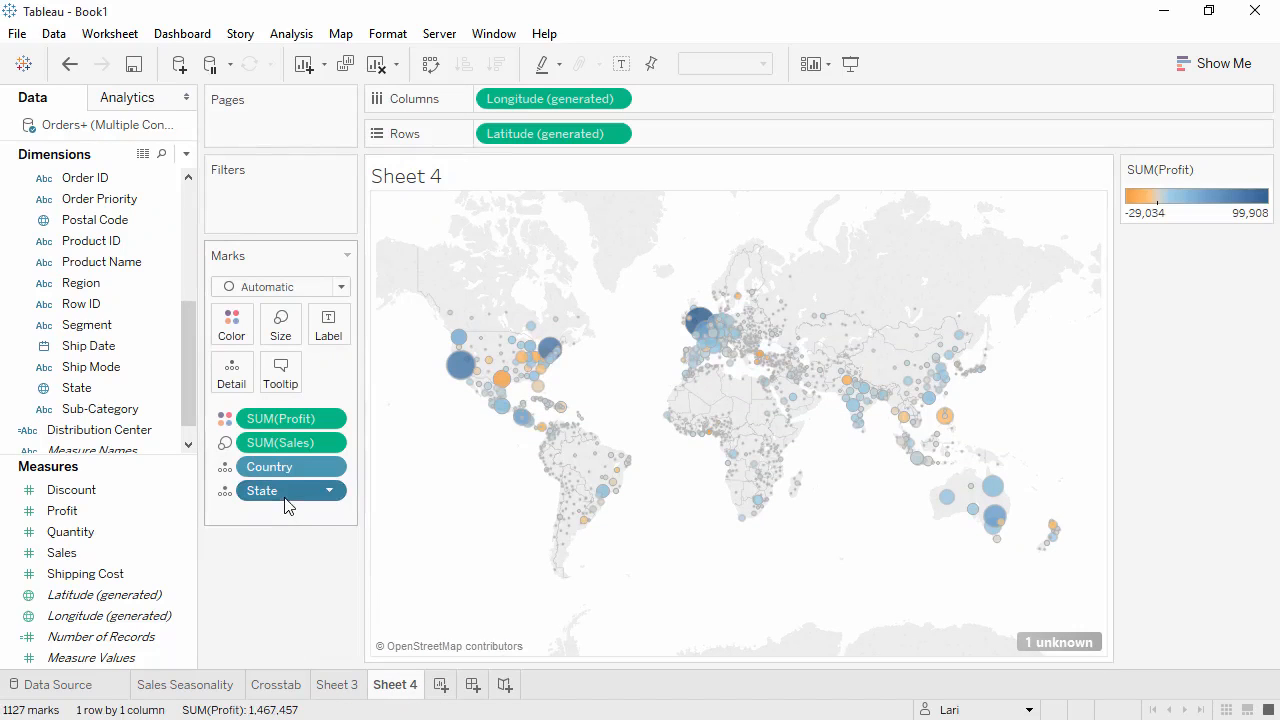
drag(286, 491, 284, 577)
drag(286, 443, 284, 575)
drag(287, 425, 287, 543)
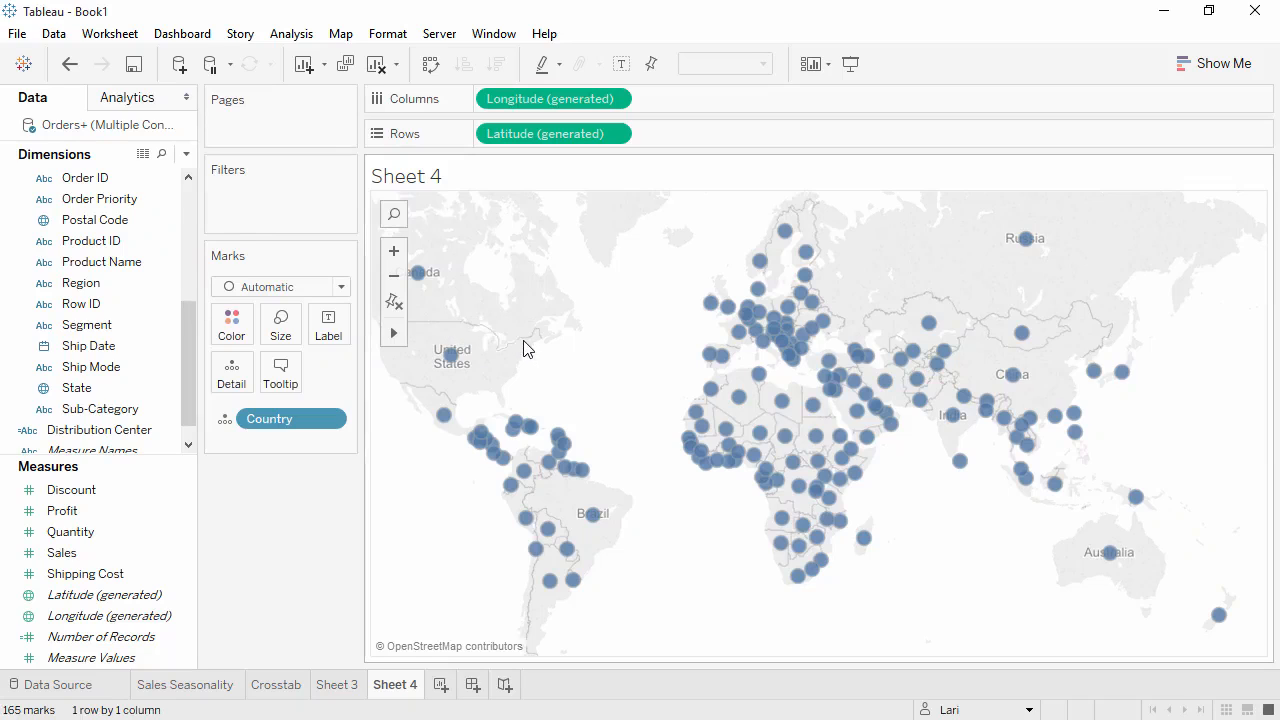
Select the countries of South America, southern Africa and Oceania on the map and group them.
mouse_move(522, 520)
mouse_move(508, 510)
mouse_down()
mouse_move(468, 517)
mouse_move(726, 648)
mouse_move(1230, 620)
mouse_move(1235, 553)
mouse_move(1063, 503)
mouse_move(1183, 514)
mouse_move(1066, 483)
mouse_move(643, 489)
mouse_move(497, 510)
mouse_up()
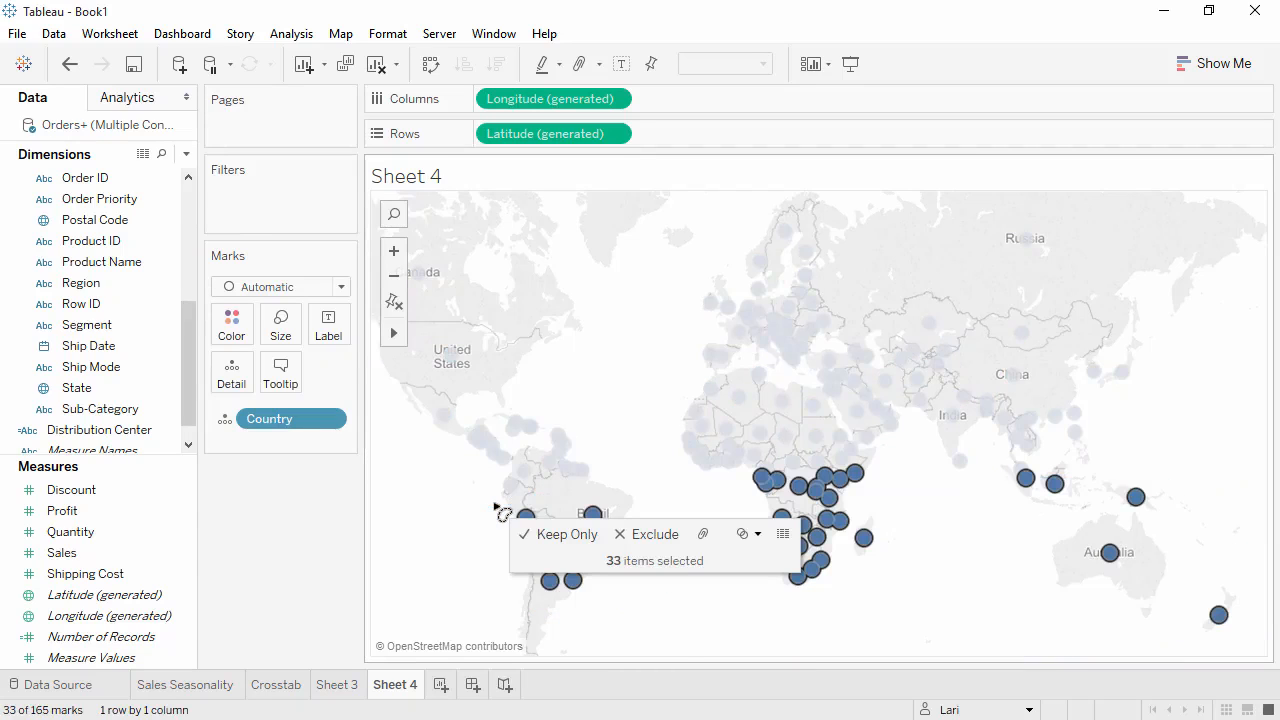
click(703, 534)
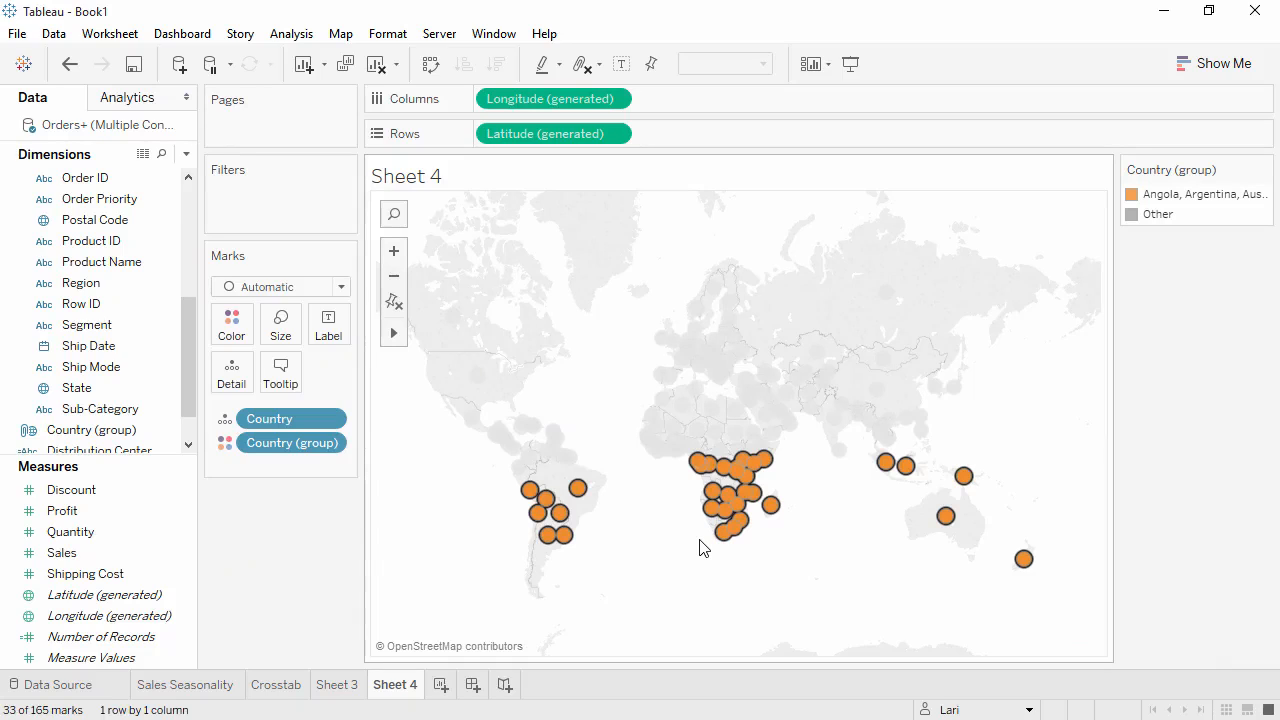
Add the Country (group) field to the columns of the Sales Seasonality chart.
click(136, 438)
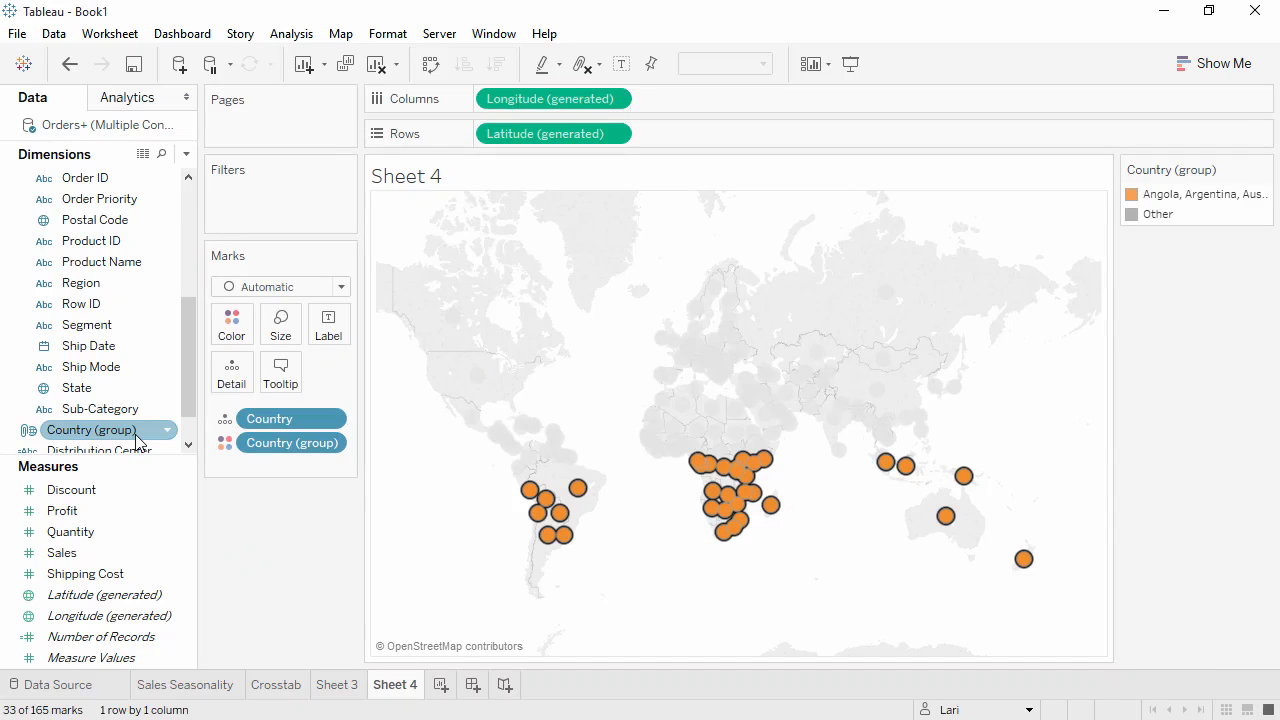
click(210, 689)
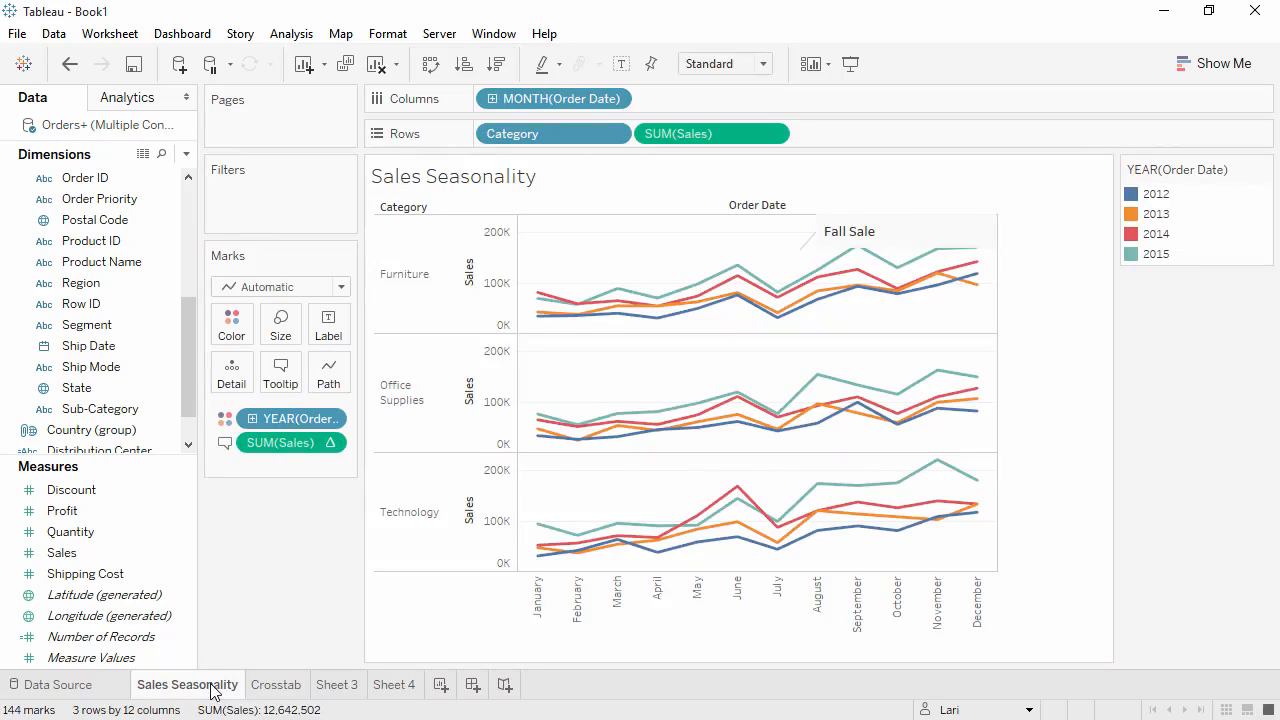
click(113, 432)
drag(112, 432, 488, 98)
drag(488, 100, 488, 99)
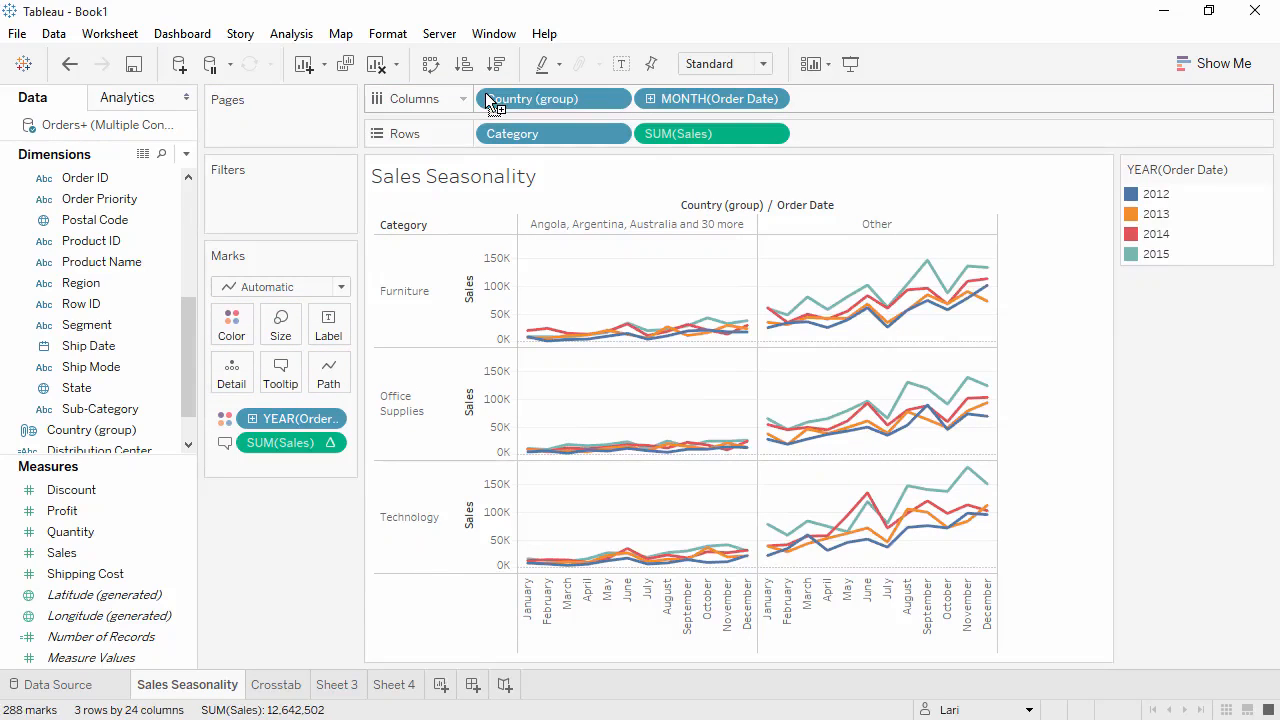
Keep only the grouped countries in the Sales Seasonality chart, then undo both changes.
right_click(608, 226)
click(620, 235)
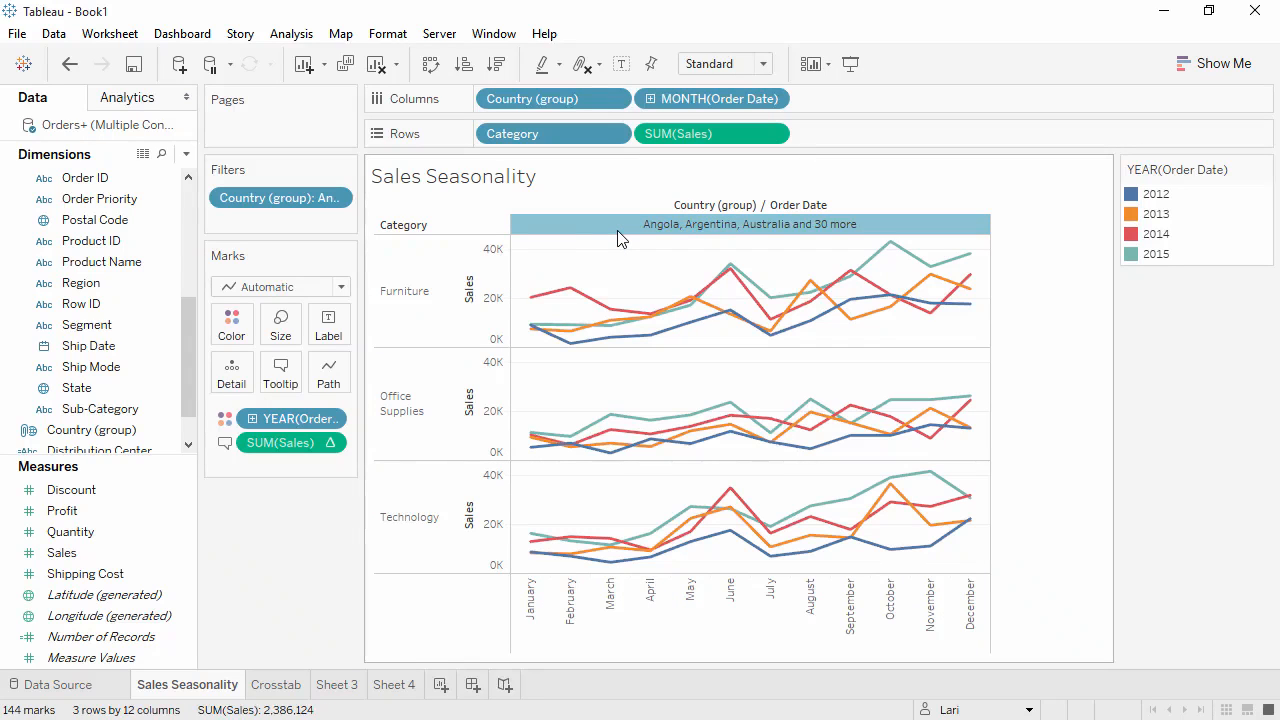
click(70, 66)
click(70, 66)
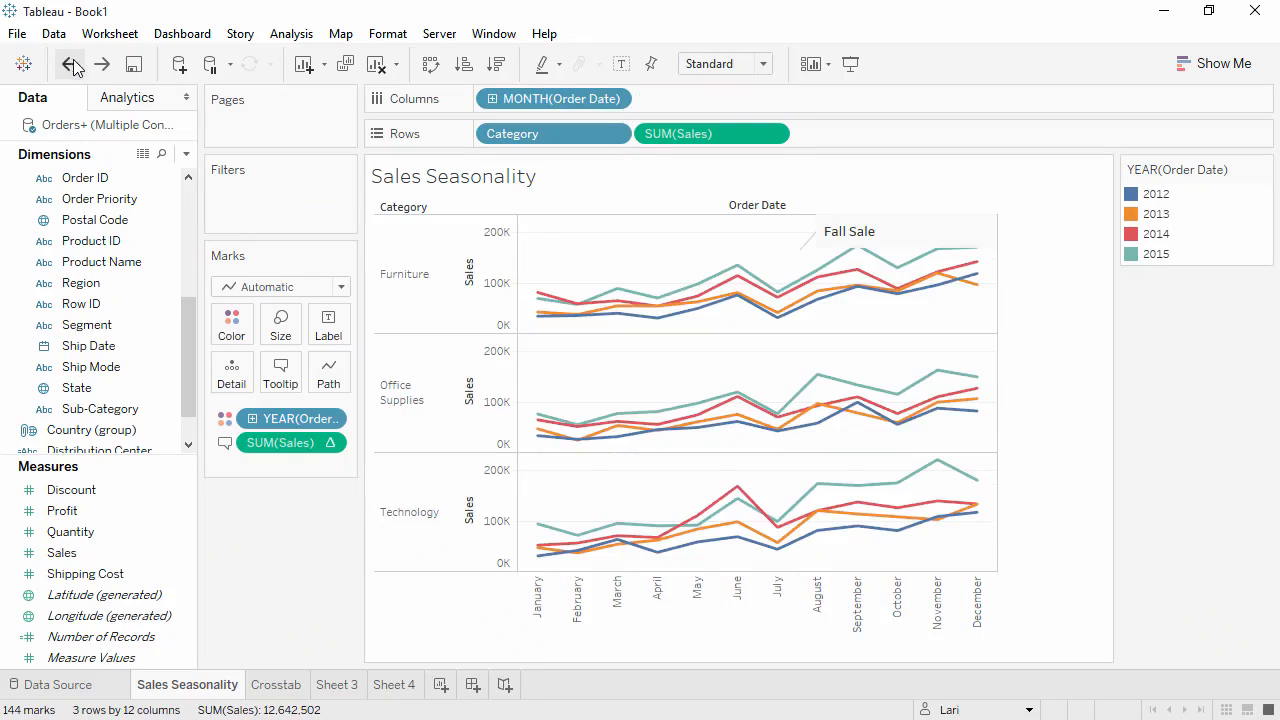
click(394, 685)
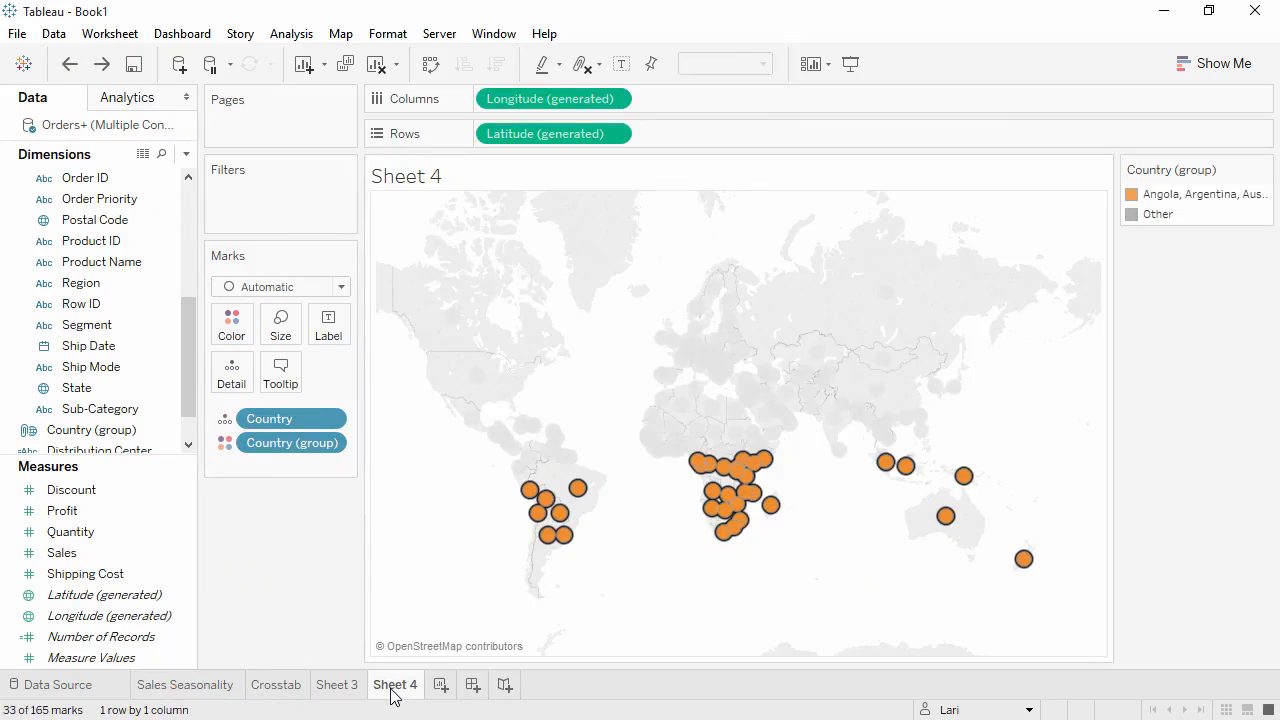
right_click(394, 690)
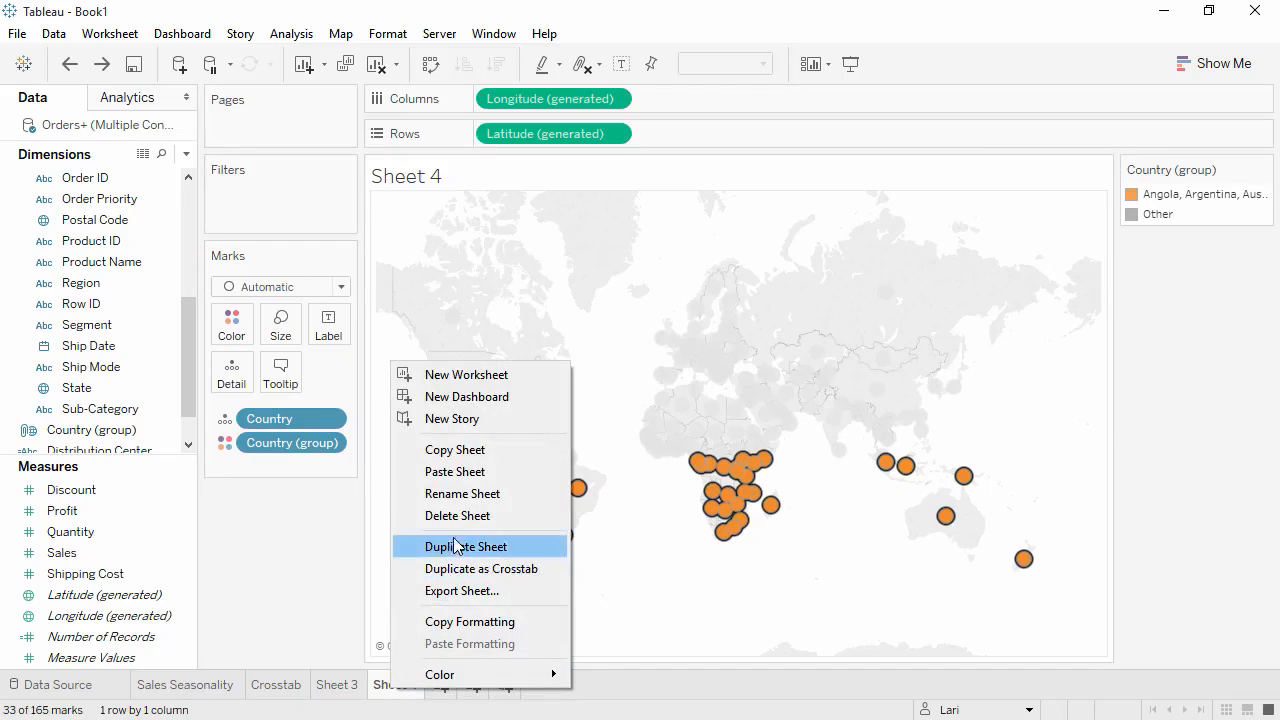
key(Escape)
Rename the Sheet 3 map worksheet to Global Sales and Profits.
double_click(350, 686)
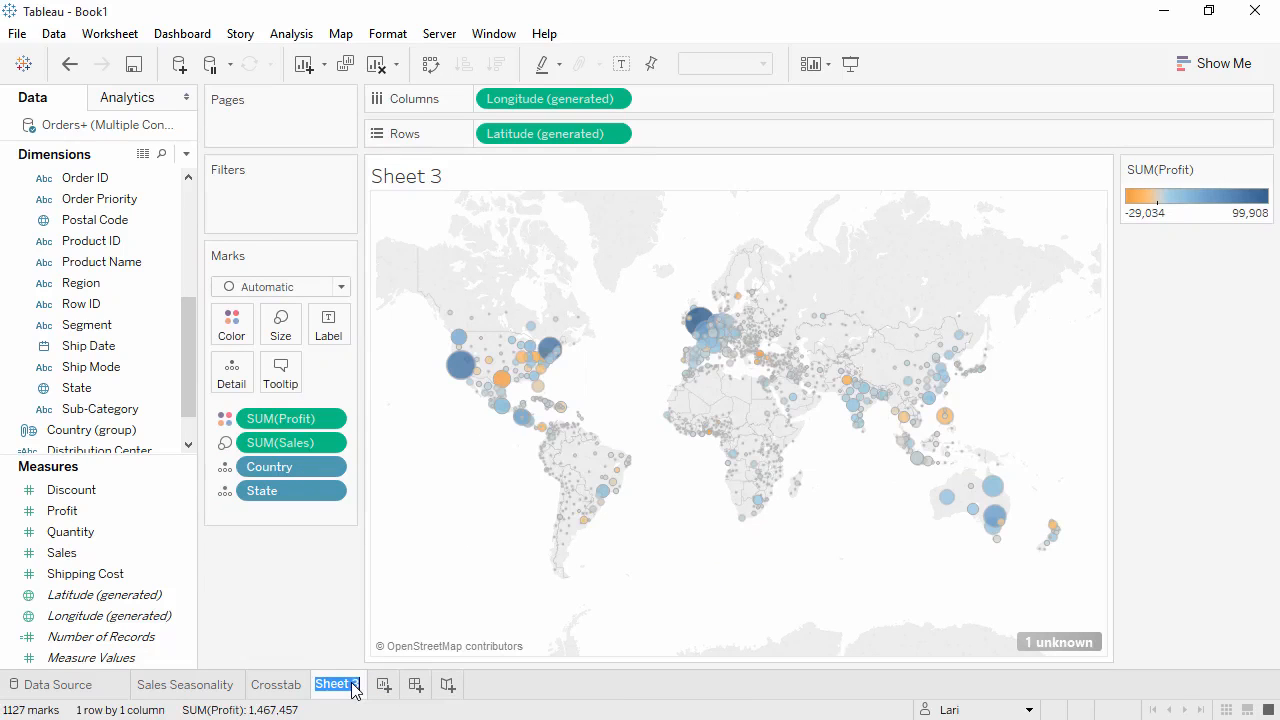
text(Global Sales and Profits)
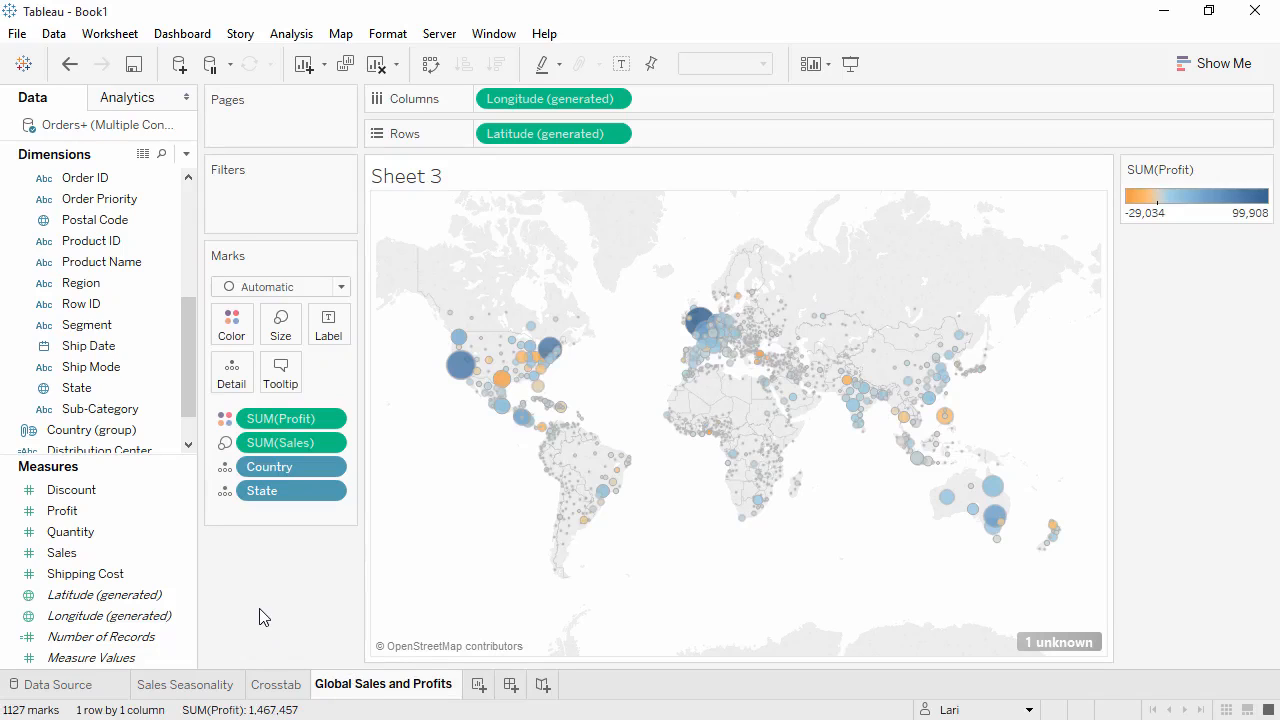
key(Return)
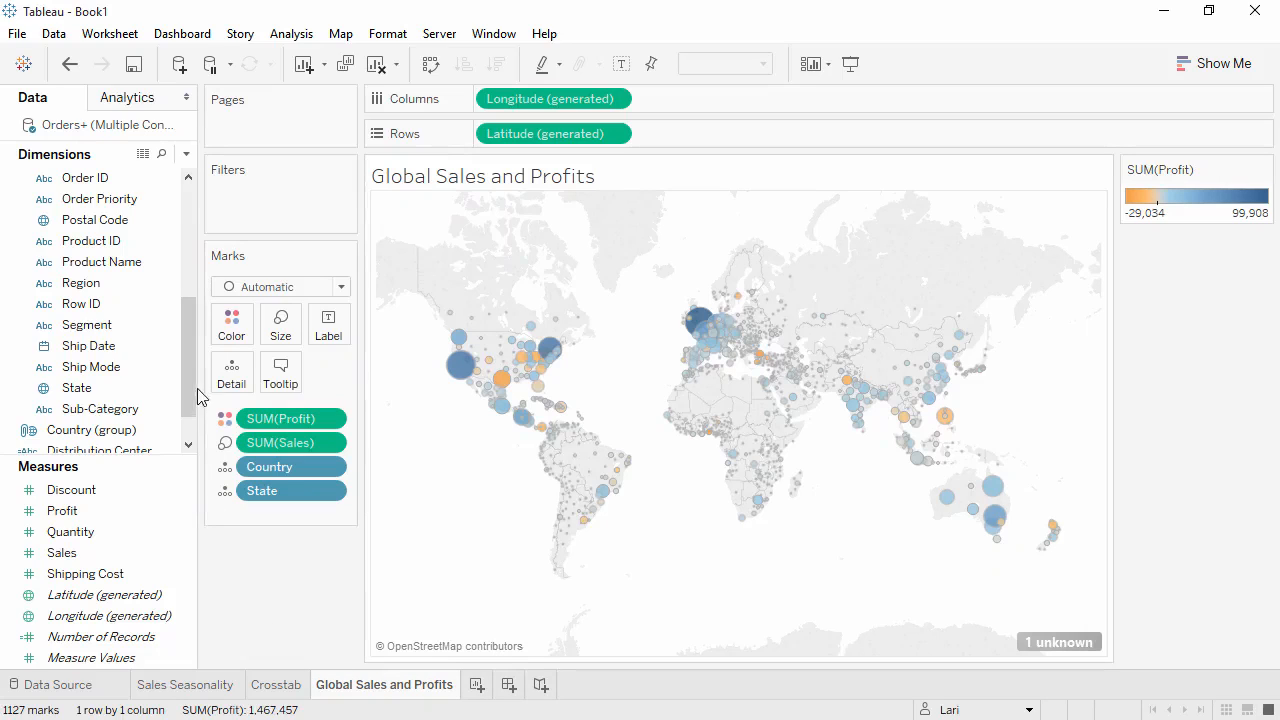
Filter the Global Sales and Profits map by Category to show only Furniture.
drag(187, 373, 187, 318)
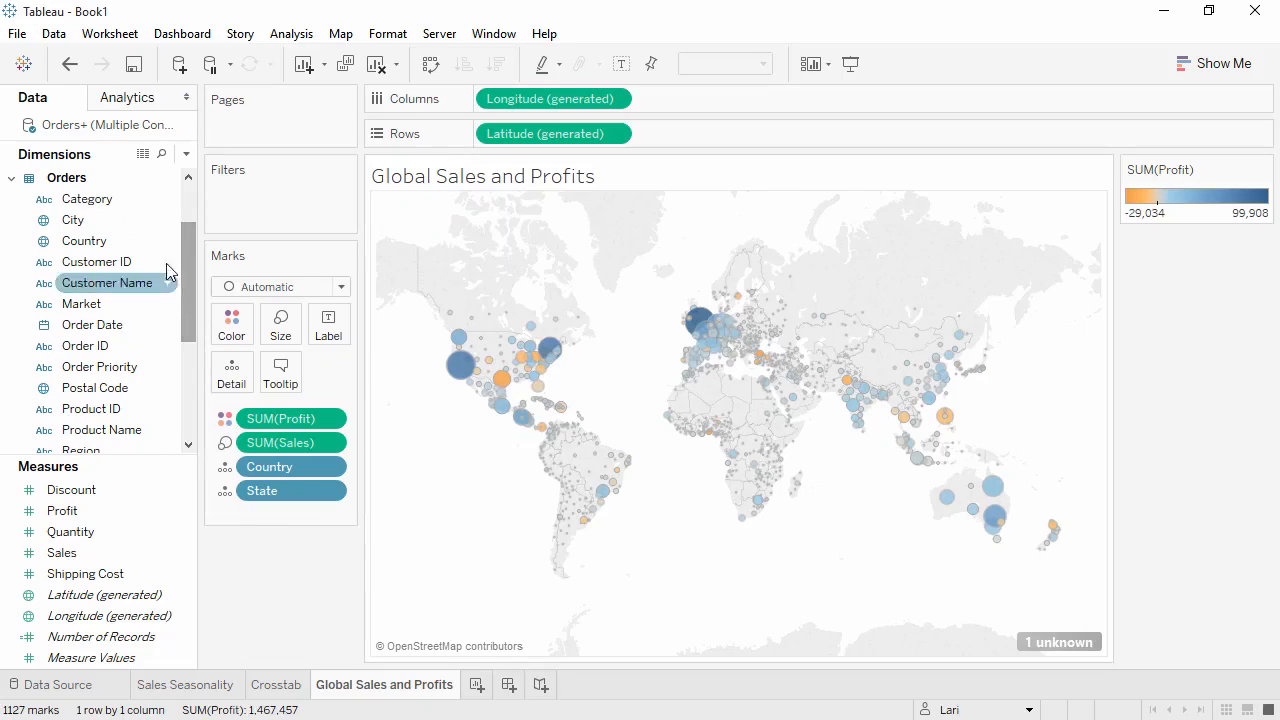
drag(166, 199, 252, 228)
click(451, 219)
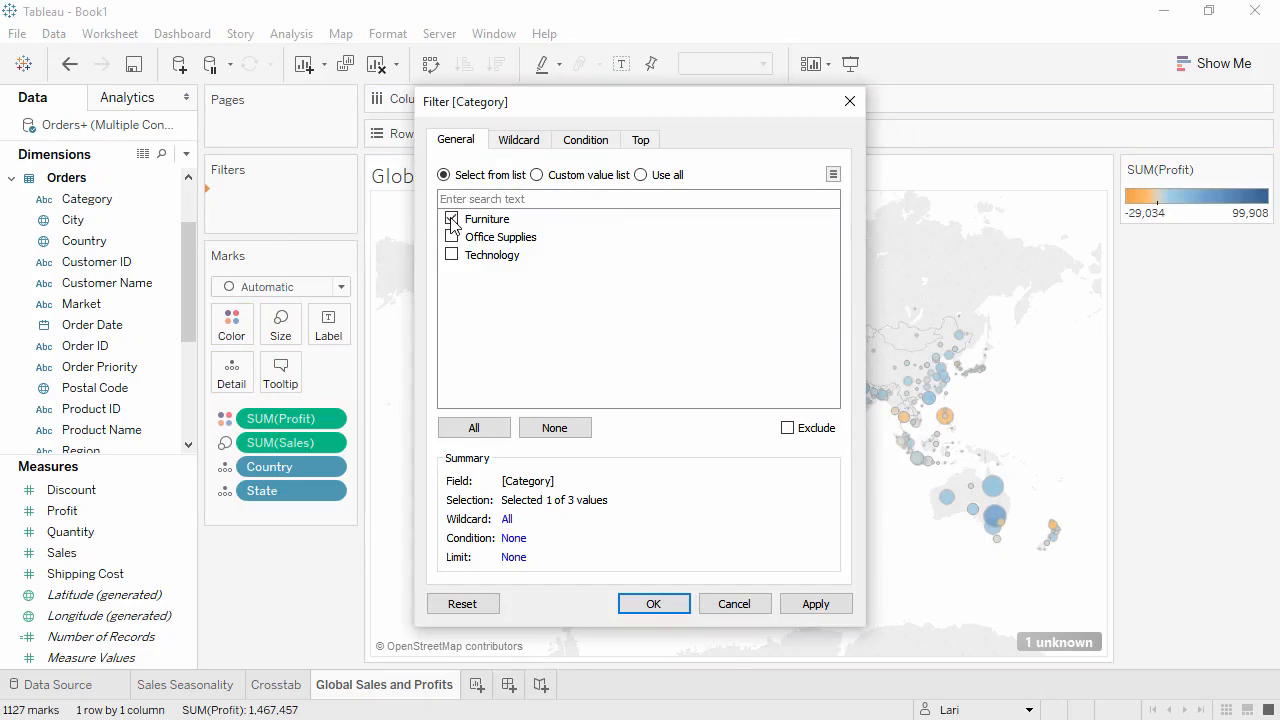
click(653, 605)
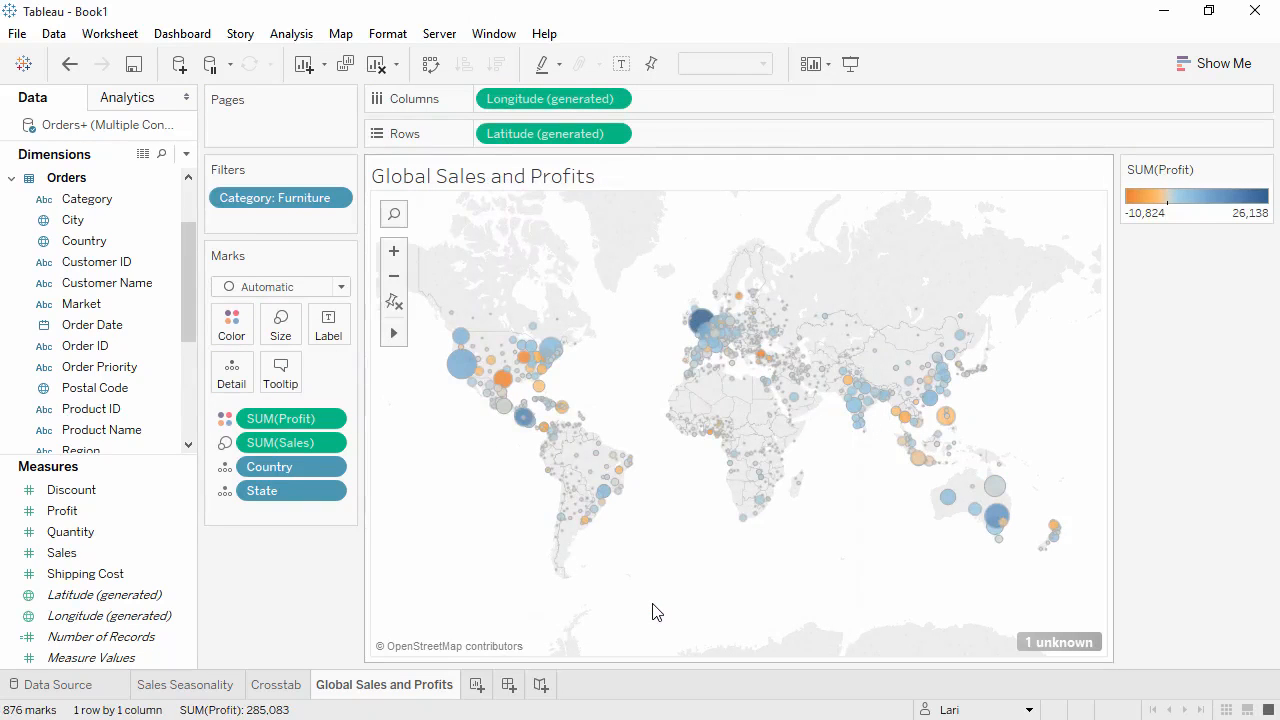
Show the Category filter card on the map and switch it to a single-value list.
right_click(302, 194)
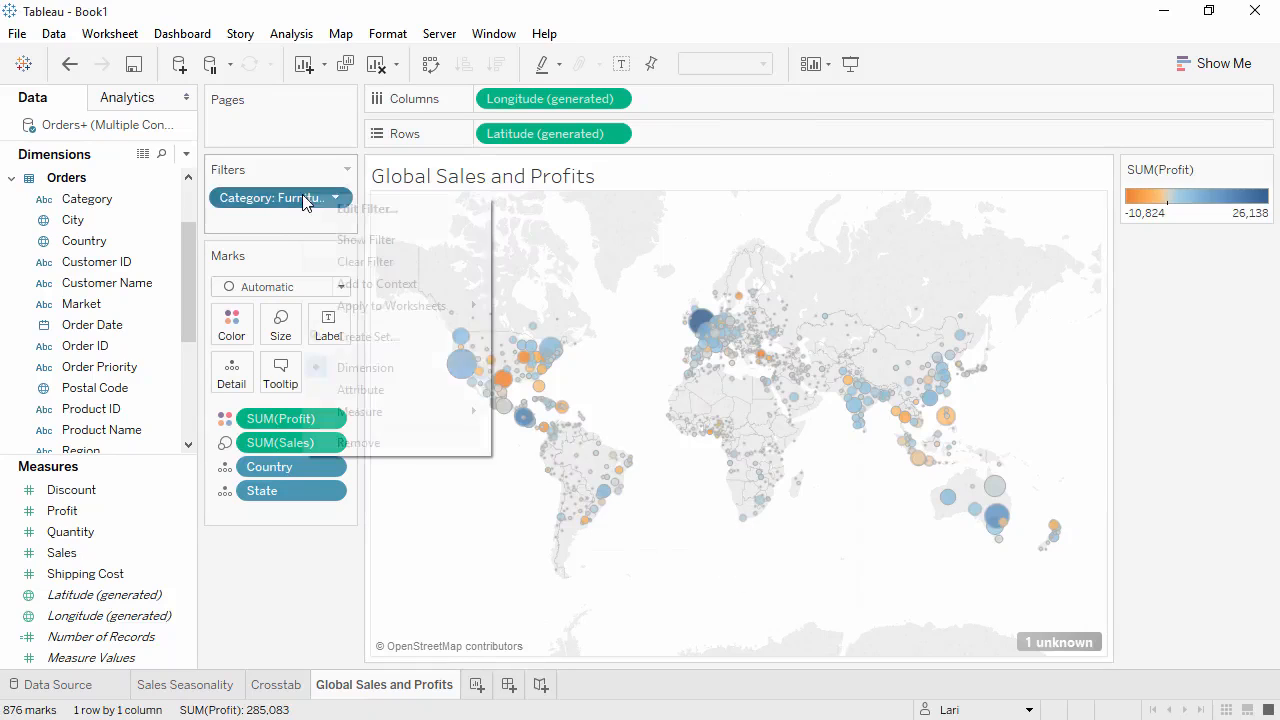
click(347, 244)
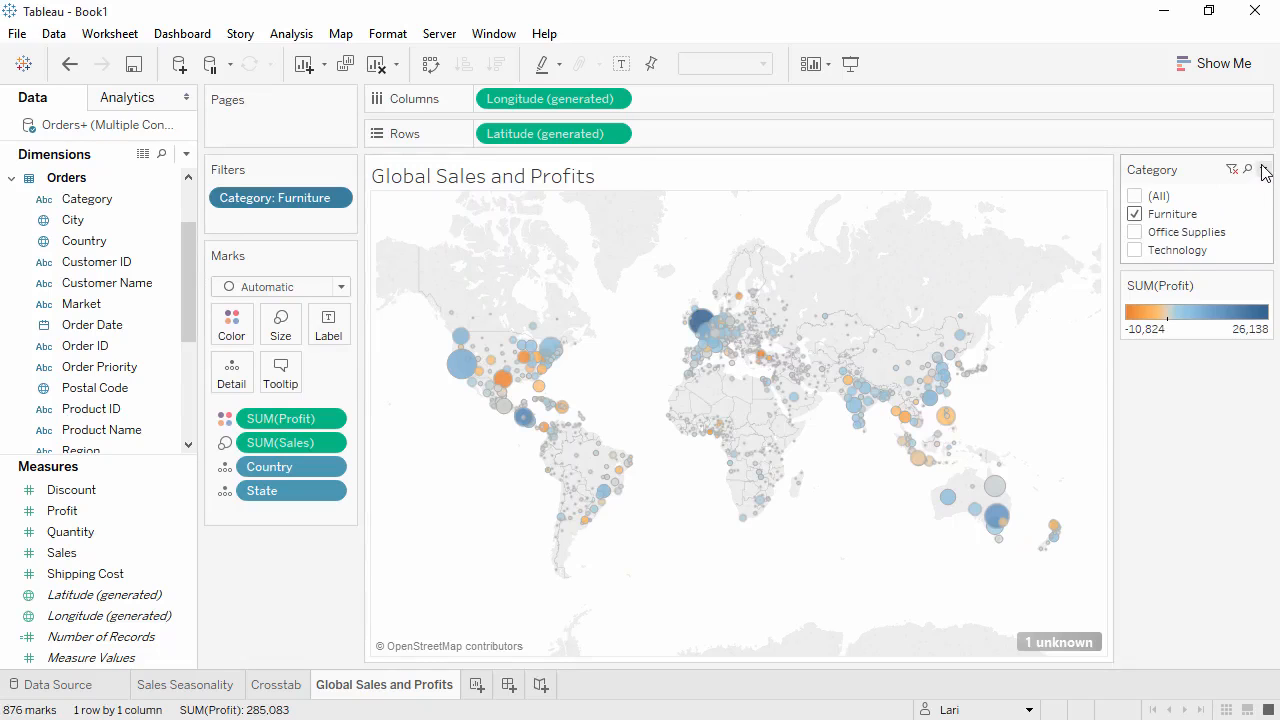
click(1264, 170)
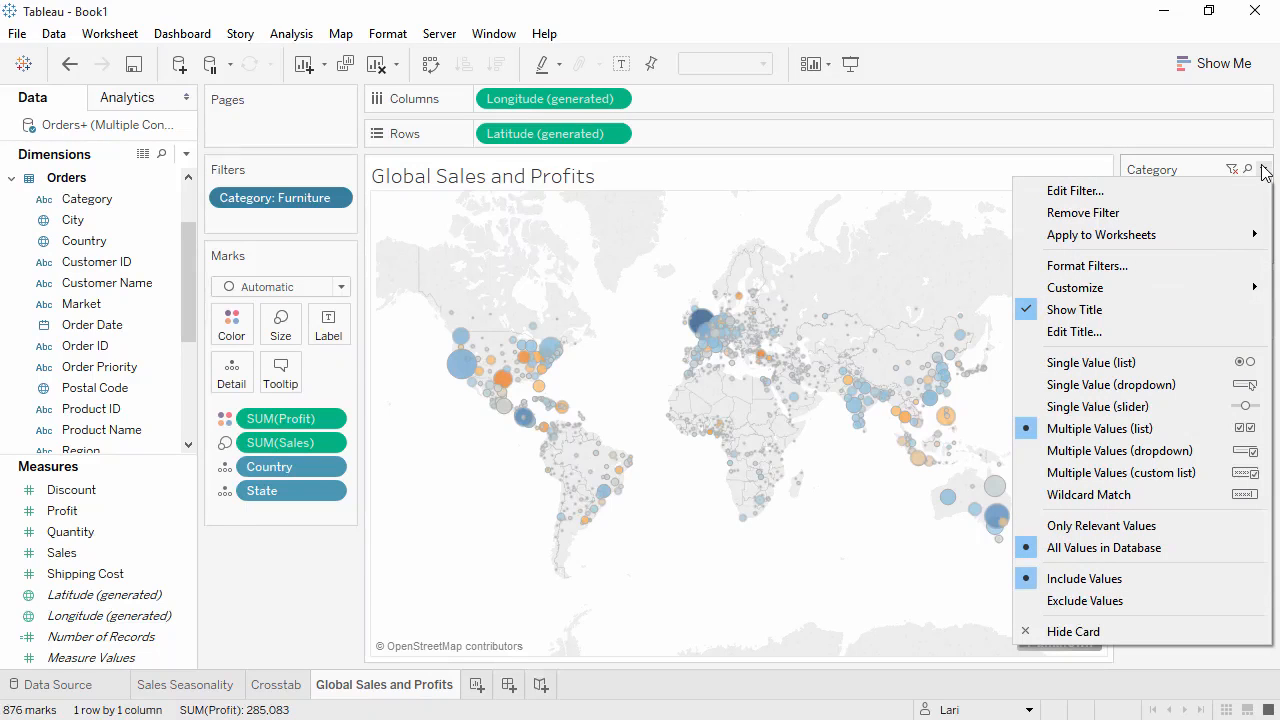
click(1214, 372)
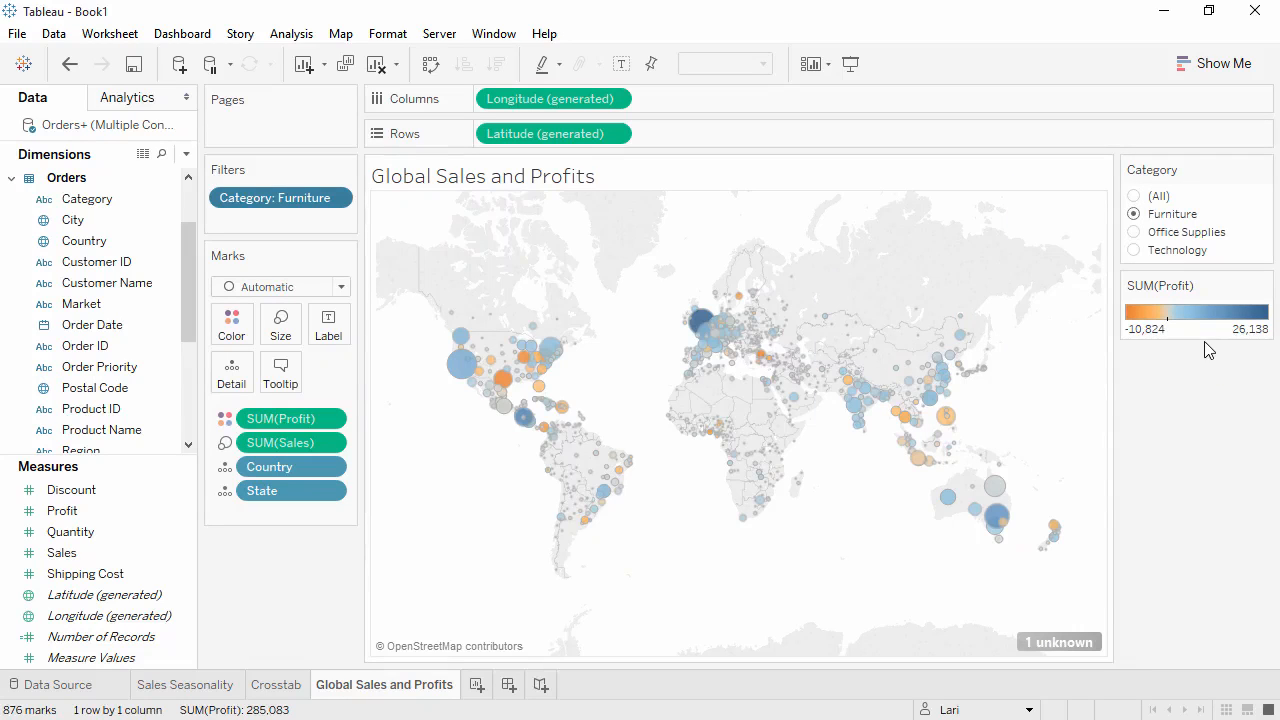
Step through Office Supplies, Technology and Furniture in the Category filter, ending with All selected.
click(1134, 232)
click(1135, 250)
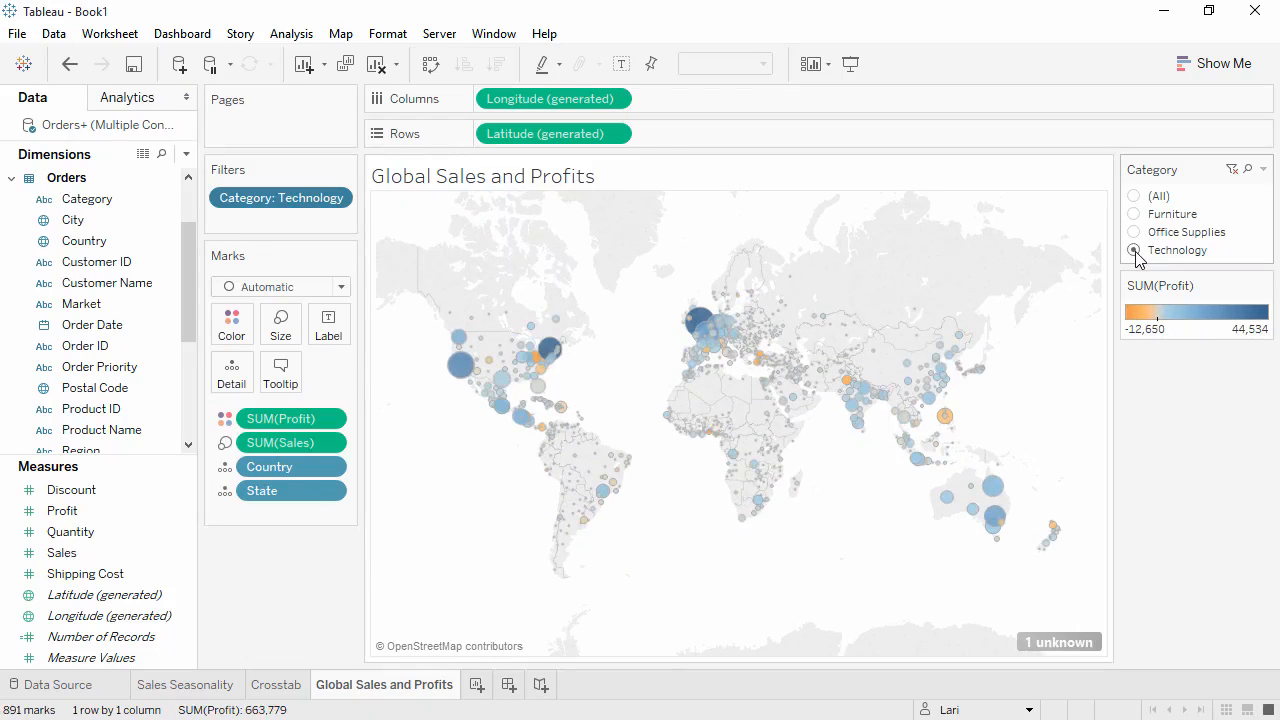
click(1135, 215)
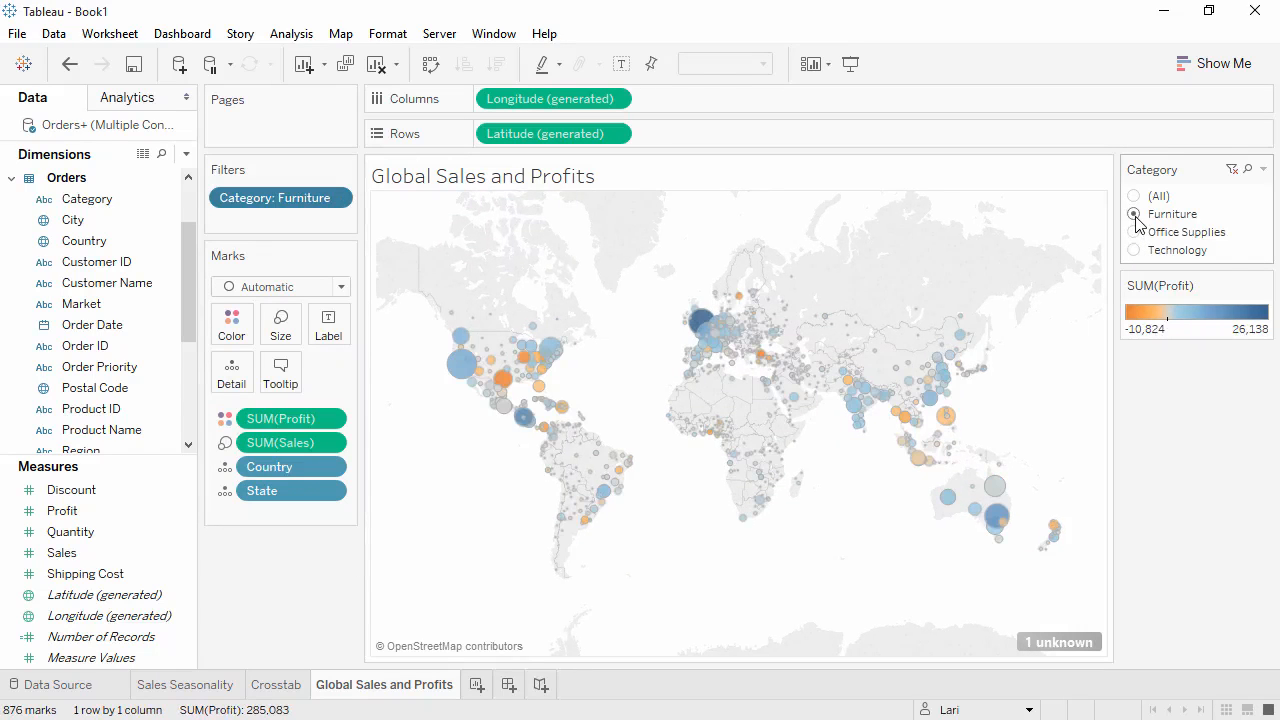
click(1135, 197)
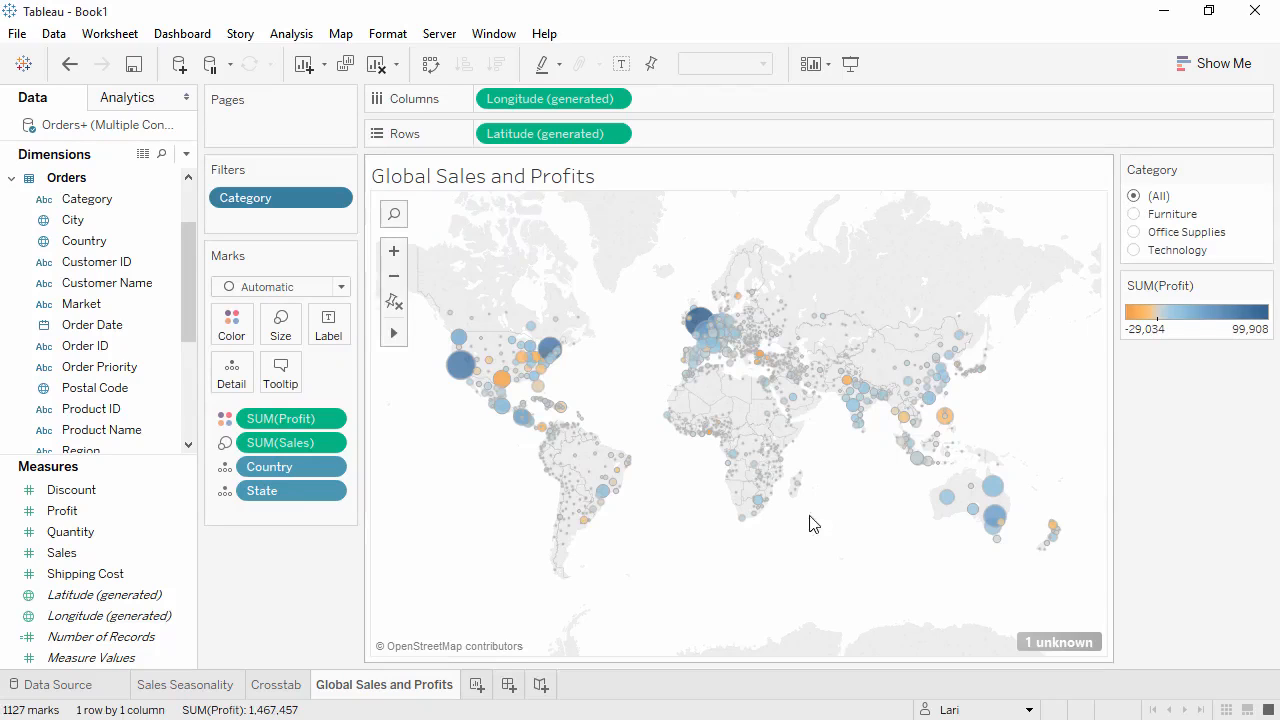
Create a new worksheet and select Category, Sub-Category and Sales for Show Me.
click(477, 685)
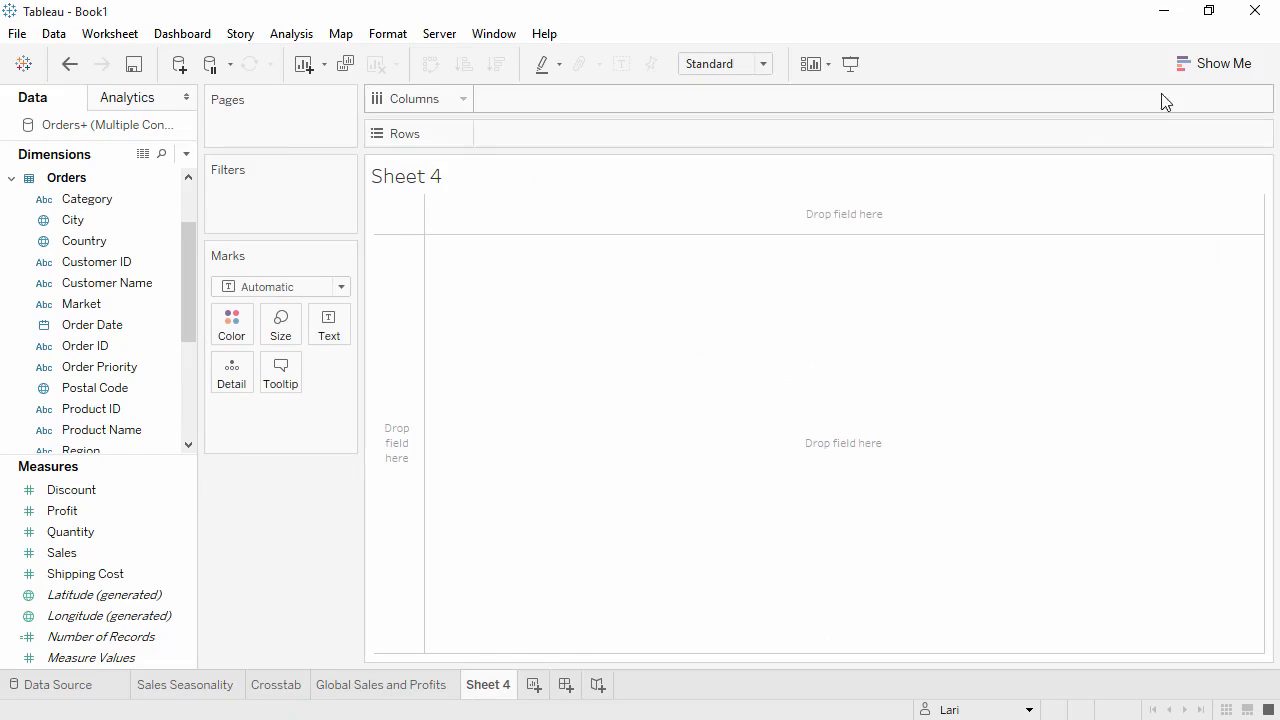
click(1210, 70)
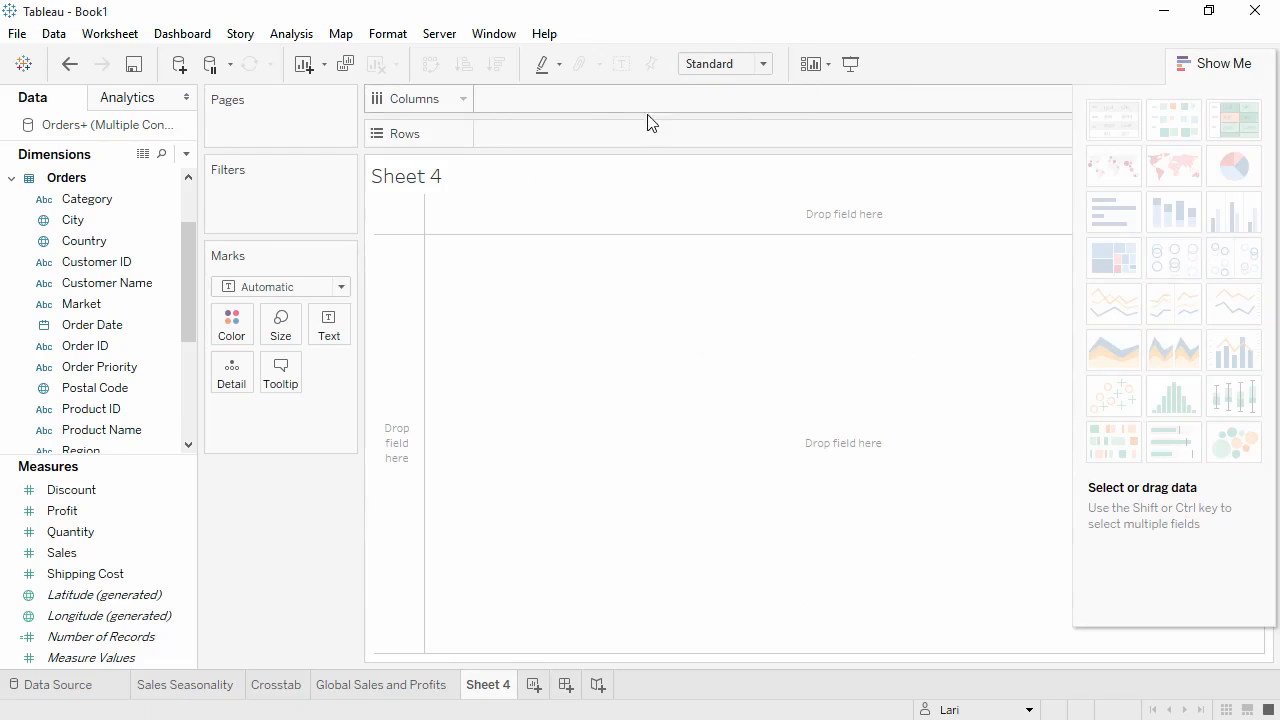
click(165, 203)
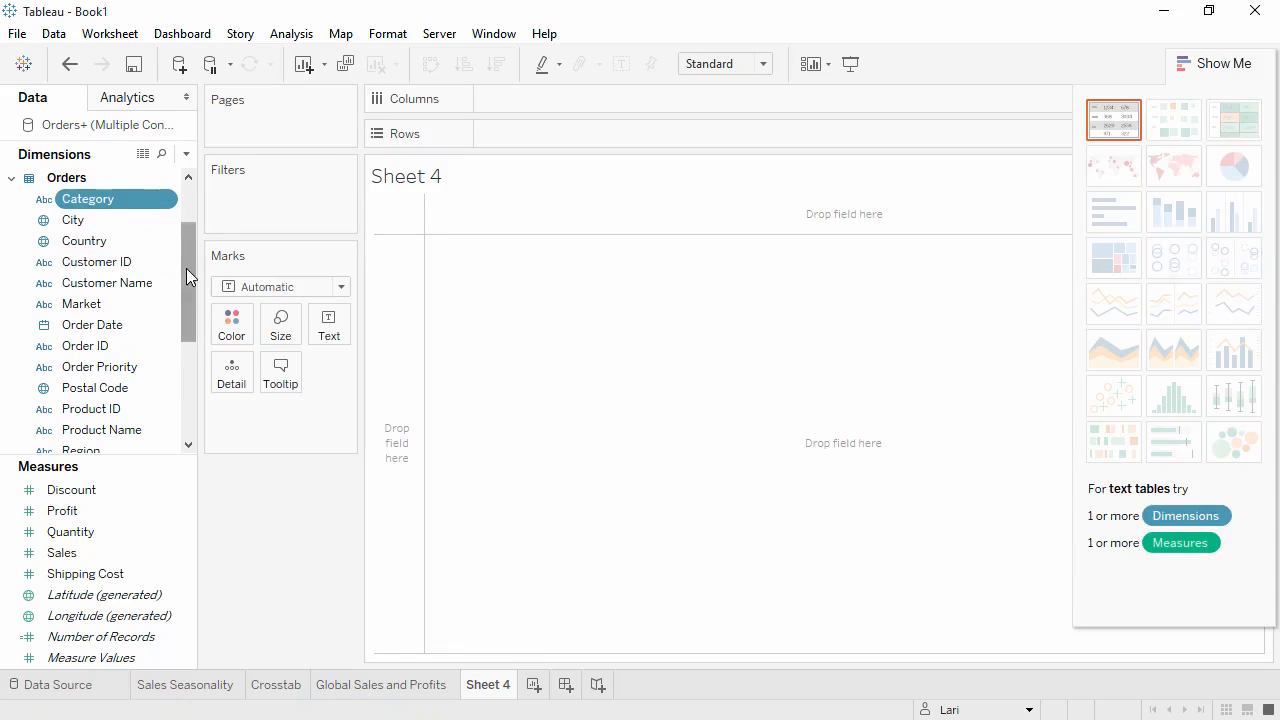
drag(186, 268, 187, 350)
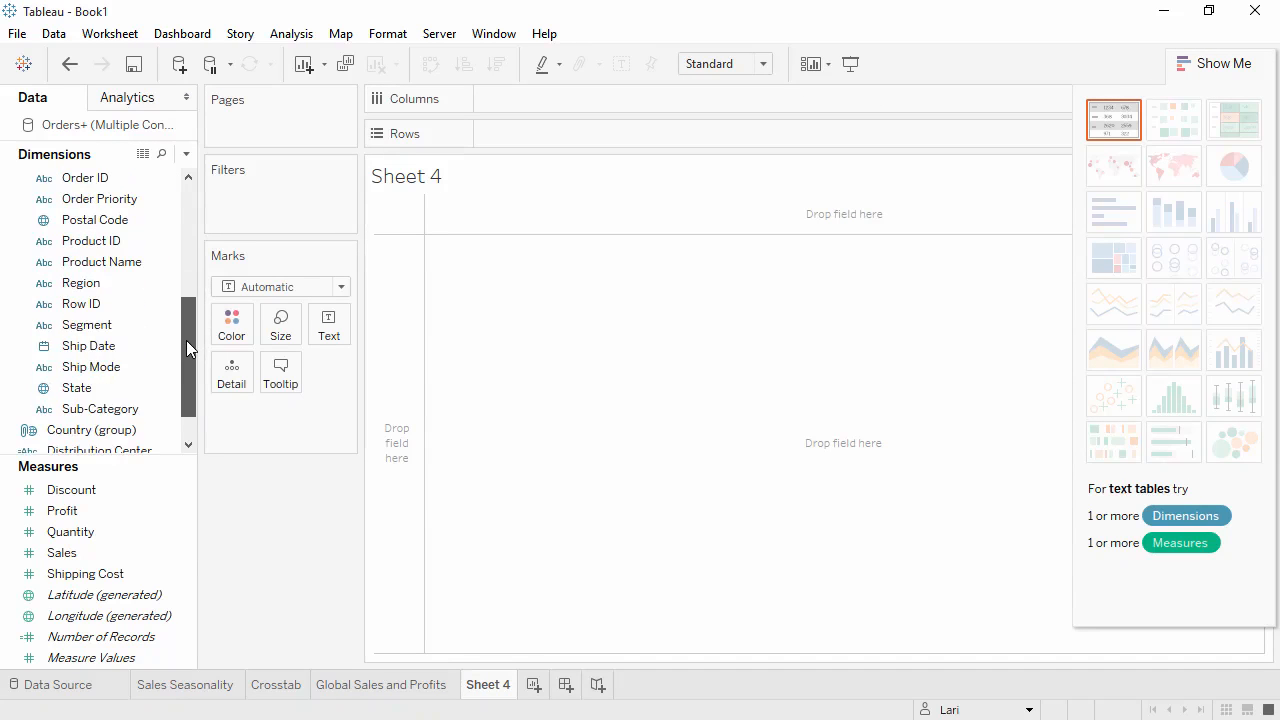
click(80, 410)
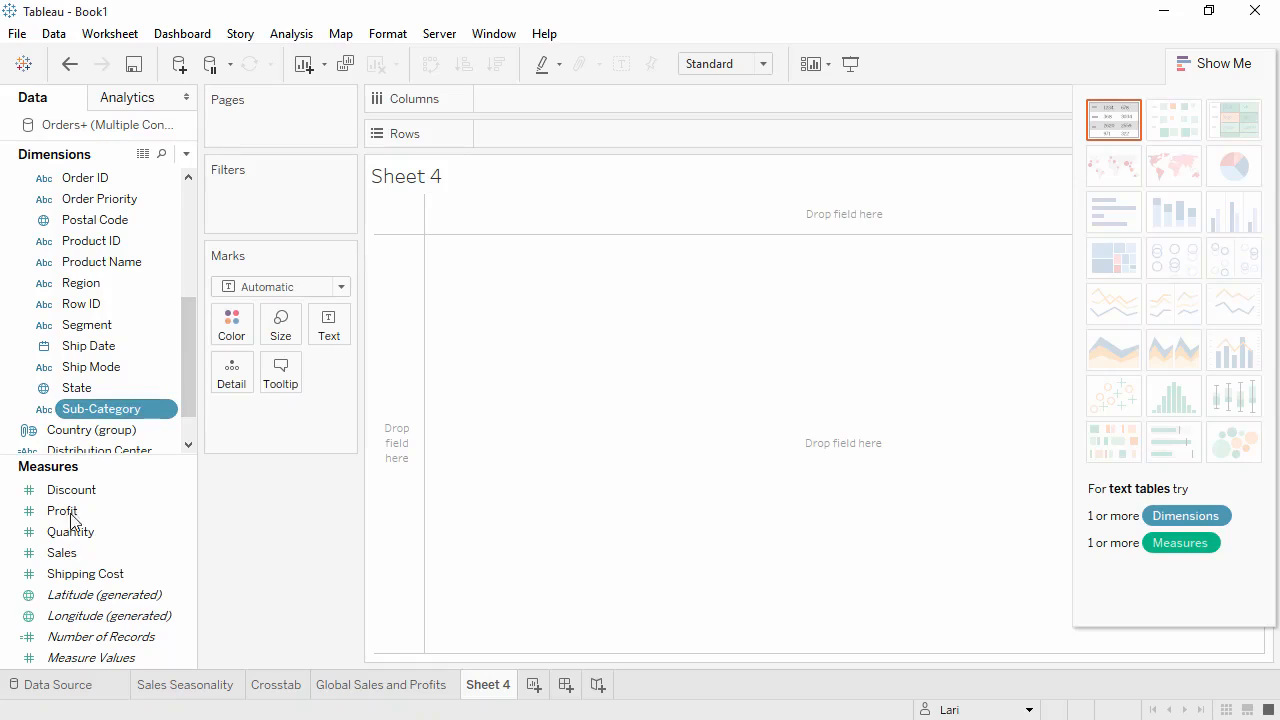
ctrl+click(65, 556)
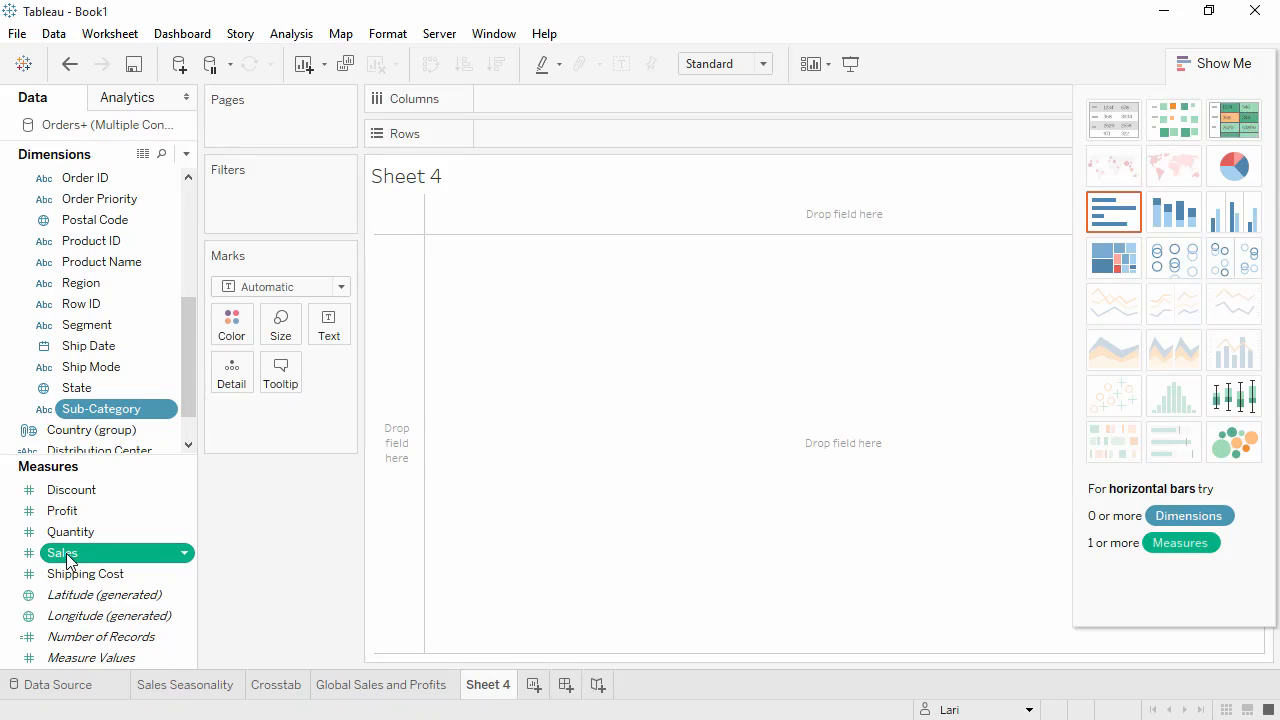
Preview box-and-whisker, treemap and circle charts, settling on horizontal bars of Sales by Category and Sub-Category.
click(1231, 408)
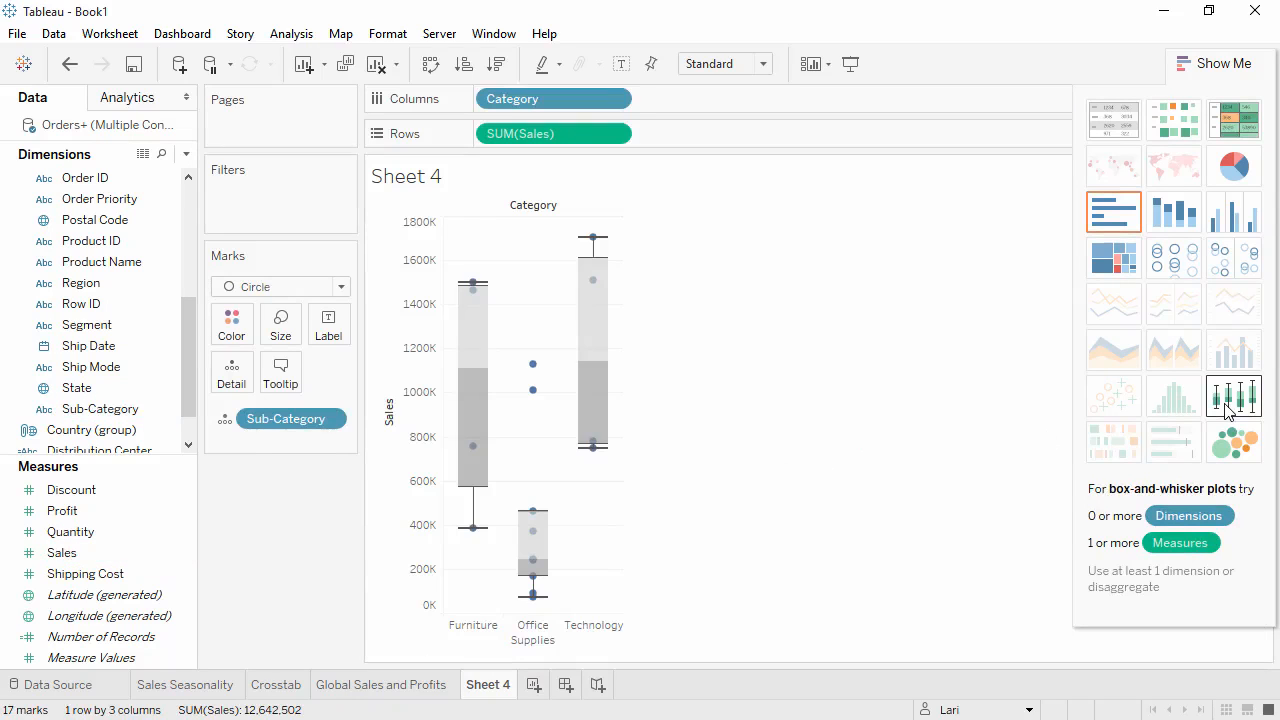
click(1113, 266)
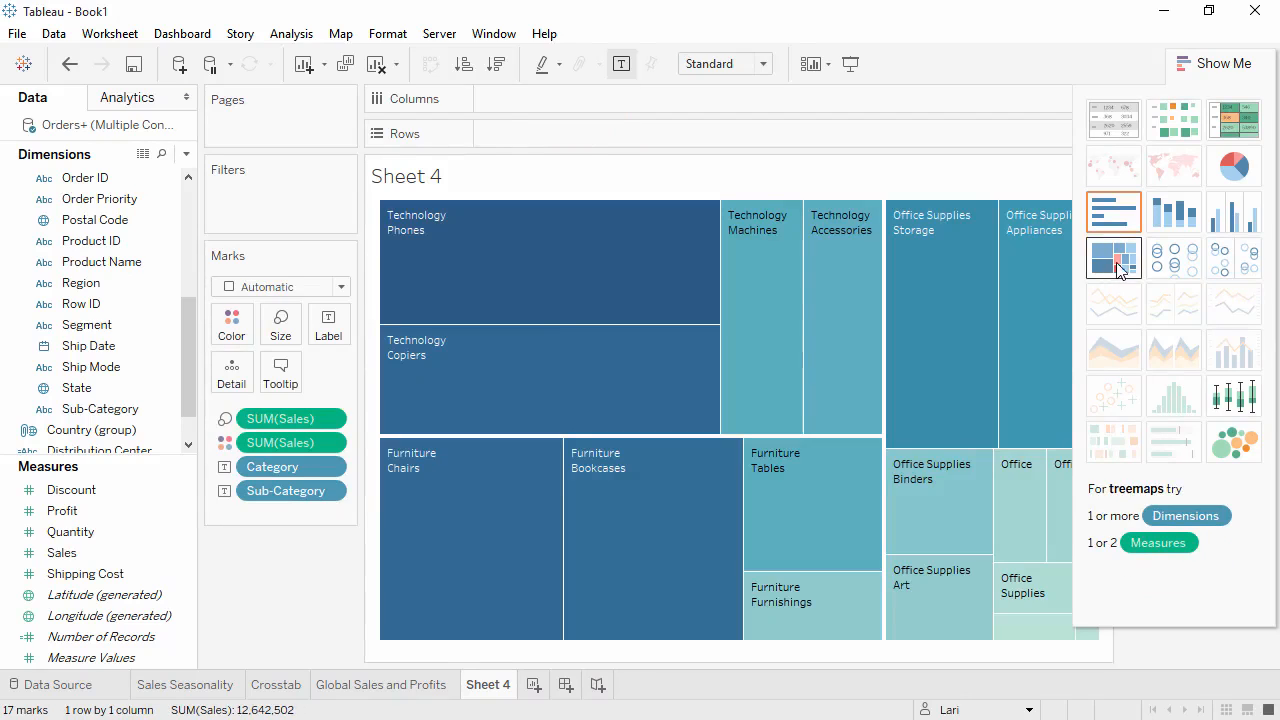
click(1219, 264)
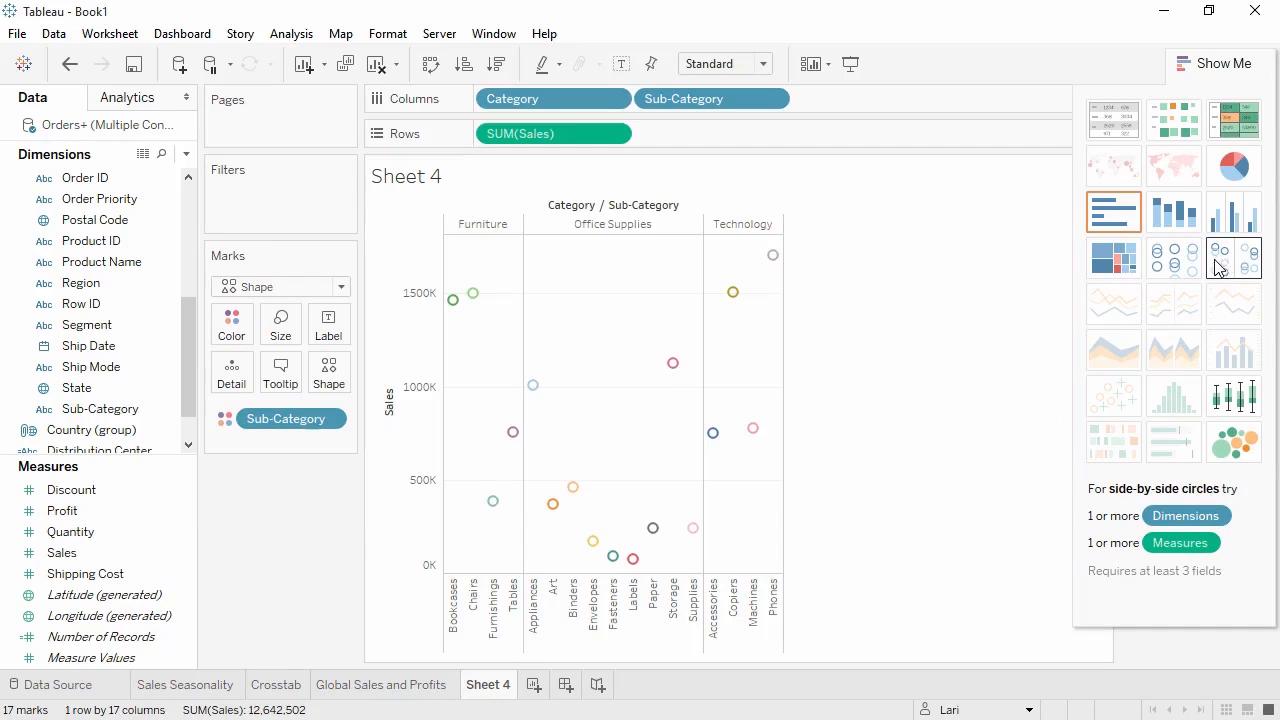
click(1126, 226)
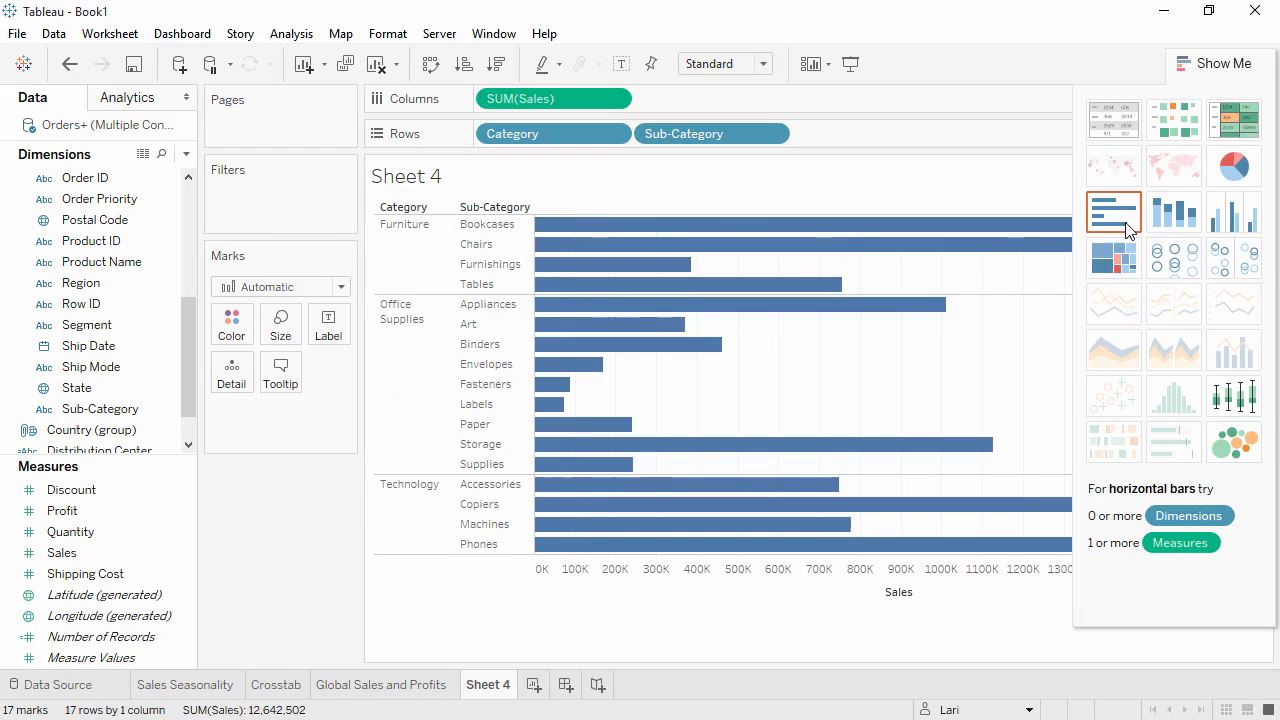
click(1197, 66)
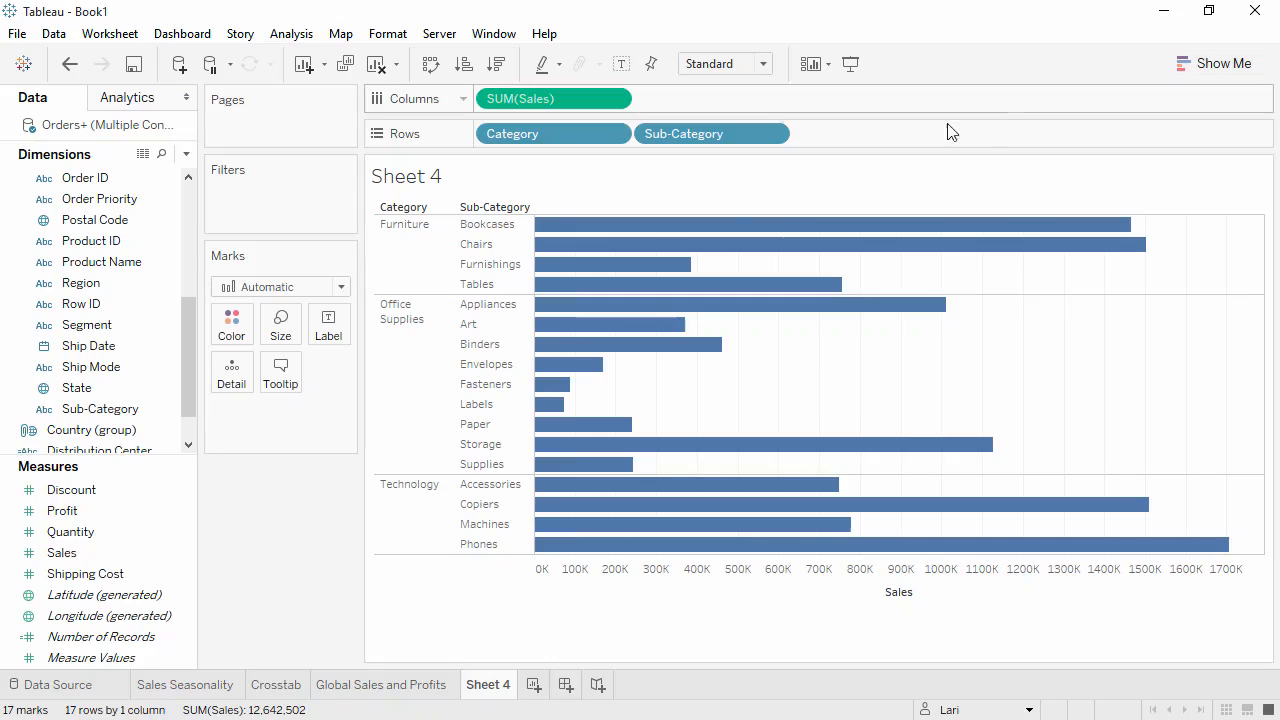
Create a hierarchy from Category and Sub-Category named Products.
click(113, 411)
drag(115, 415, 114, 248)
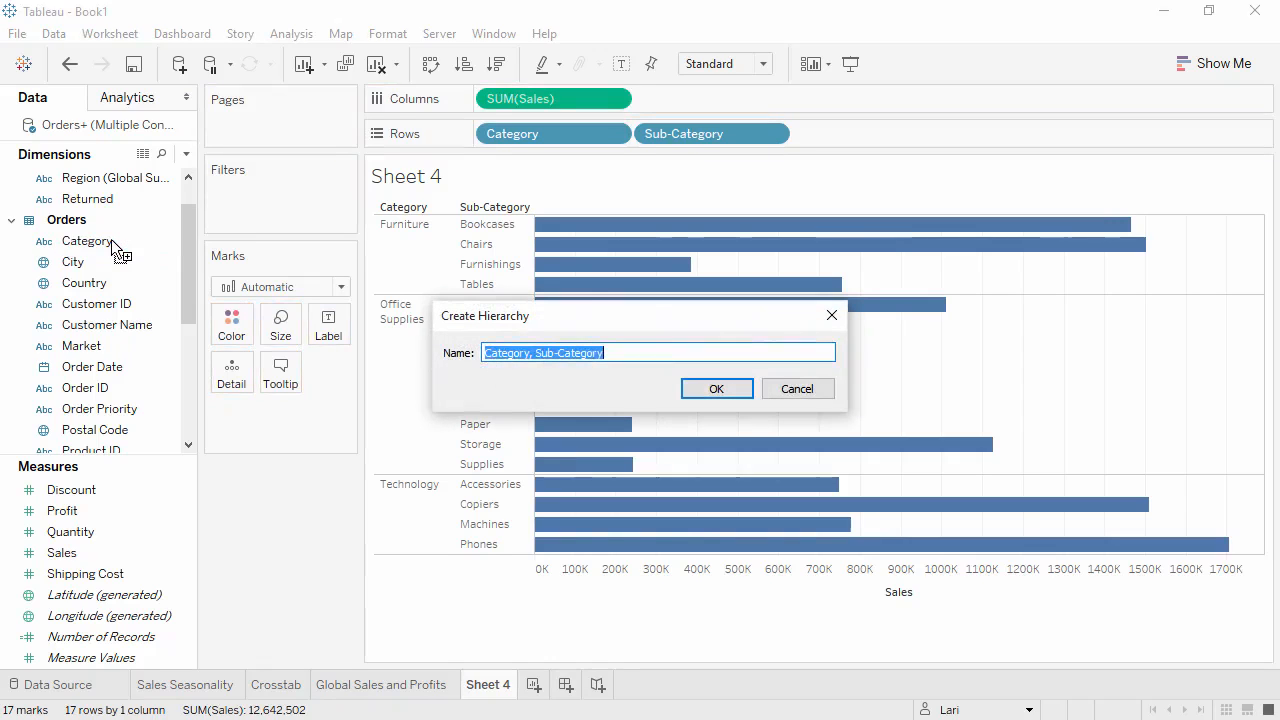
text(Products)
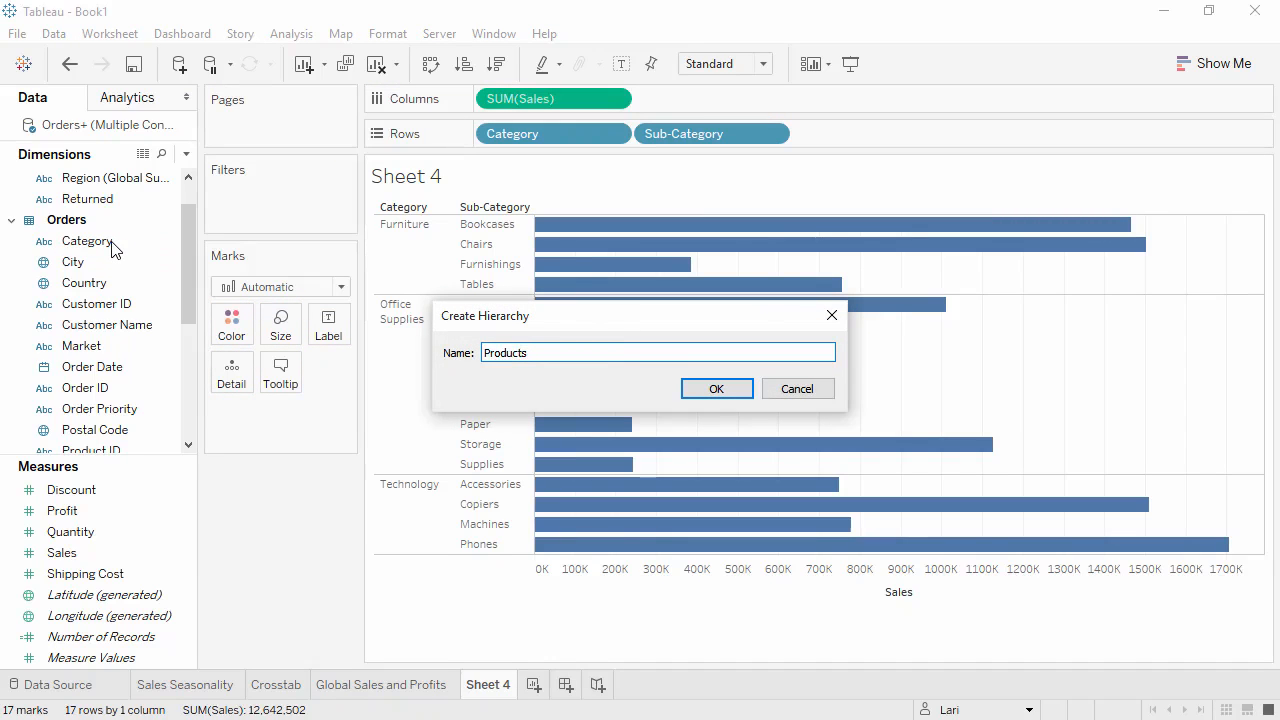
click(708, 389)
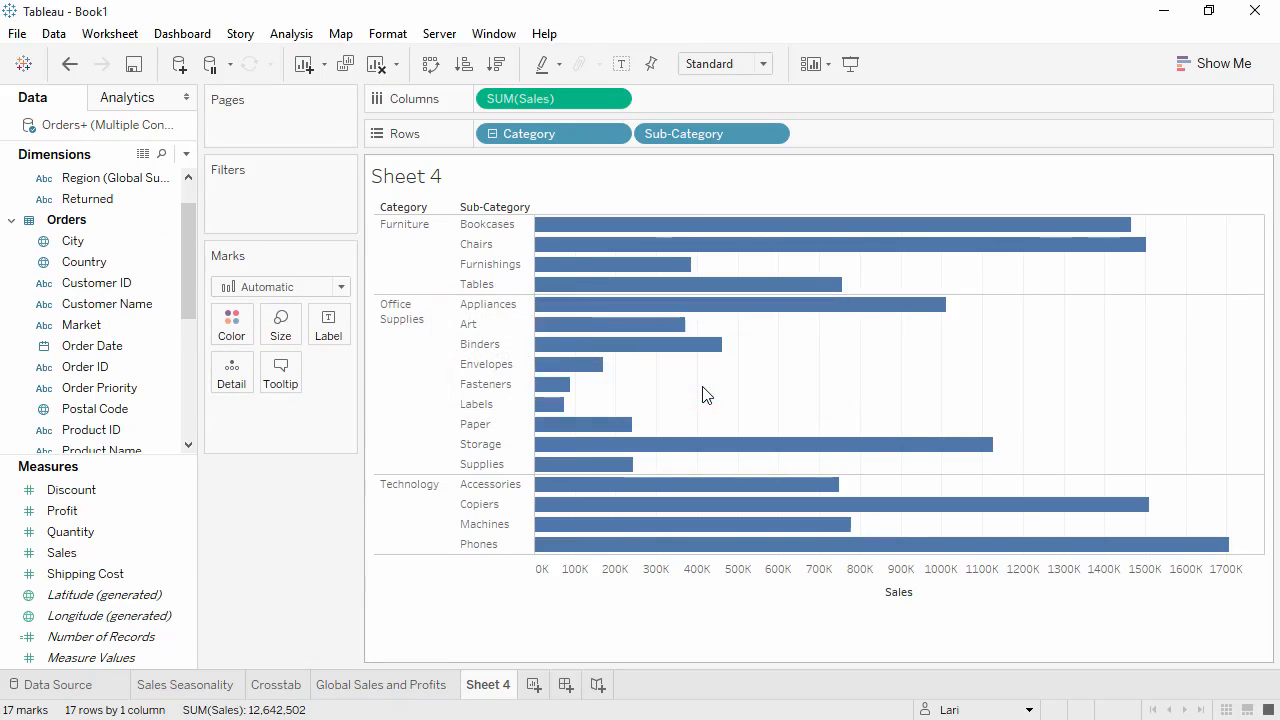
Add Product Name to the Products hierarchy below Sub-Category.
scroll(190, 316, down, 2)
drag(190, 310, 184, 399)
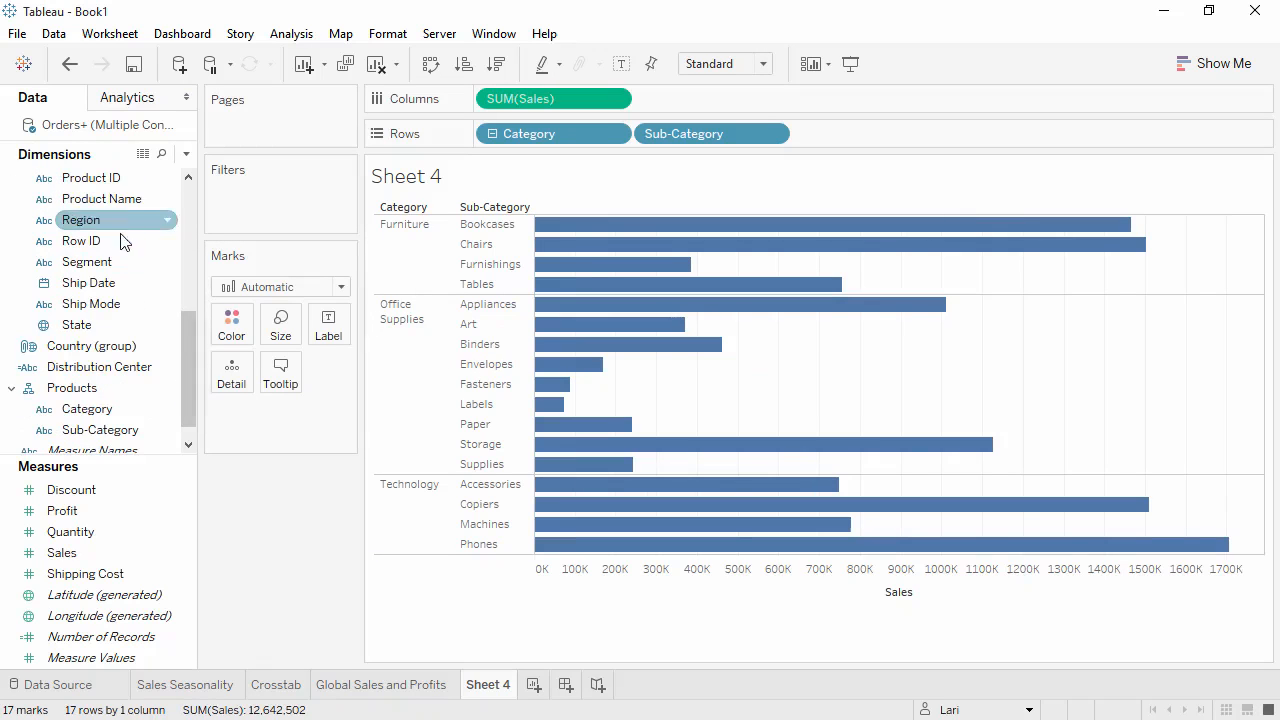
drag(100, 198, 121, 438)
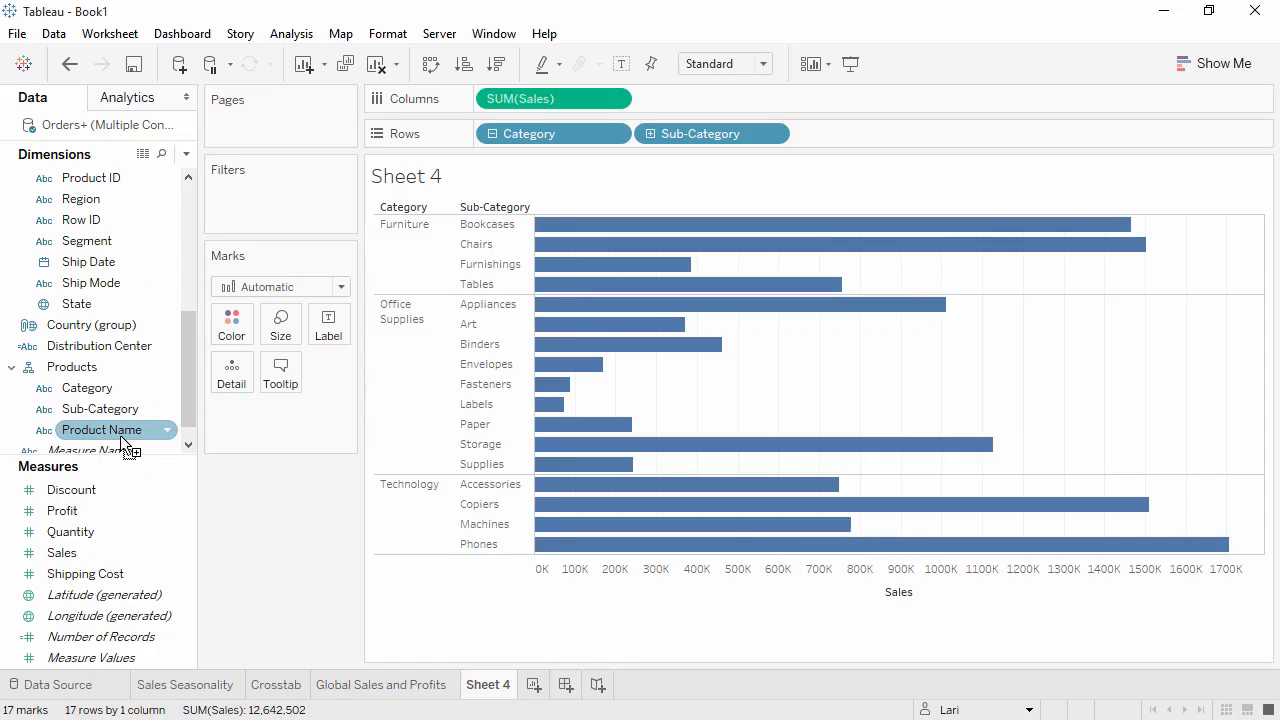
Drill the Products hierarchy down to Product Name and back up to Category.
click(492, 134)
click(492, 134)
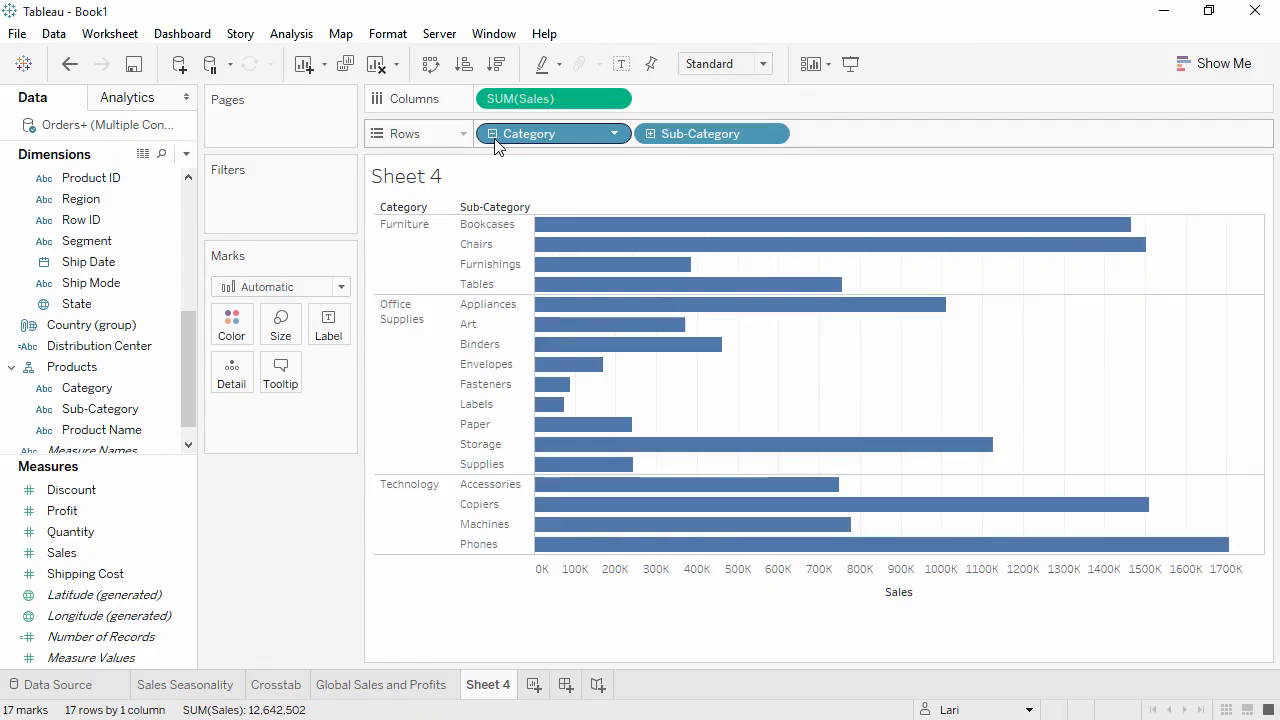
click(651, 133)
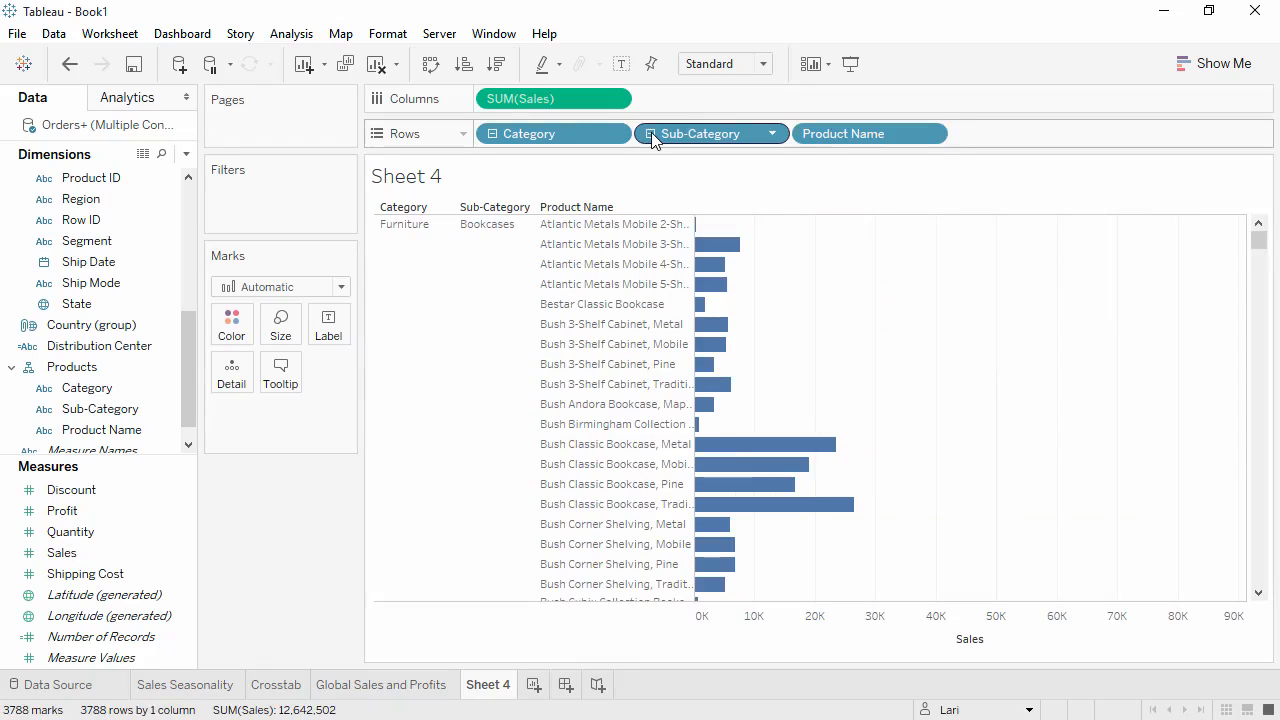
click(651, 133)
click(491, 133)
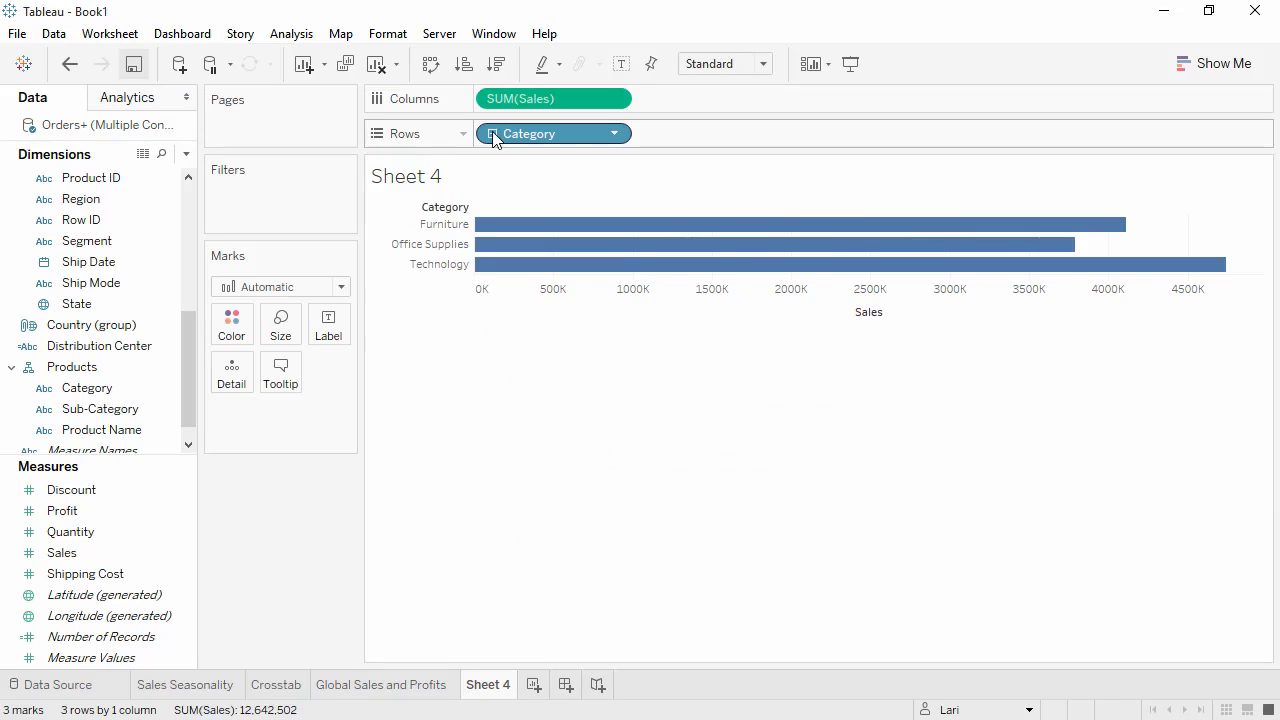
Sort categories descending by Sales, expand to Sub-Category, and sort the sub-category bars by Sales.
click(501, 72)
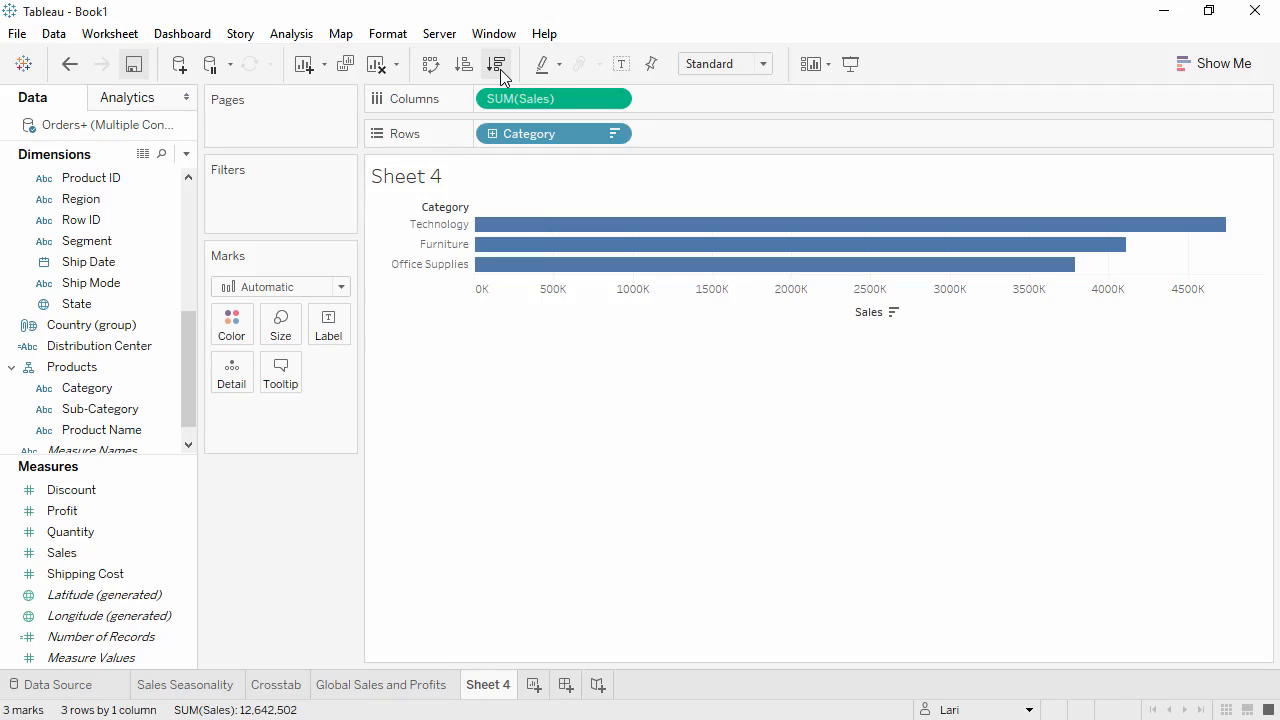
click(494, 134)
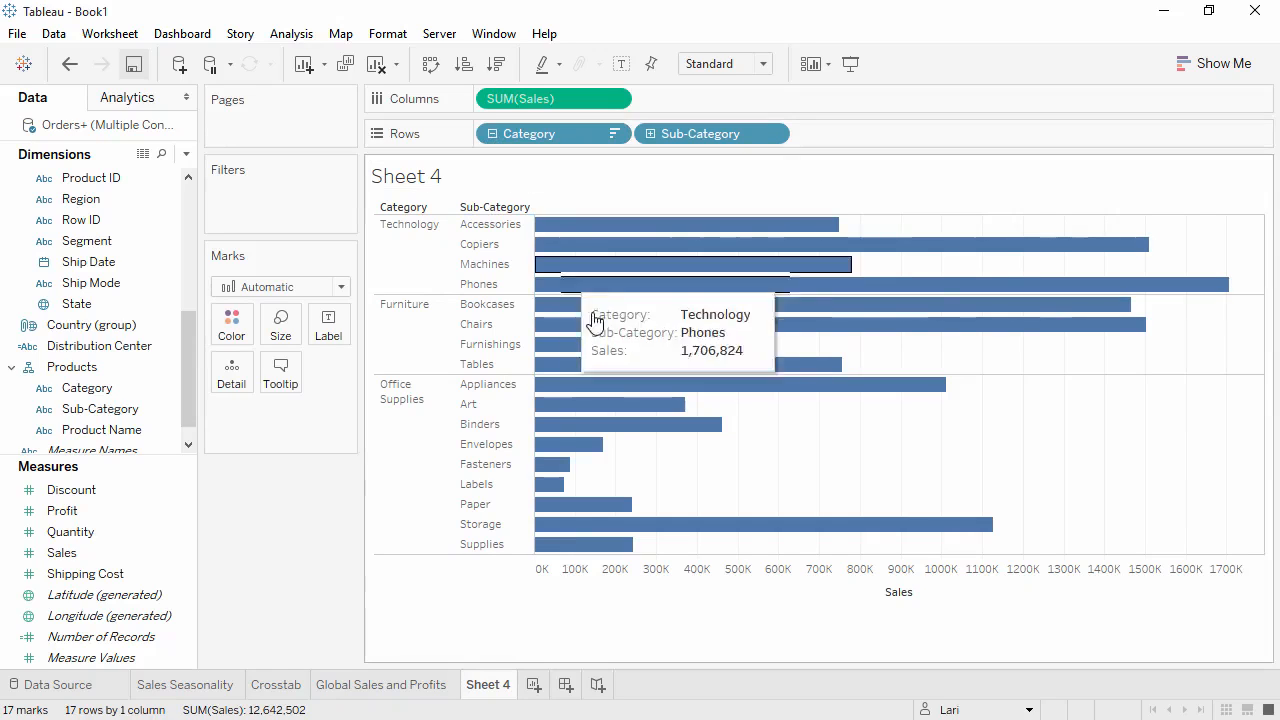
click(925, 593)
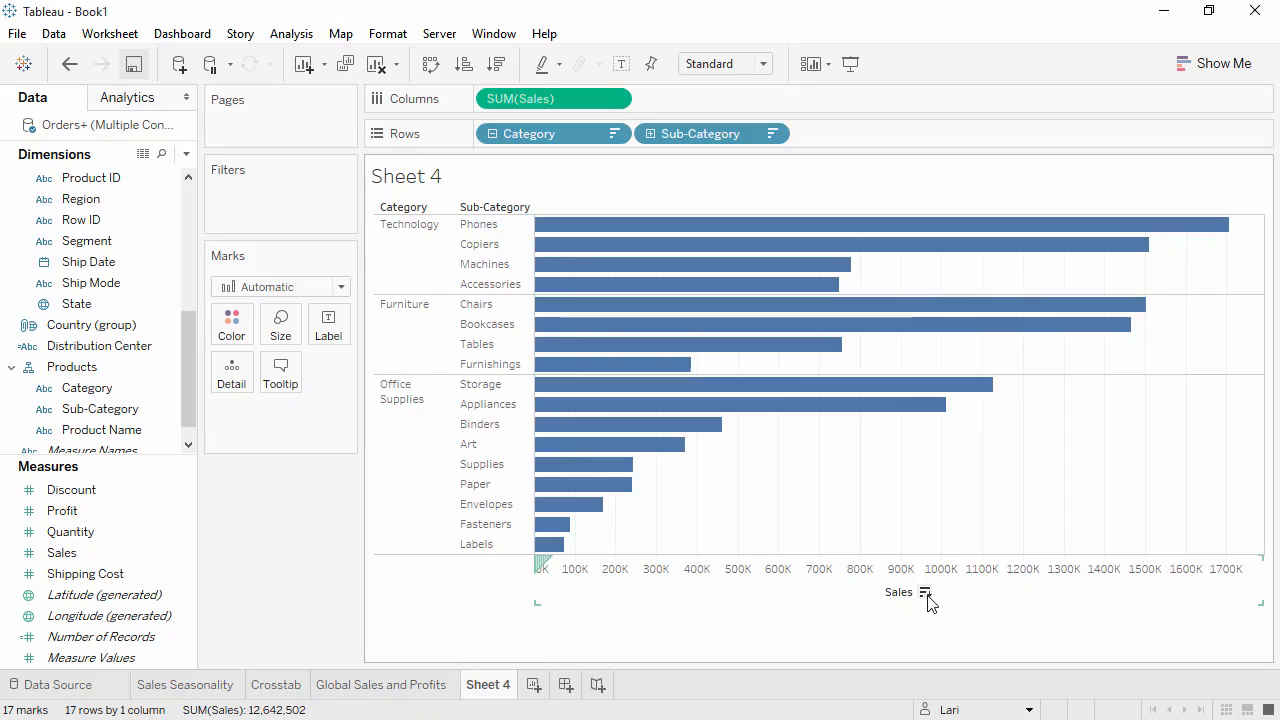
Show mark labels on the bars, then hide them again.
click(621, 64)
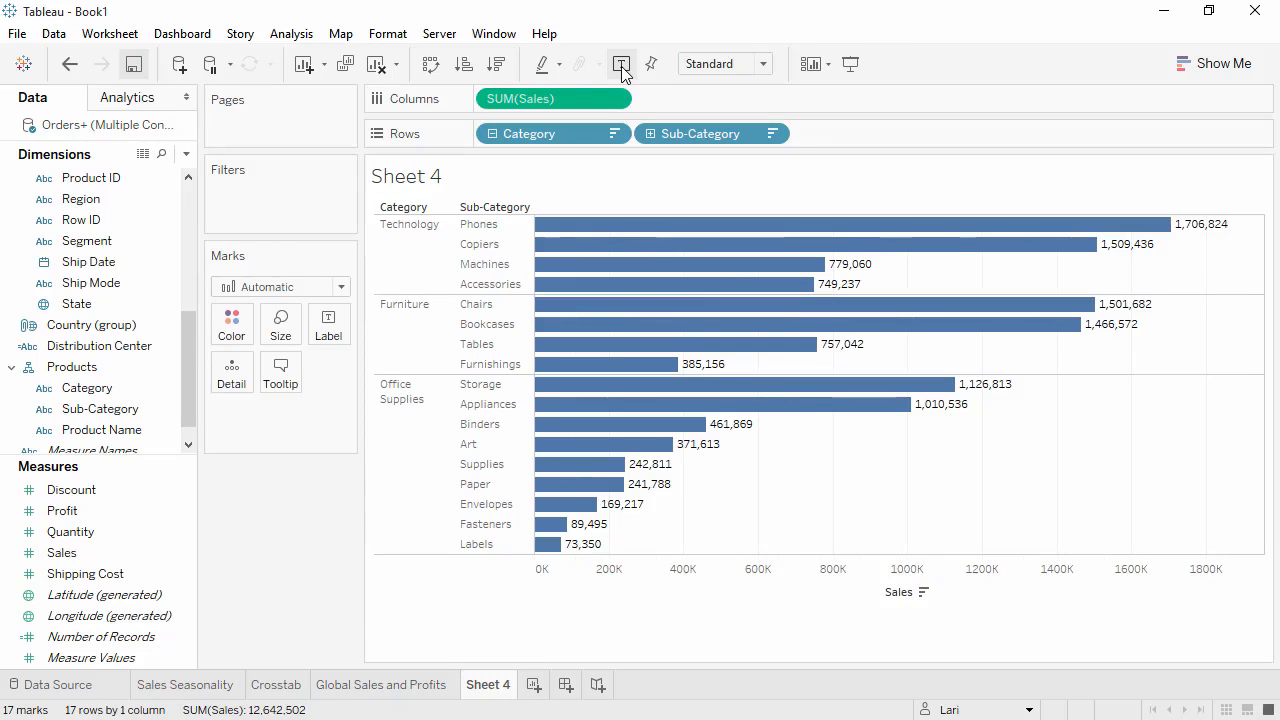
click(621, 64)
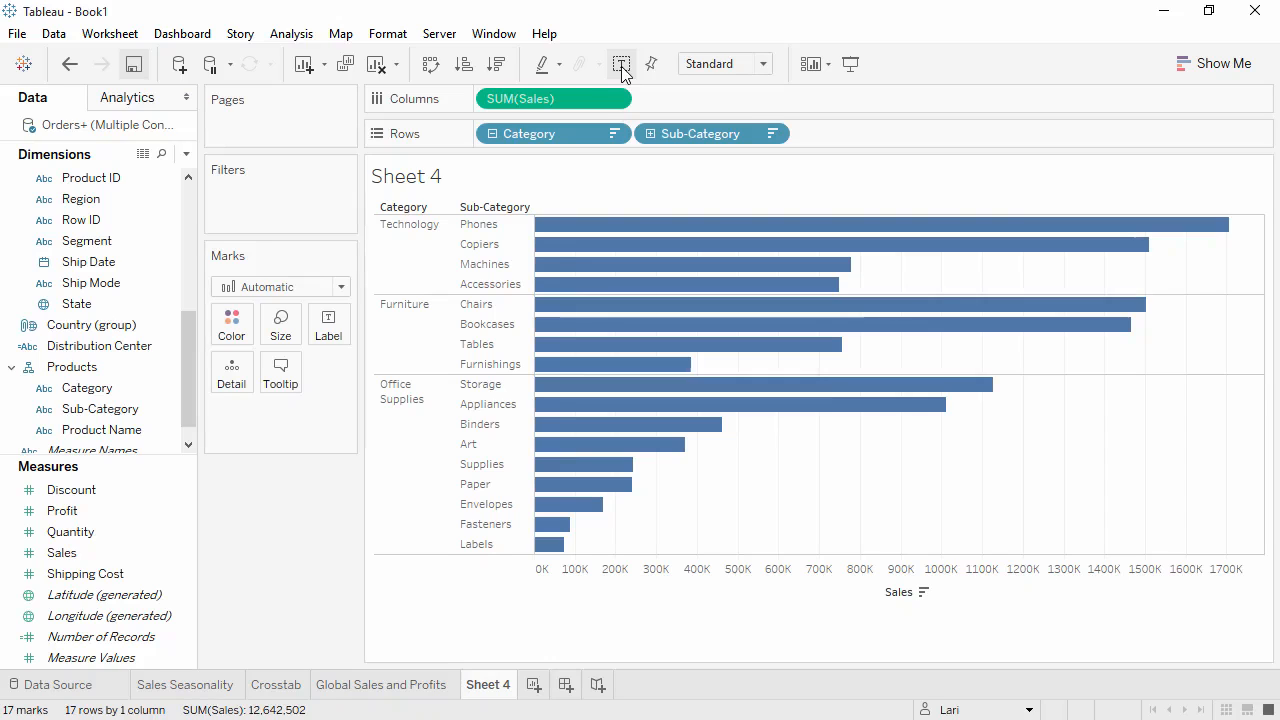
Color the bars by Profit and split the chart into columns by Market.
drag(112, 511, 233, 328)
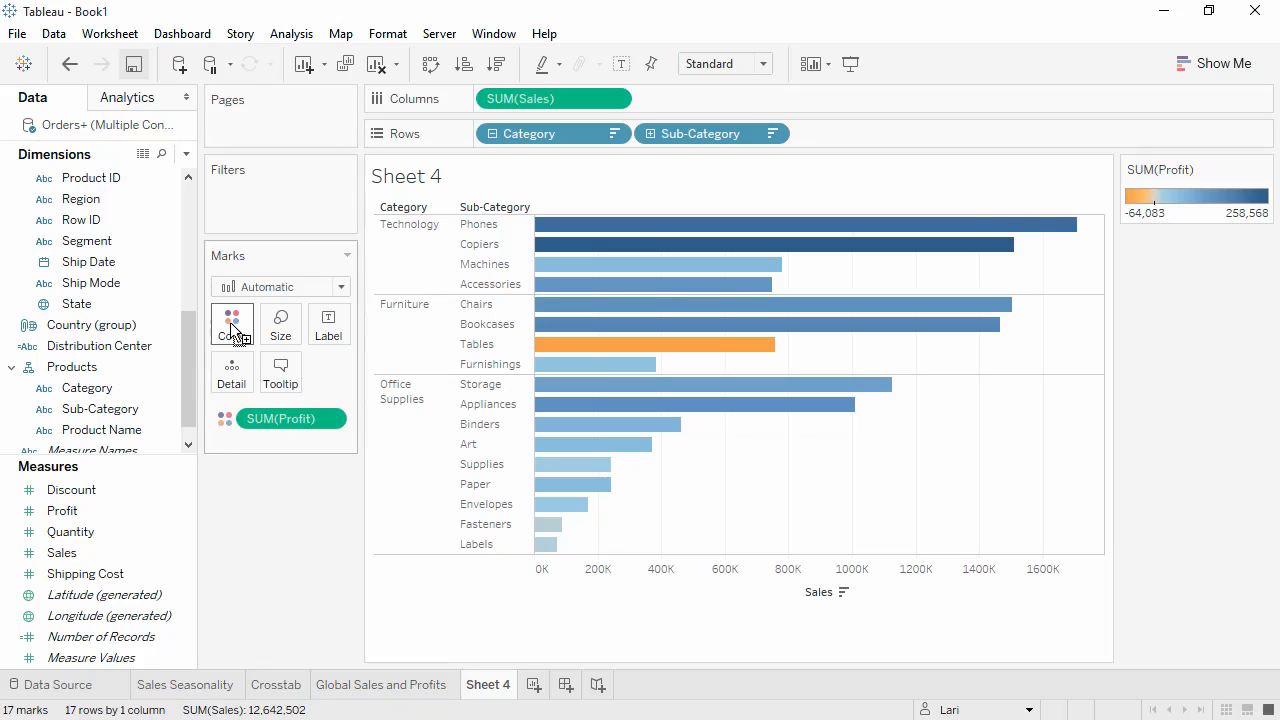
drag(187, 330, 186, 268)
drag(133, 199, 585, 202)
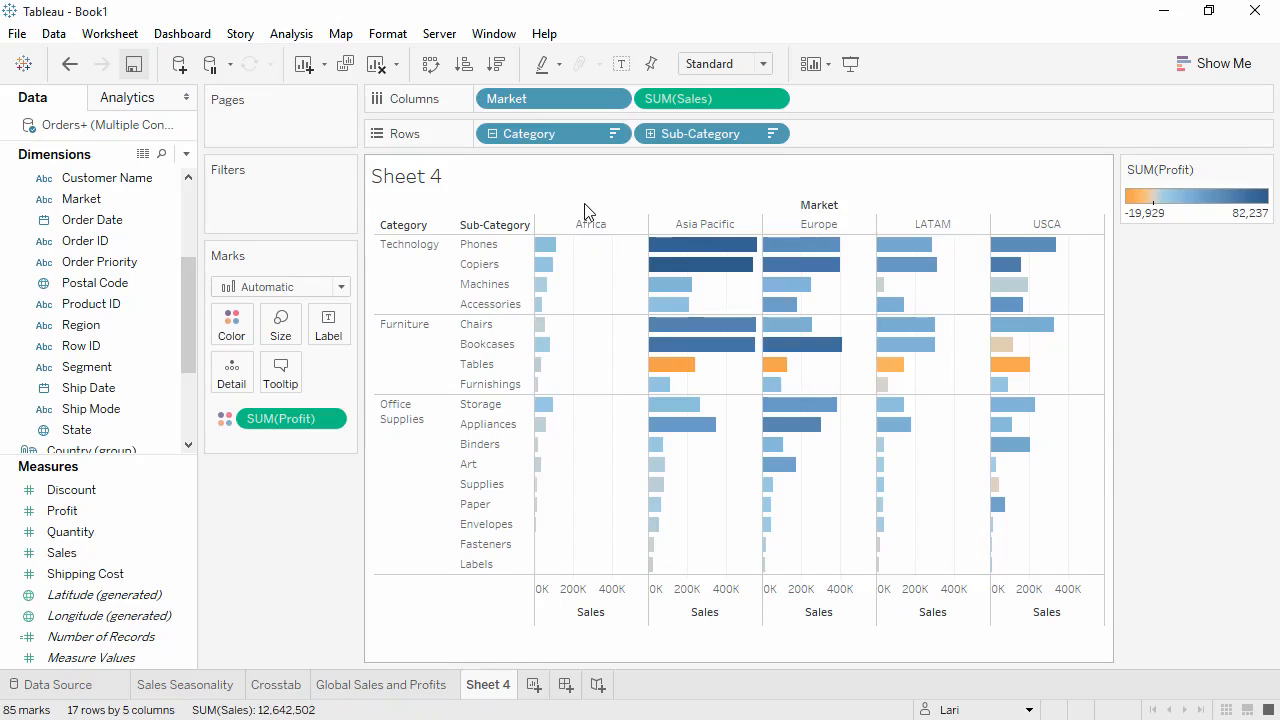
Group the Art, Supplies, Paper, Envelopes, Fasteners and Labels sub-categories into a single member.
click(469, 464)
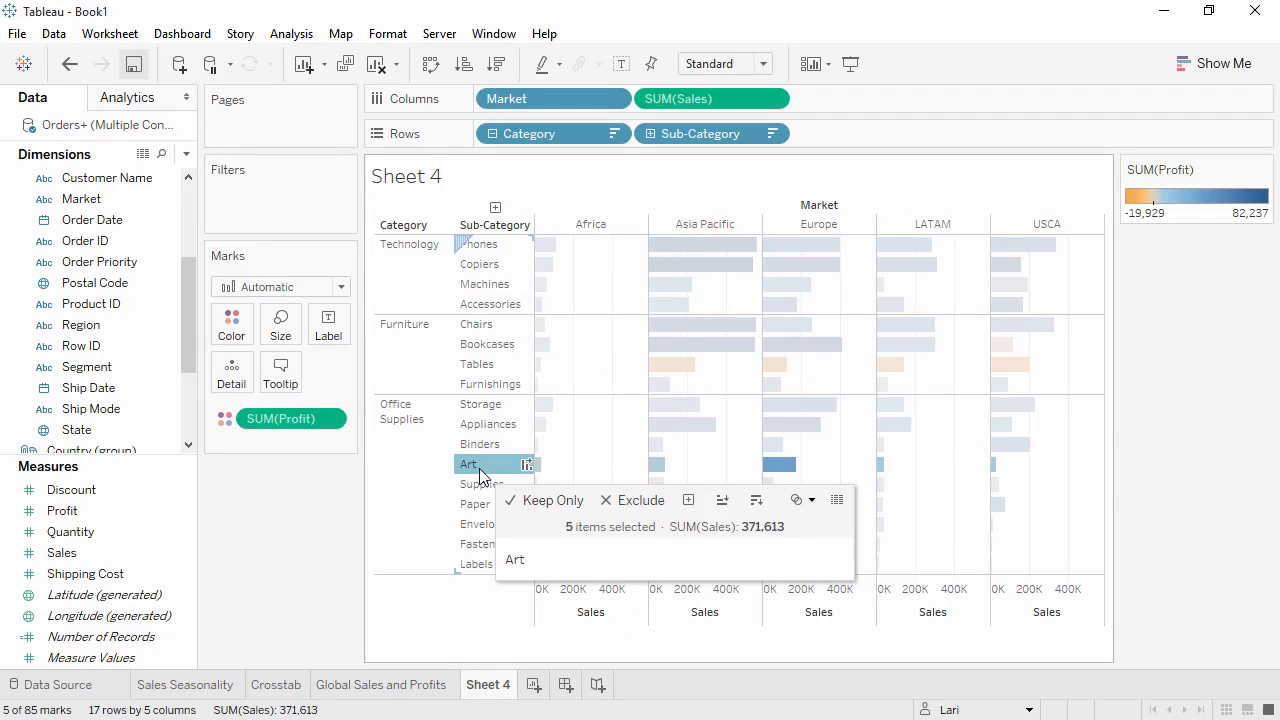
shift+click(476, 564)
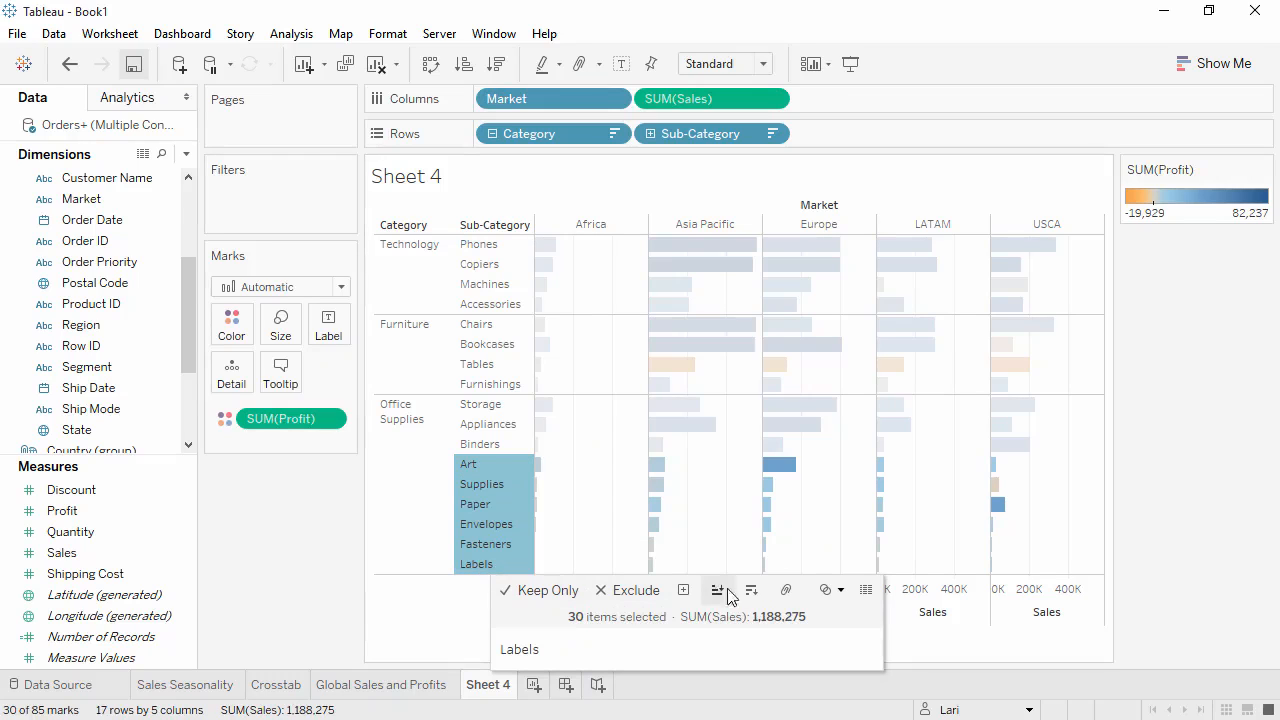
click(786, 598)
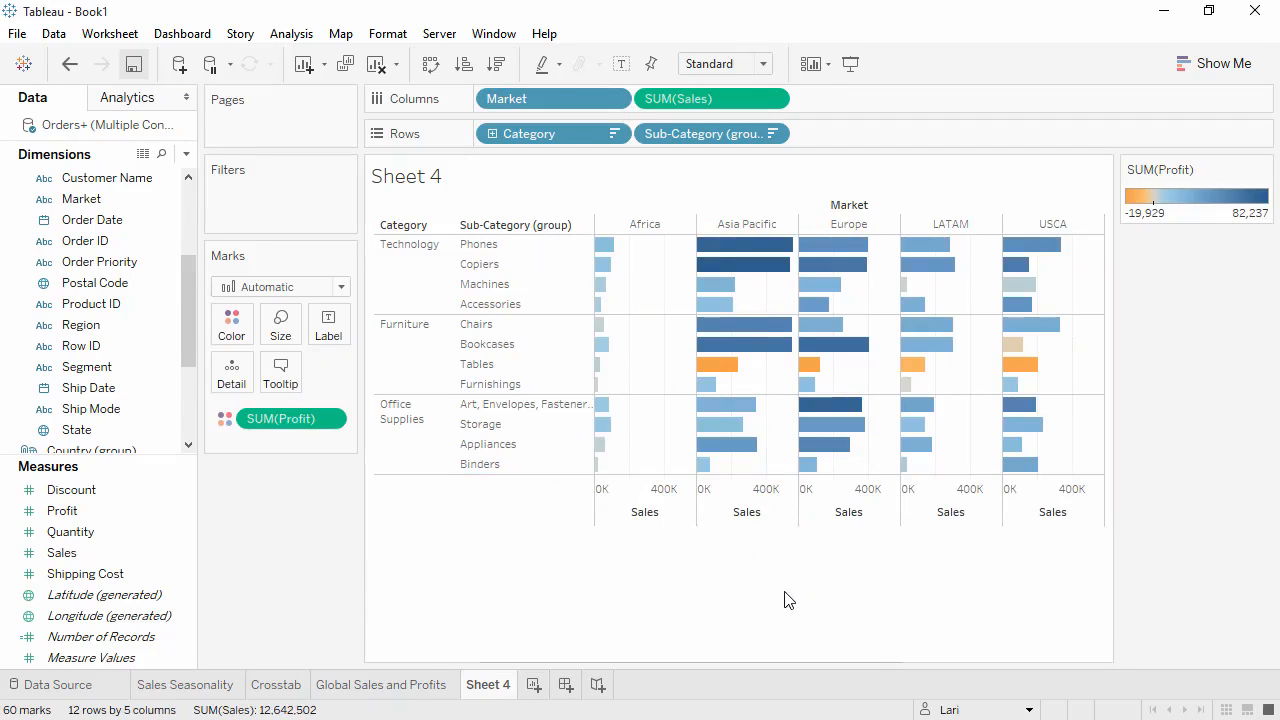
Rename the grouped sub-category member as Small Office Supplies.
right_click(503, 410)
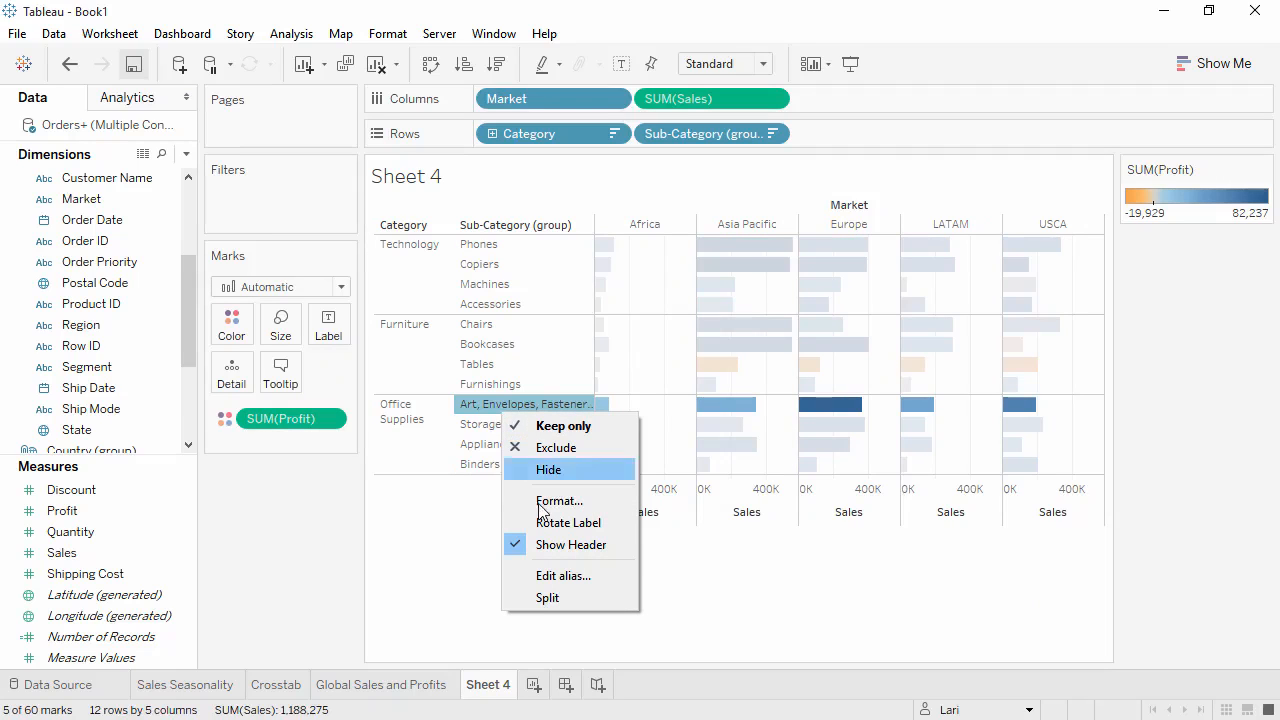
click(563, 576)
text(Small Office Supplies)
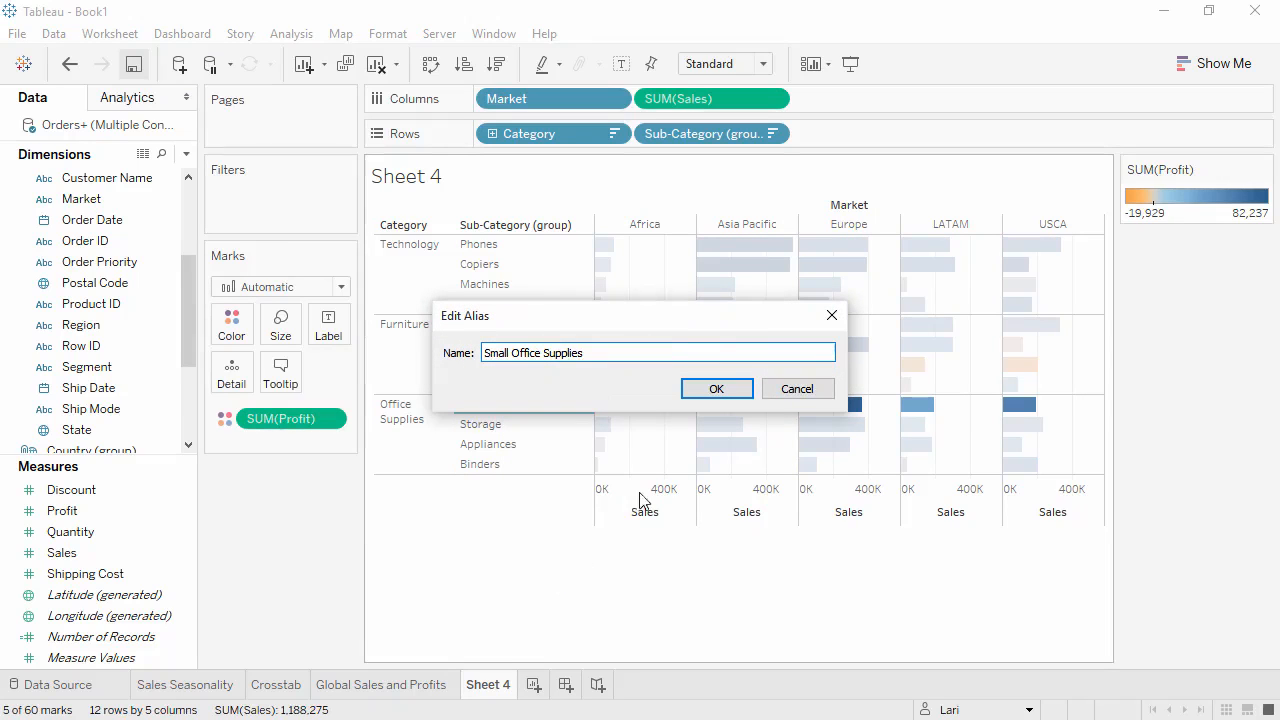
click(706, 390)
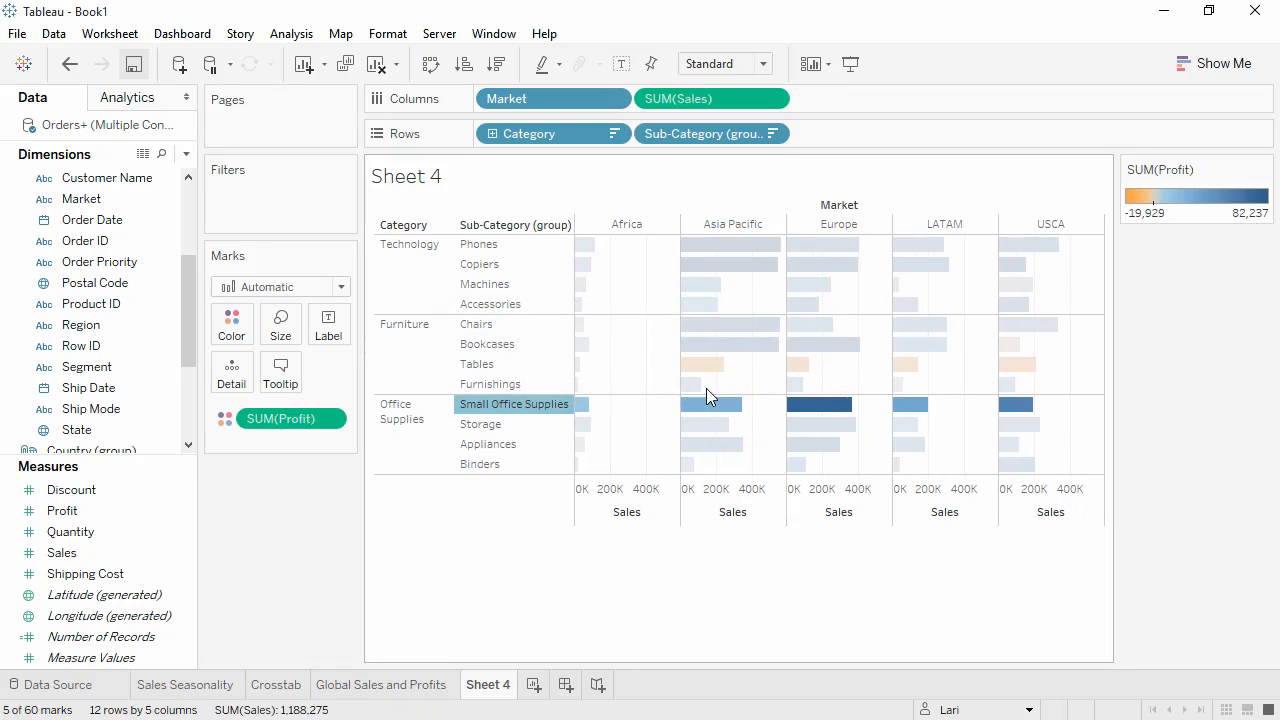
Remove the Market split from the view and swap rows and columns so the bars stand vertically.
drag(567, 97, 315, 503)
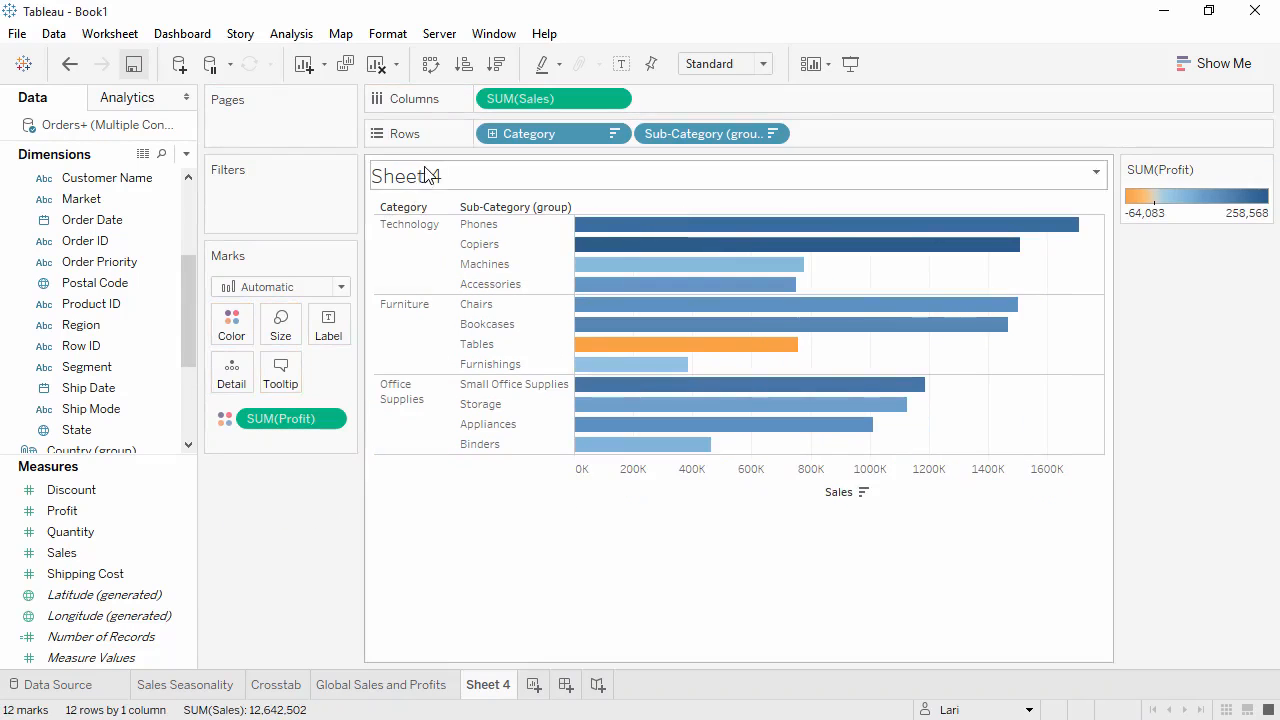
click(431, 64)
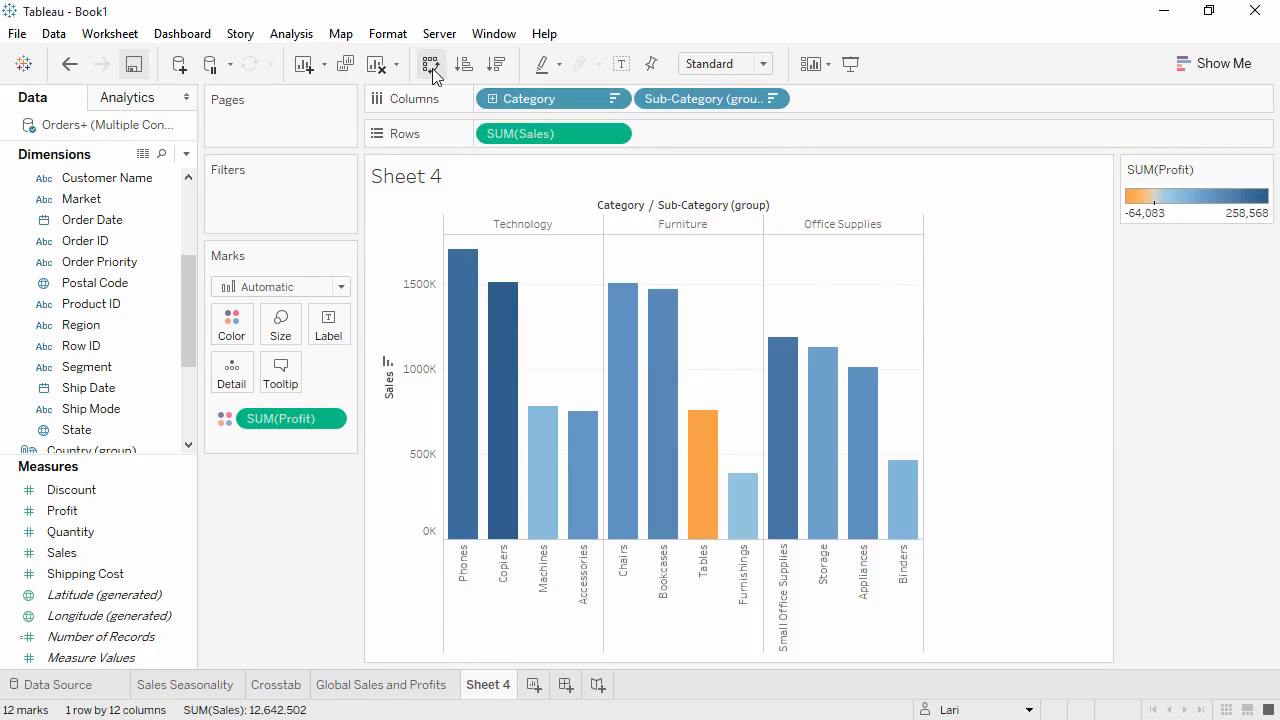
Hide the field labels for columns above the bar chart.
right_click(626, 207)
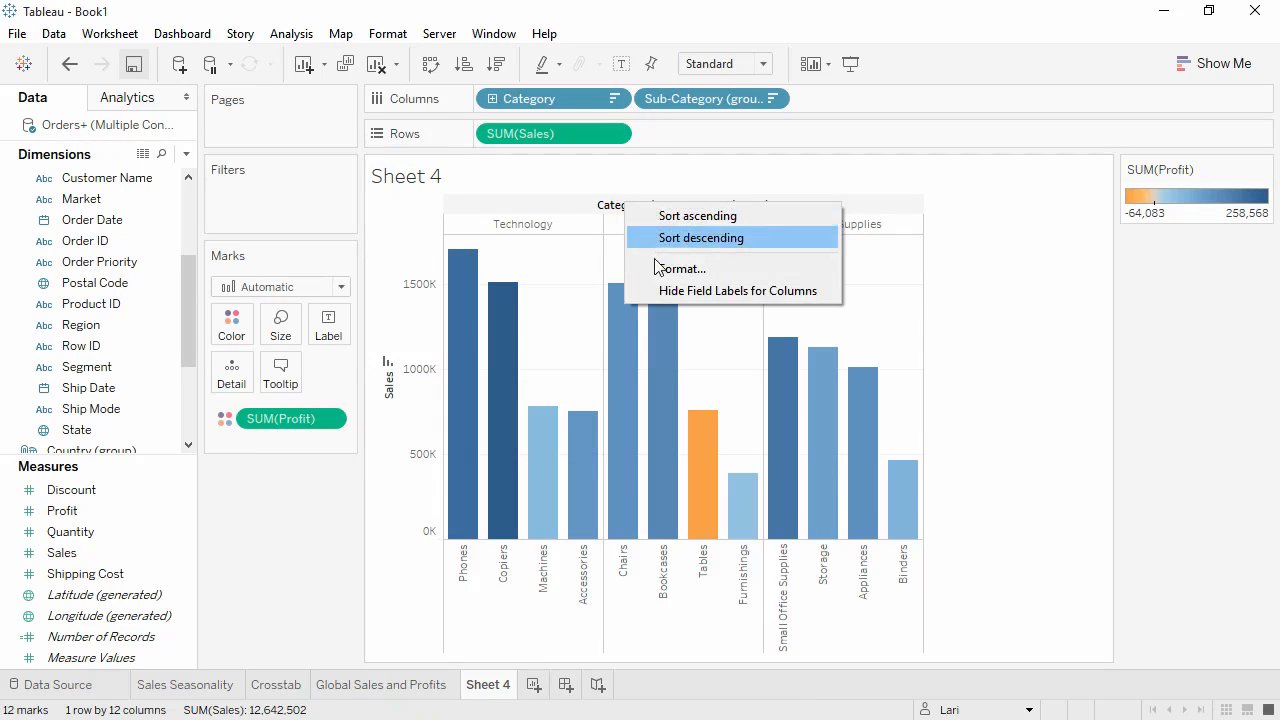
click(667, 291)
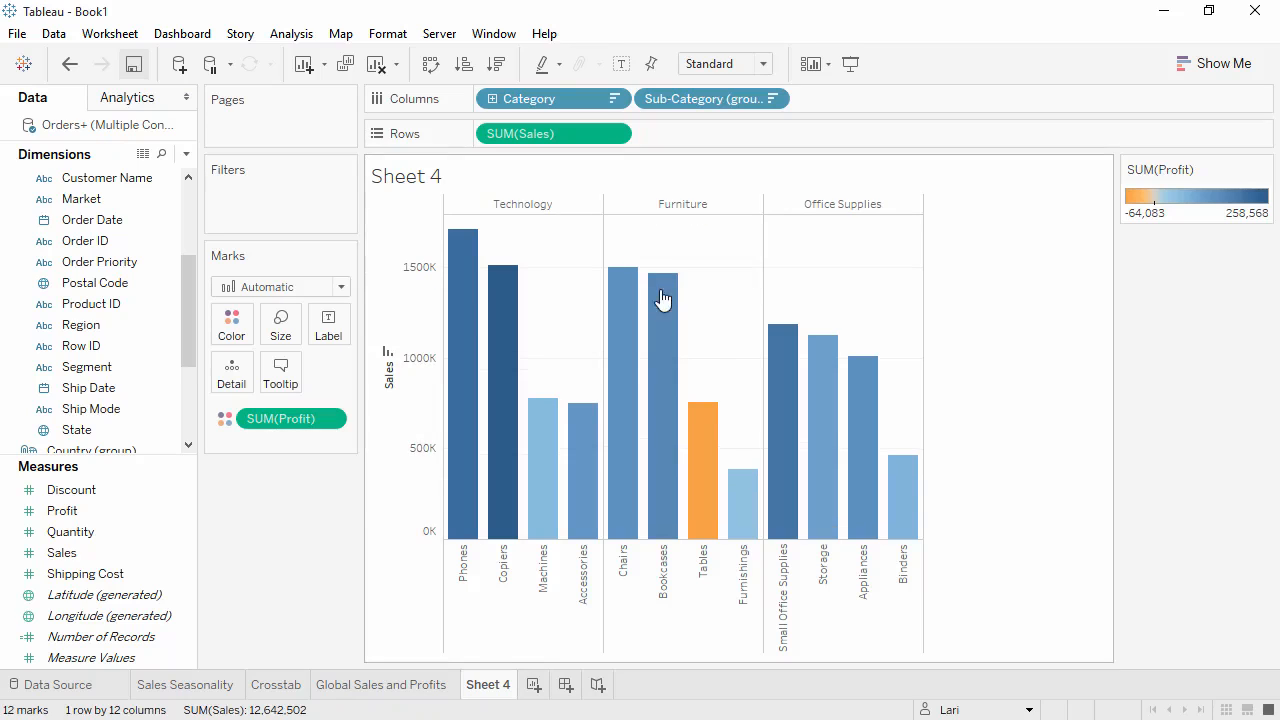
Rename the worksheet as Sales by Sub-Category.
double_click(482, 684)
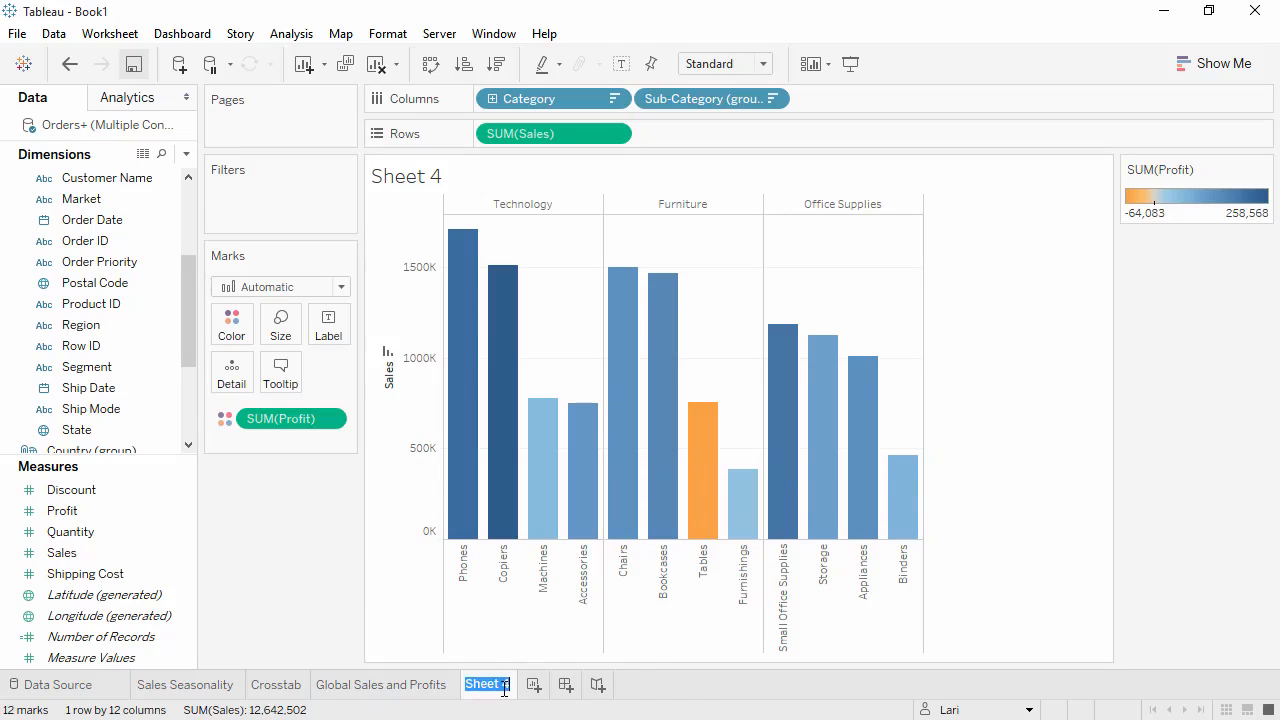
text(Sales by Sub-Category)
key(Return)
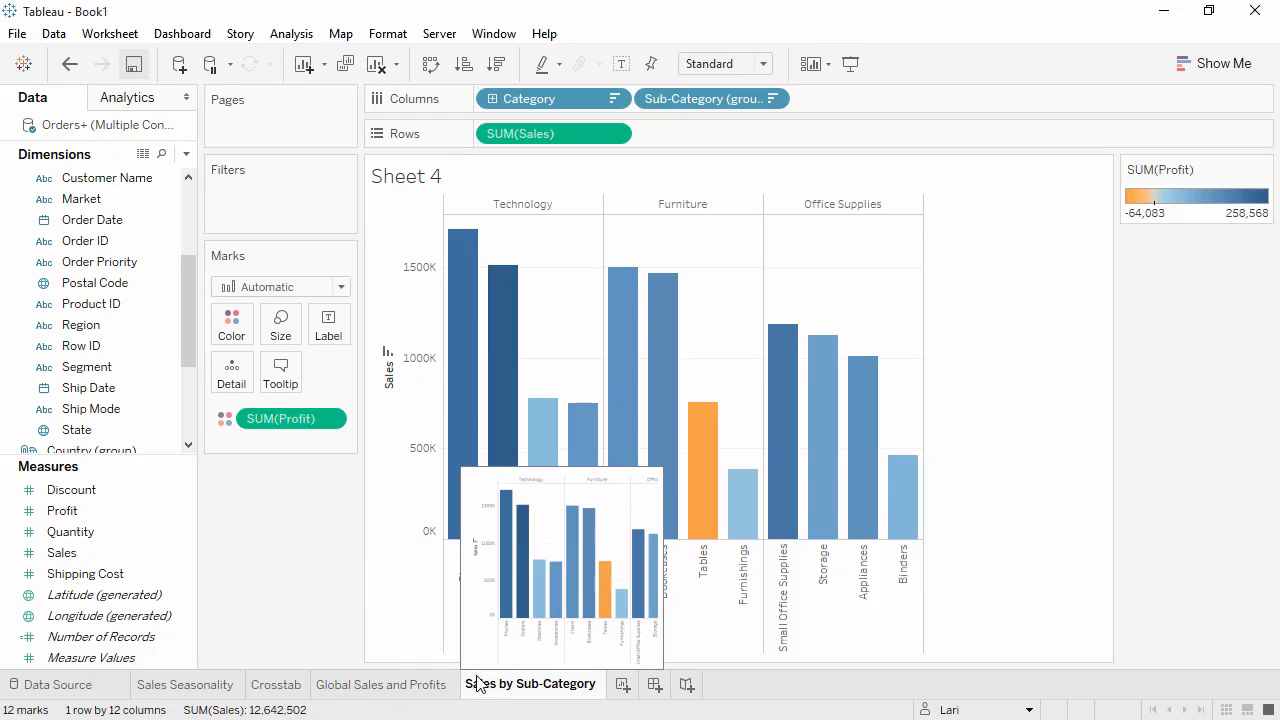
On a new worksheet, plot Profit against Shipping Cost as a scatter plot.
click(623, 684)
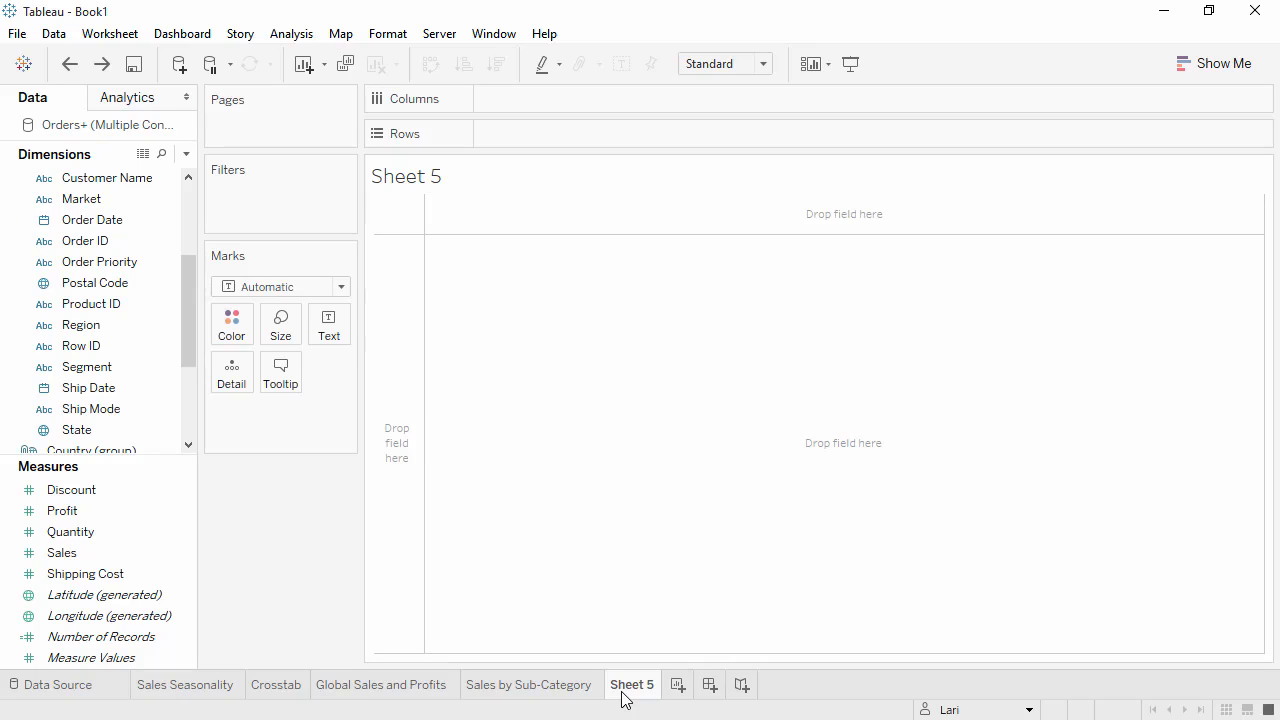
drag(123, 518, 523, 126)
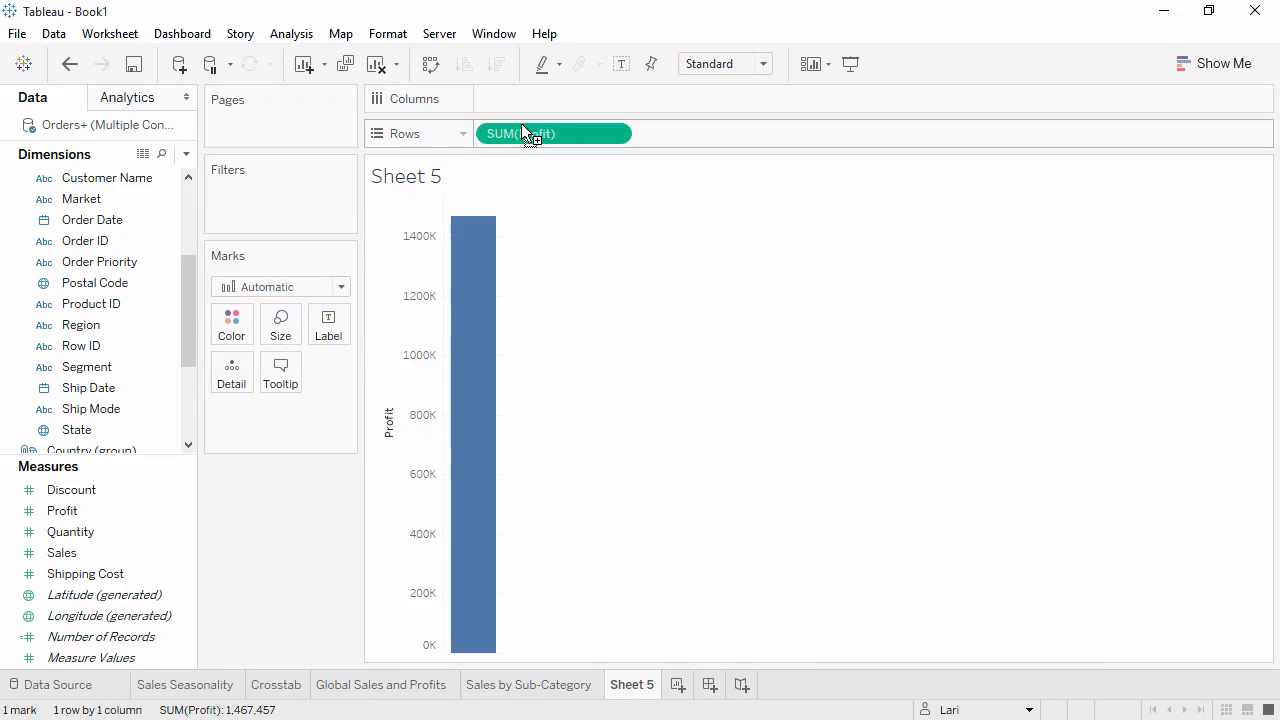
drag(117, 583, 513, 110)
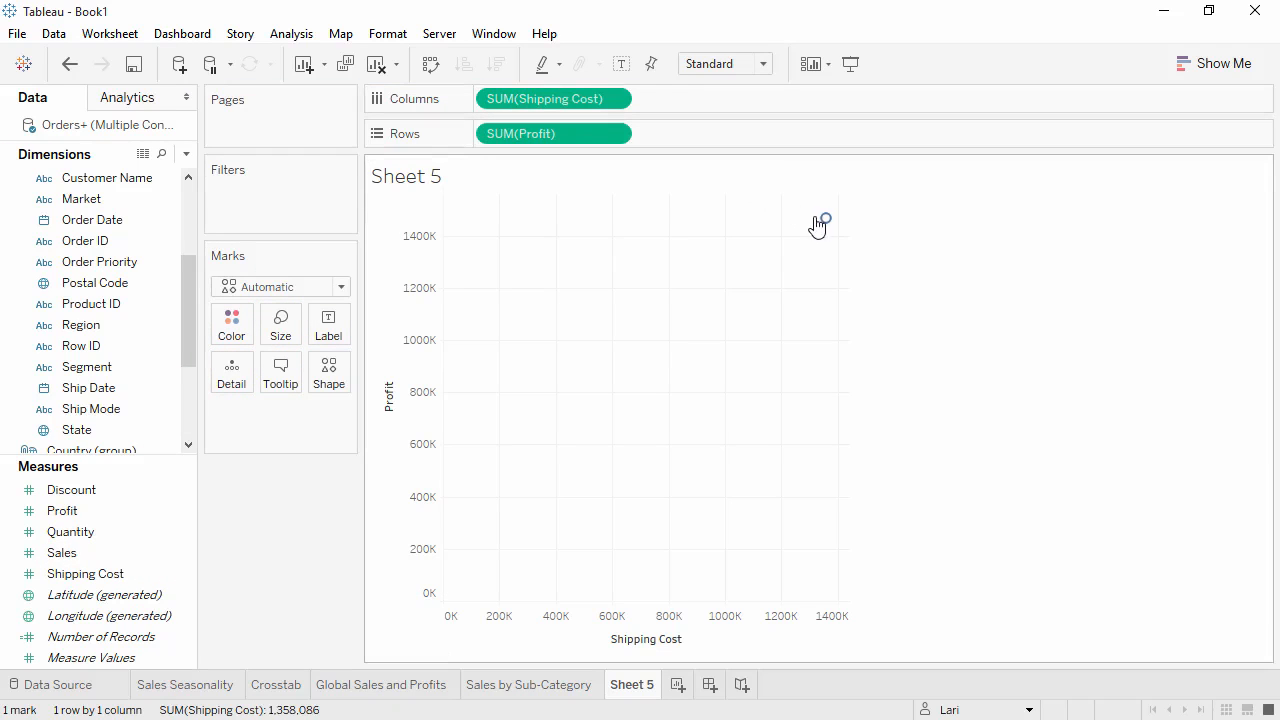
mouse_move(825, 220)
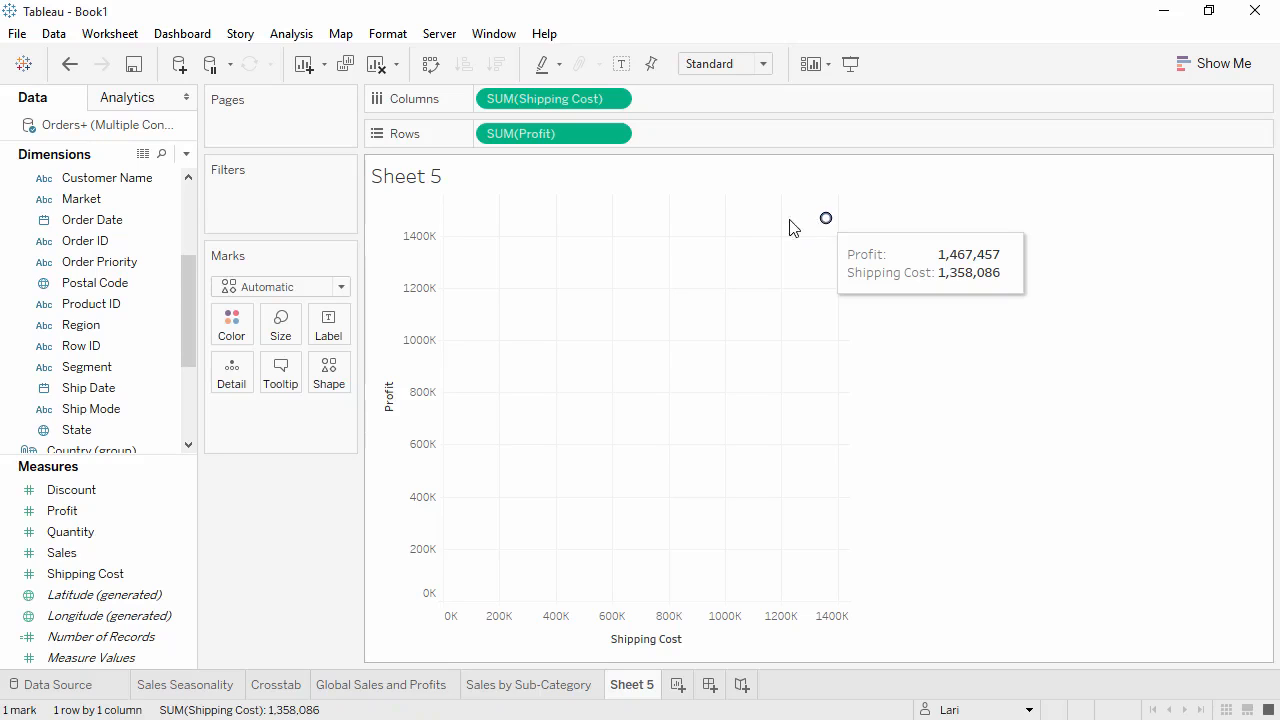
Color the scatter plot marks by Category.
drag(182, 275, 182, 330)
drag(122, 387, 237, 333)
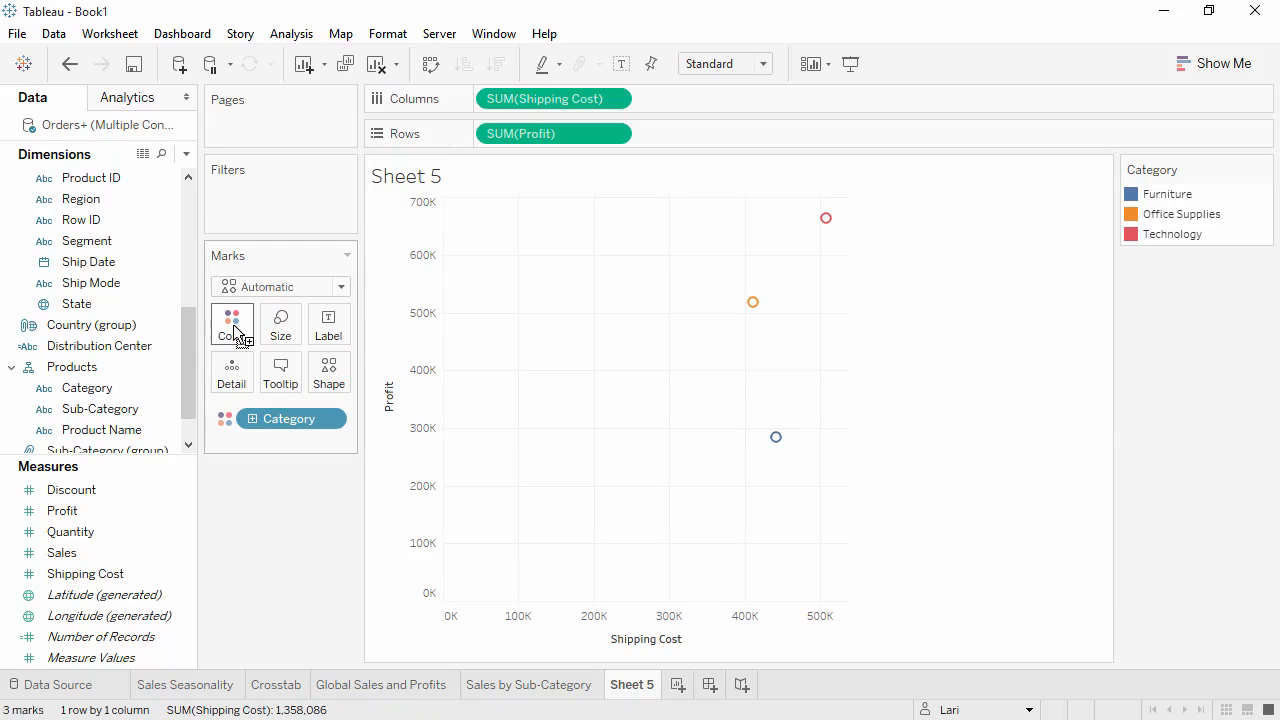
Add Customer ID to the marks' detail, adding all members, and inspect individual mark tooltips.
drag(189, 360, 180, 283)
drag(114, 199, 237, 386)
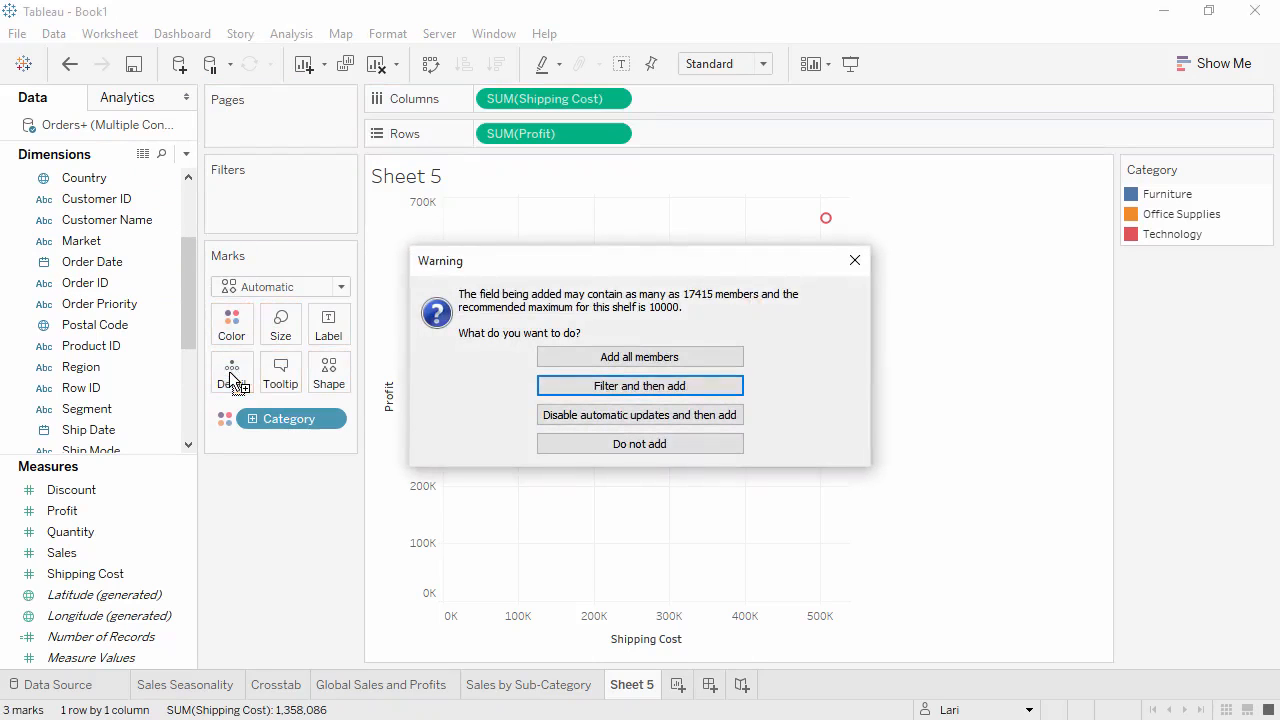
click(545, 357)
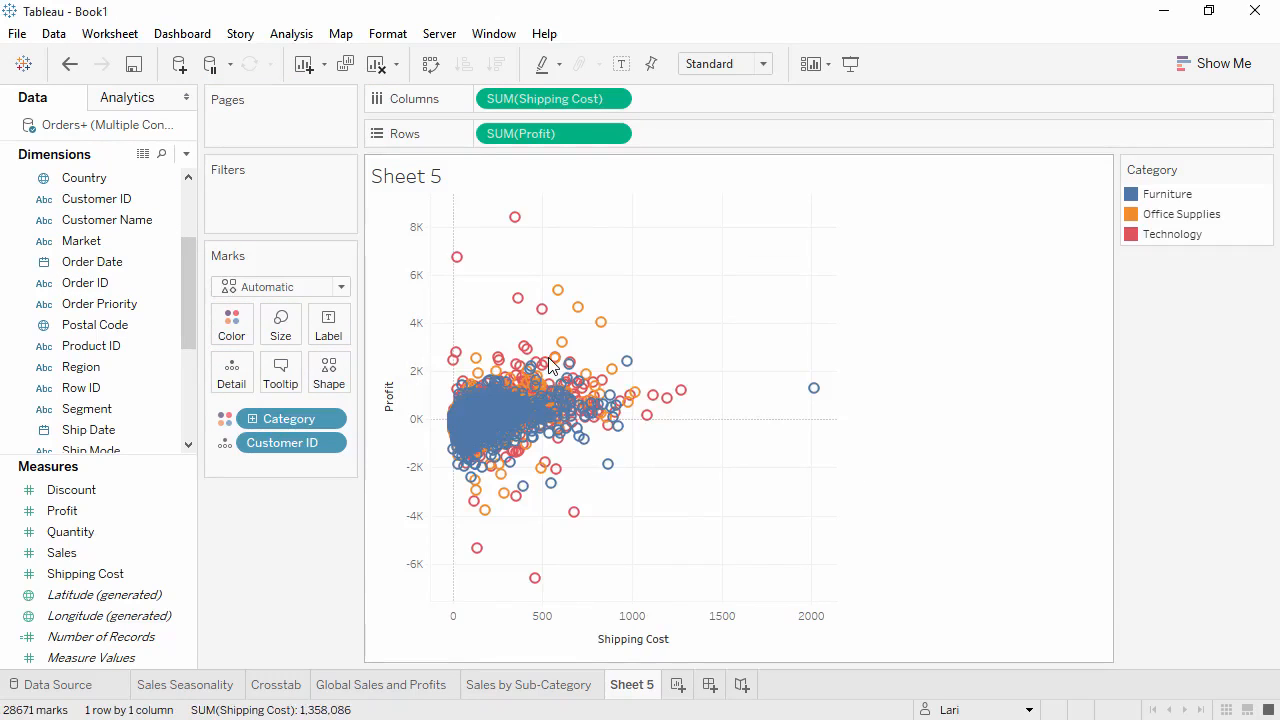
mouse_move(553, 361)
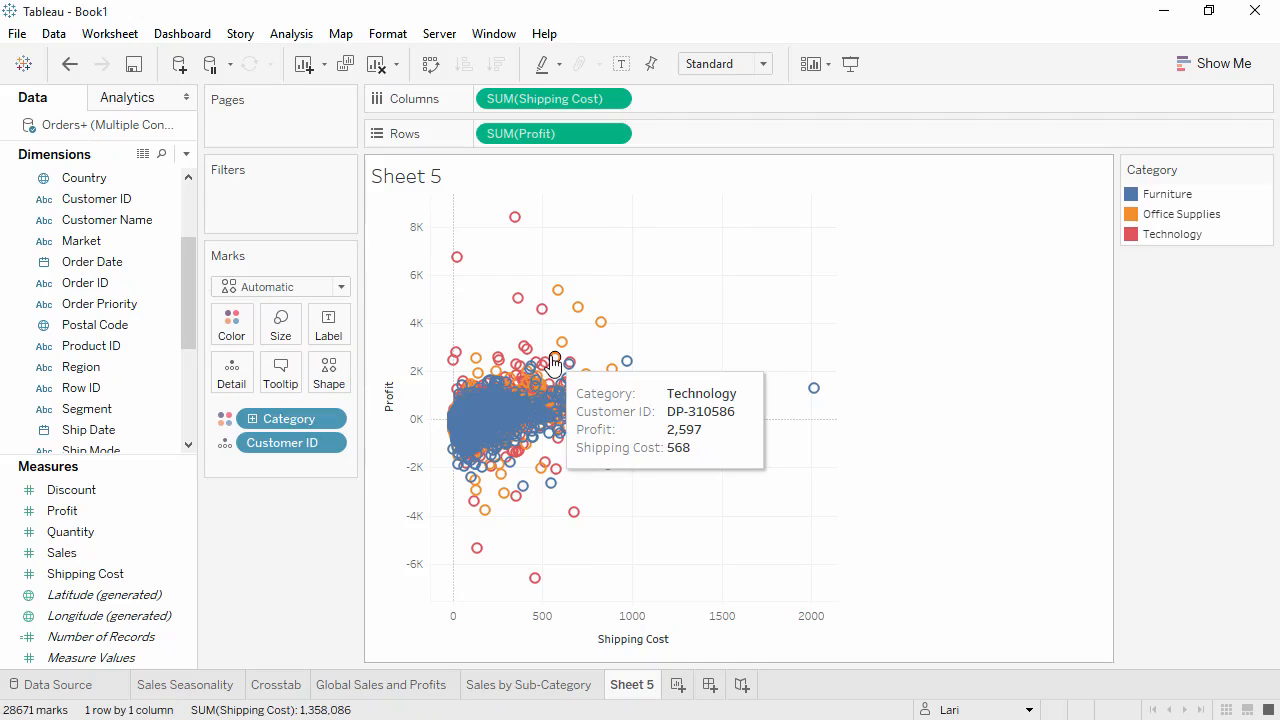
mouse_move(468, 272)
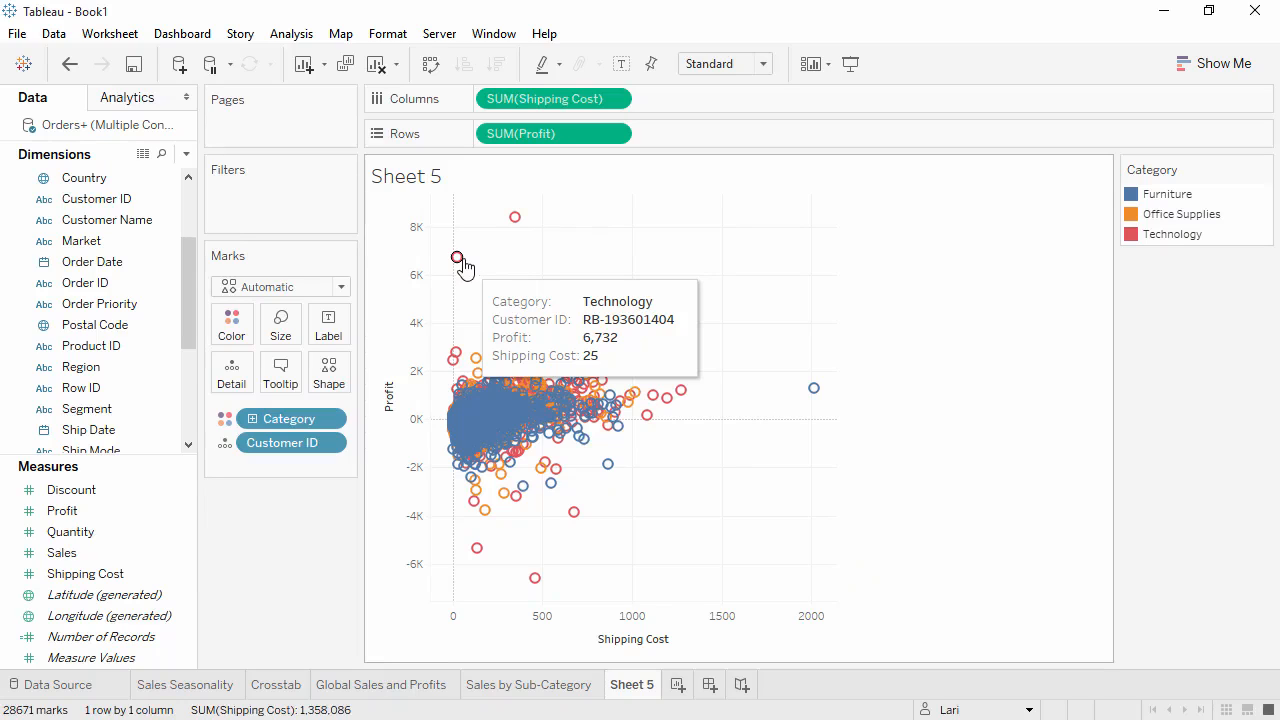
Turn off Aggregate Measures, then undo the change.
click(282, 36)
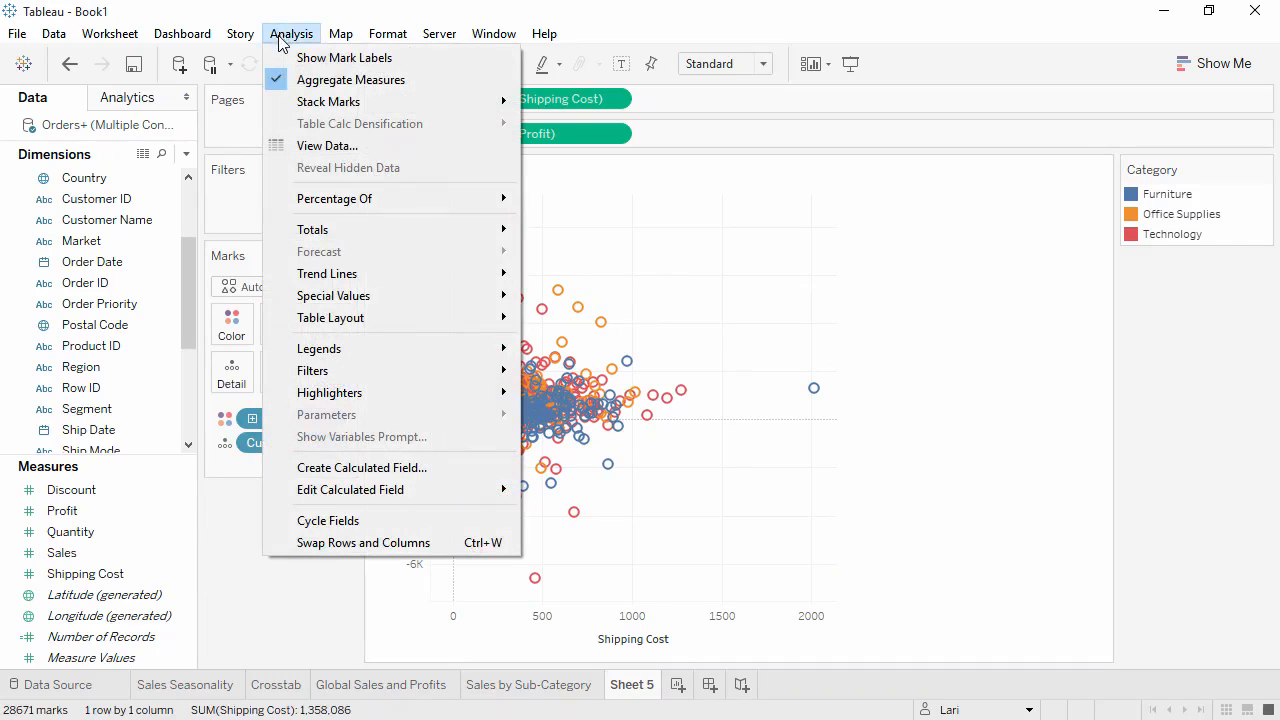
click(297, 84)
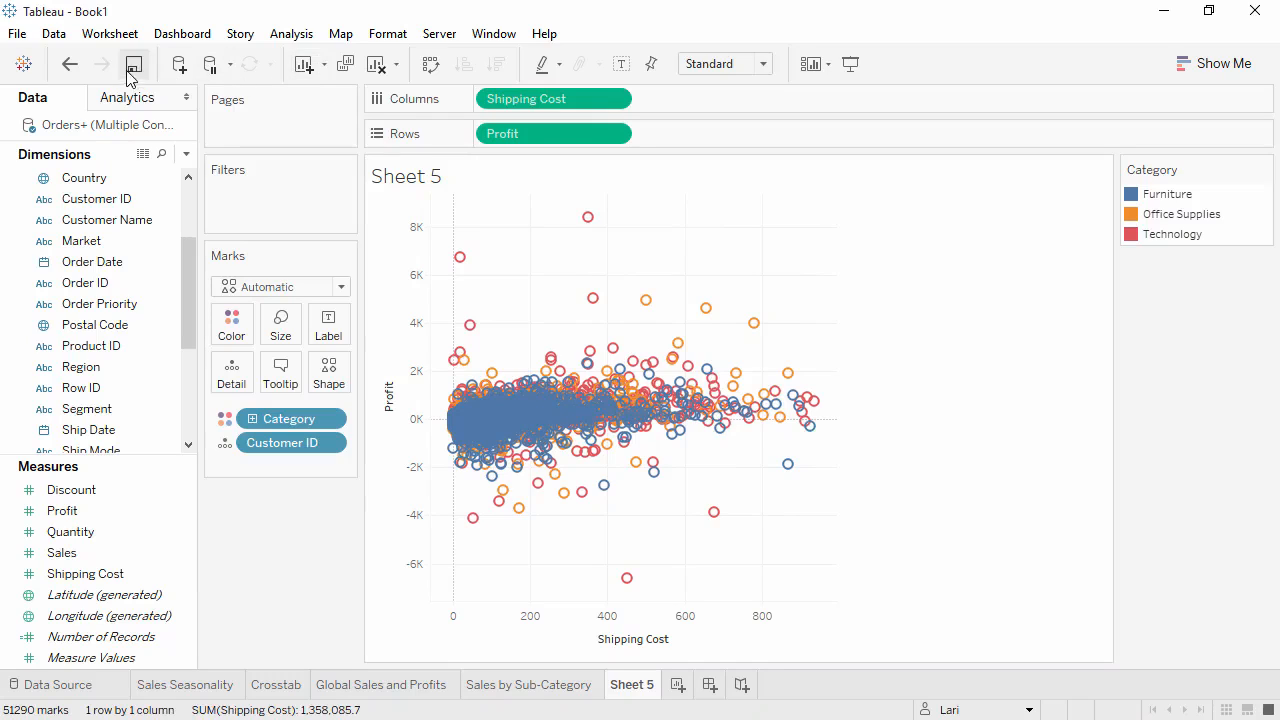
click(69, 64)
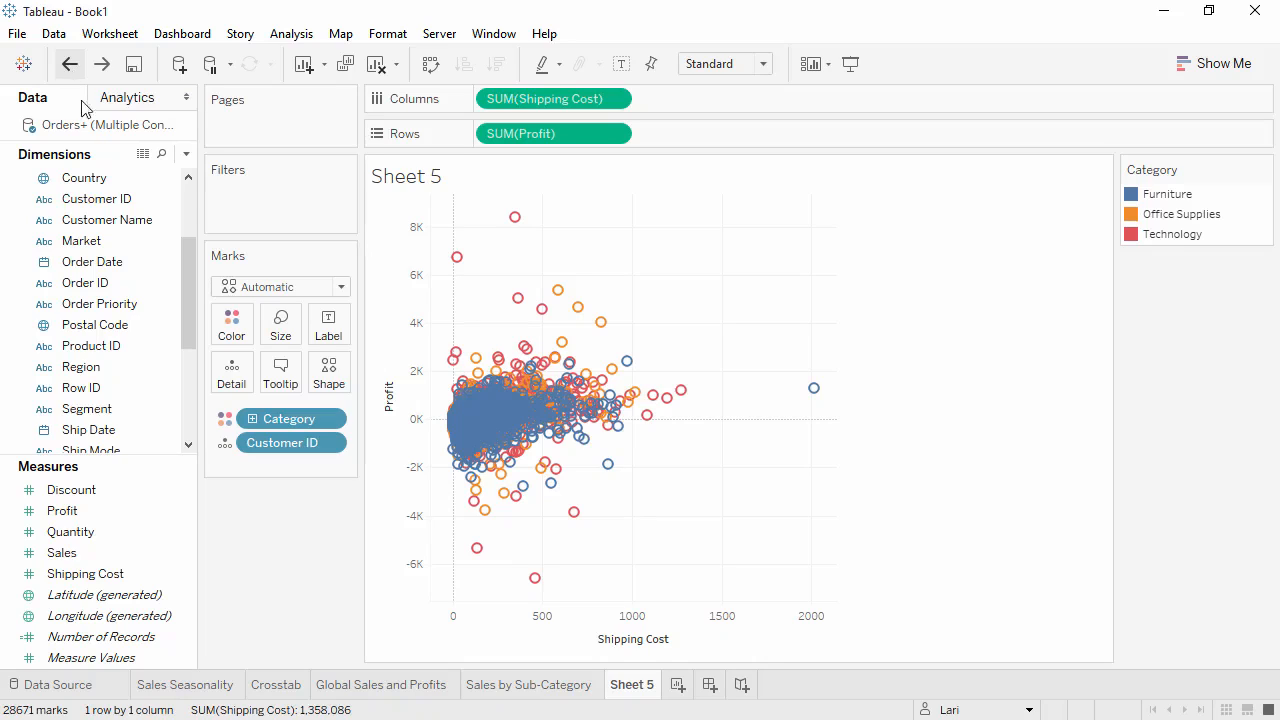
Use Category as a mark label instead of color and add Sub-Category to the labels.
click(225, 418)
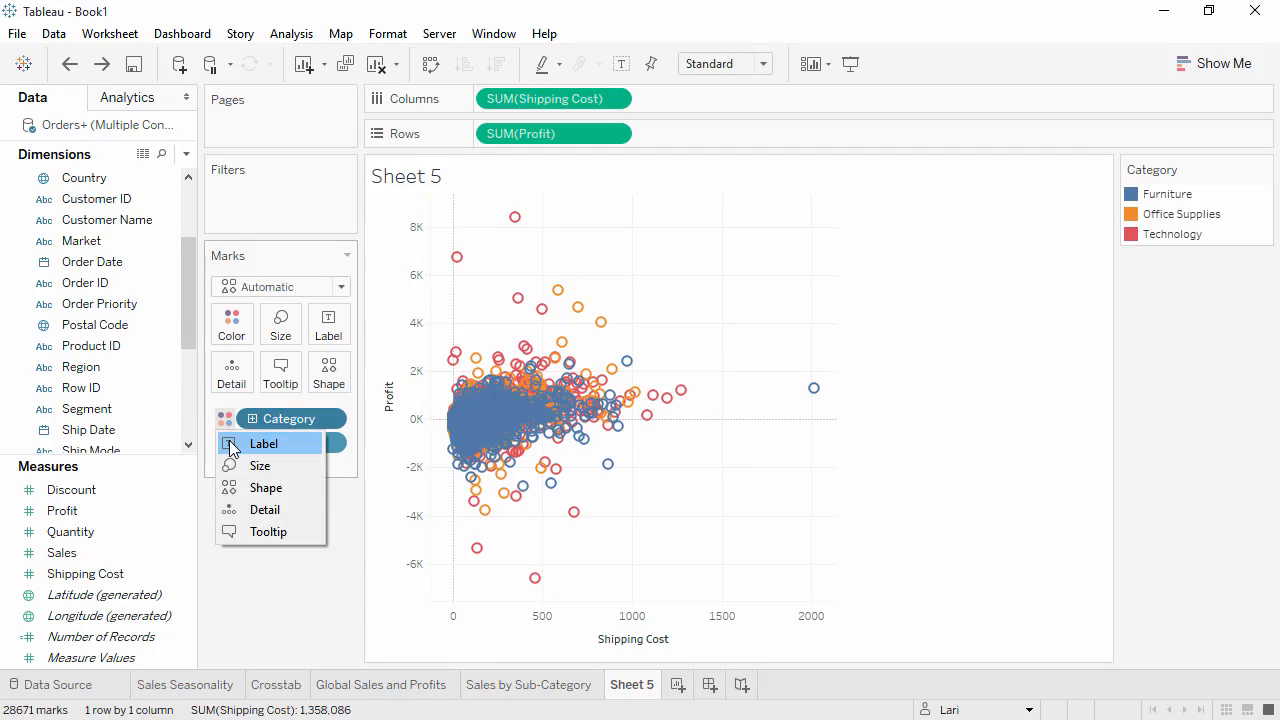
click(263, 443)
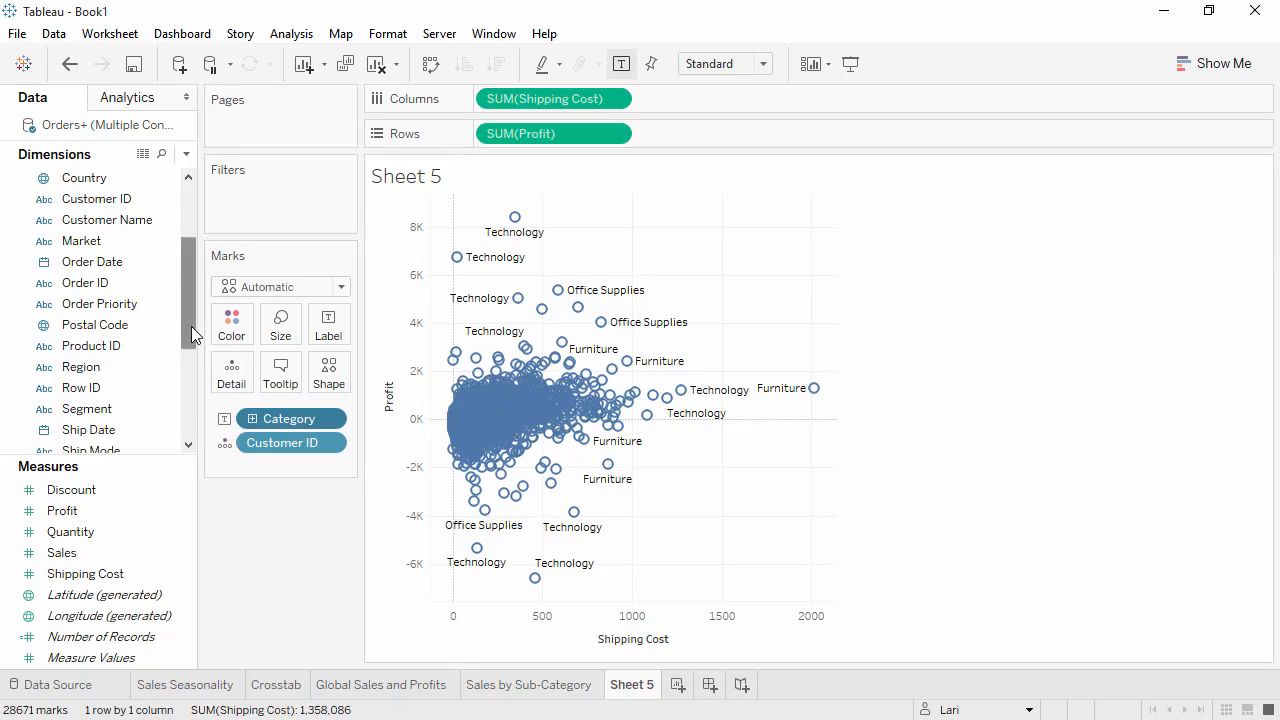
drag(191, 328, 183, 417)
drag(98, 367, 332, 337)
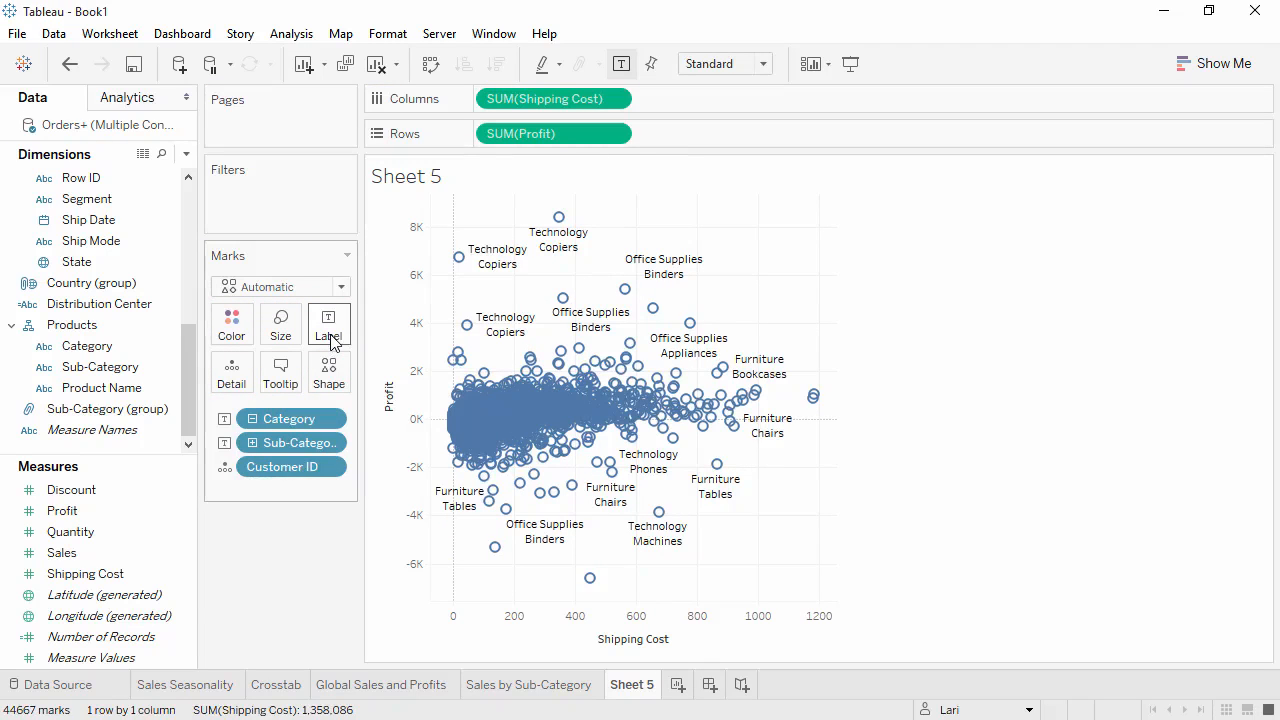
Italicize the Sub-Category line in the mark label text, then turn mark labels off.
click(332, 336)
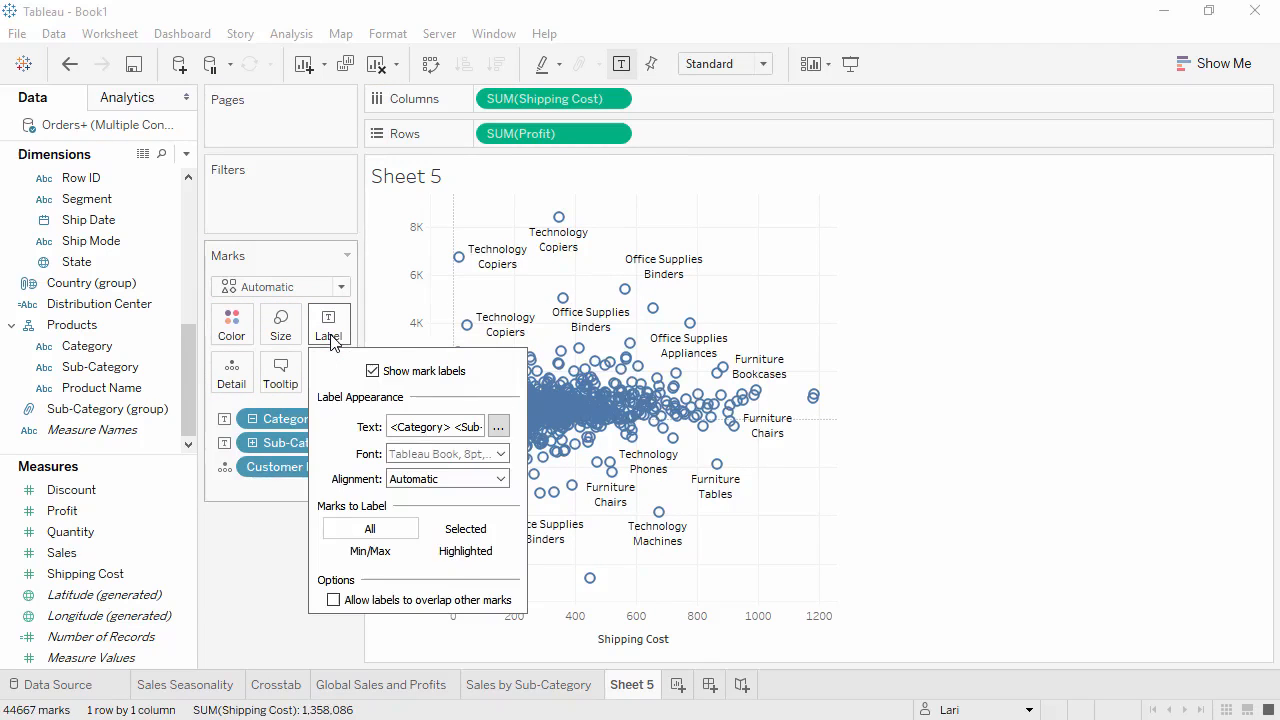
click(498, 428)
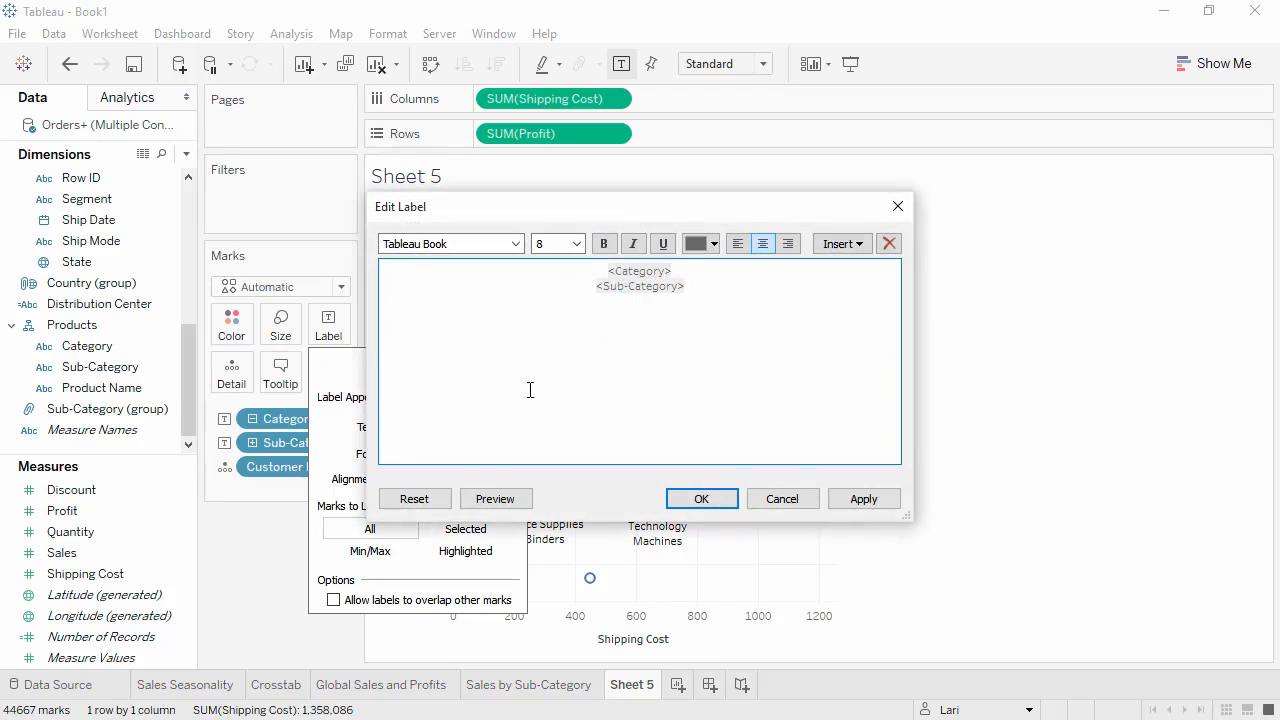
drag(645, 287, 580, 286)
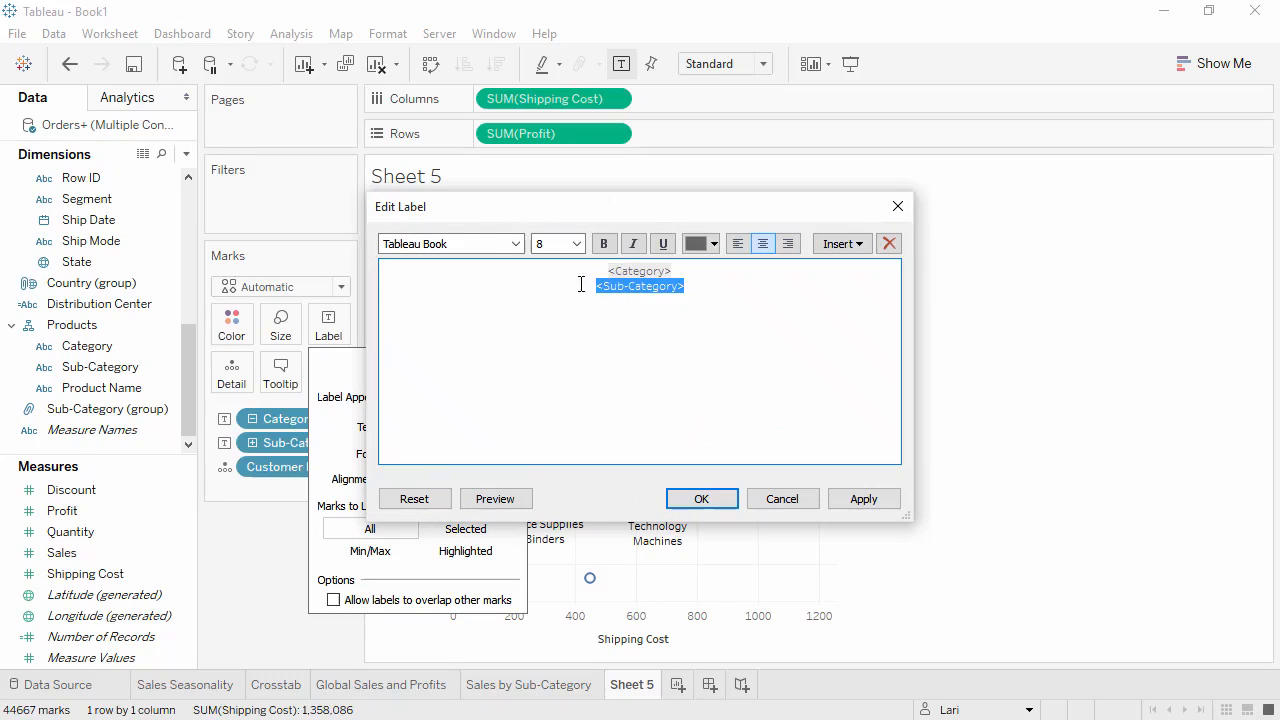
click(633, 244)
click(699, 499)
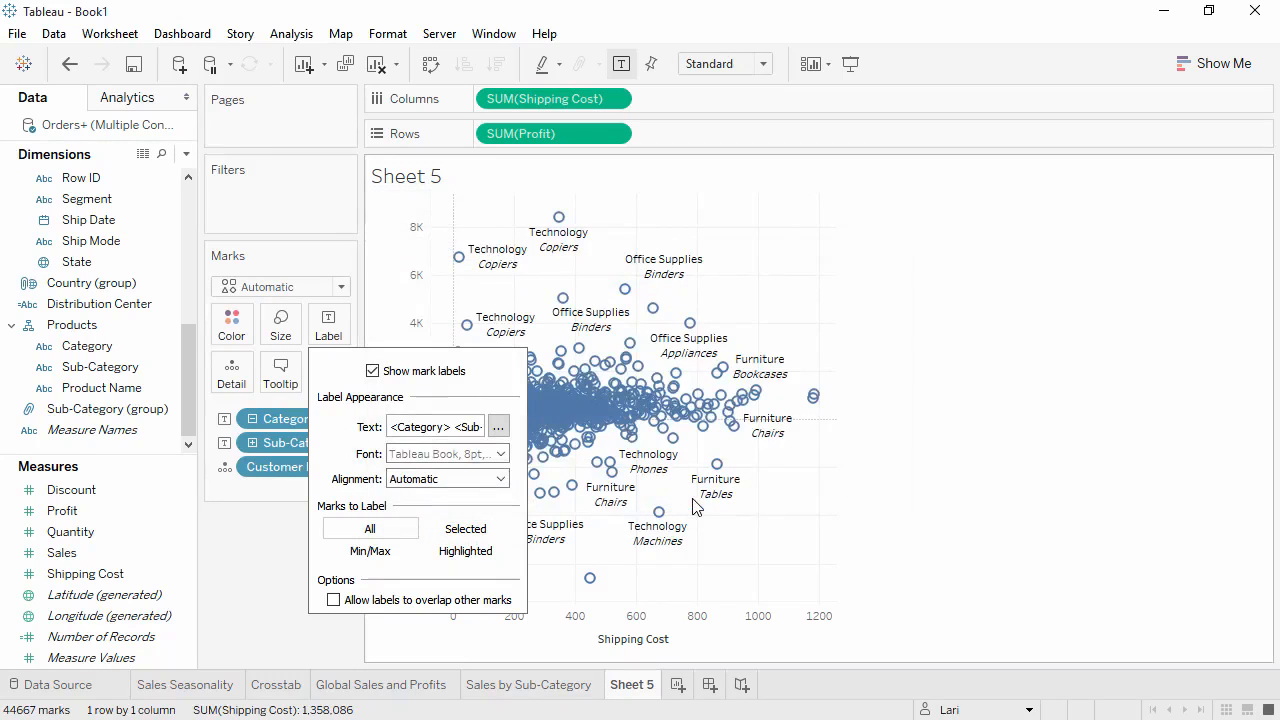
click(372, 371)
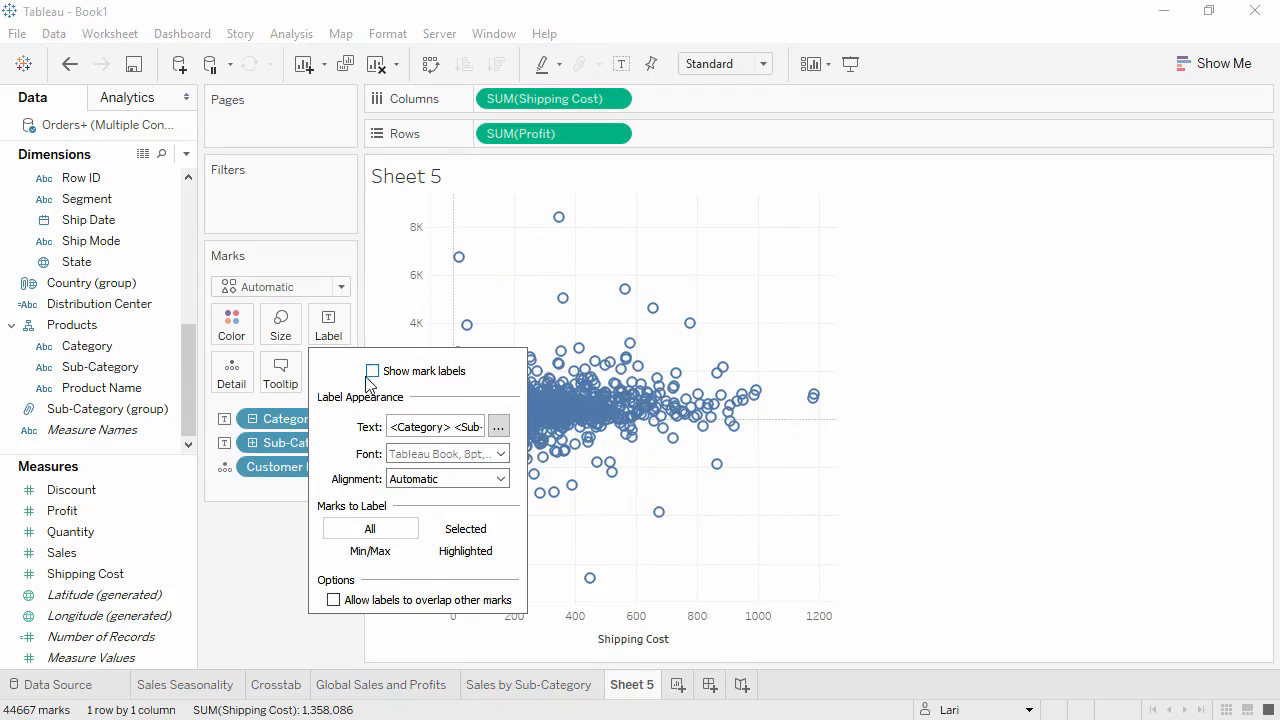
click(250, 545)
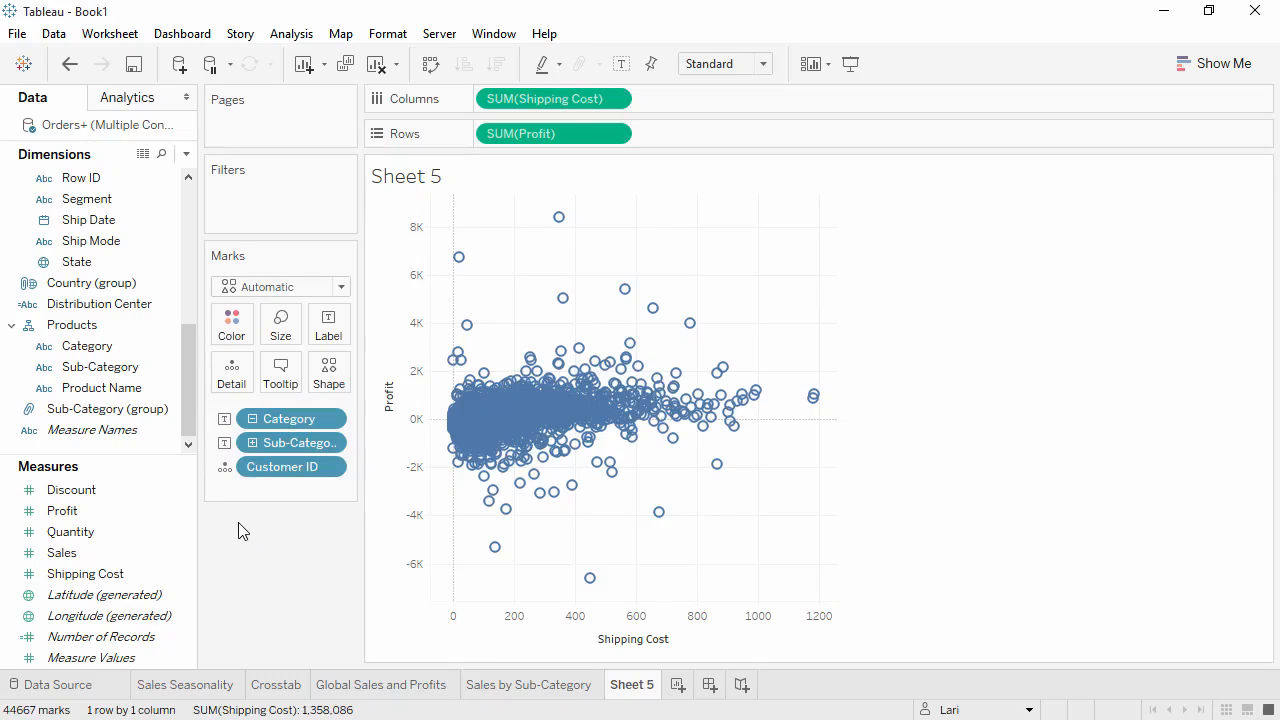
Size the scatter plot marks by the Returned field.
drag(191, 421, 188, 270)
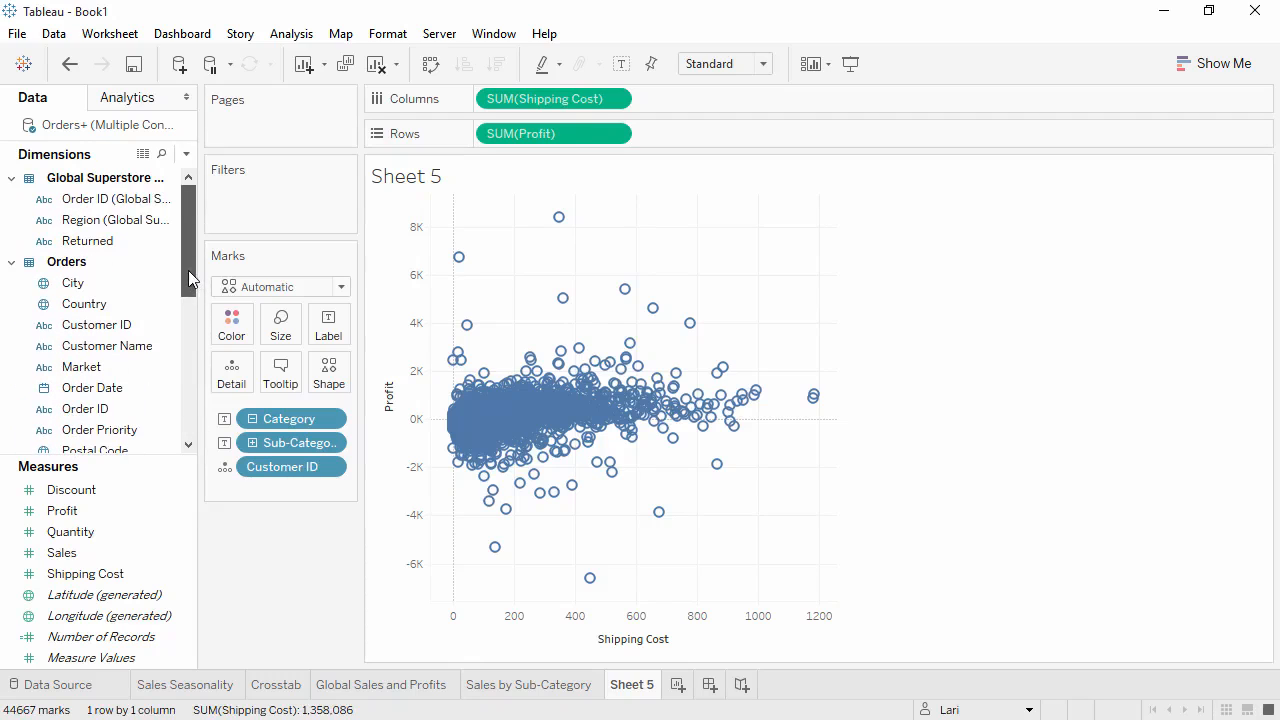
click(105, 245)
drag(108, 252, 283, 333)
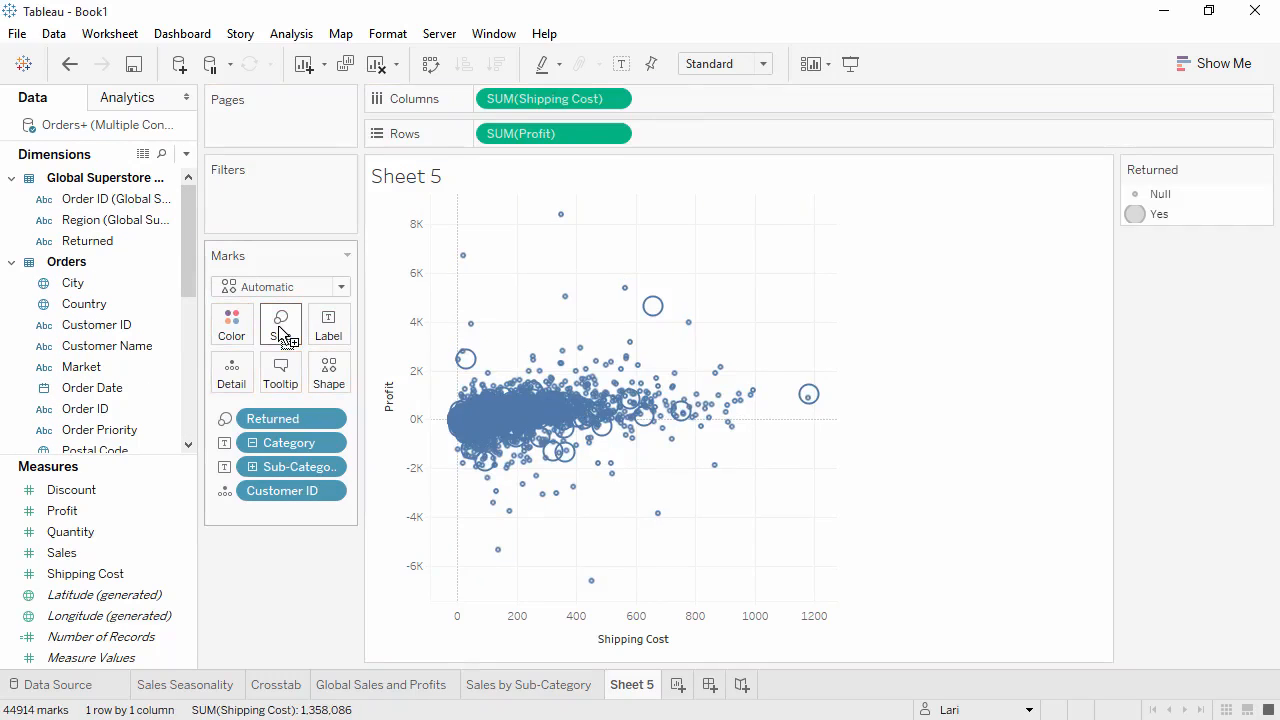
Remove Sub-Category and Returned from the scatter plot marks and switch Category from label to color.
mouse_move(809, 395)
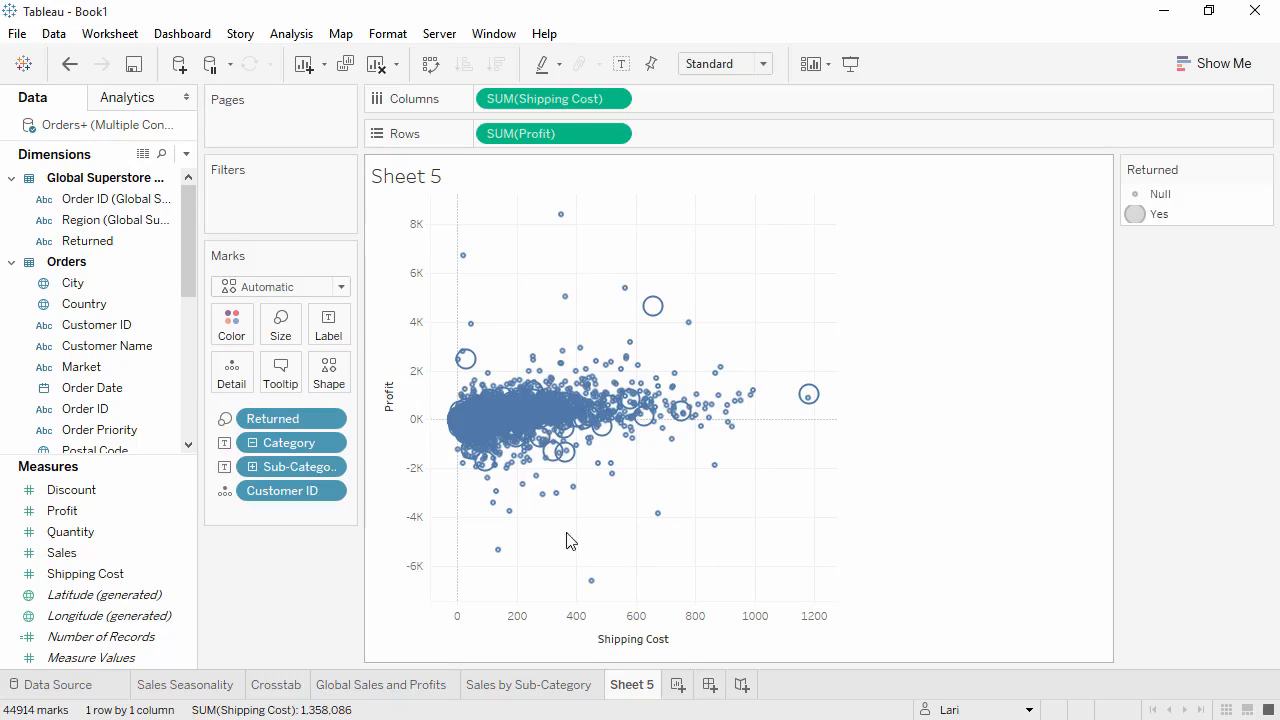
drag(290, 468, 287, 556)
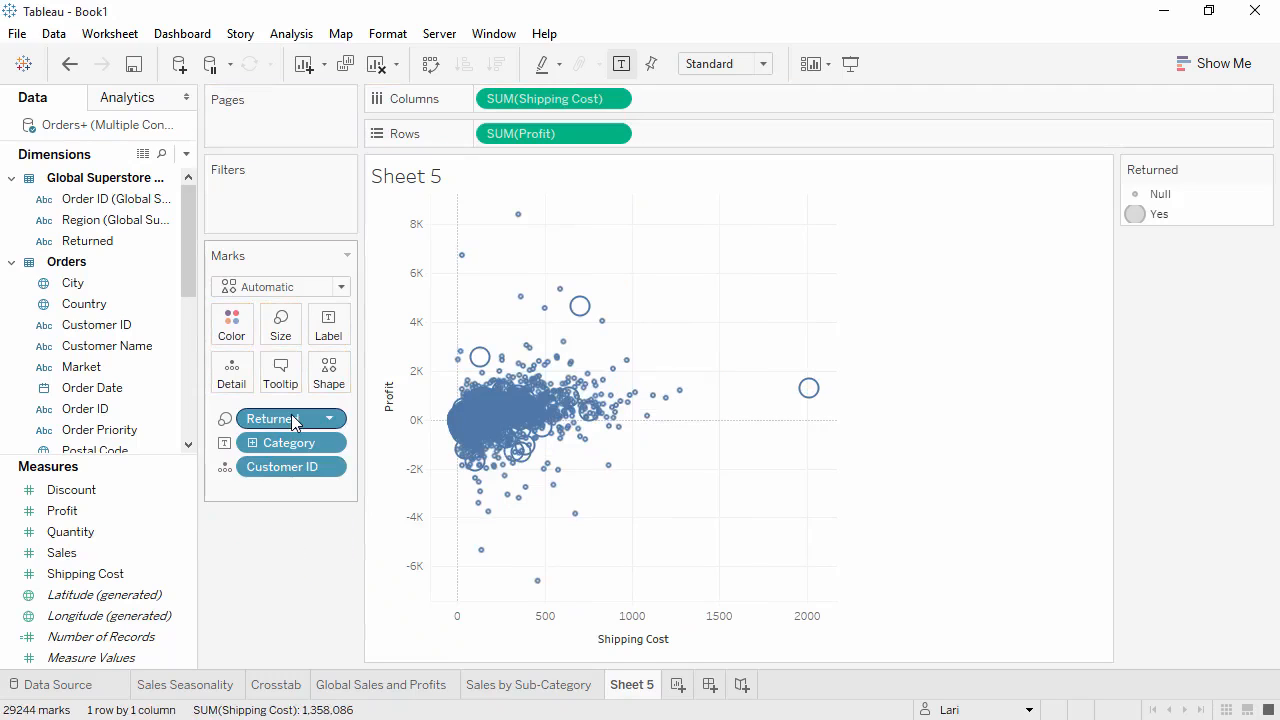
drag(291, 414, 286, 560)
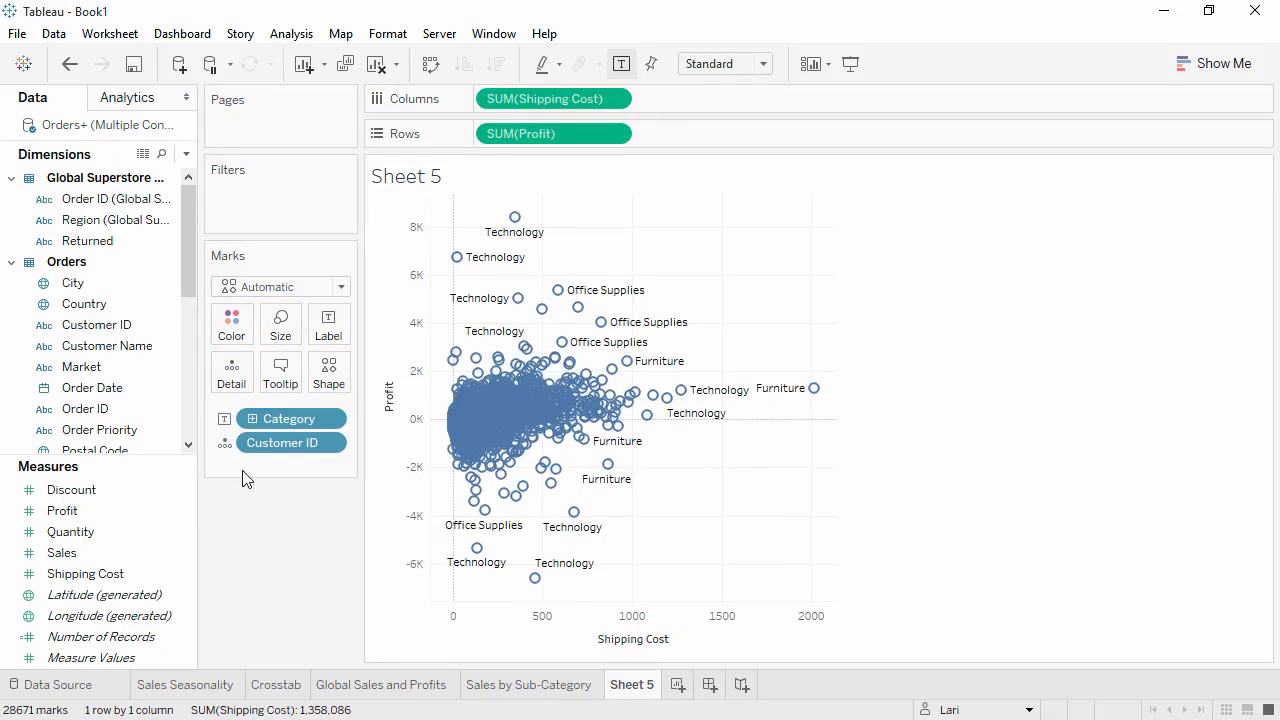
click(225, 419)
click(258, 443)
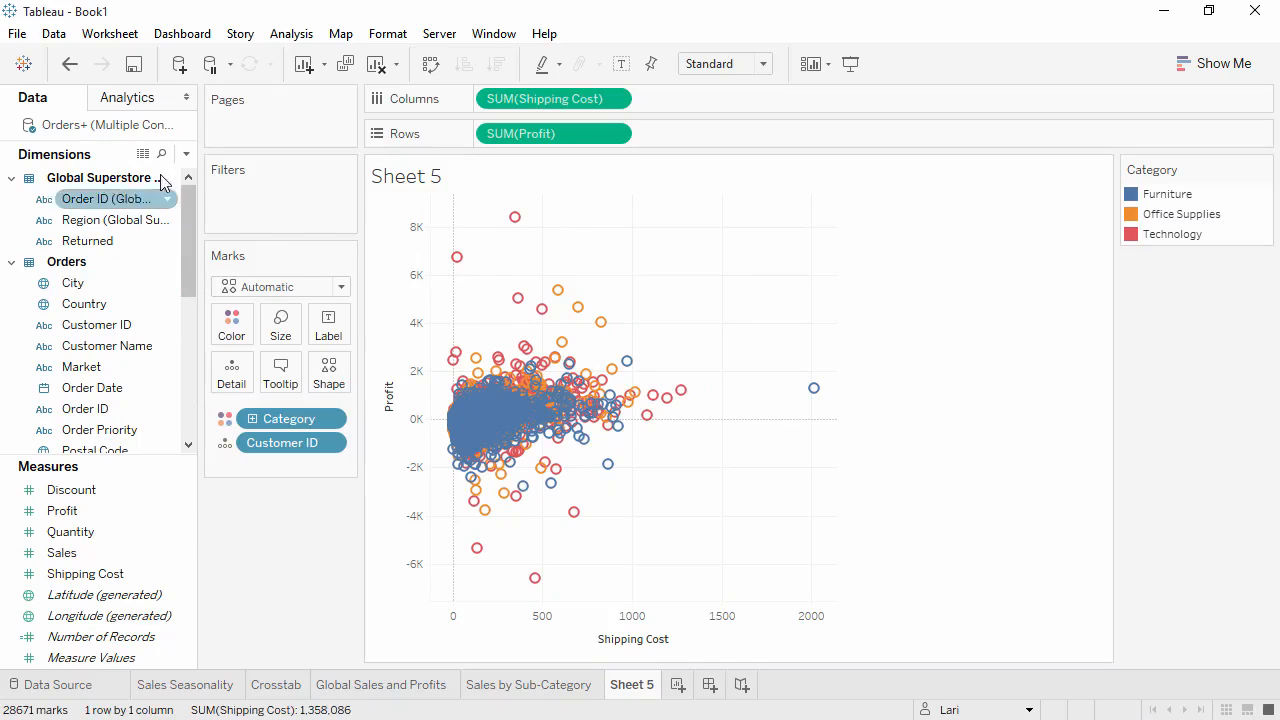
Add trend lines to the scatter plot, inspect one, then remove them.
click(128, 97)
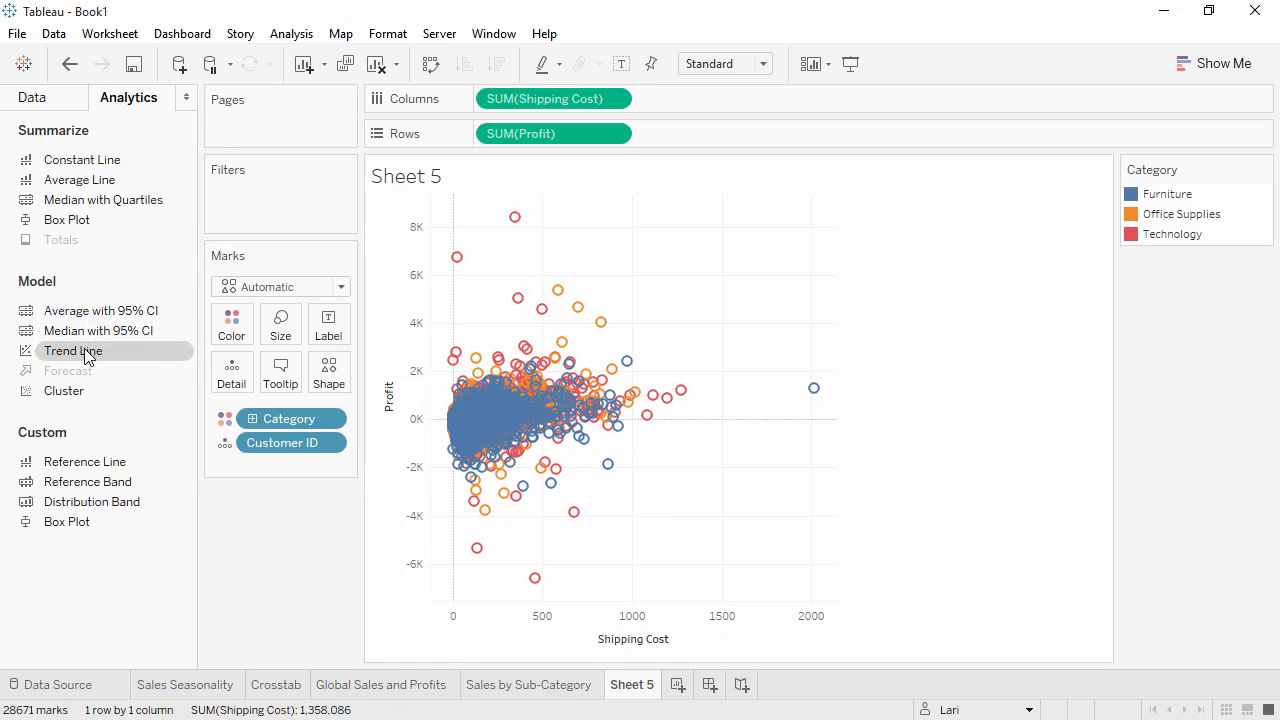
drag(89, 350, 557, 228)
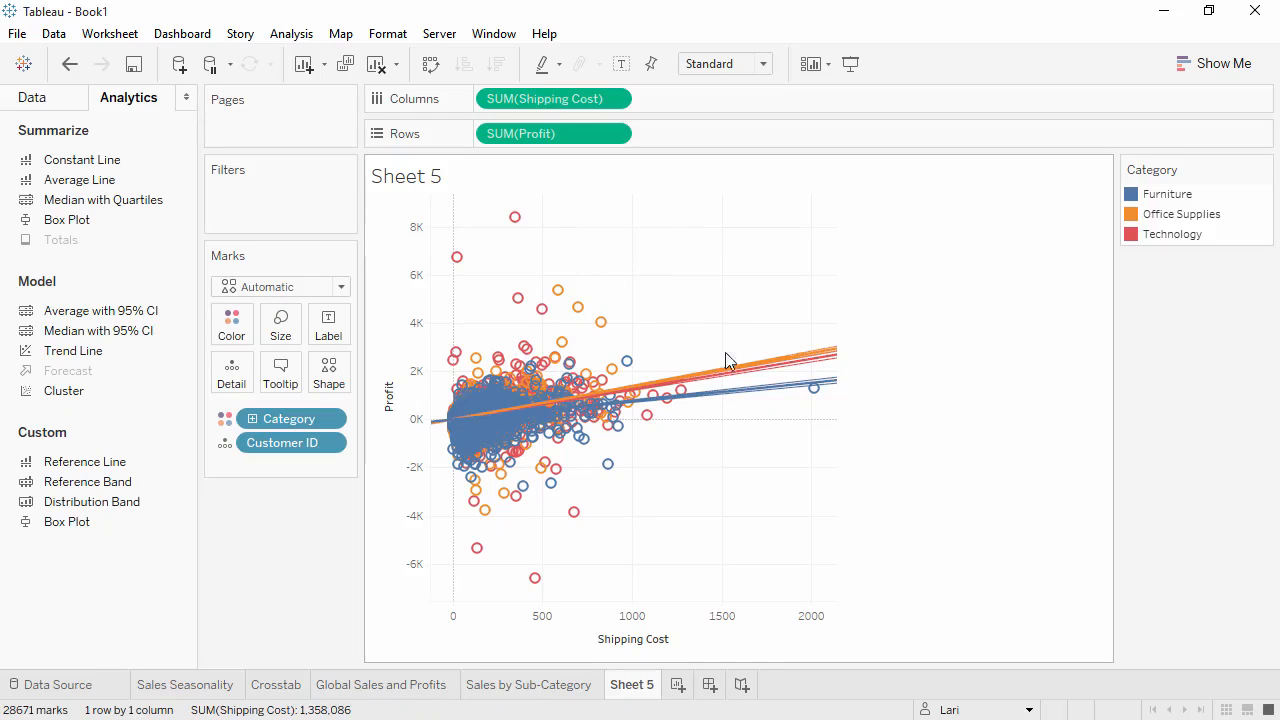
mouse_move(752, 398)
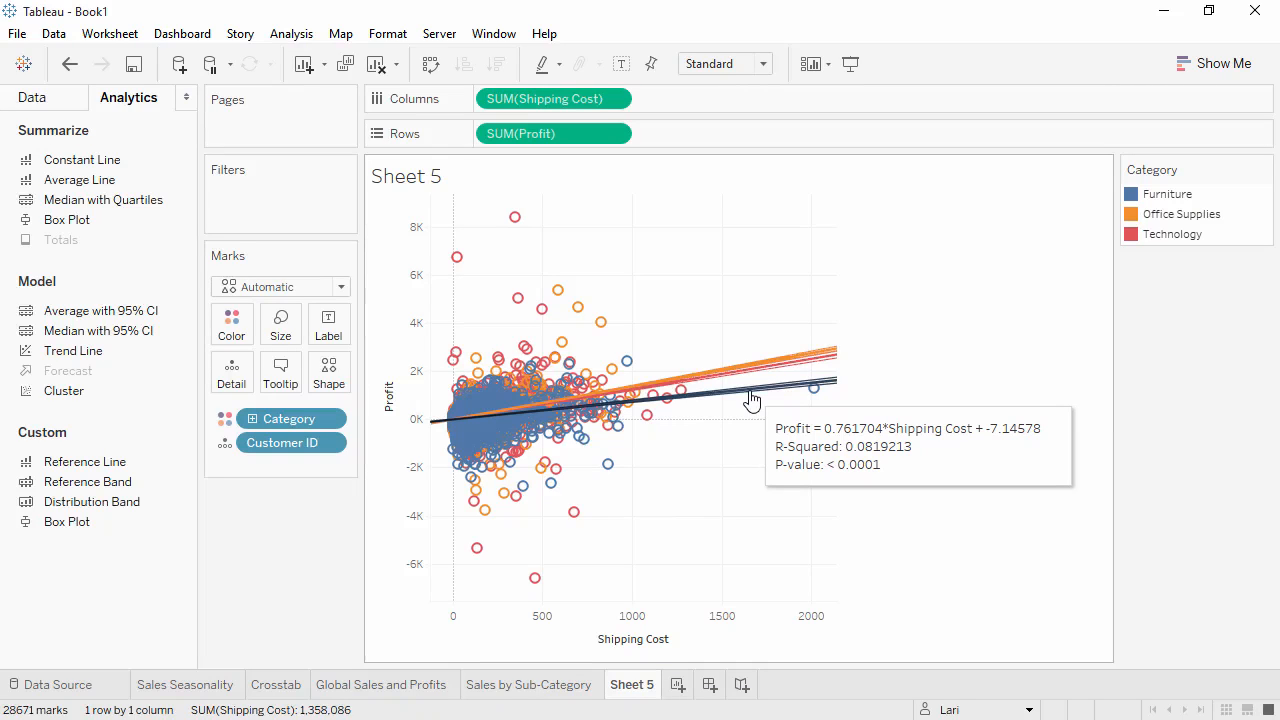
drag(752, 398, 276, 550)
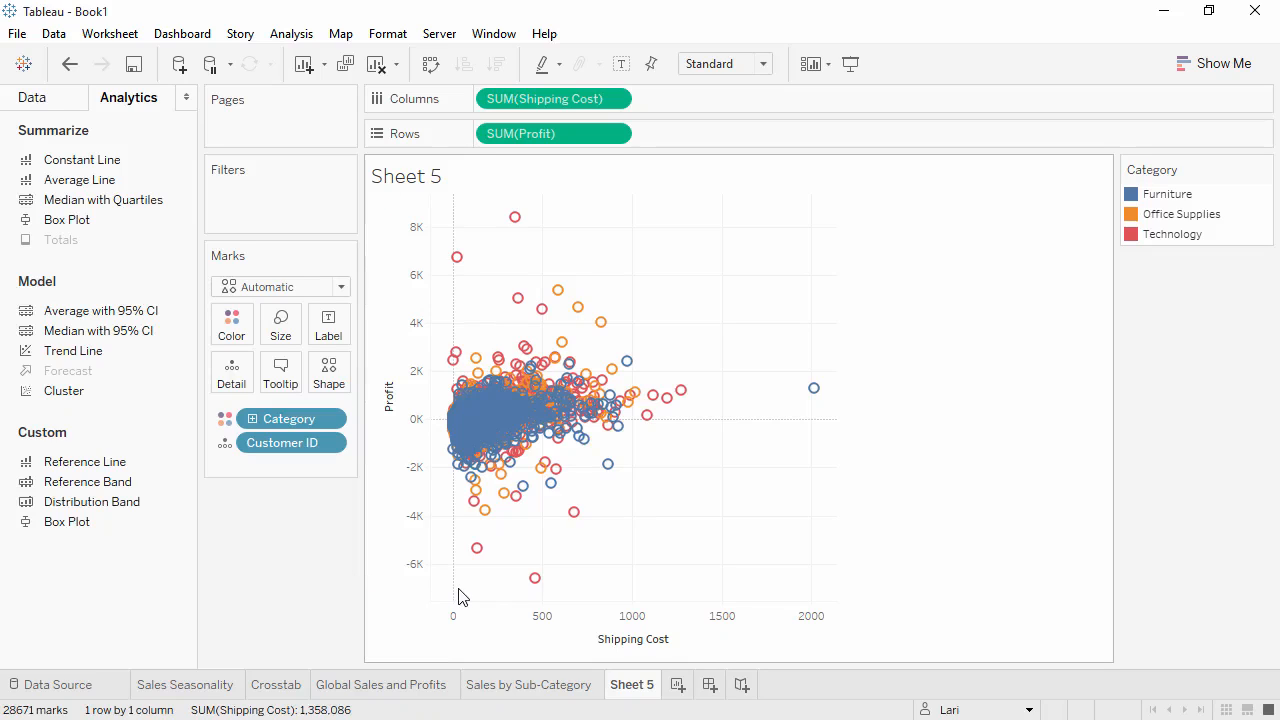
Select the marks with large losses and view their underlying summary and full data.
drag(459, 595, 653, 487)
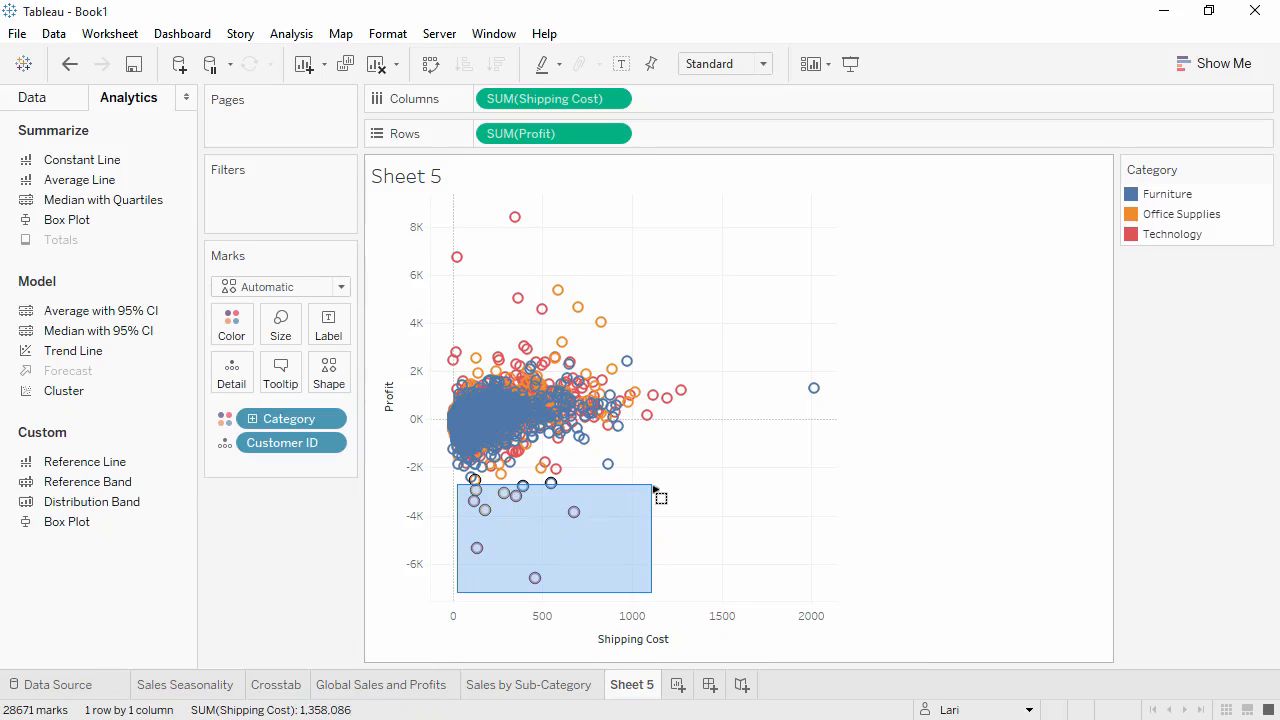
drag(654, 489, 655, 491)
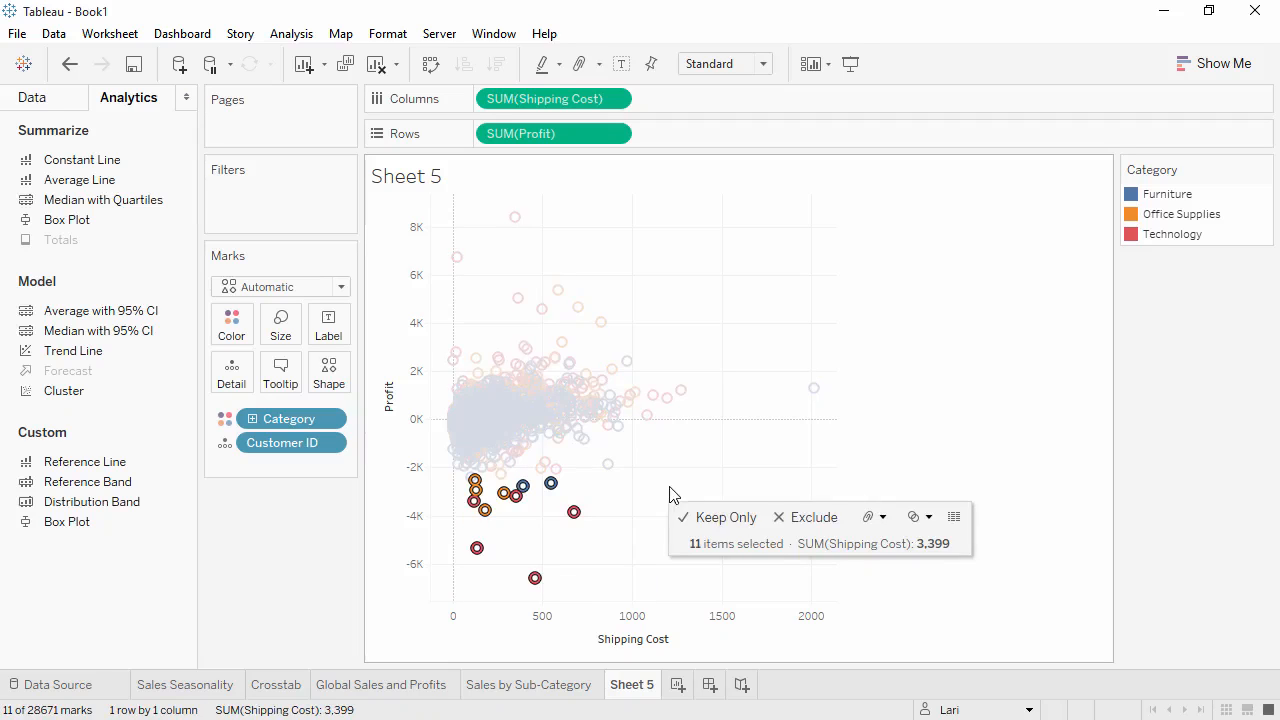
click(954, 516)
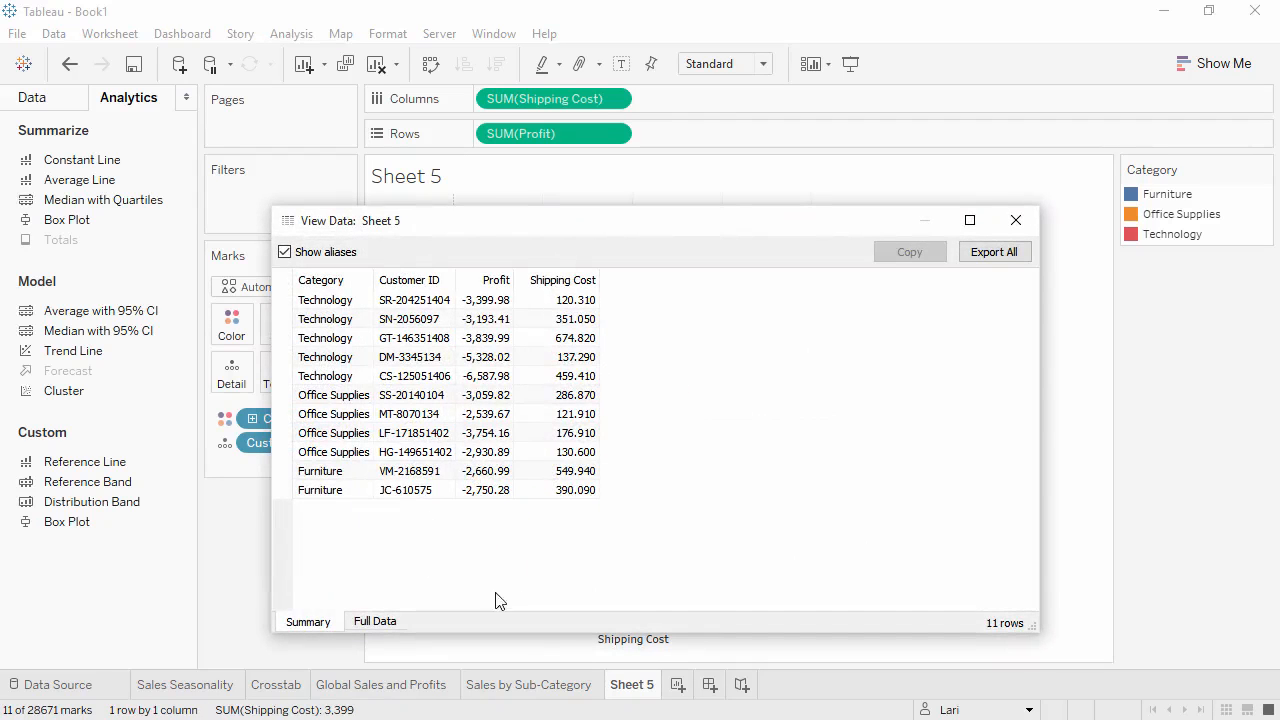
click(390, 622)
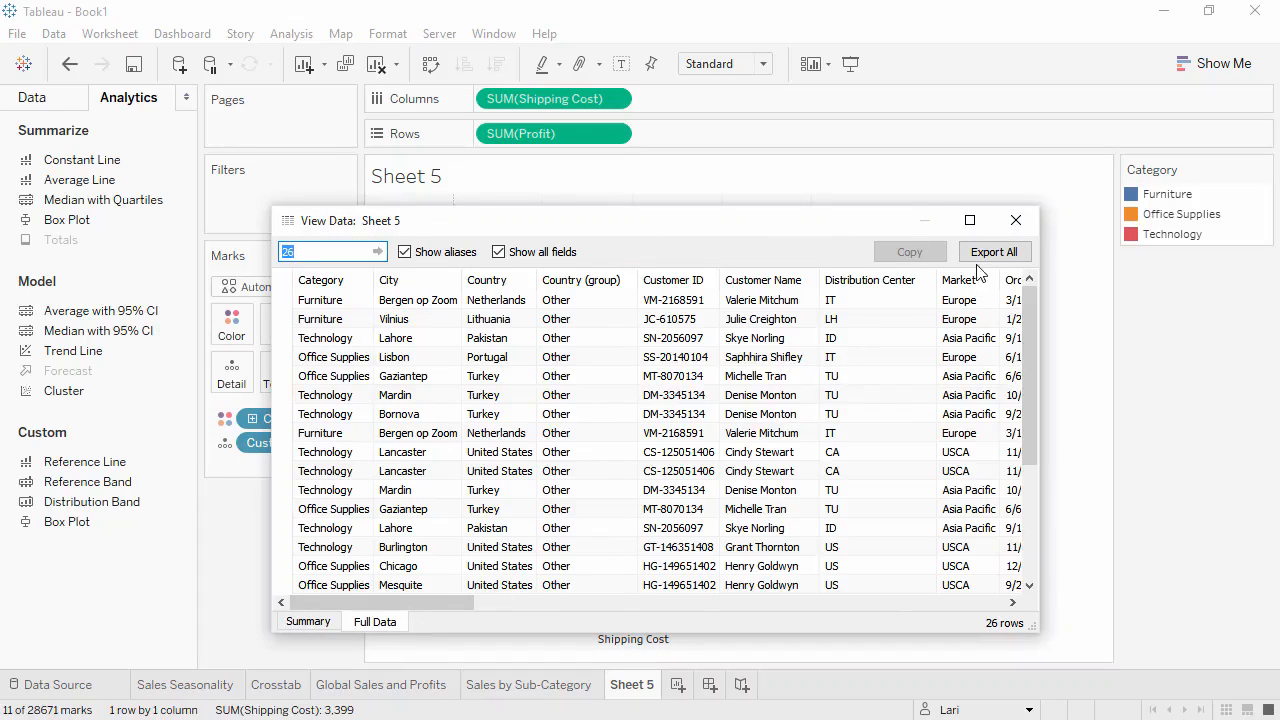
click(1014, 221)
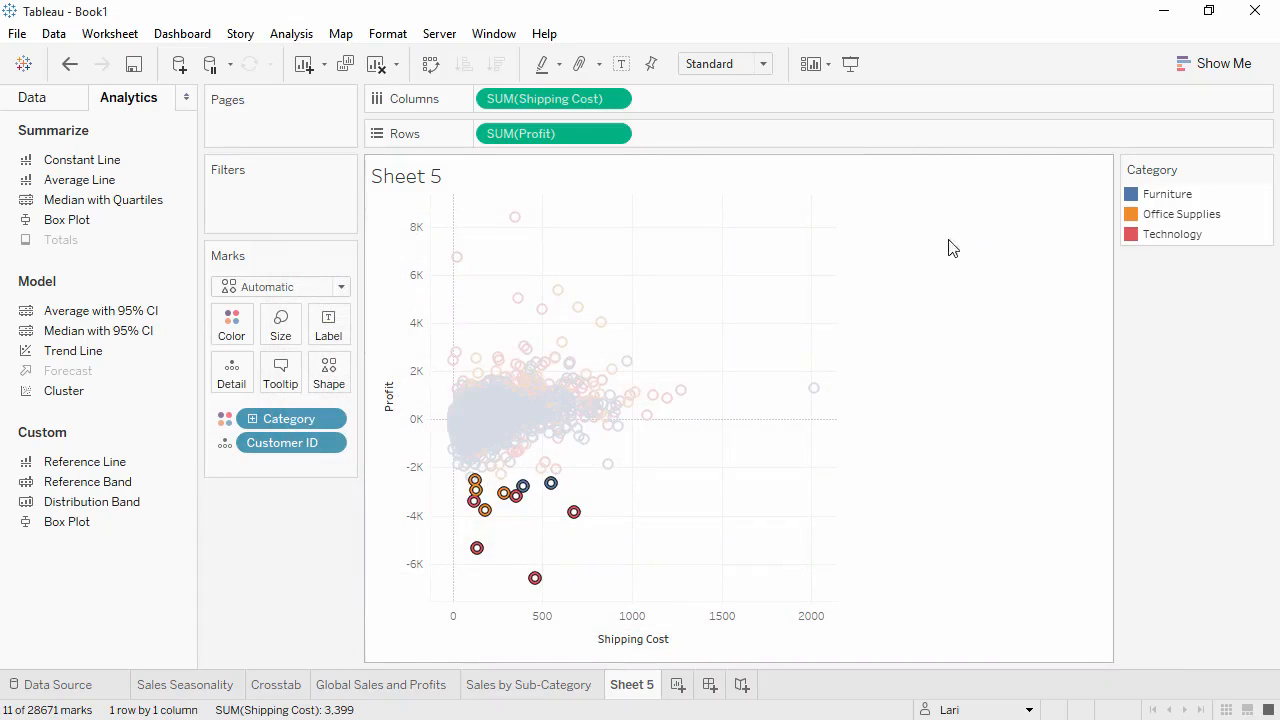
Use Category as the mark shape instead of color and color all marks gray.
click(225, 443)
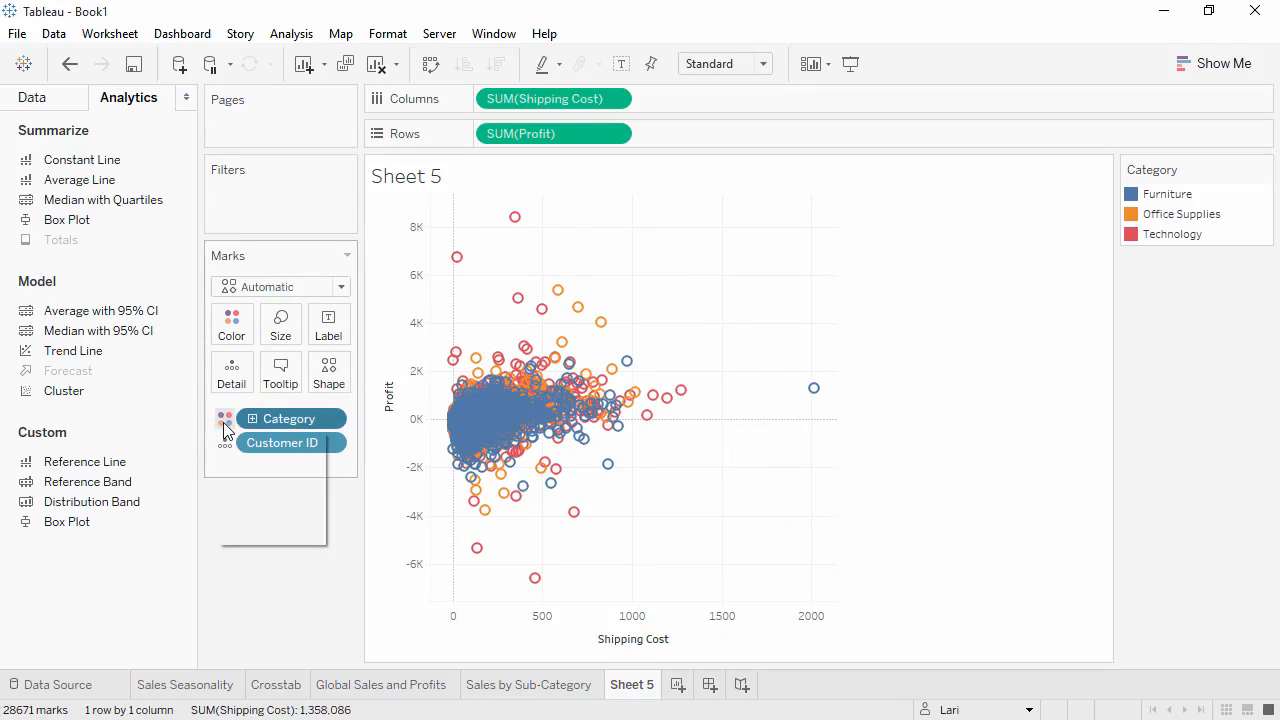
click(230, 487)
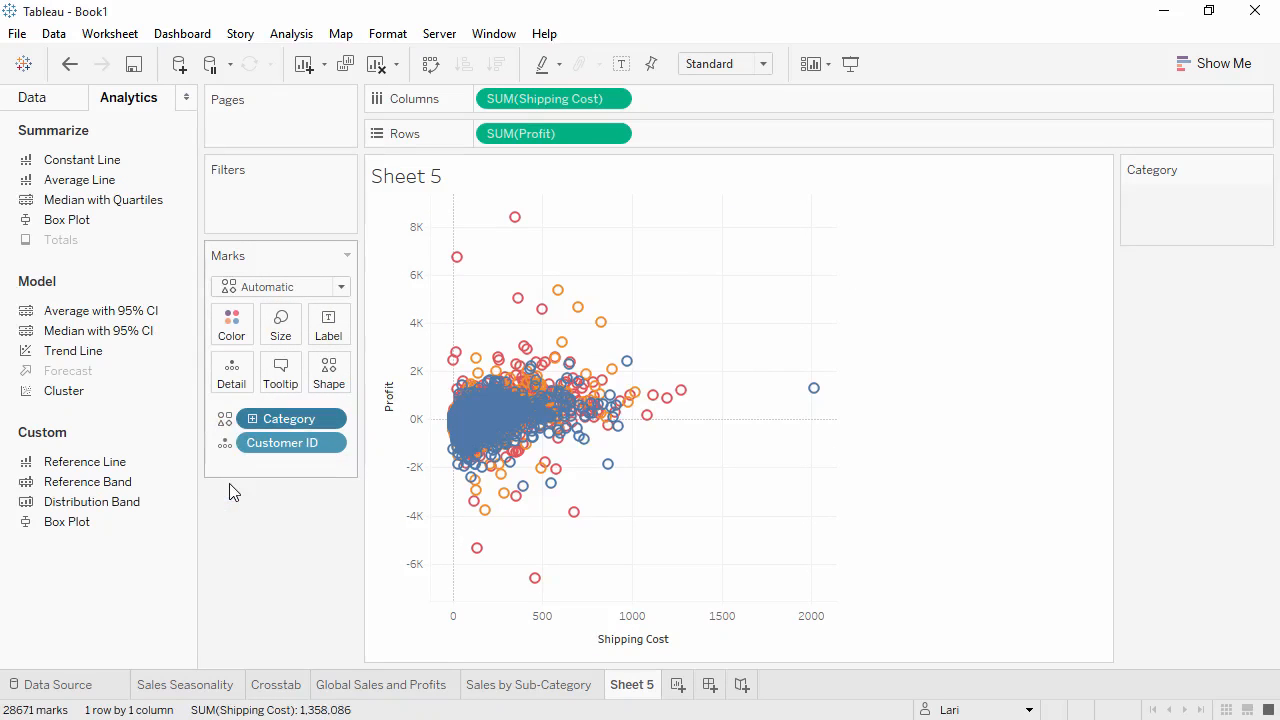
click(236, 343)
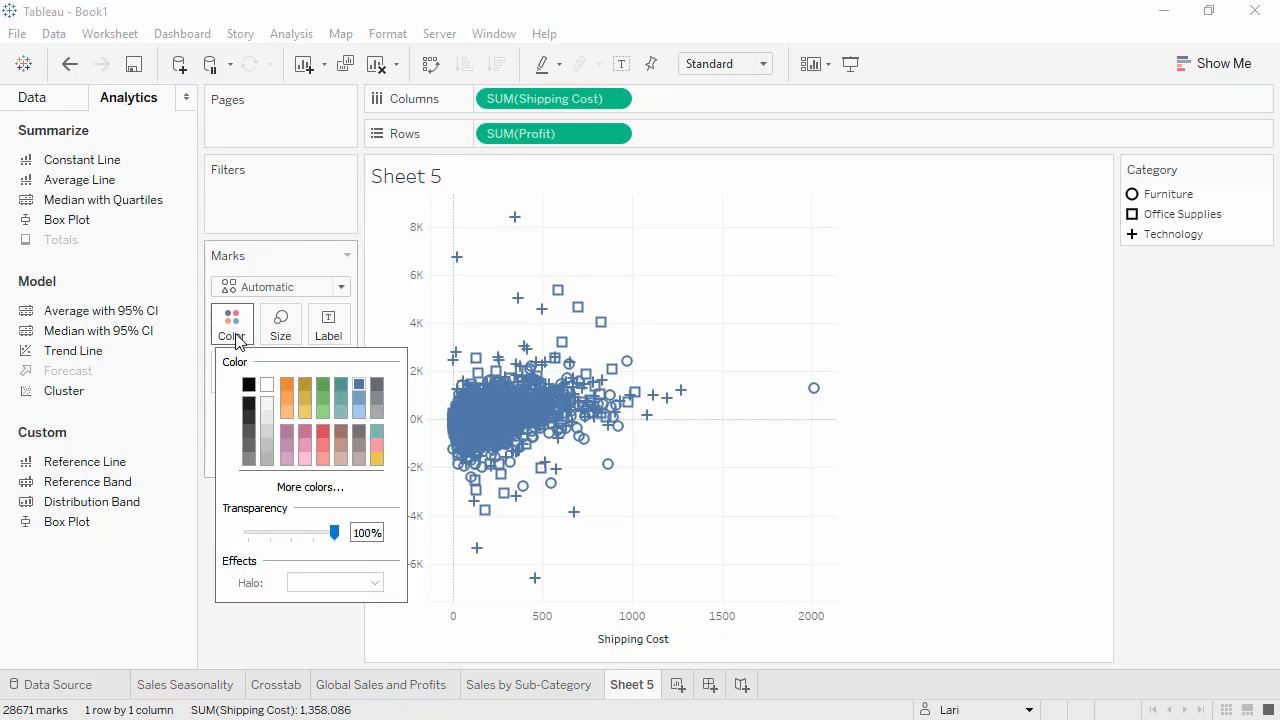
click(378, 413)
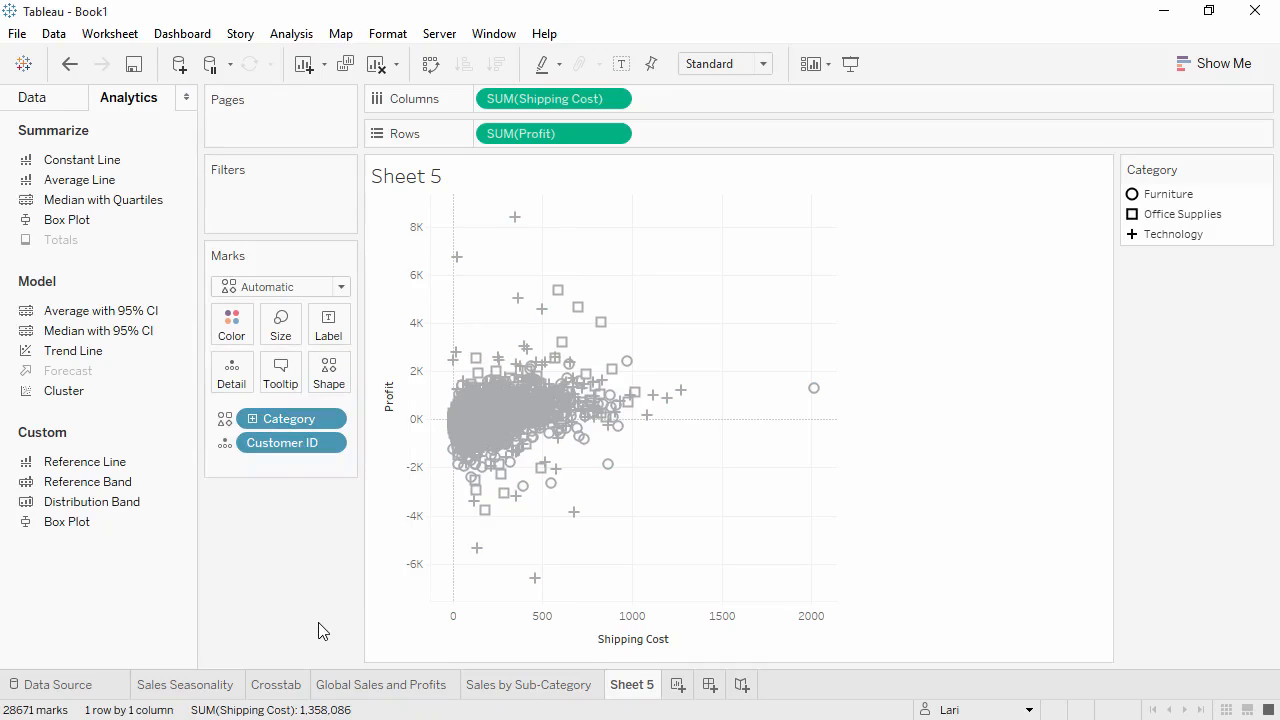
Rename the sheet to Customer Breakdown.
double_click(631, 690)
text(Customer Breakdown)
key(Return)
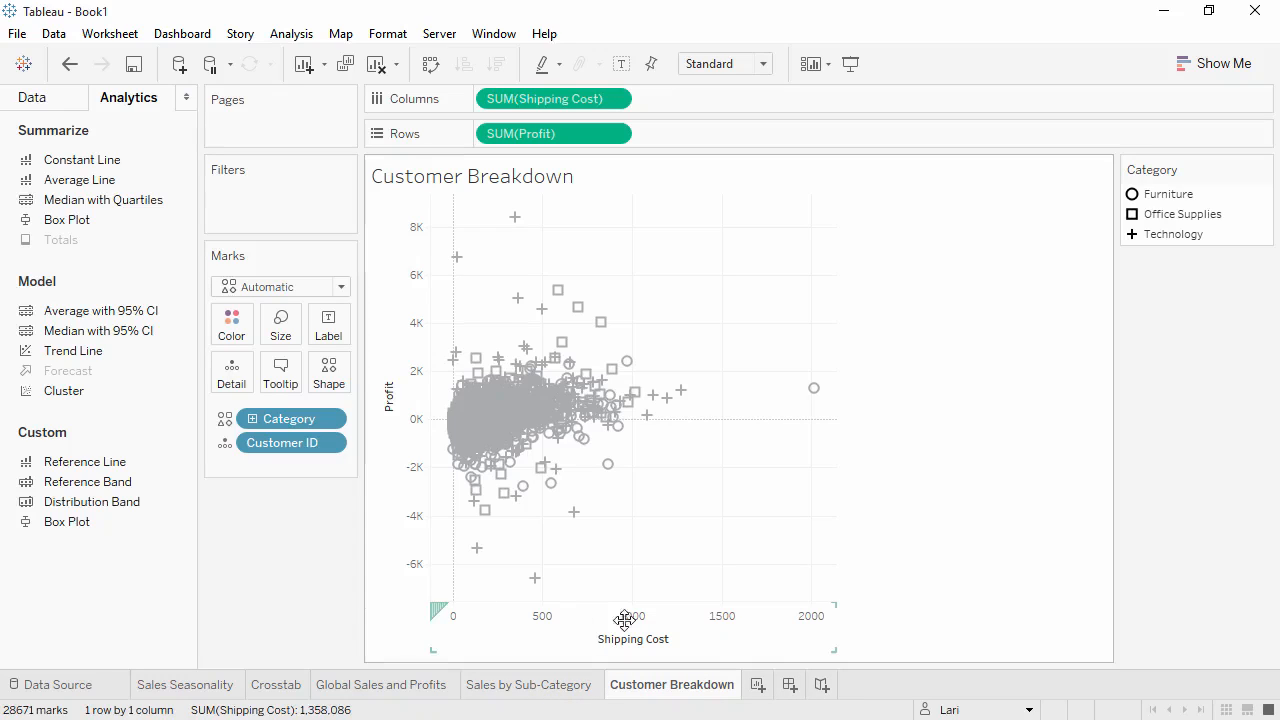
Create a new dashboard named Sales Dashboard.
click(1228, 709)
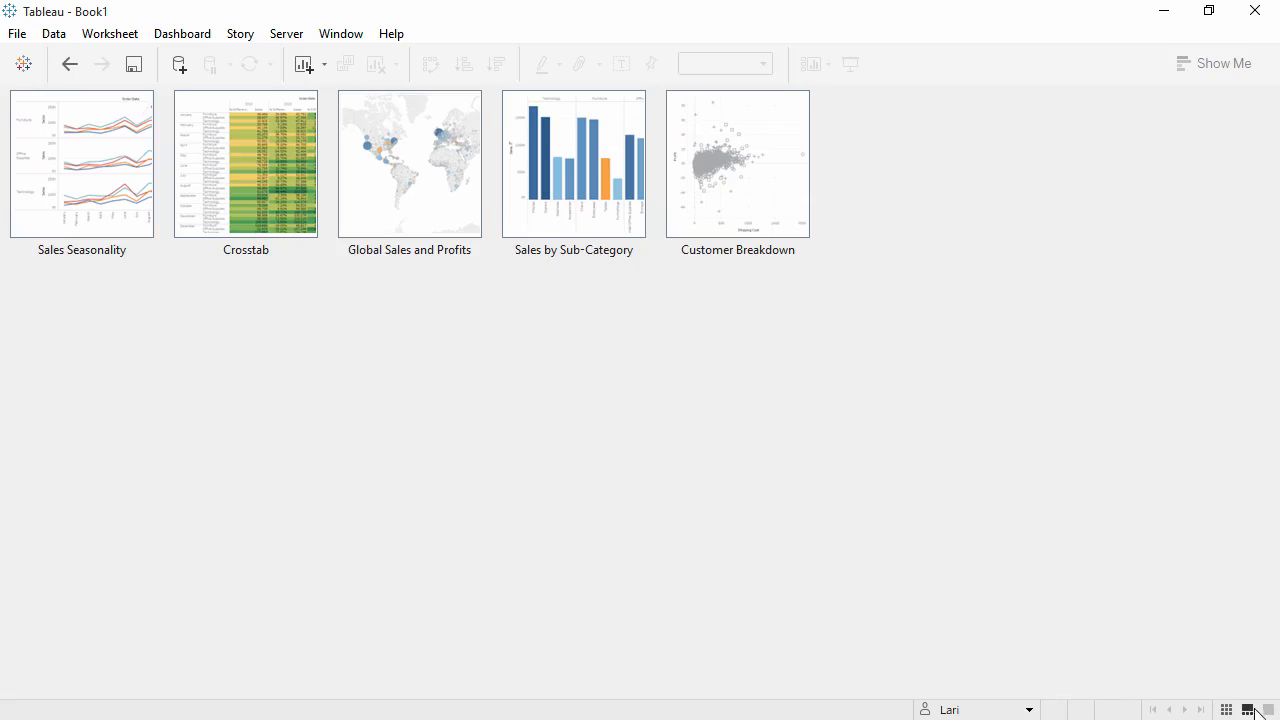
click(1267, 709)
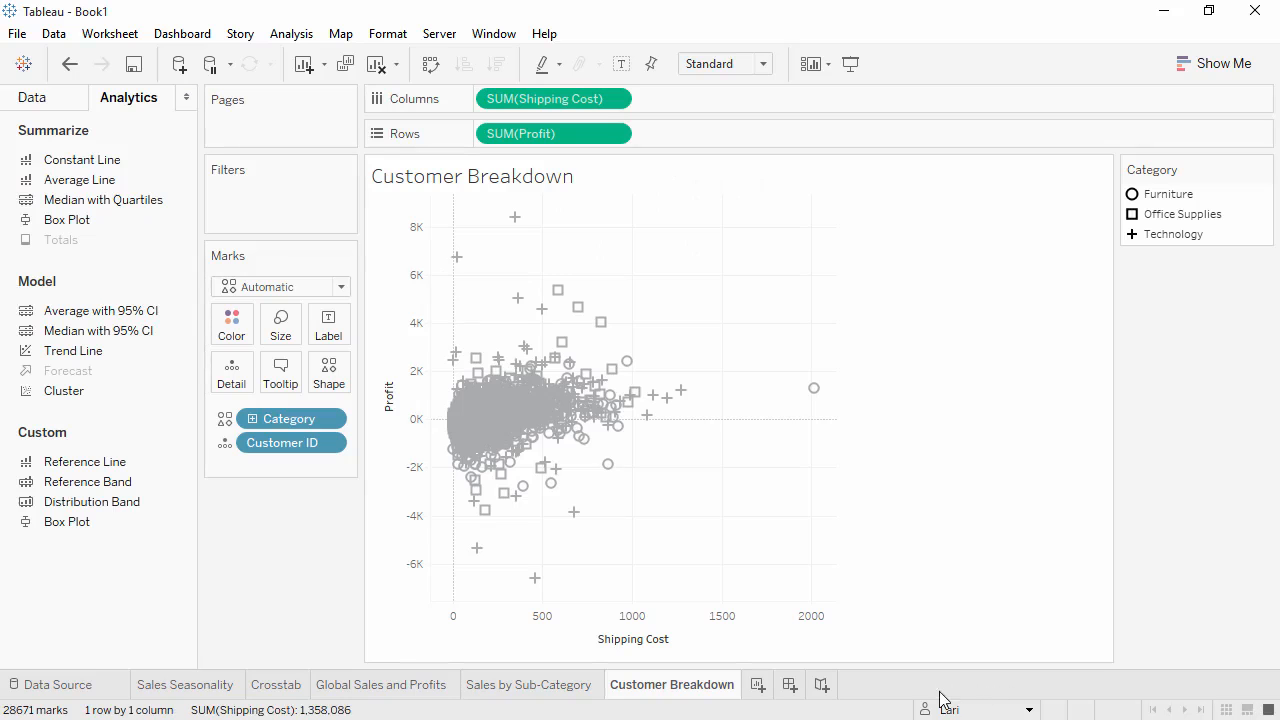
click(790, 686)
double_click(790, 686)
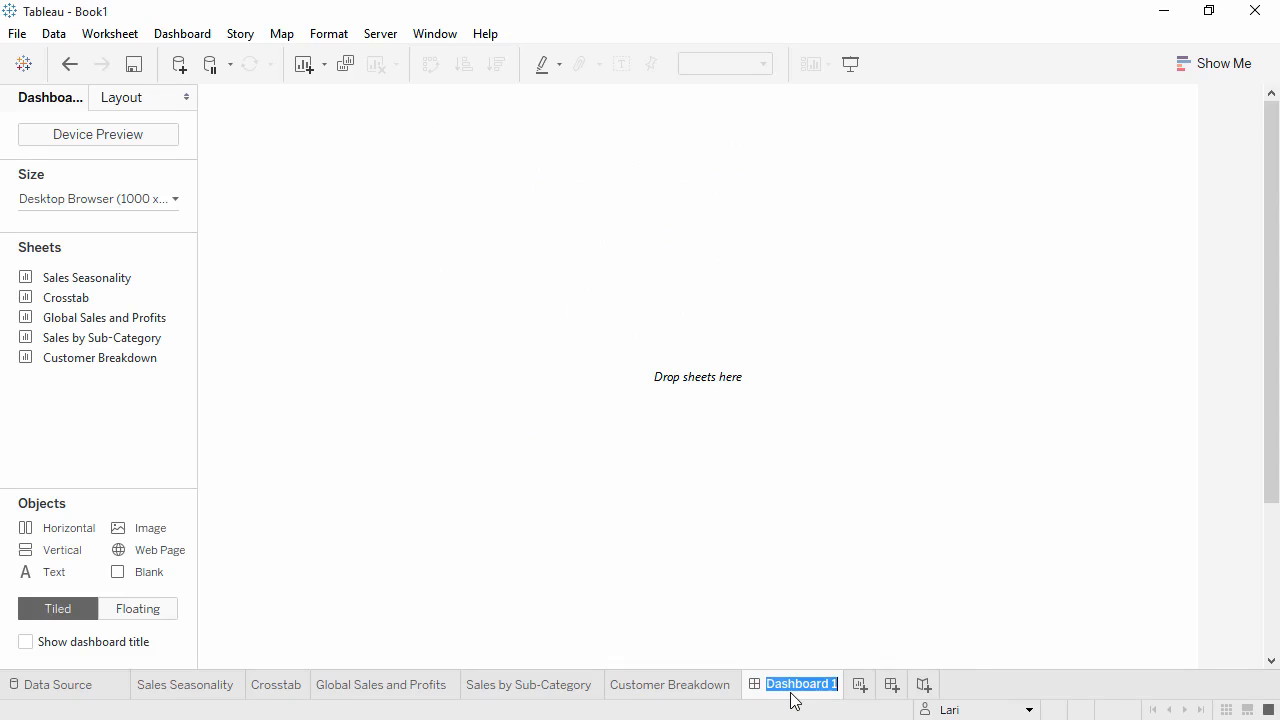
text(Sales Dashboard)
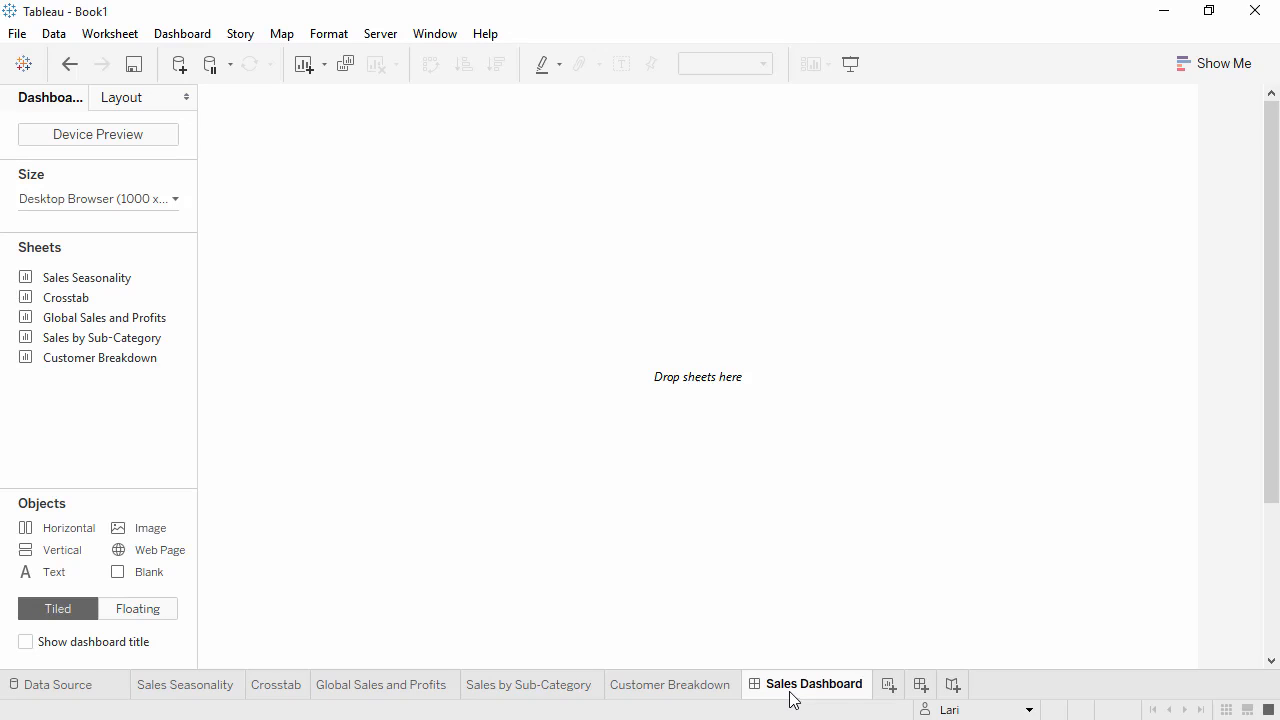
Set the dashboard size to Laptop Browser (800 x 600).
click(169, 202)
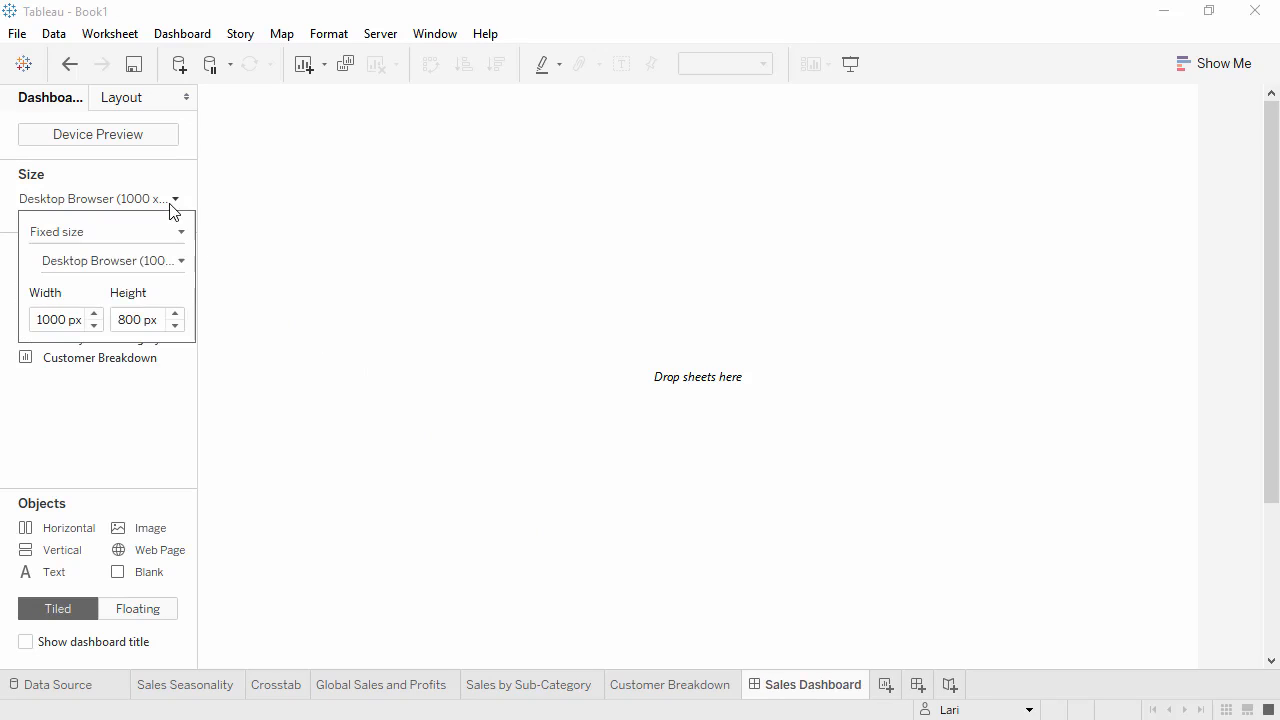
click(168, 268)
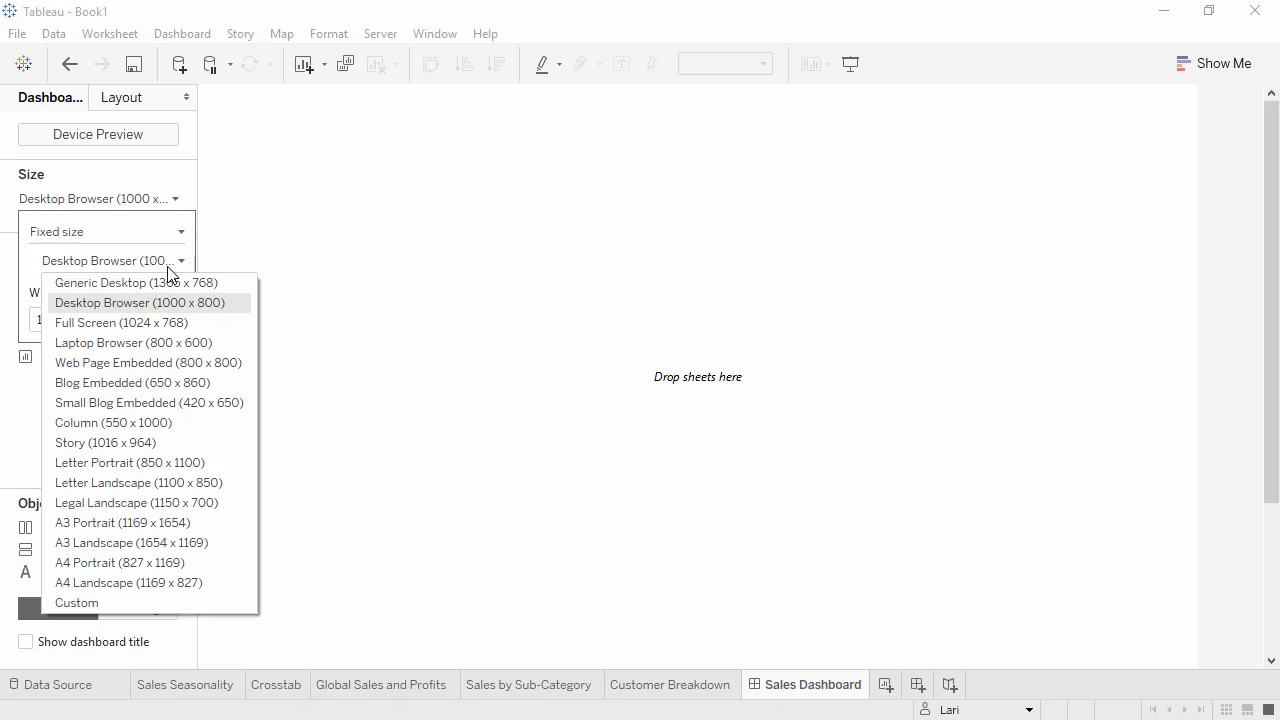
click(175, 340)
click(170, 430)
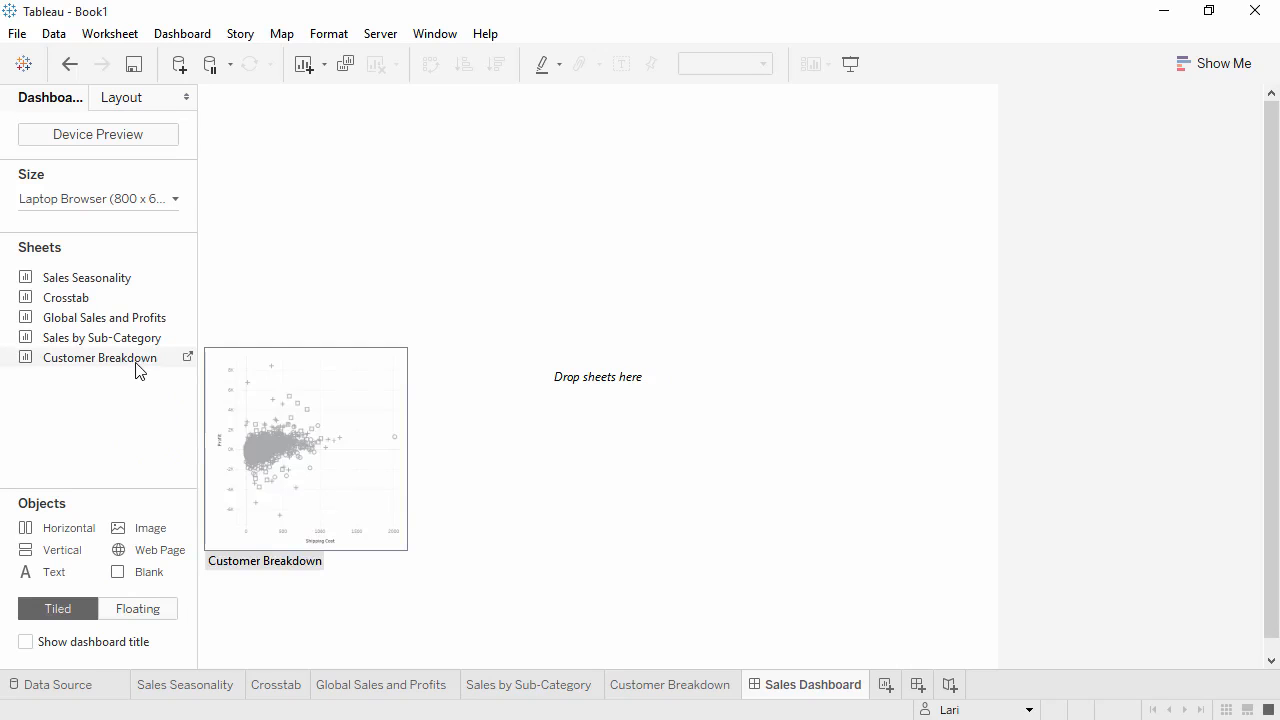
Place Global Sales and Profits on top, Sales by Sub-Category and Customer Breakdown below, and show the dashboard title.
mouse_move(137, 344)
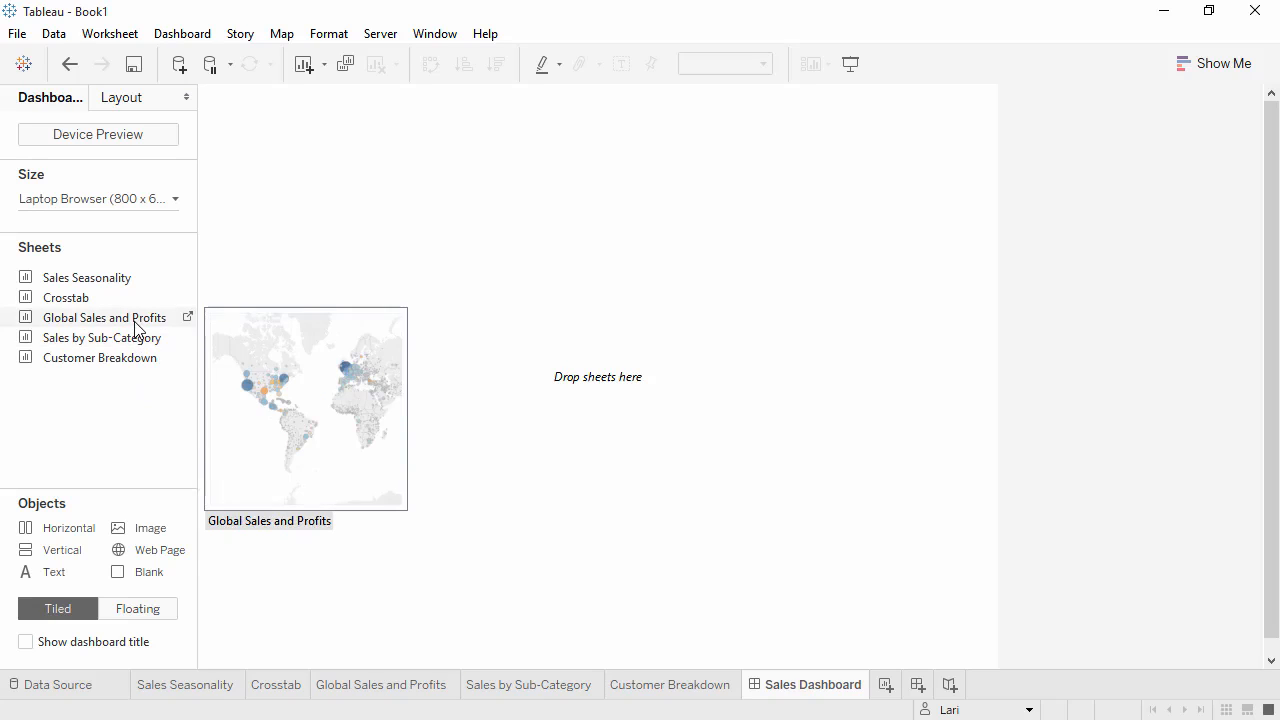
drag(135, 322, 331, 324)
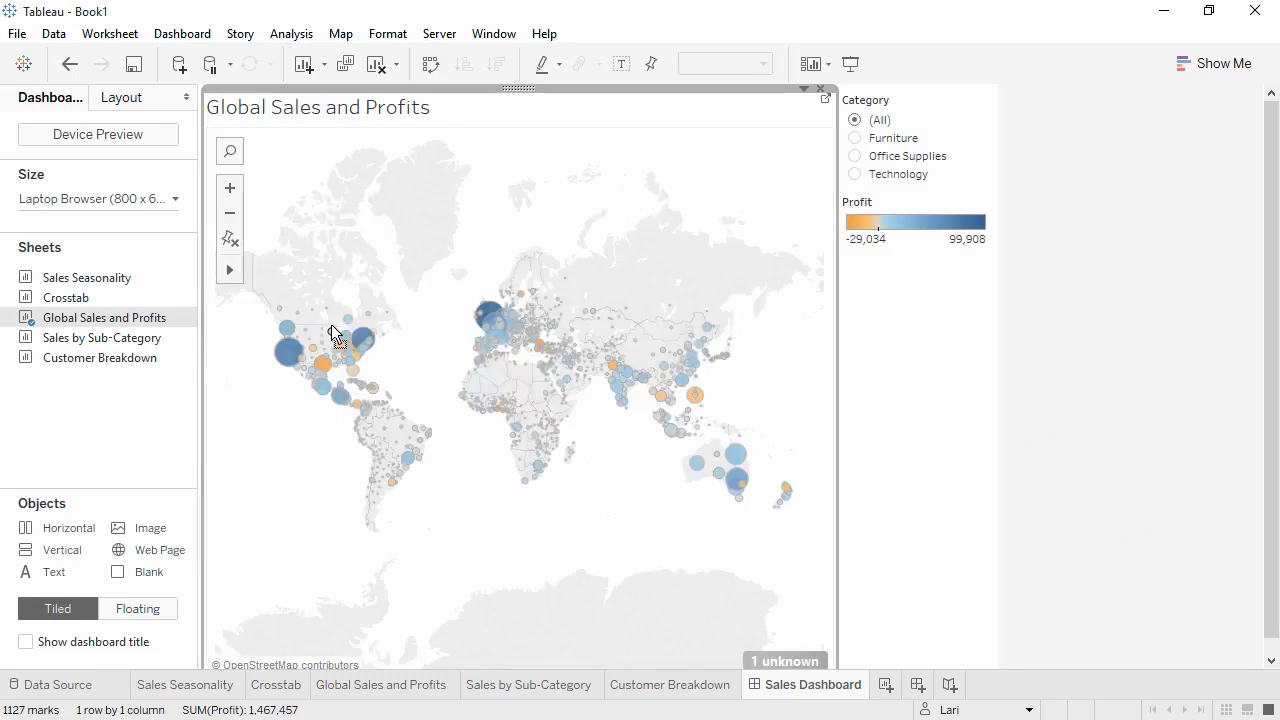
drag(128, 336, 240, 502)
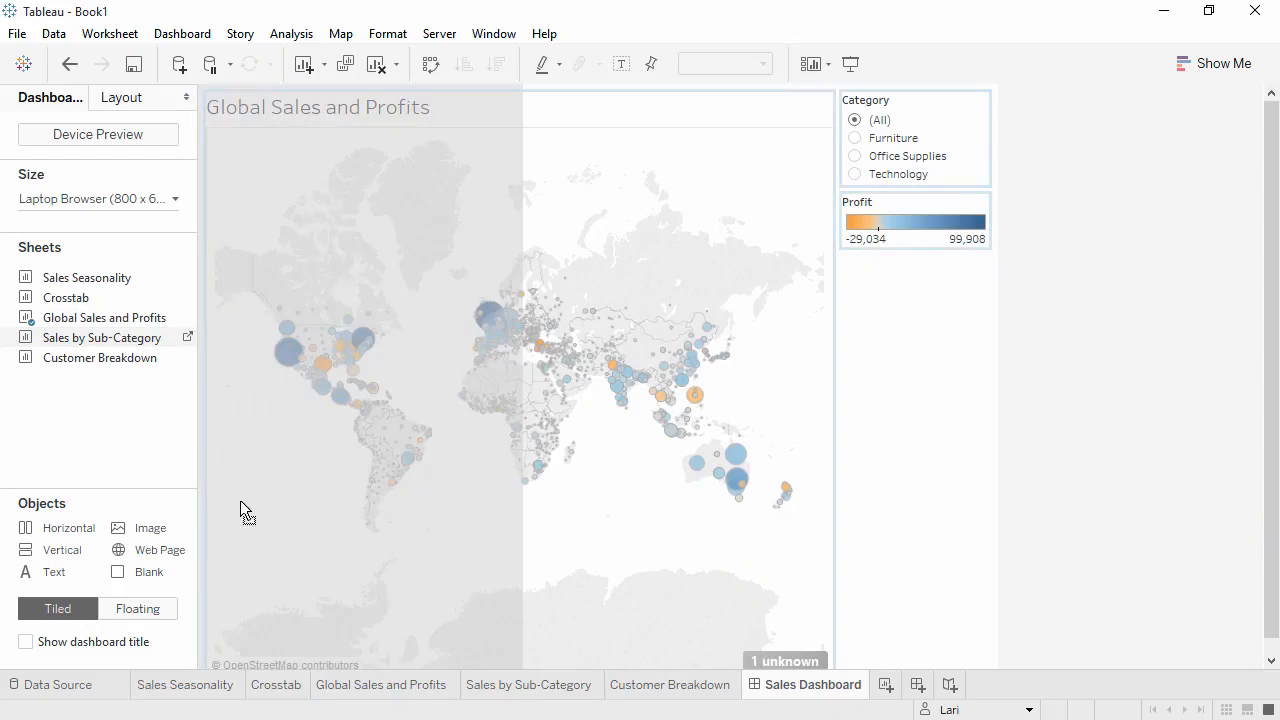
drag(271, 574, 290, 648)
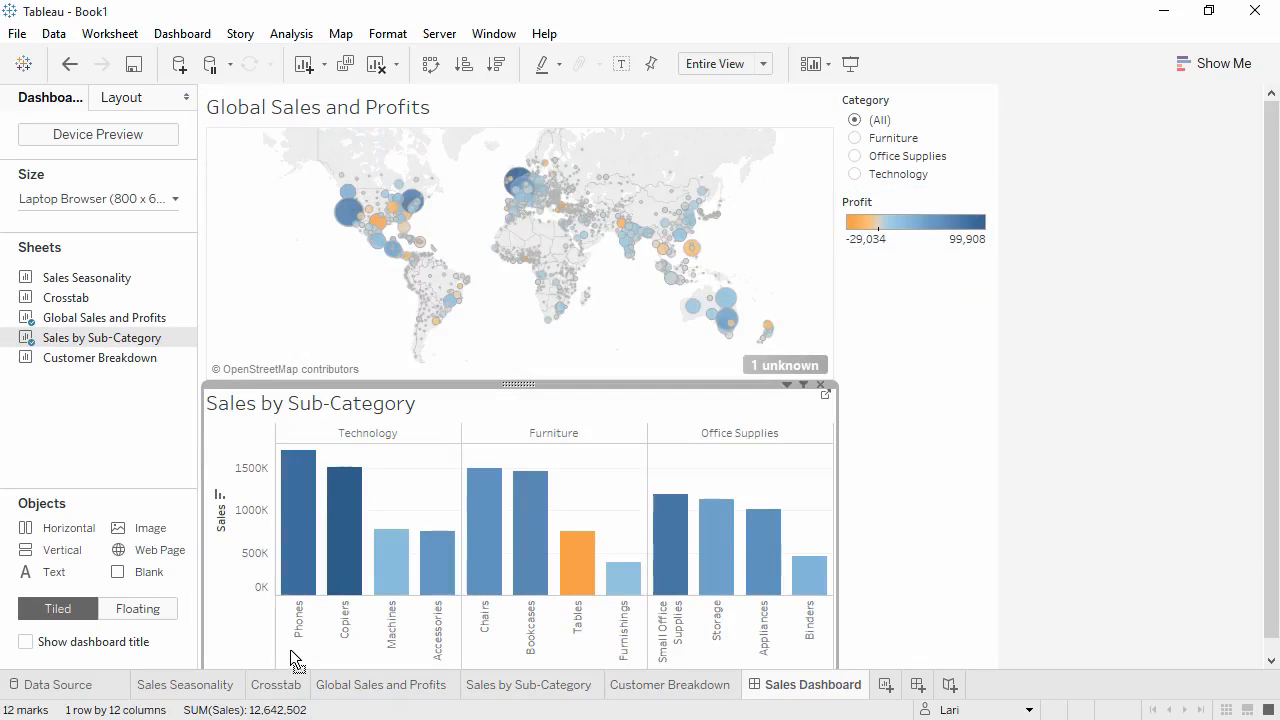
drag(115, 358, 731, 573)
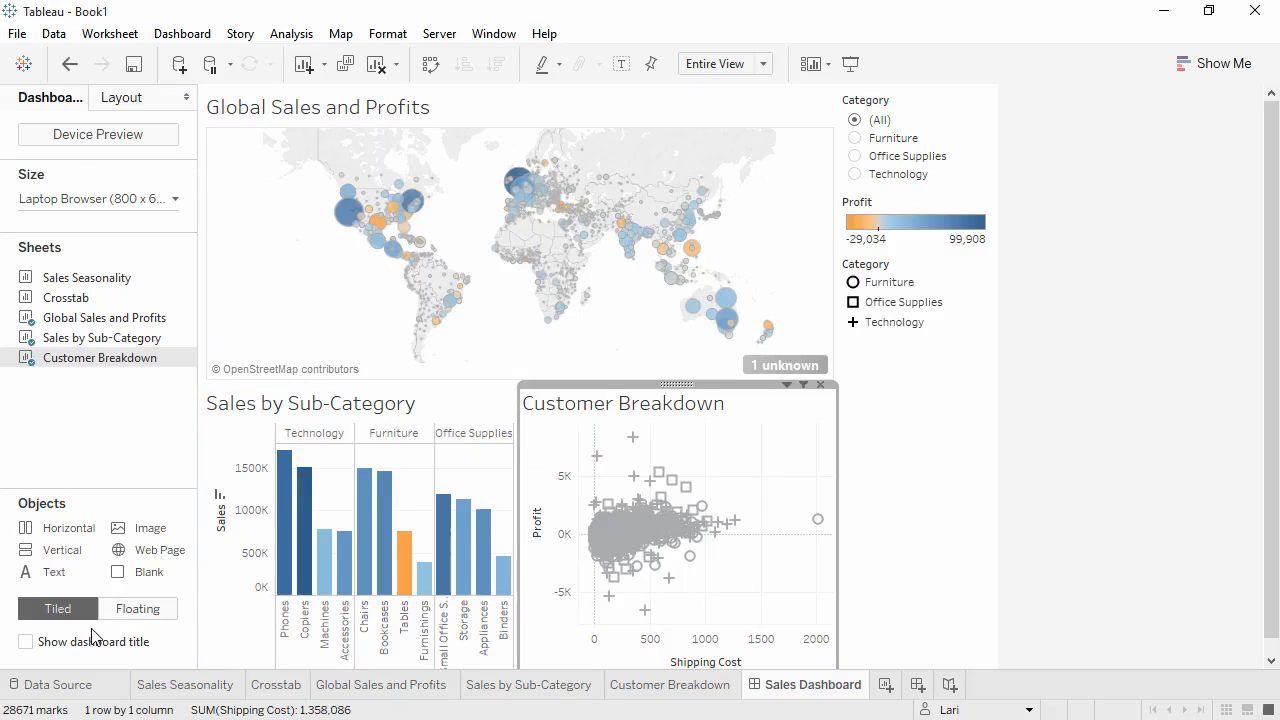
click(35, 645)
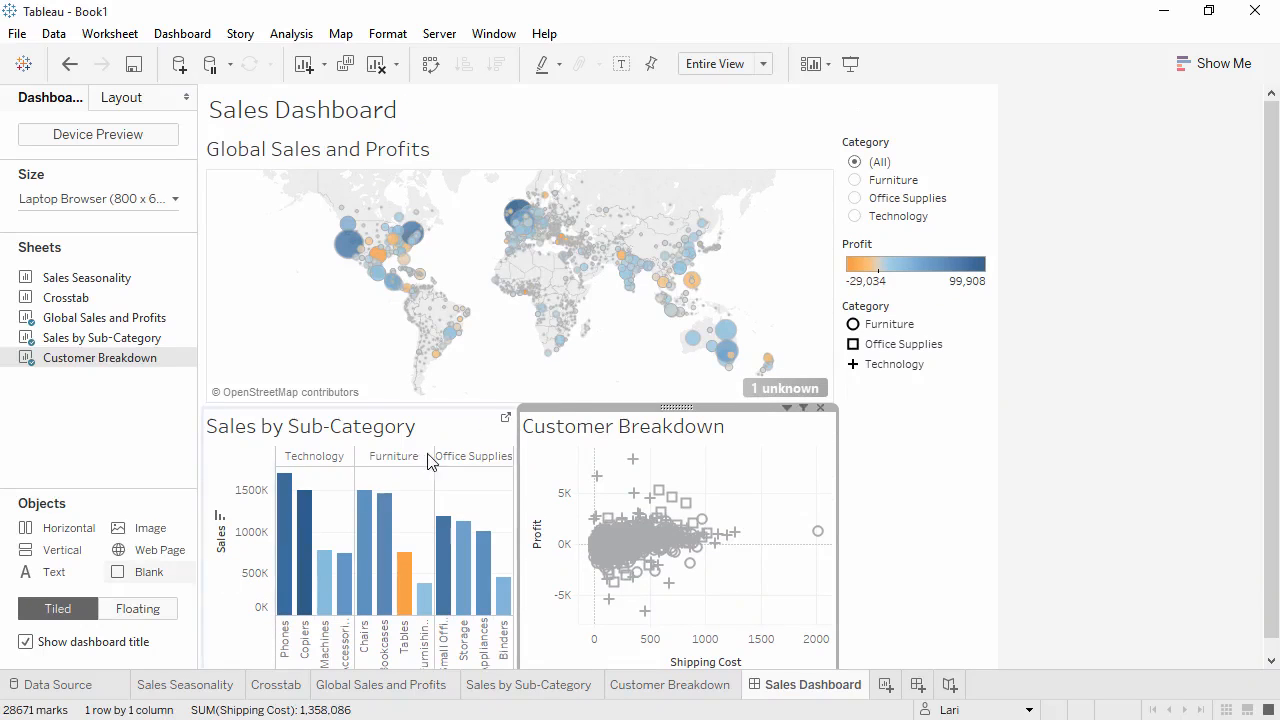
Filter Category to Technology and apply the Category filter to all worksheets using this data source.
click(855, 198)
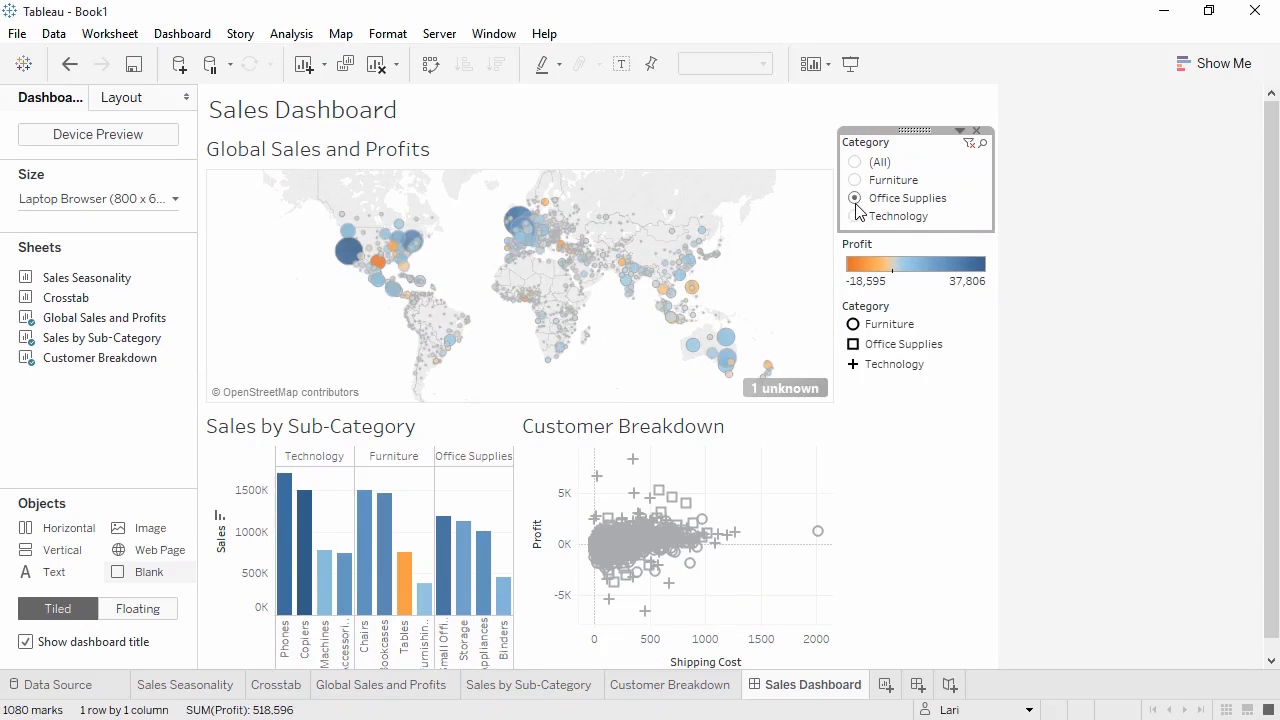
click(855, 216)
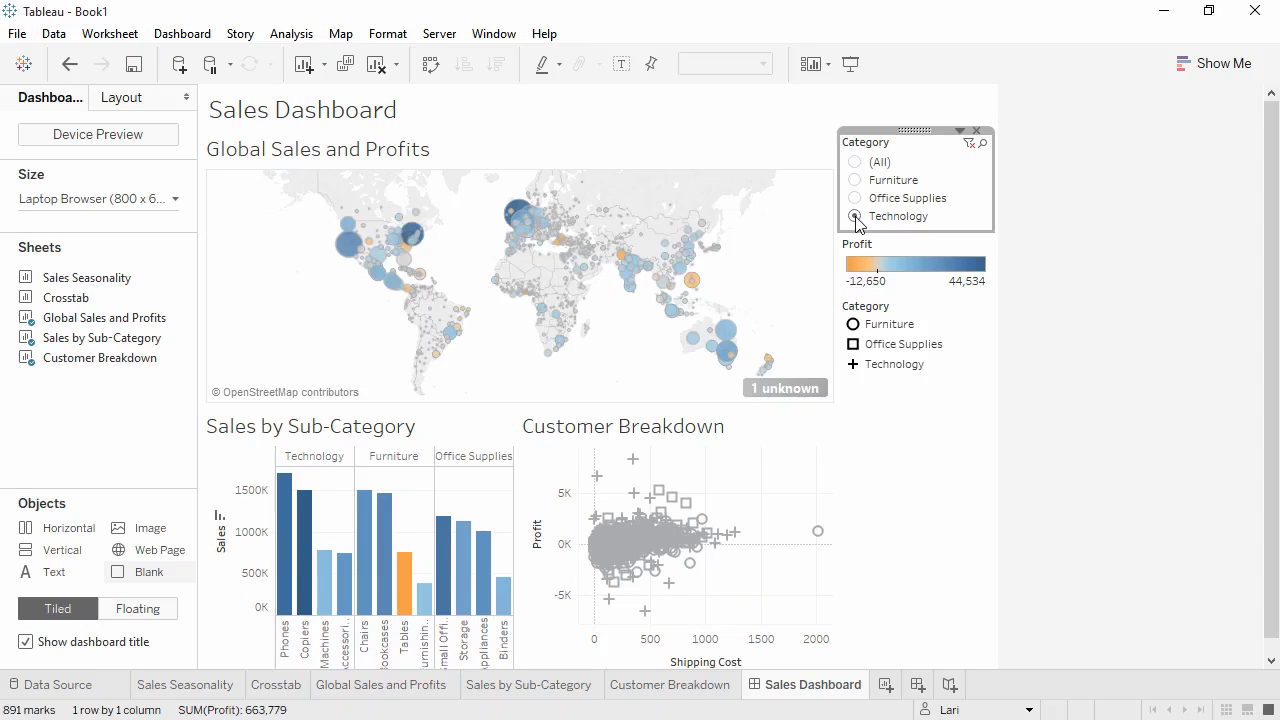
click(960, 133)
mouse_move(943, 176)
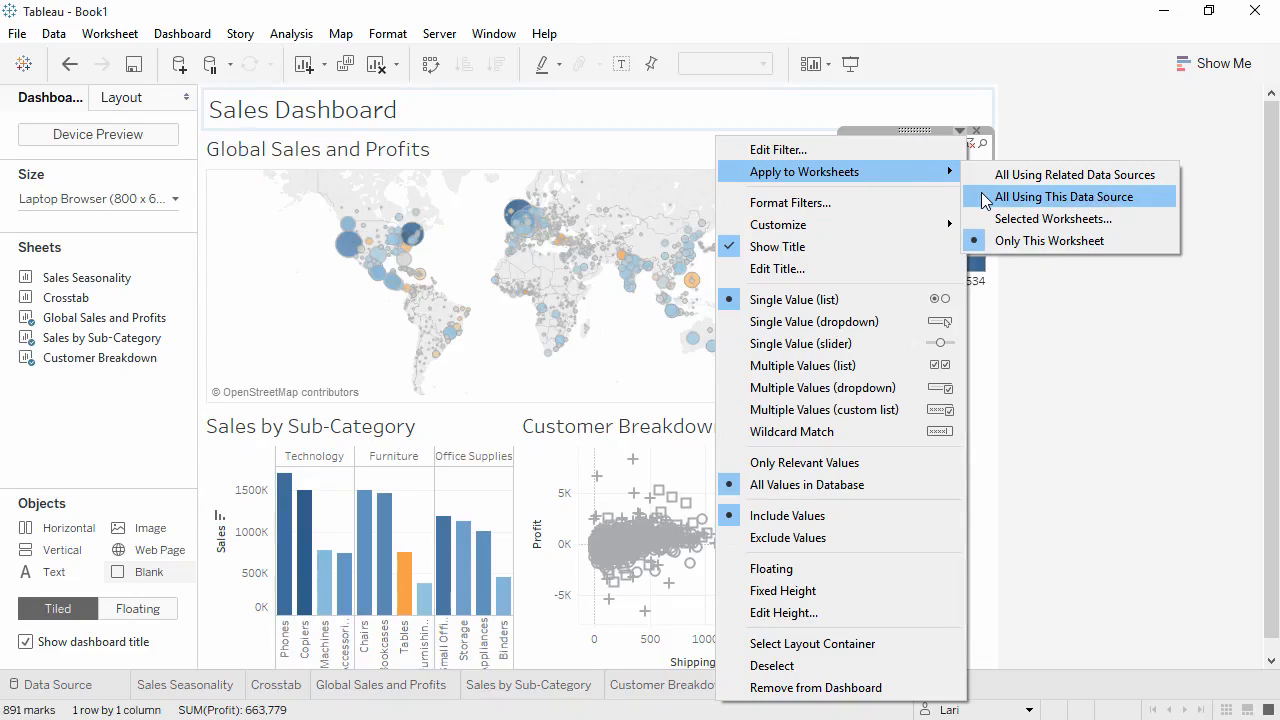
click(985, 200)
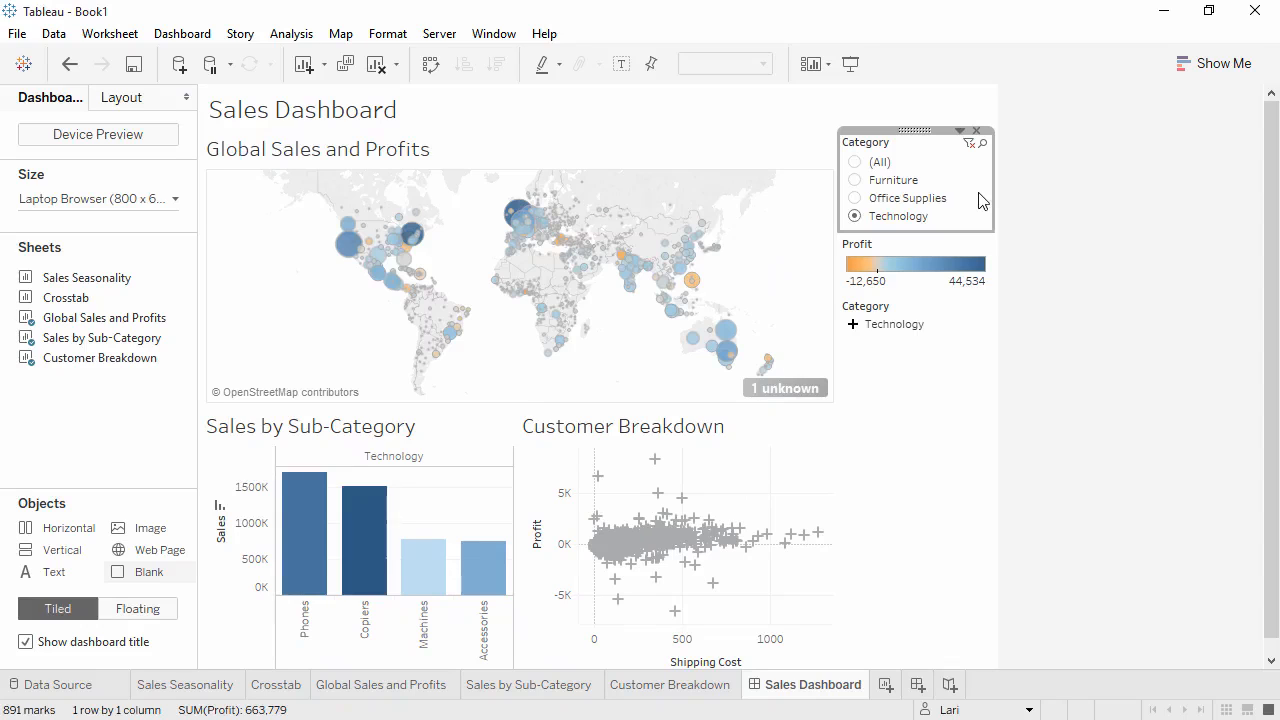
Reset the Category filter to All and make the Global Sales and Profits map act as a filter for the dashboard, testing it on Texas.
click(855, 163)
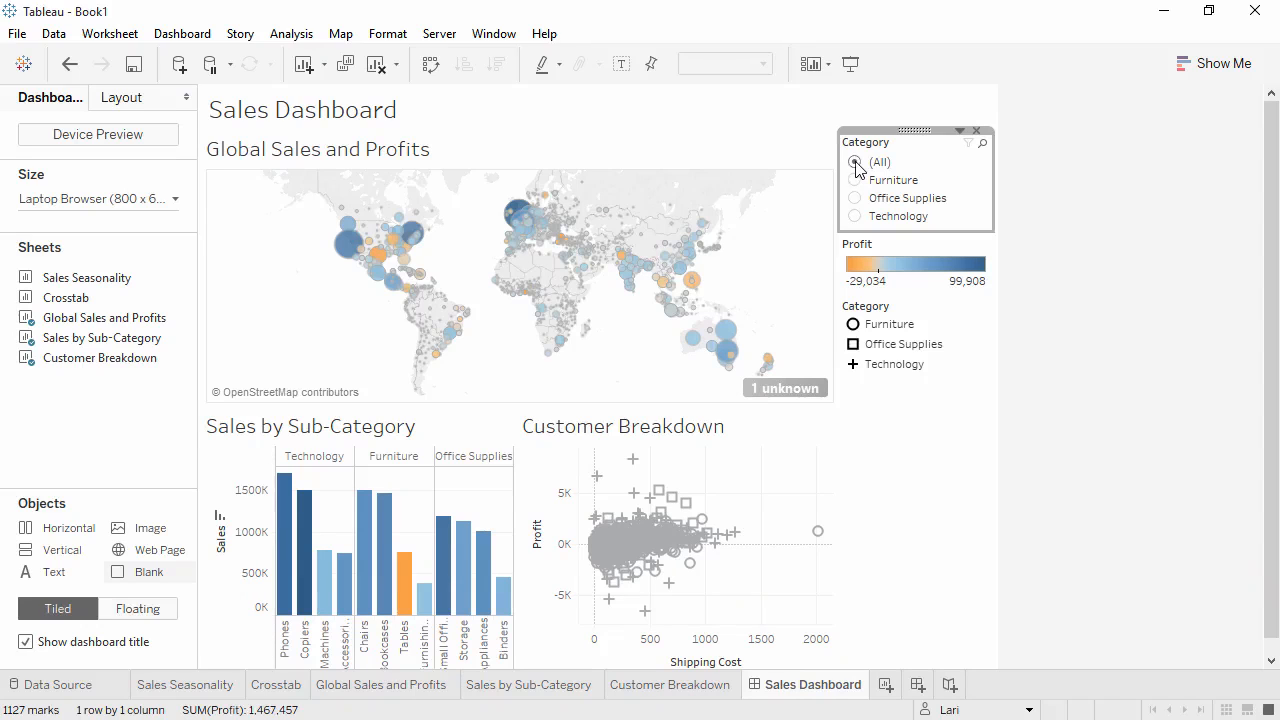
click(378, 256)
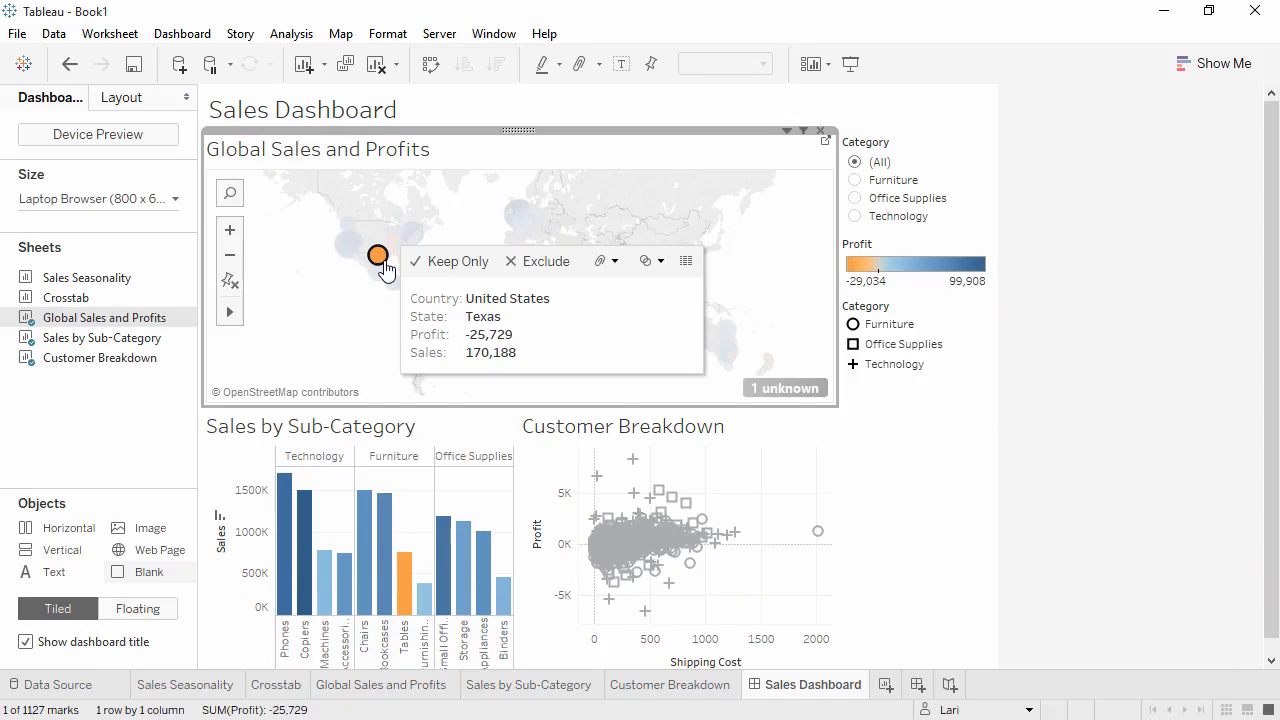
click(805, 132)
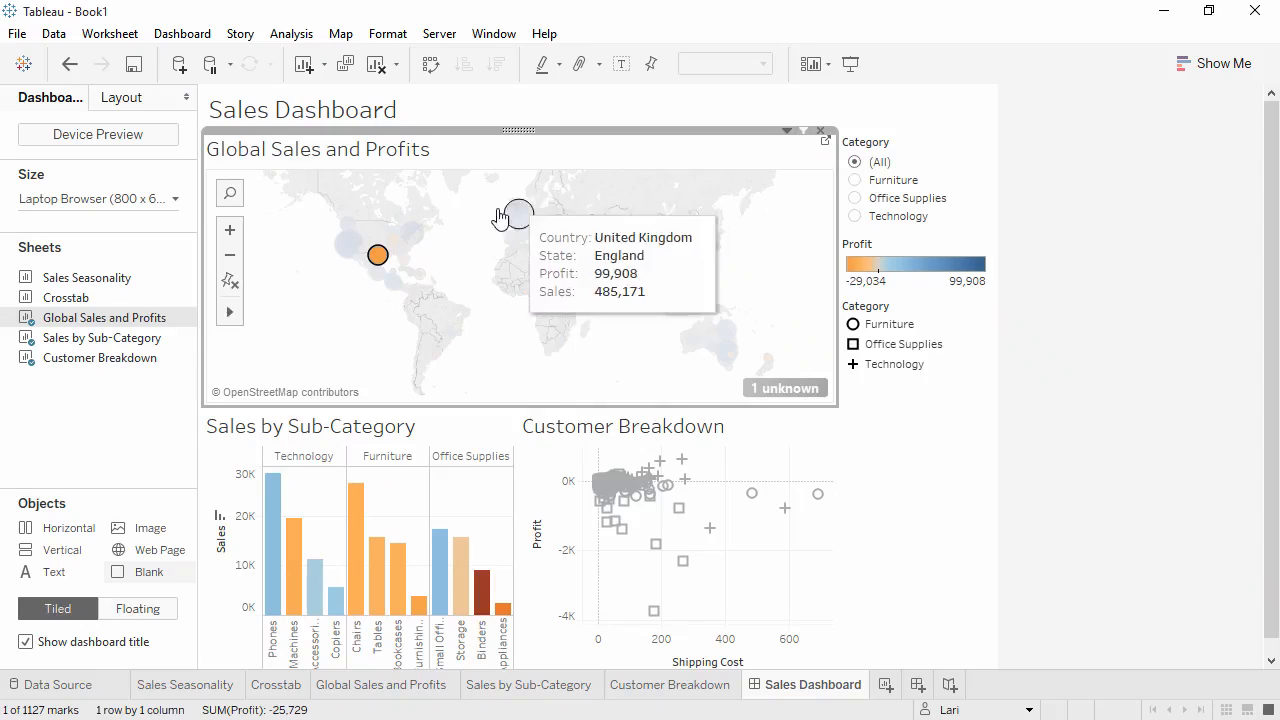
mouse_move(380, 262)
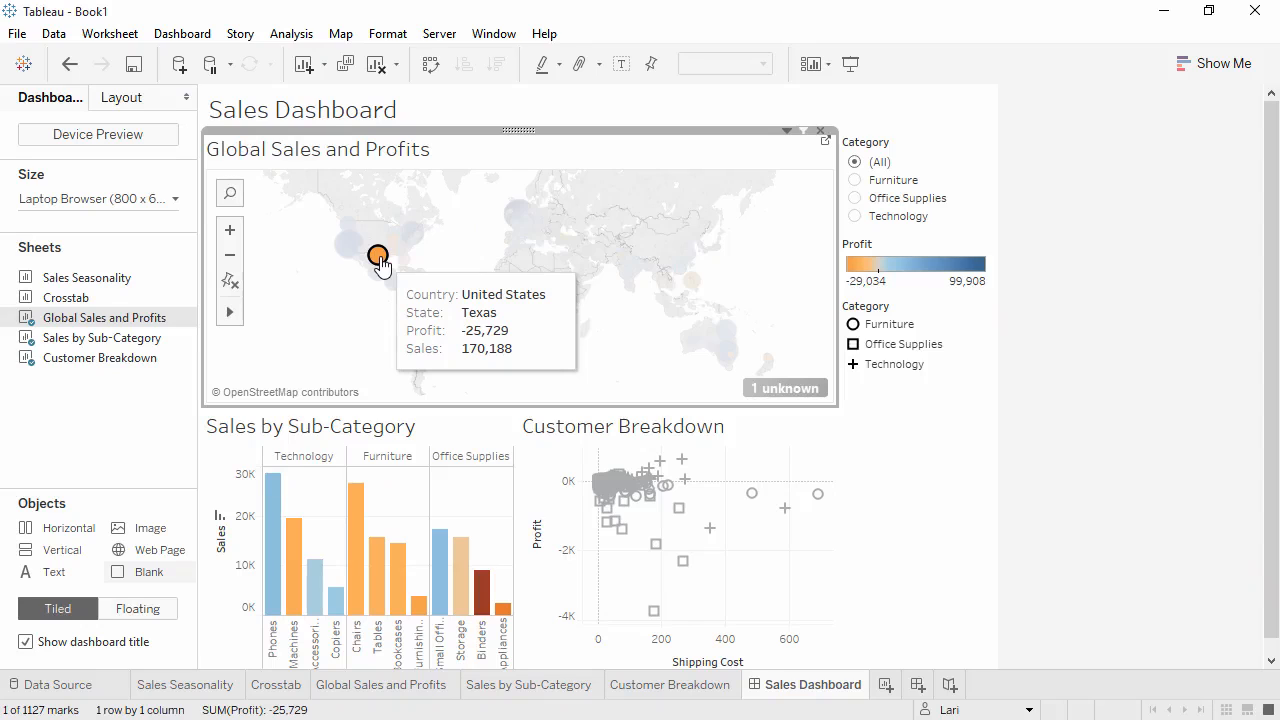
click(380, 262)
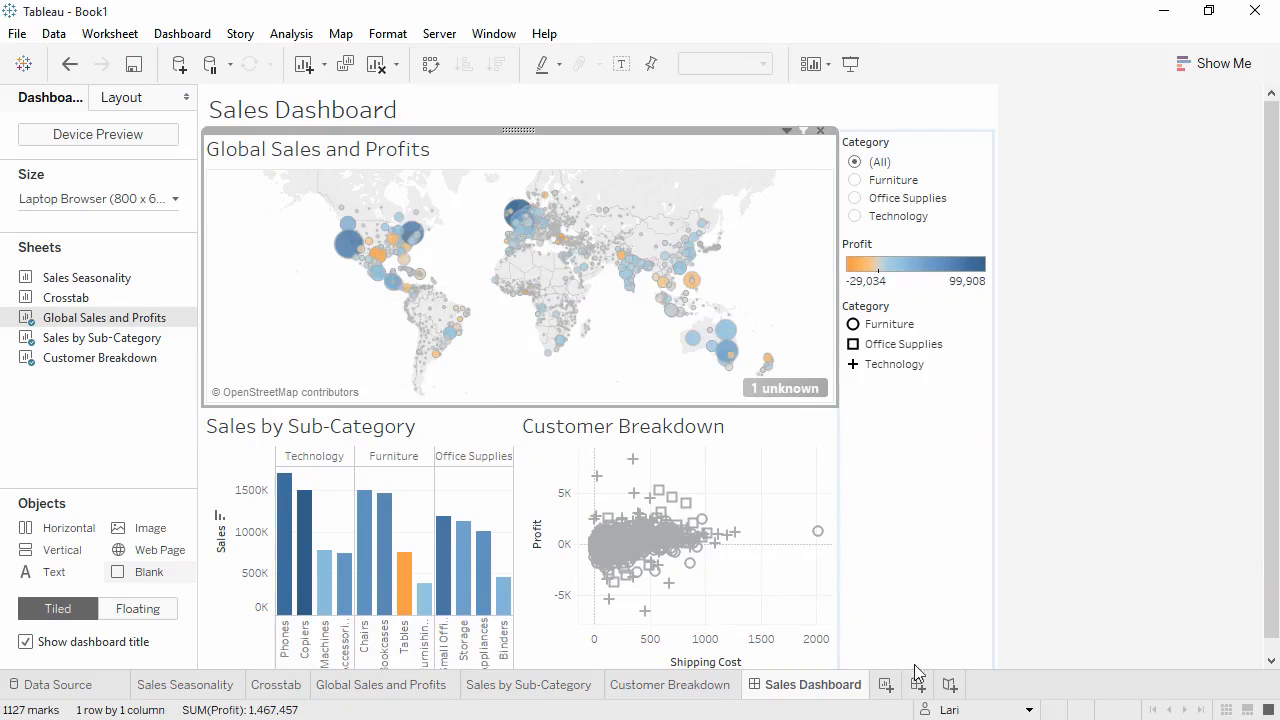
Create a new story and set its size to Automatic.
click(951, 686)
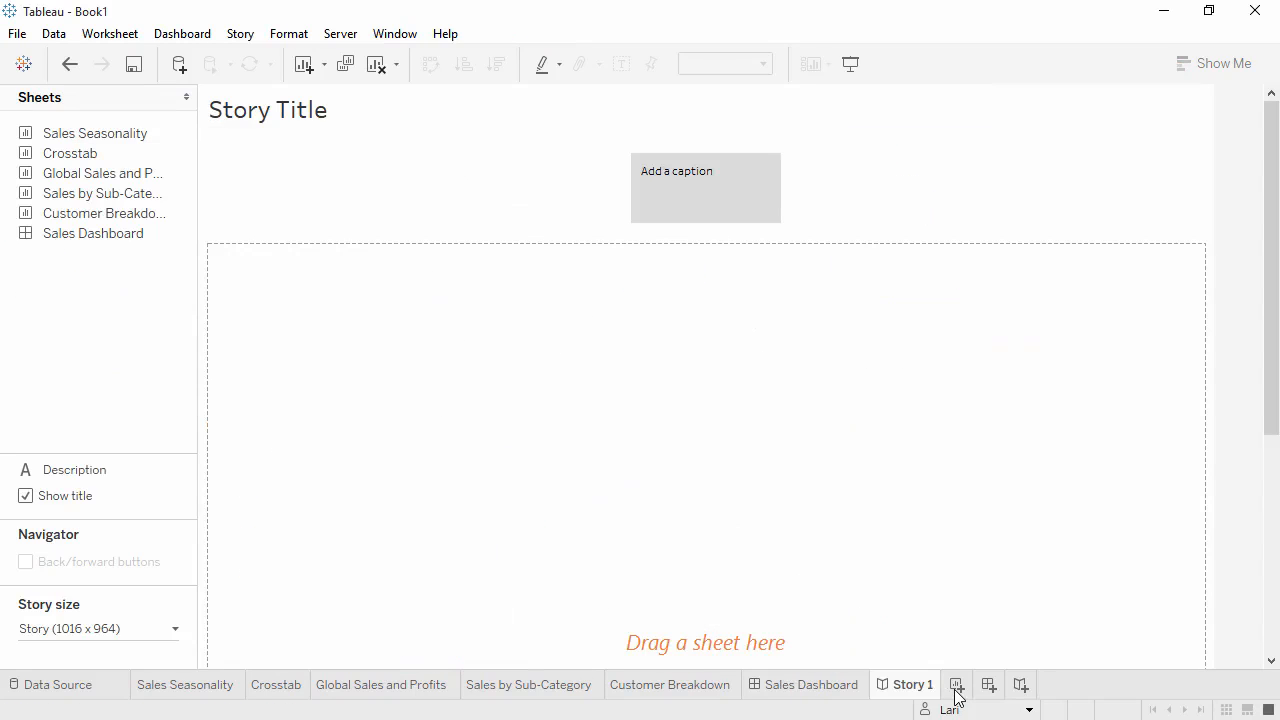
click(176, 632)
click(174, 512)
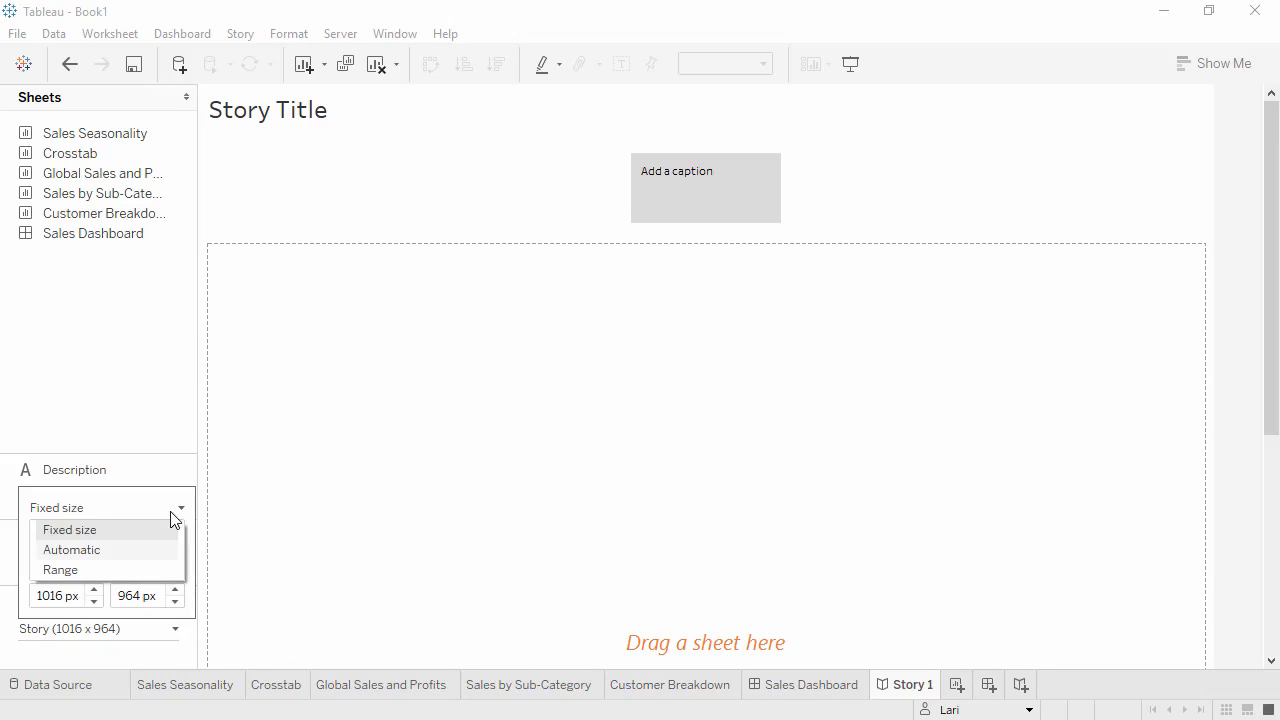
click(151, 550)
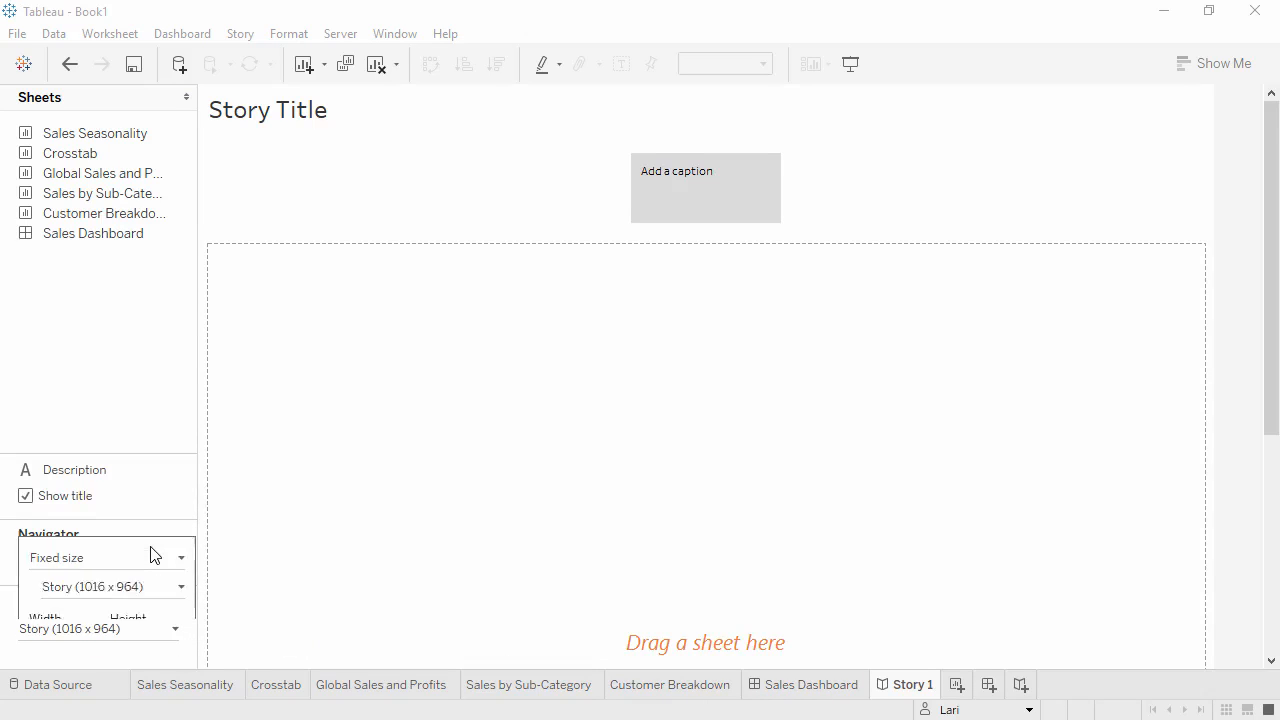
click(140, 381)
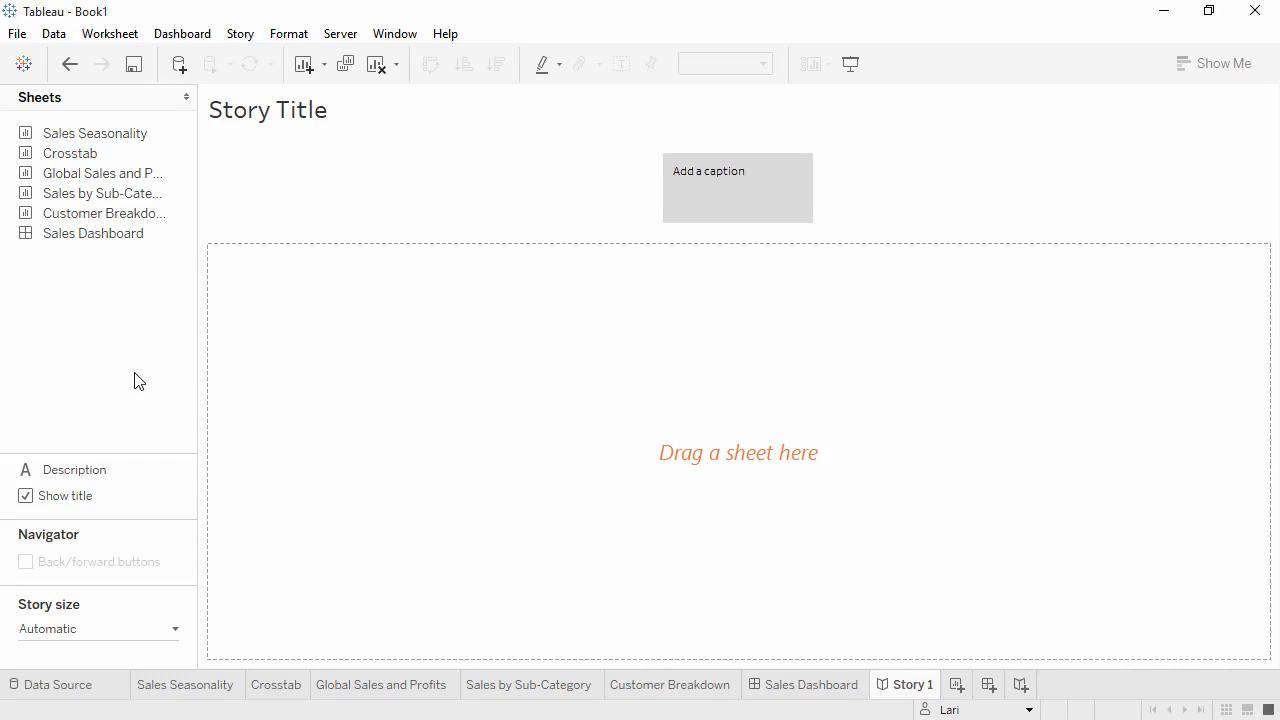
Add Global Sales and Profits to the story with the caption Overall, our profits look strong.
drag(149, 176, 339, 298)
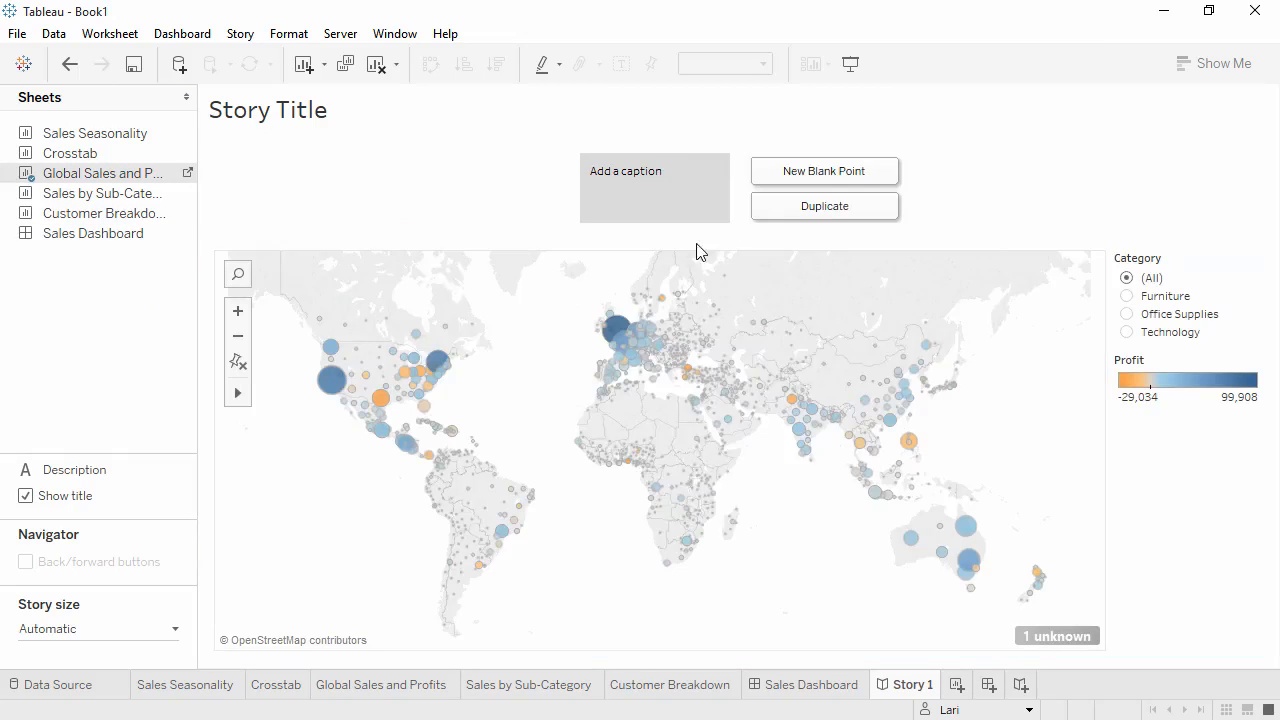
click(701, 180)
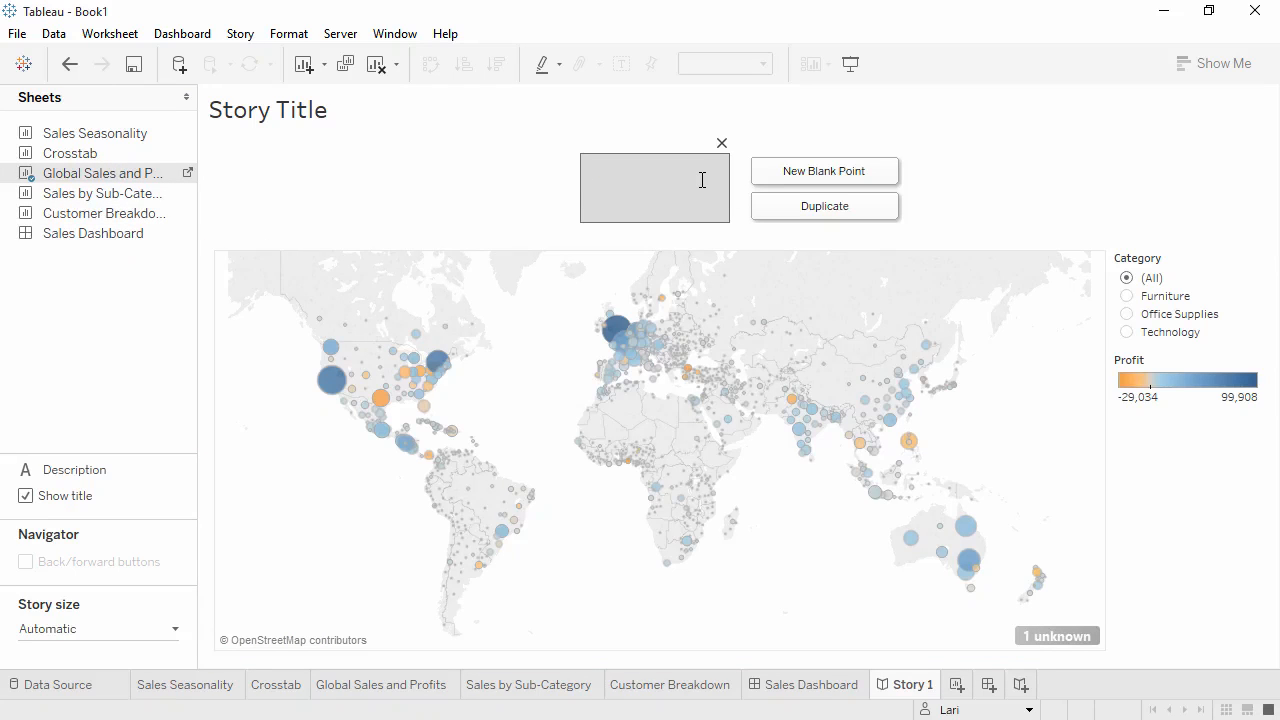
text(Overall, our profits look strong)
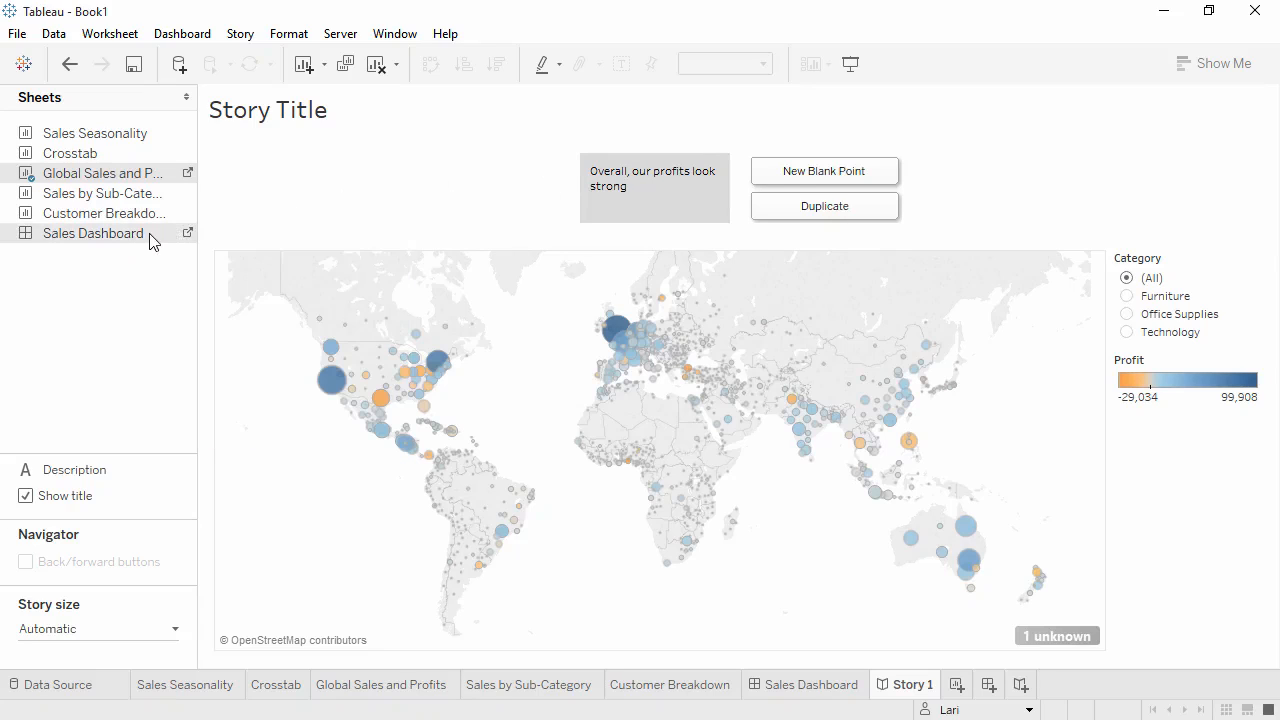
Add Sales Dashboard as a new story point and open the dashboard.
drag(150, 235, 803, 217)
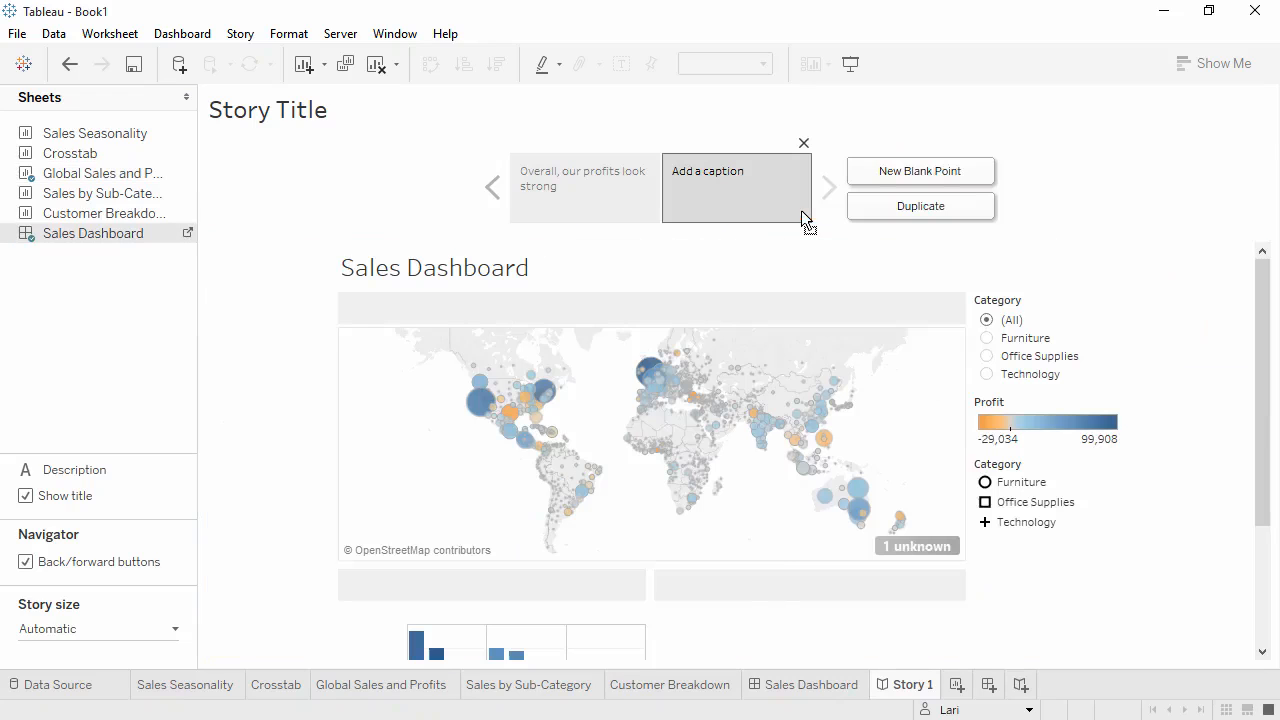
click(188, 233)
Set the dashboard size to Fit to Story 1 (Automatic) and hide the dashboard title.
click(176, 200)
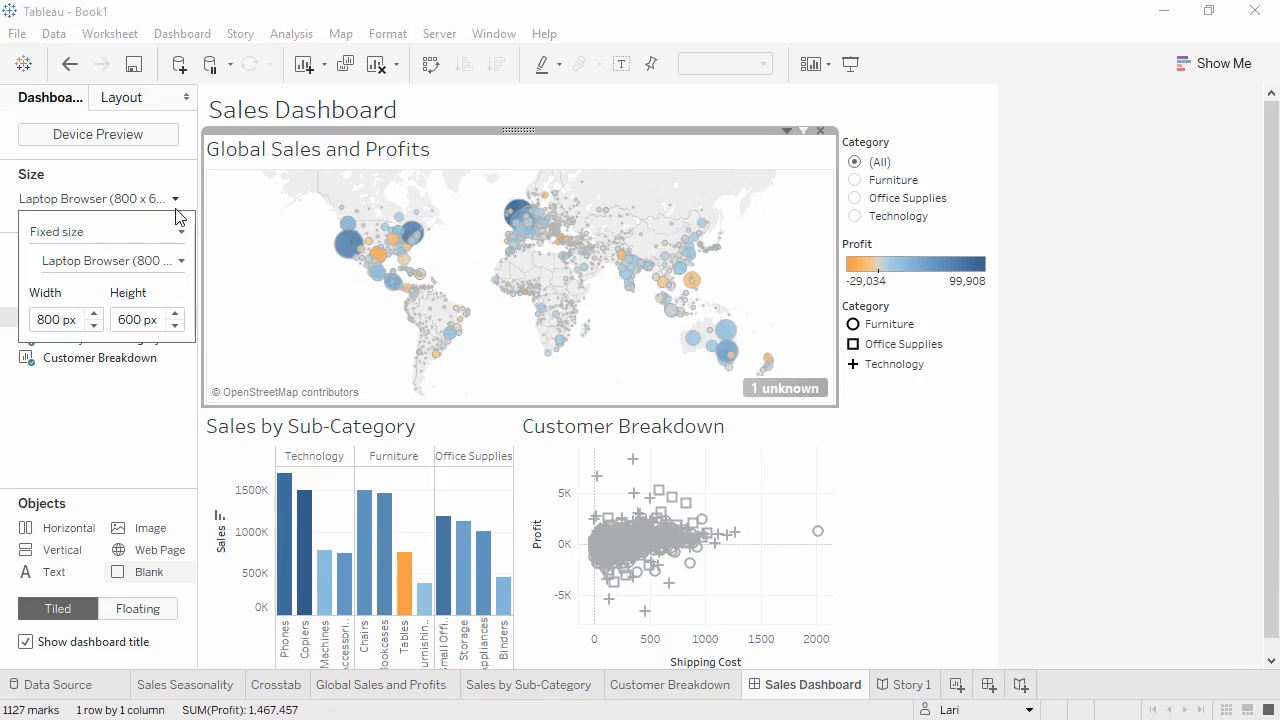
click(183, 261)
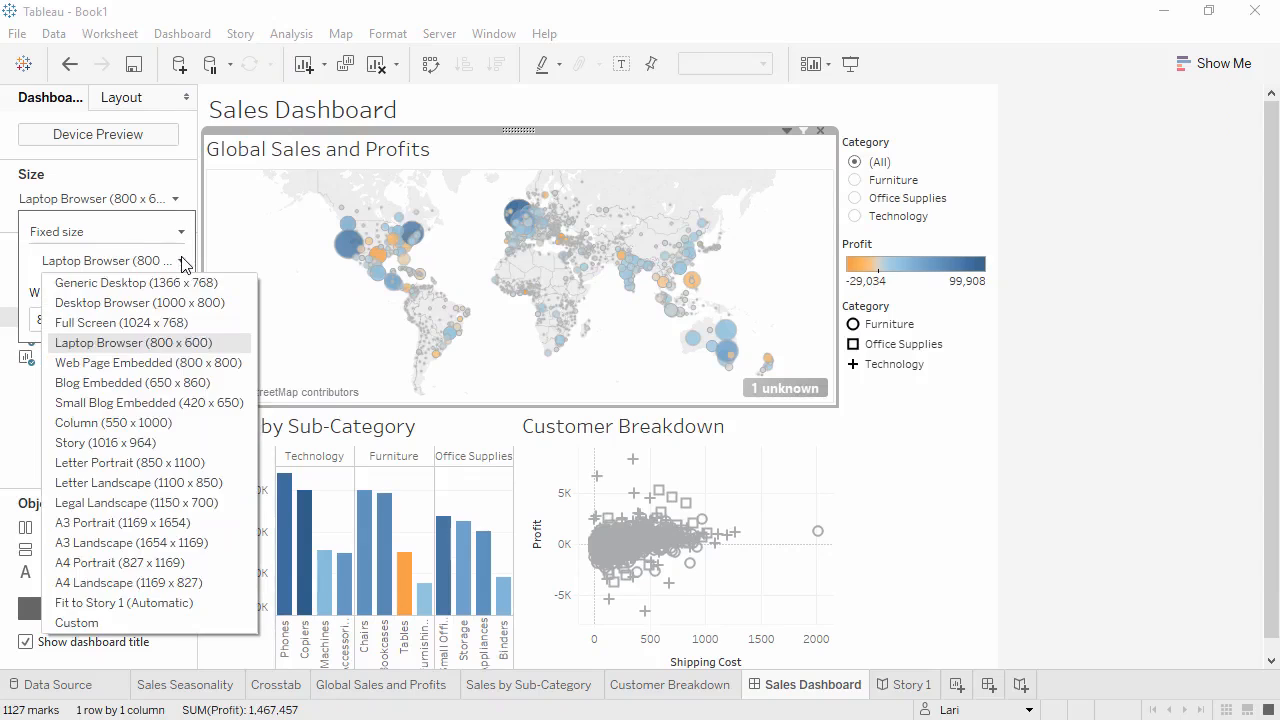
click(128, 603)
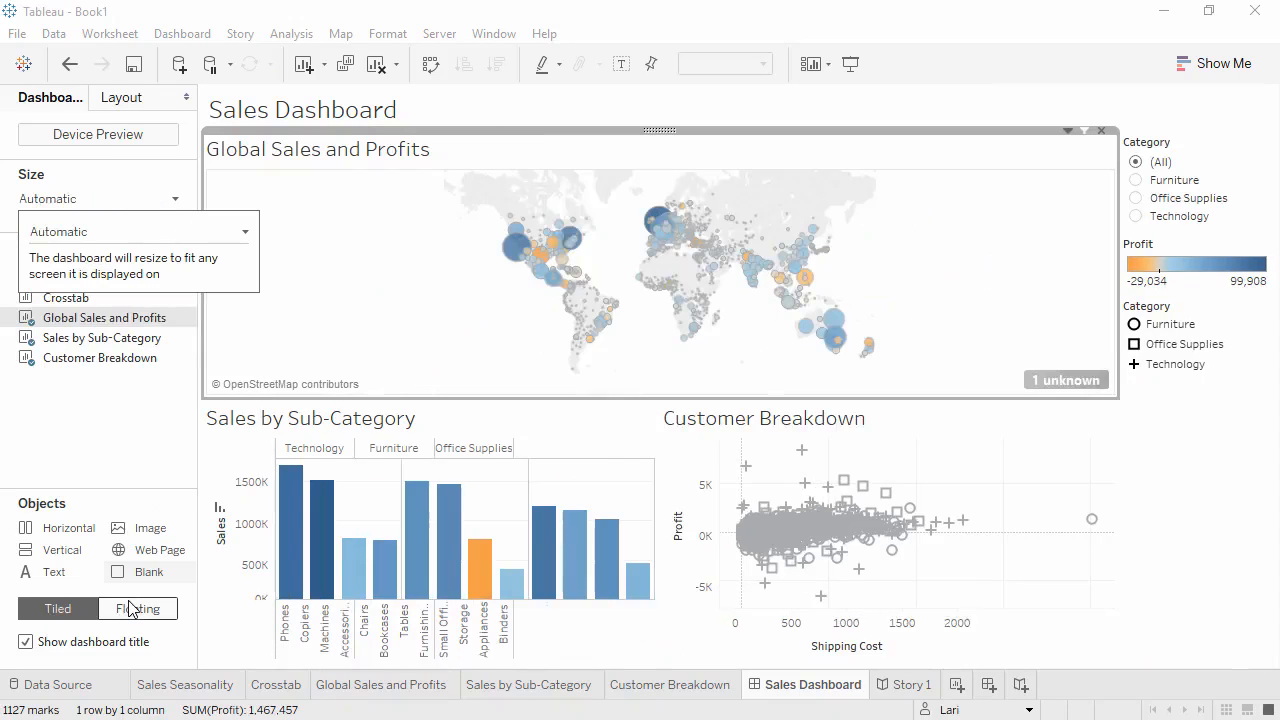
click(25, 642)
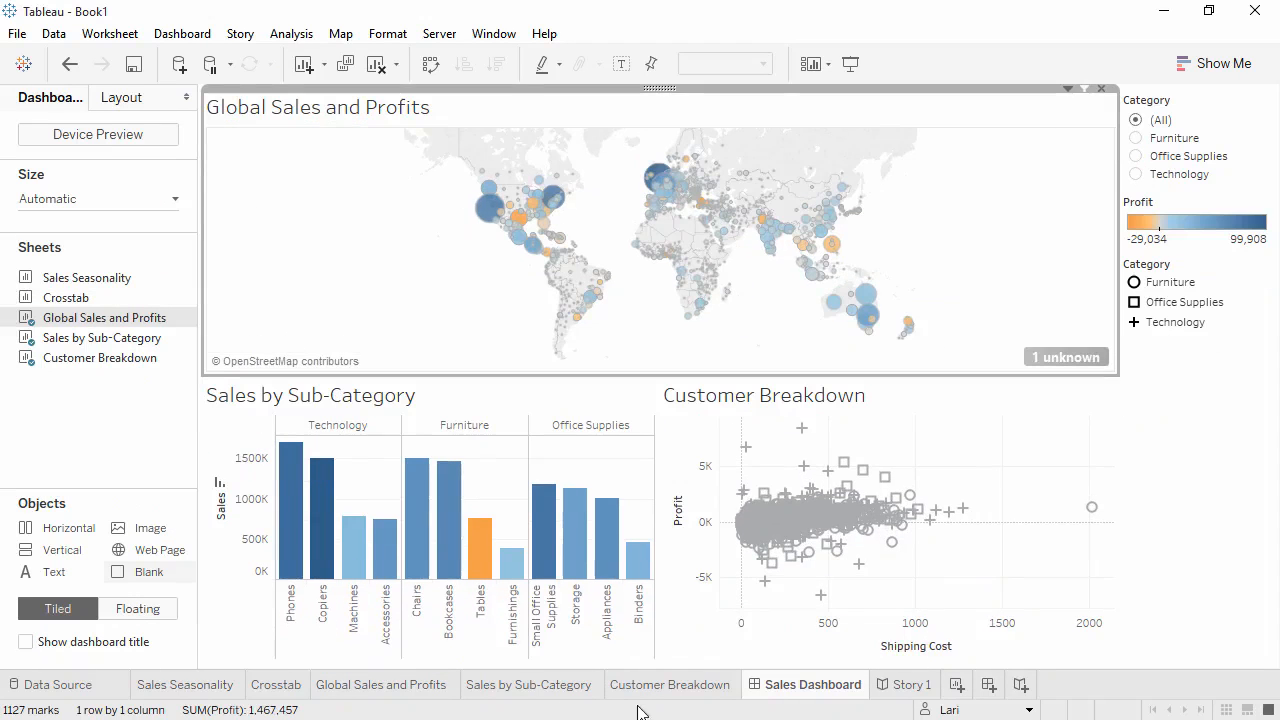
In the story's second point, filter to Office Supplies, select the orange US mark on the map, and update the point.
click(903, 688)
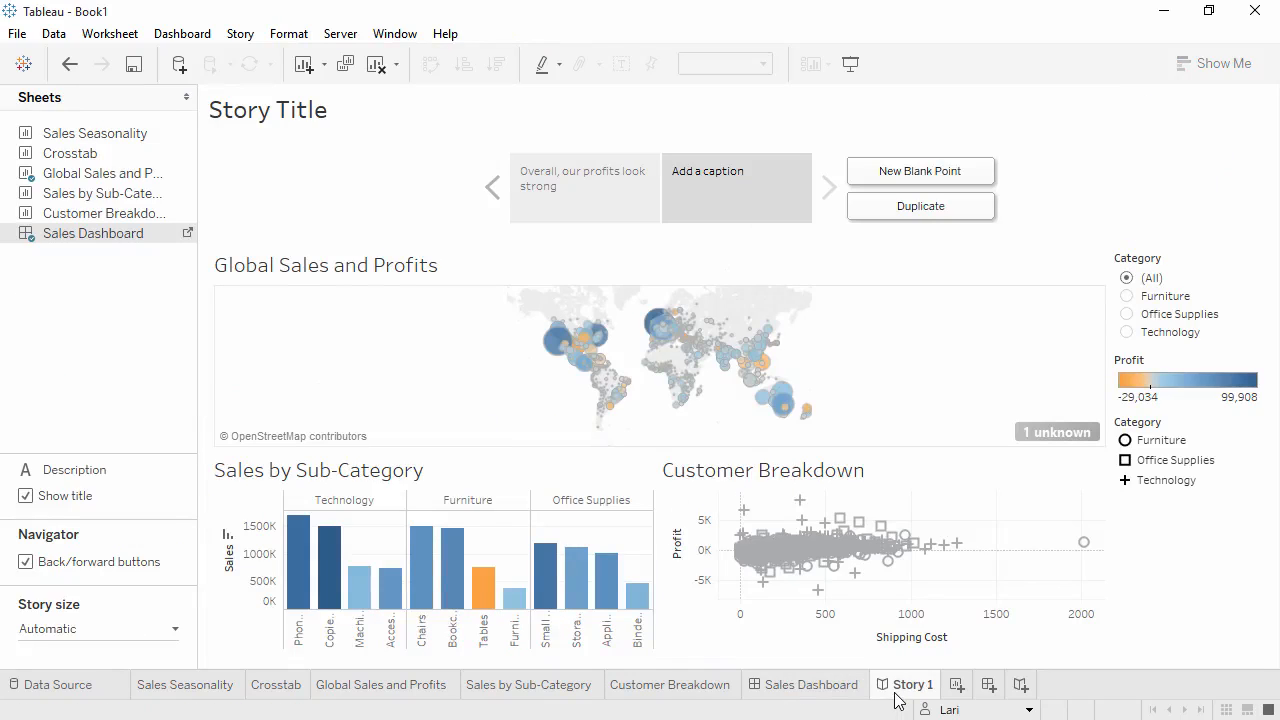
click(1127, 296)
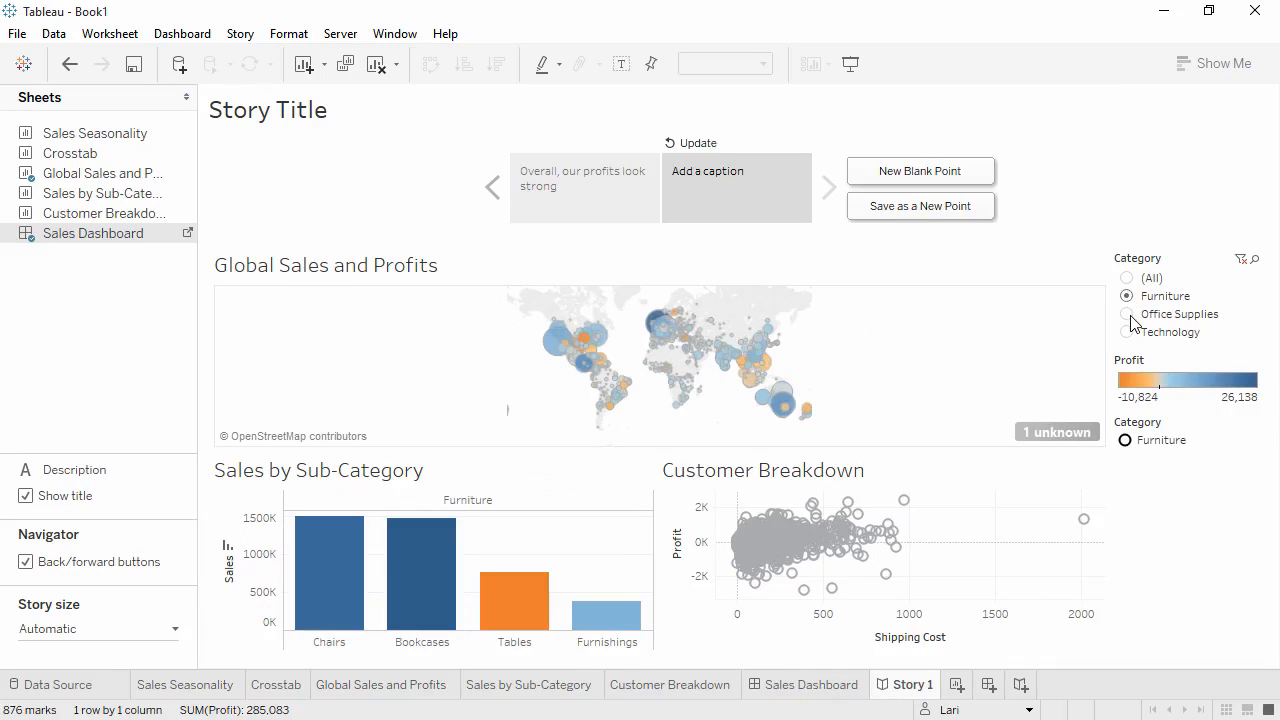
click(1130, 316)
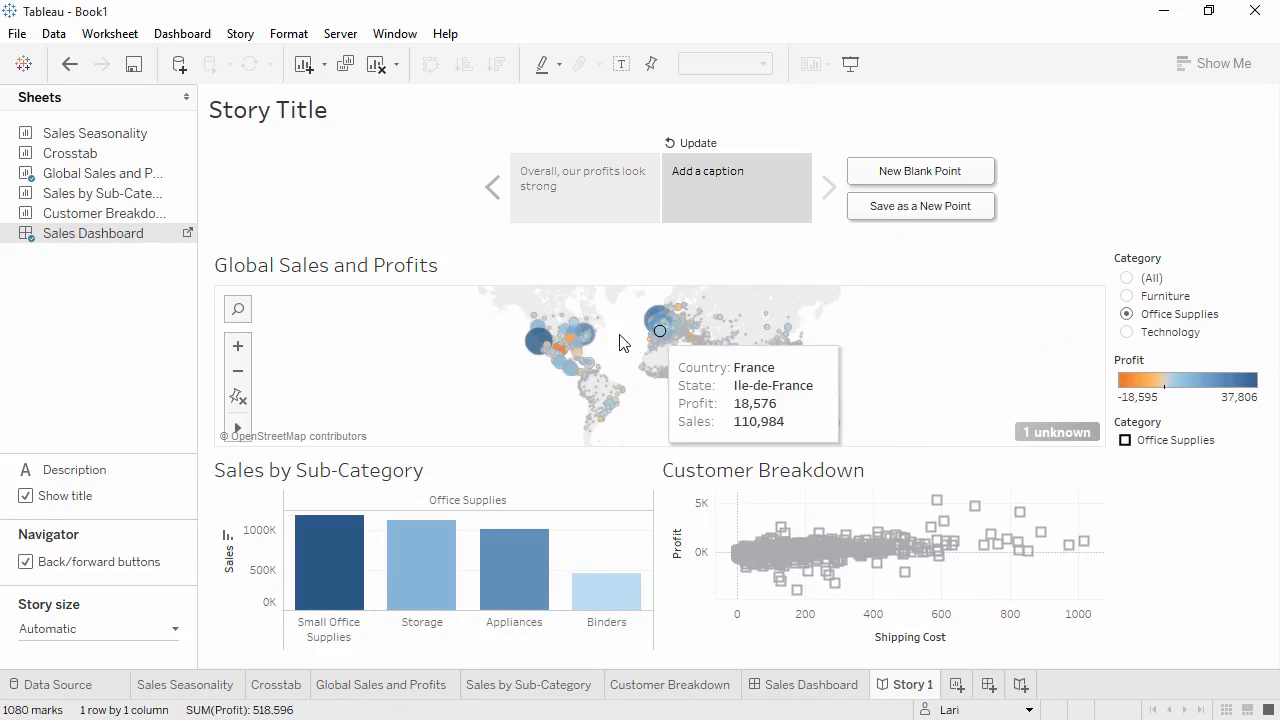
click(560, 350)
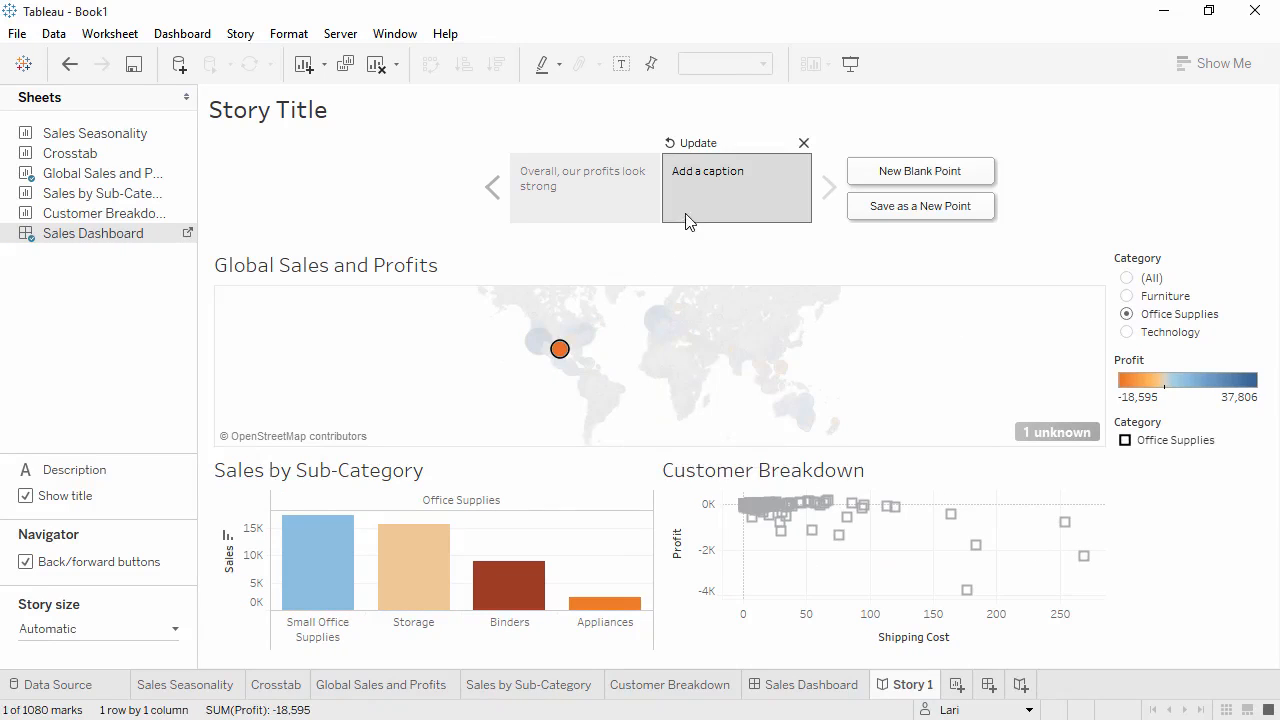
click(697, 145)
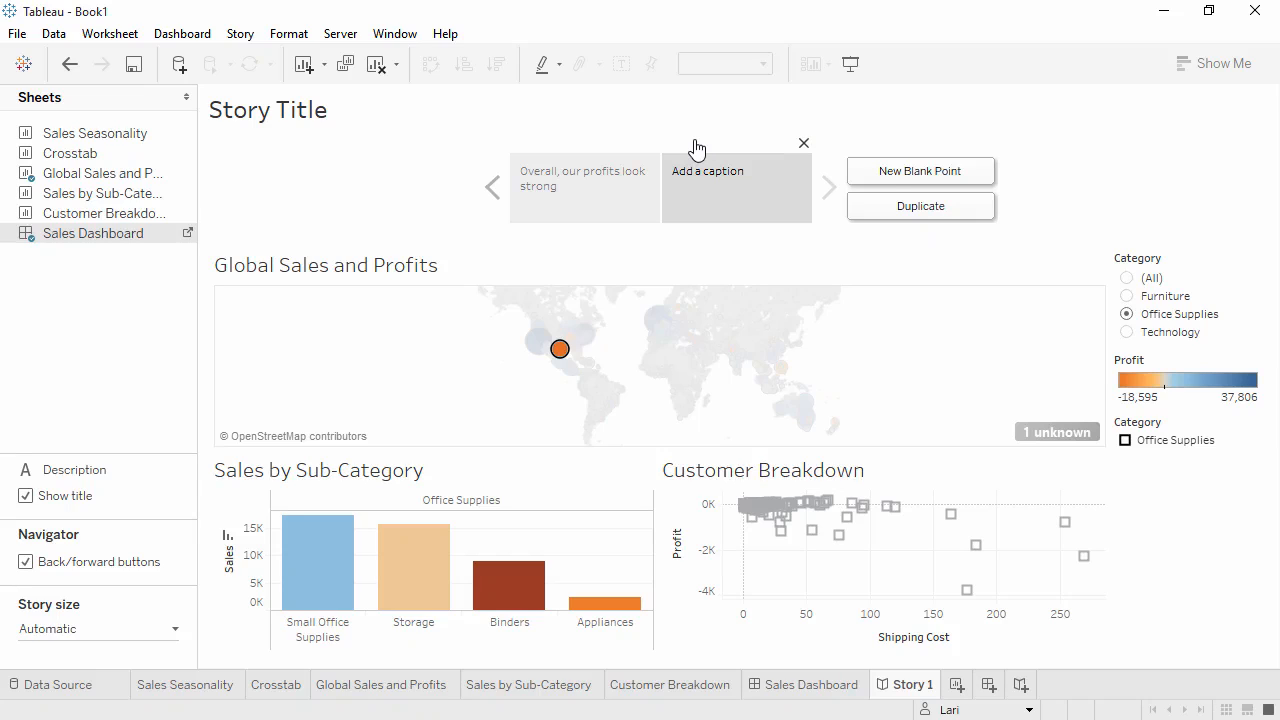
Caption the second story point But there are problem areas and reset the Category filter to All.
click(700, 182)
text(But there are problem areas)
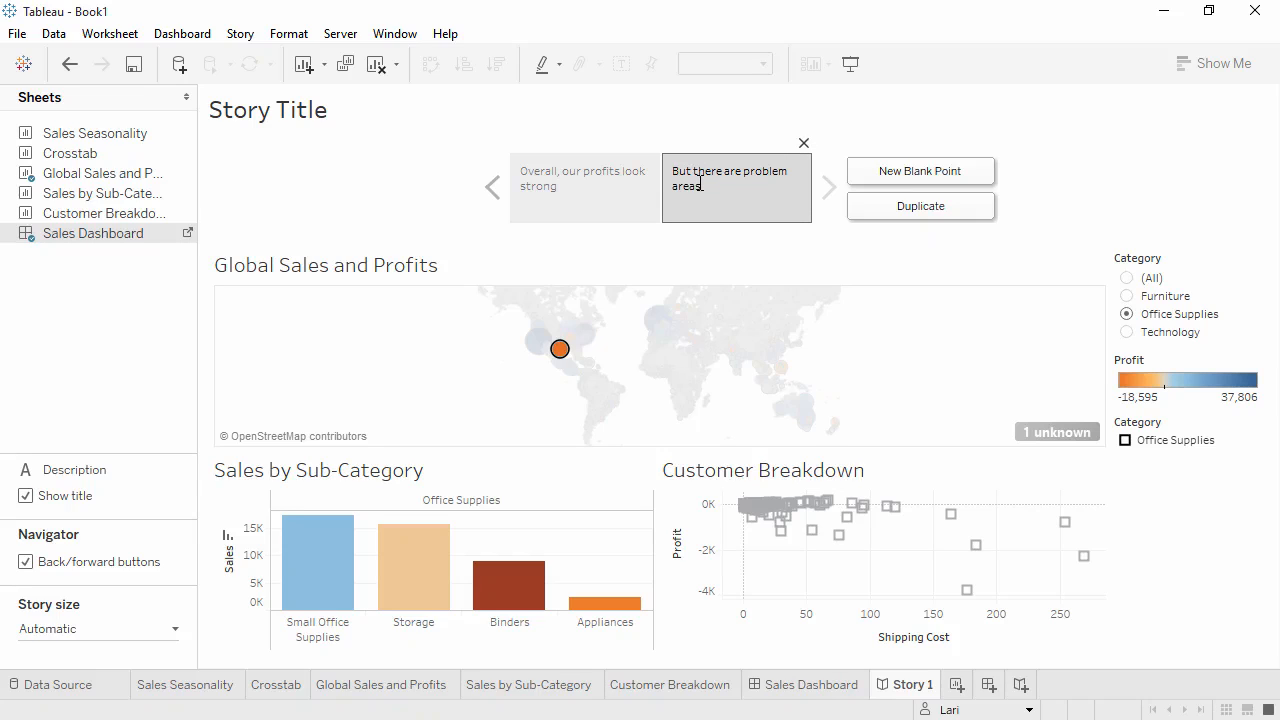
click(1127, 279)
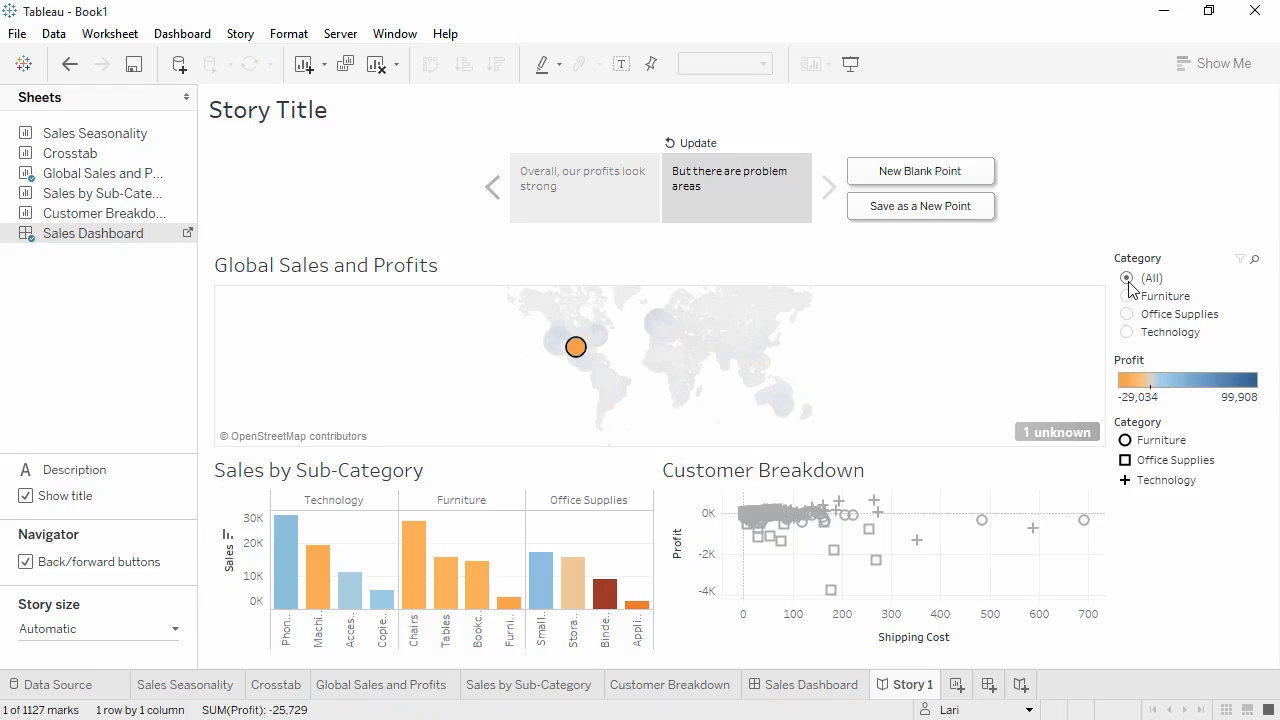
Start publishing the workbook to Tableau Server and name it Global Retail Sales and Profit.
click(343, 37)
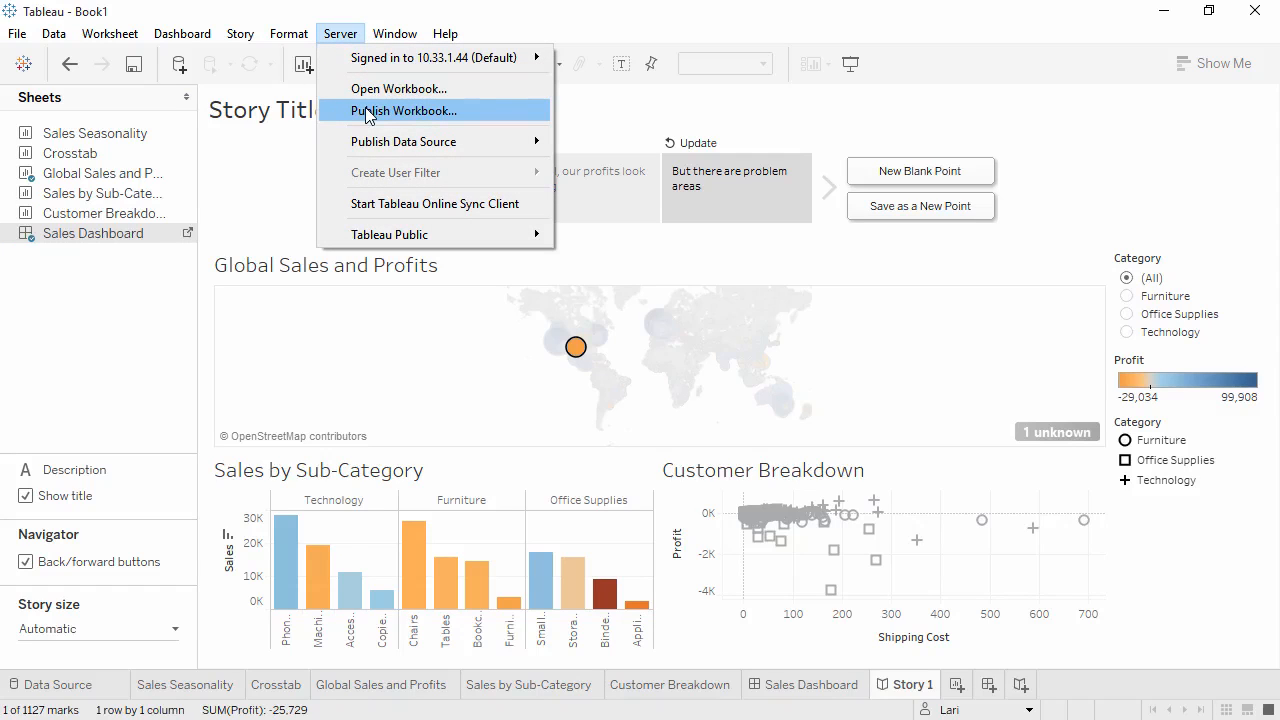
mouse_move(370, 144)
click(370, 113)
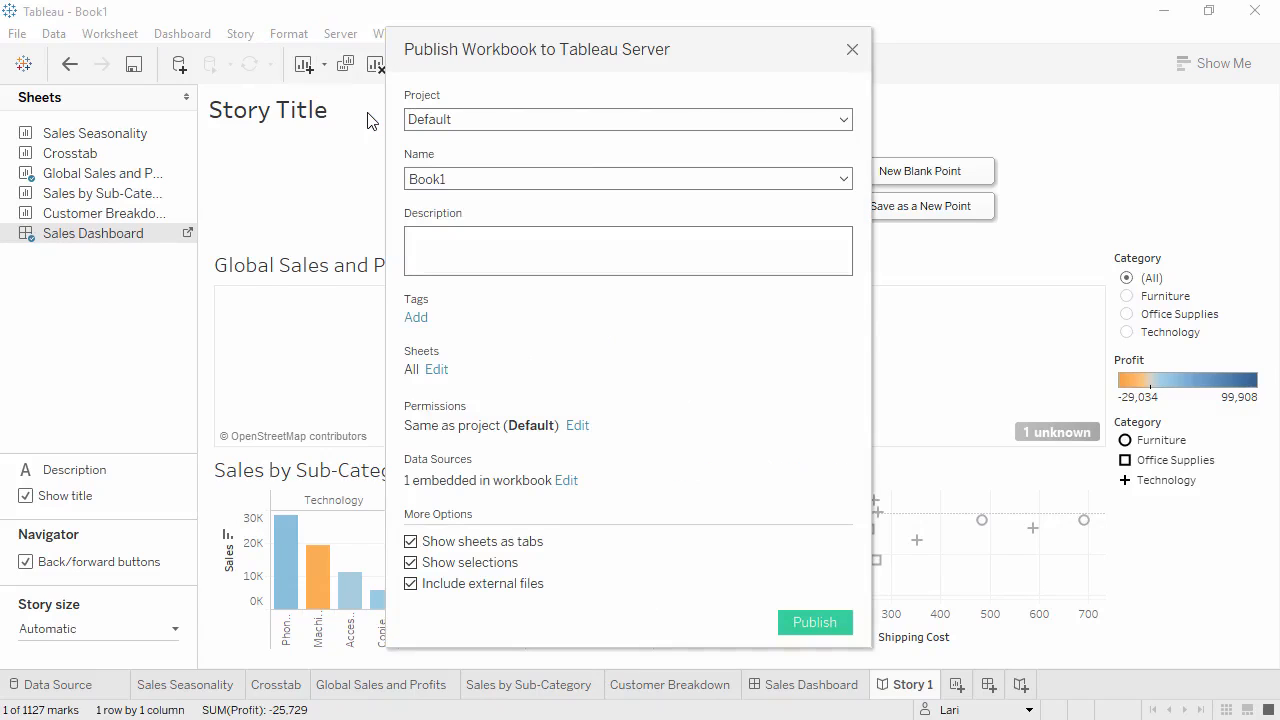
click(451, 175)
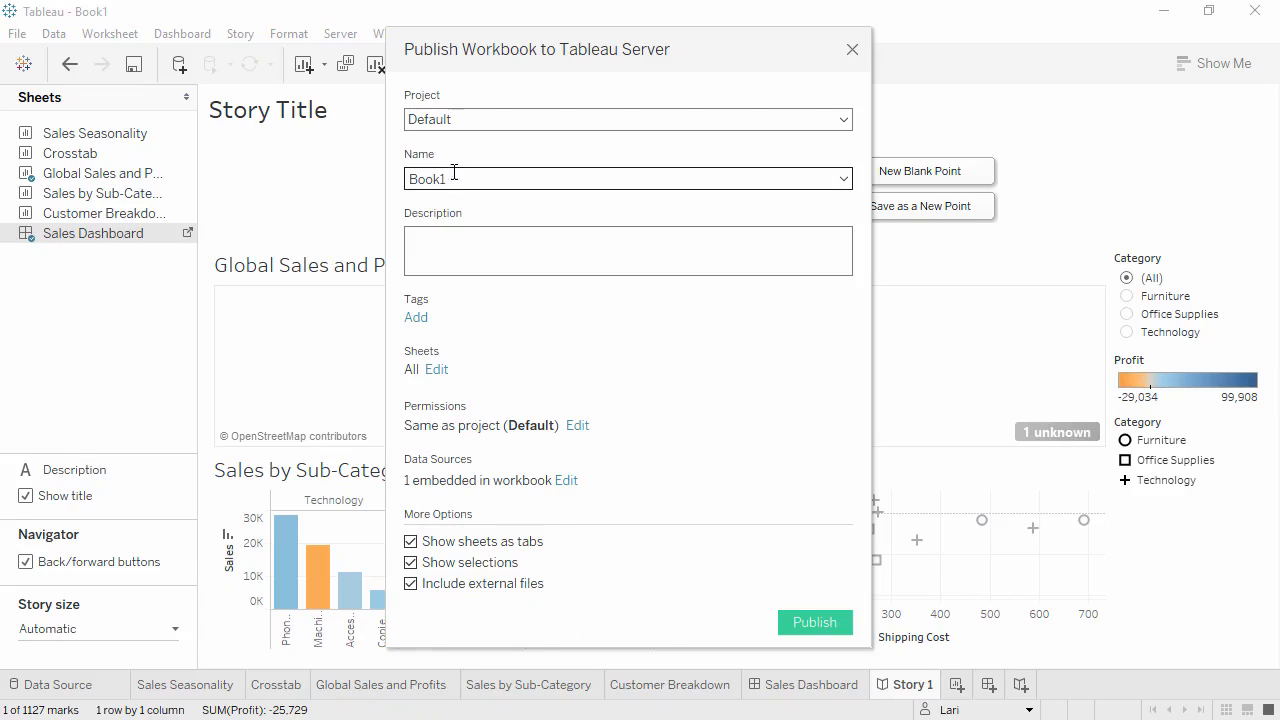
drag(460, 177, 386, 172)
text(Global Retail Sales and Profit)
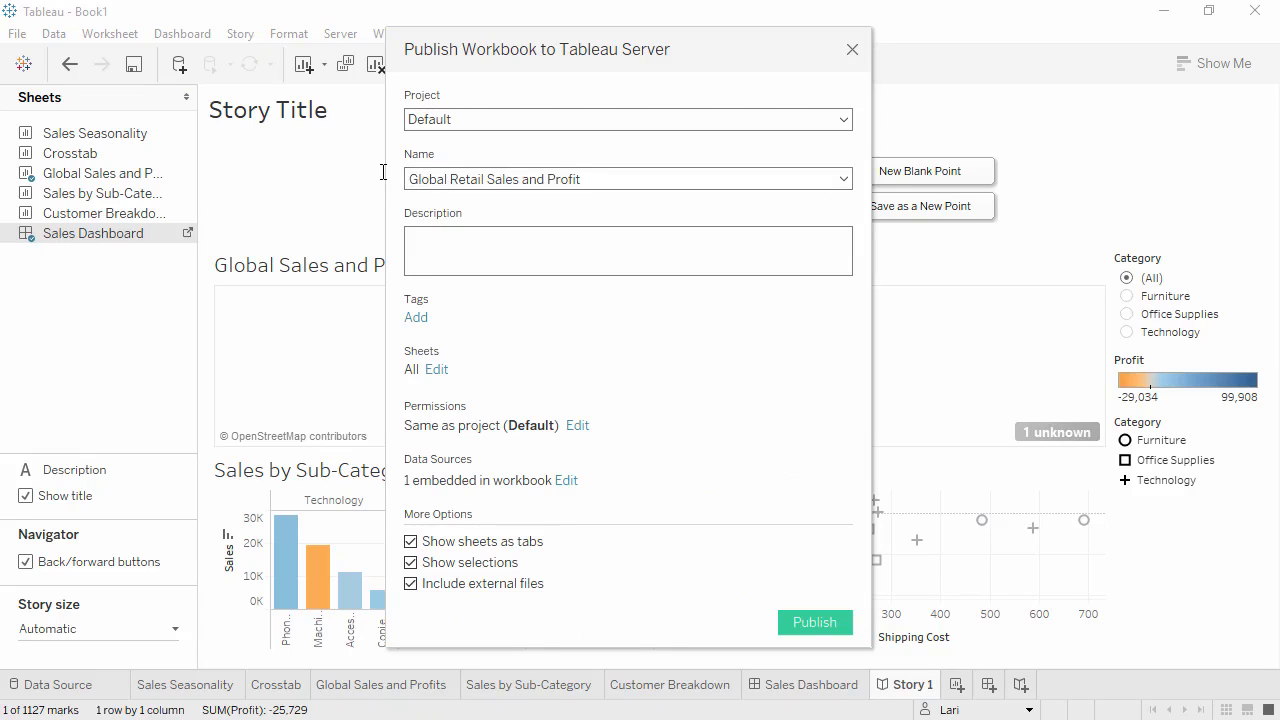
Paste a description ending in through 2015 and add the sales tag to the workbook.
click(433, 251)
text(through 2015)
click(416, 317)
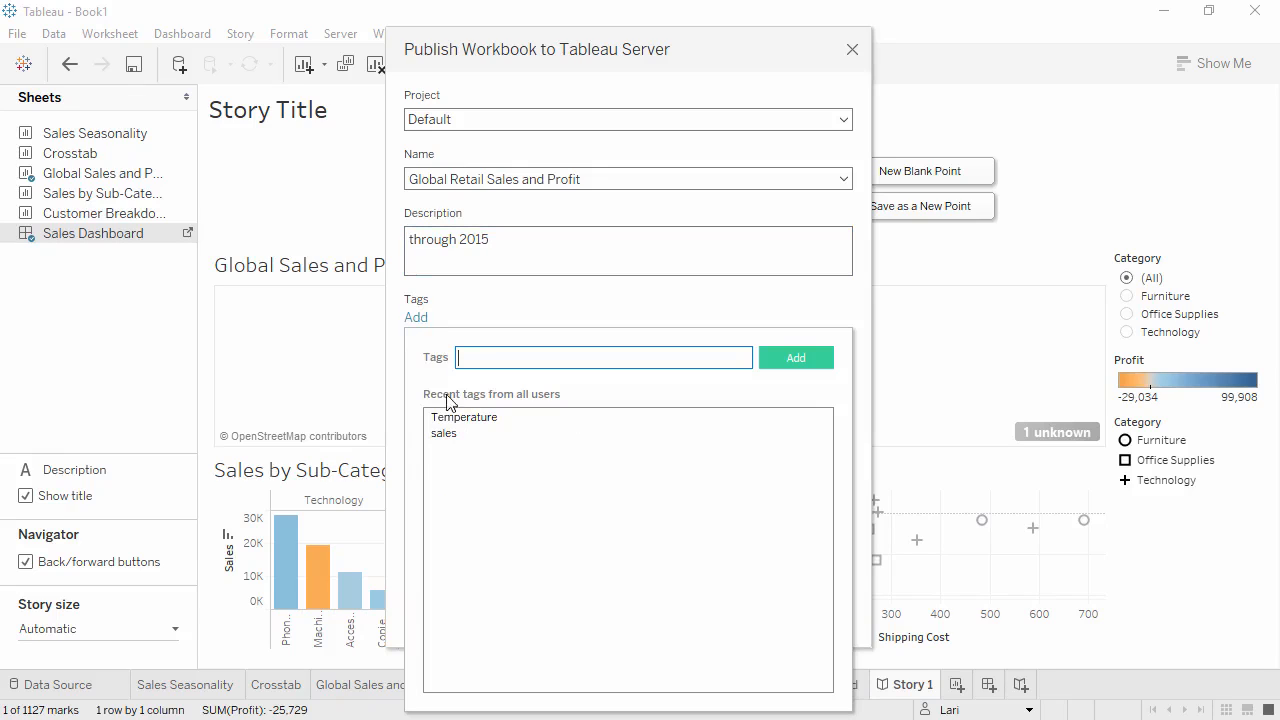
click(443, 433)
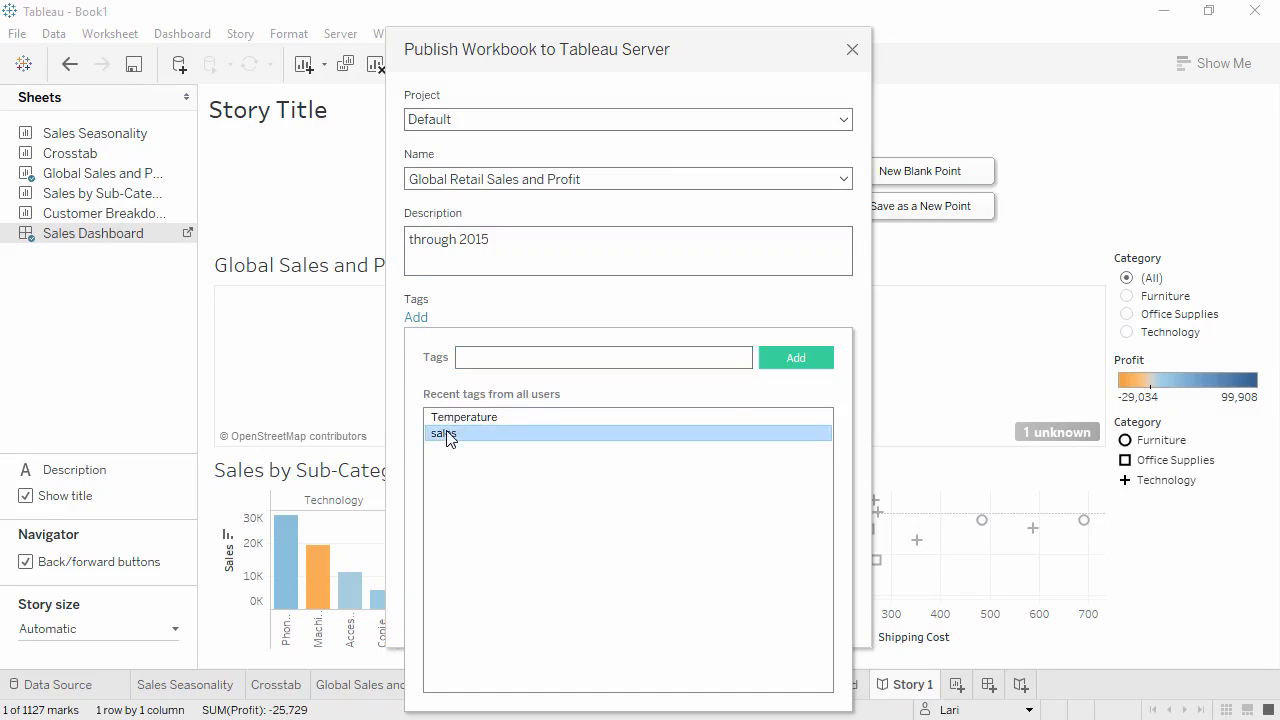
click(530, 308)
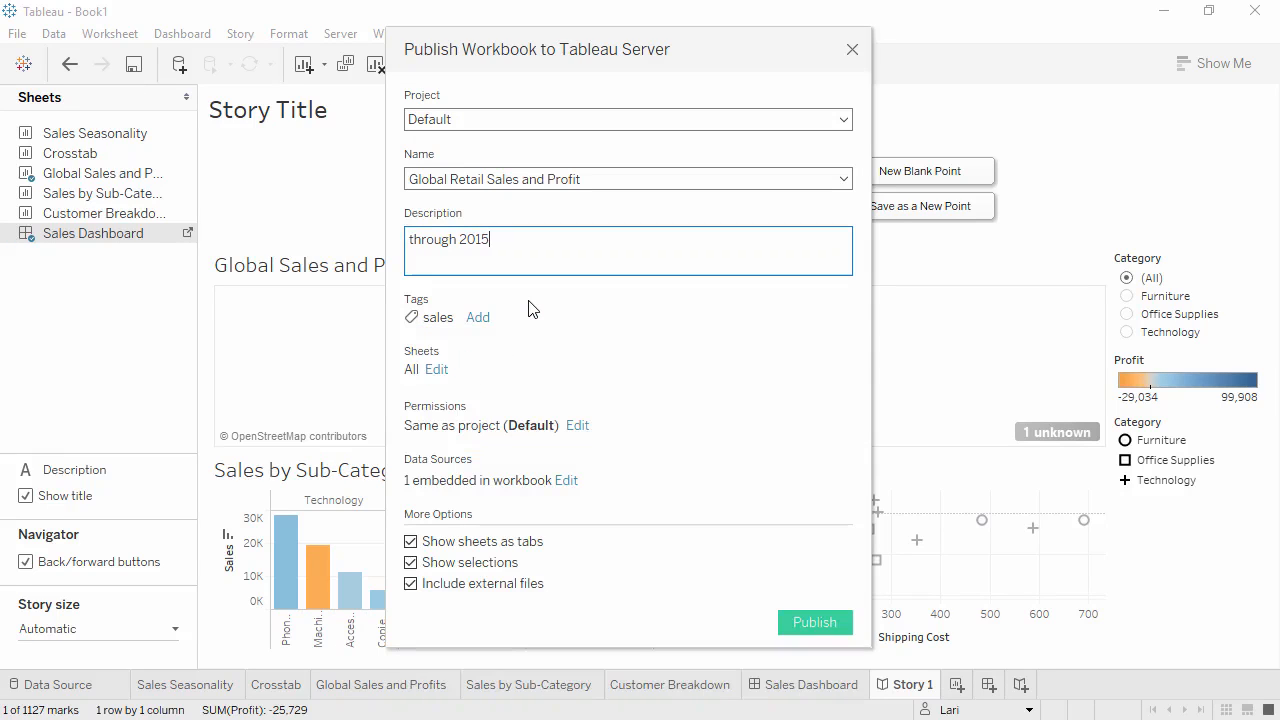
Turn off Show selections and Show sheets as tabs, and review the workbook permissions.
click(411, 564)
click(410, 541)
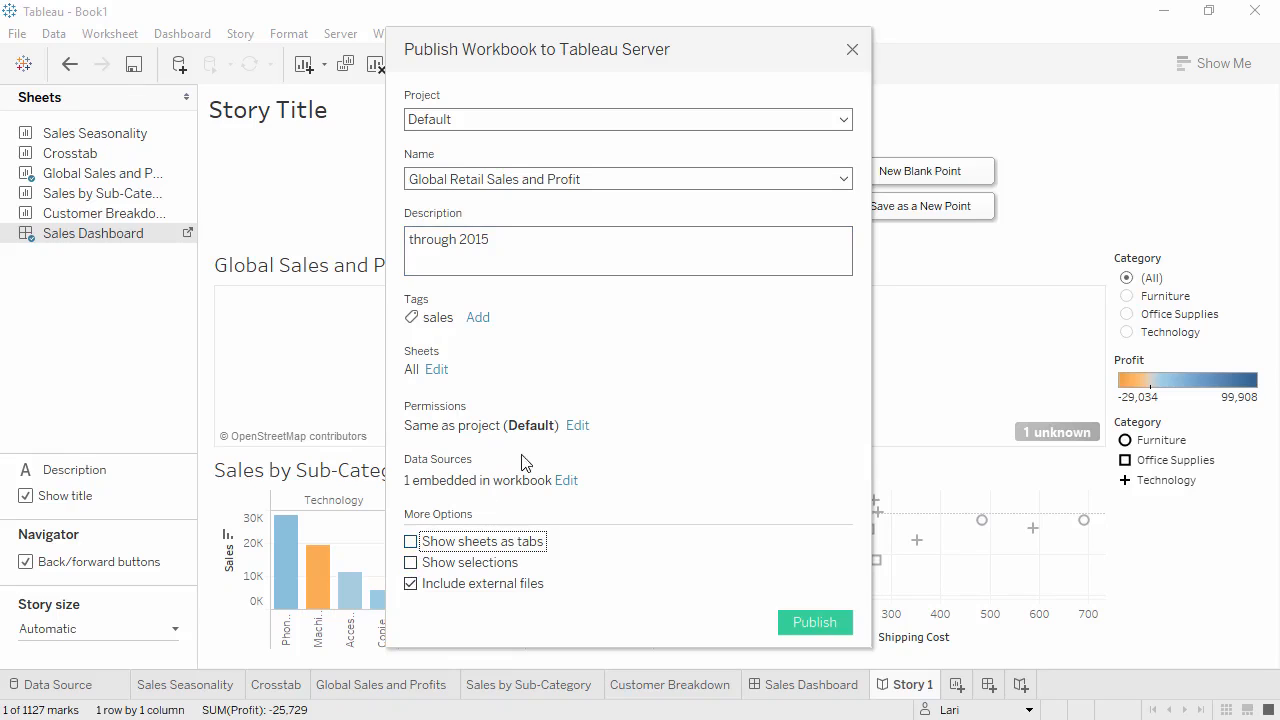
click(576, 426)
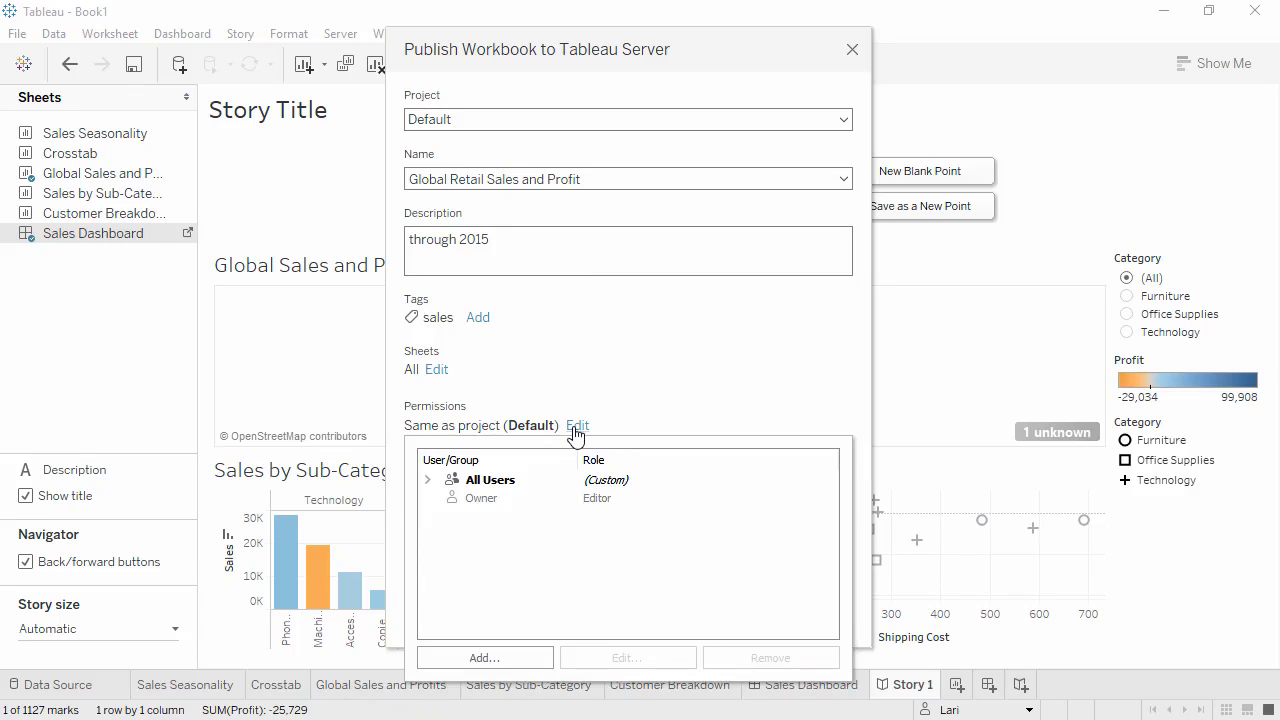
click(631, 410)
Publish the workbook, dismiss the completion notice, and open the Crosstab view on the server.
click(836, 627)
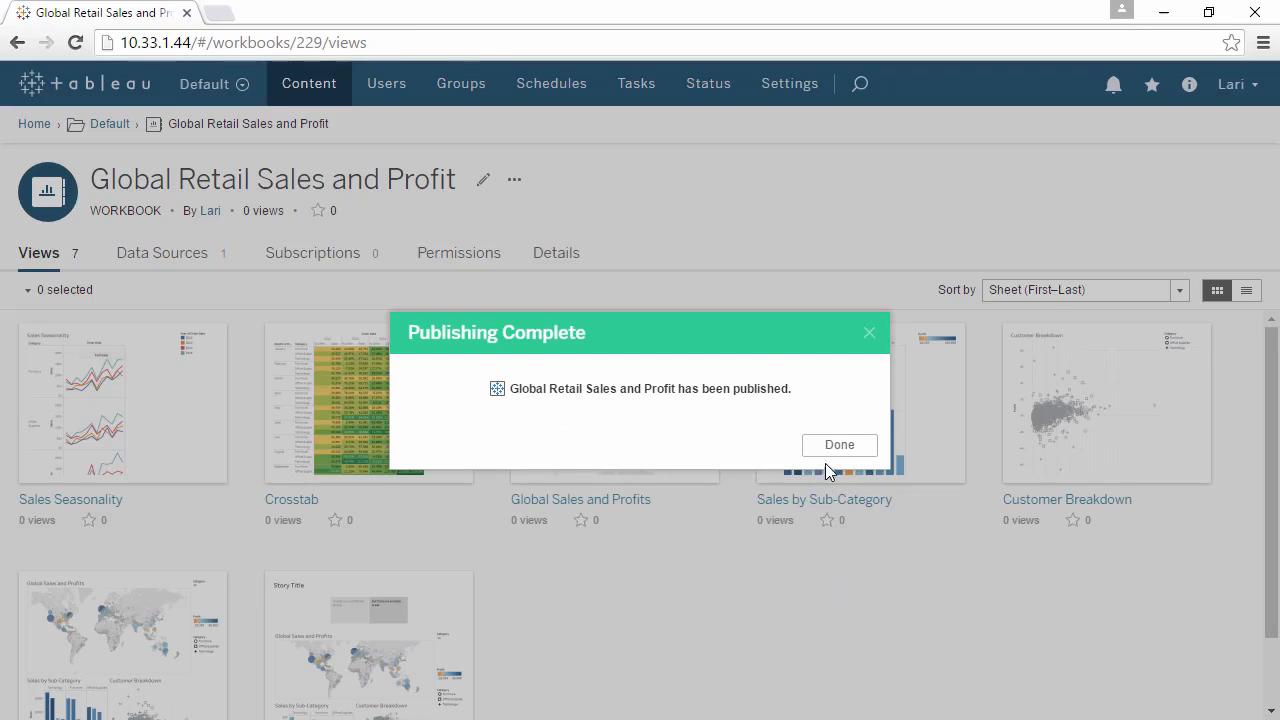
click(834, 447)
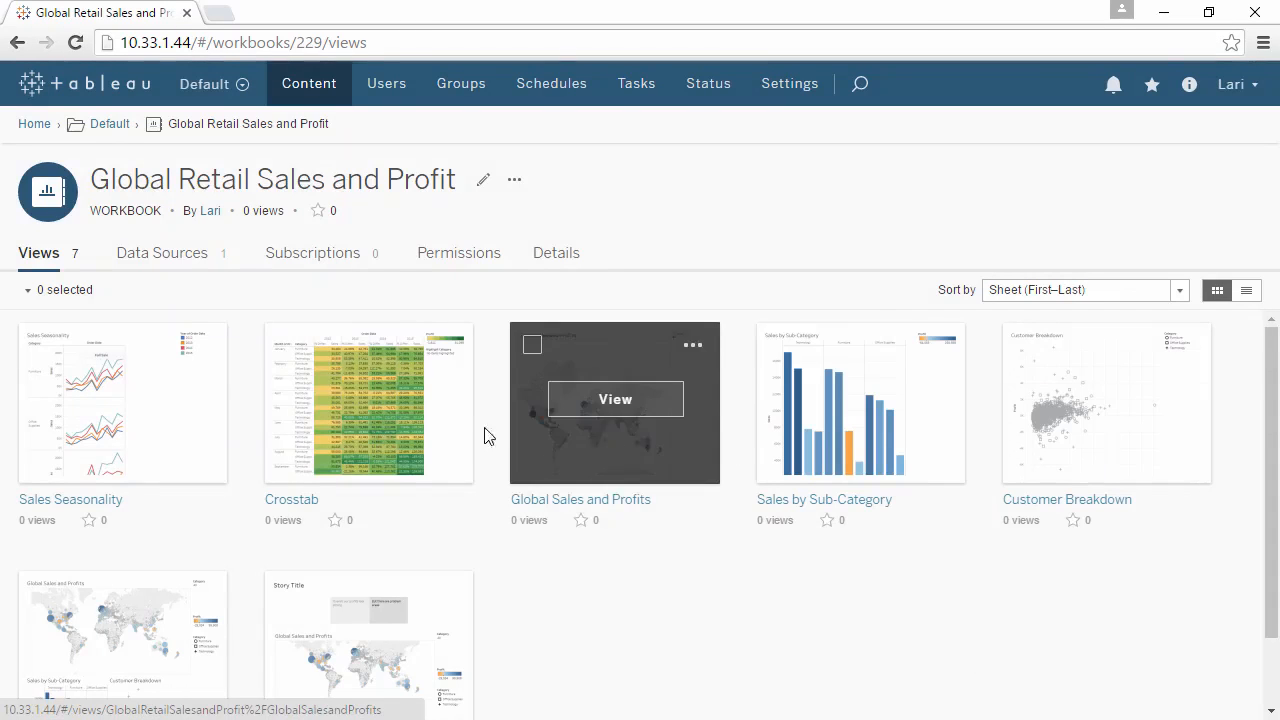
click(401, 419)
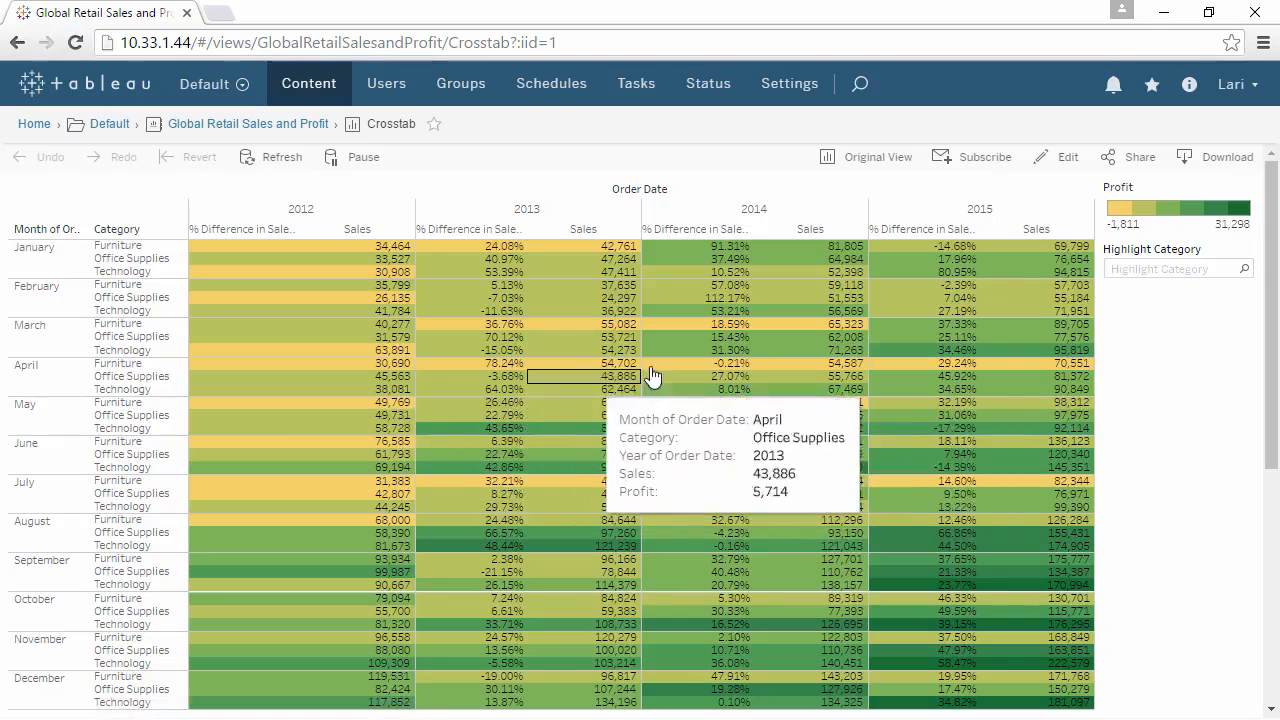
Highlight the Technology category in the Crosstab view using the Highlight Category control.
click(1133, 270)
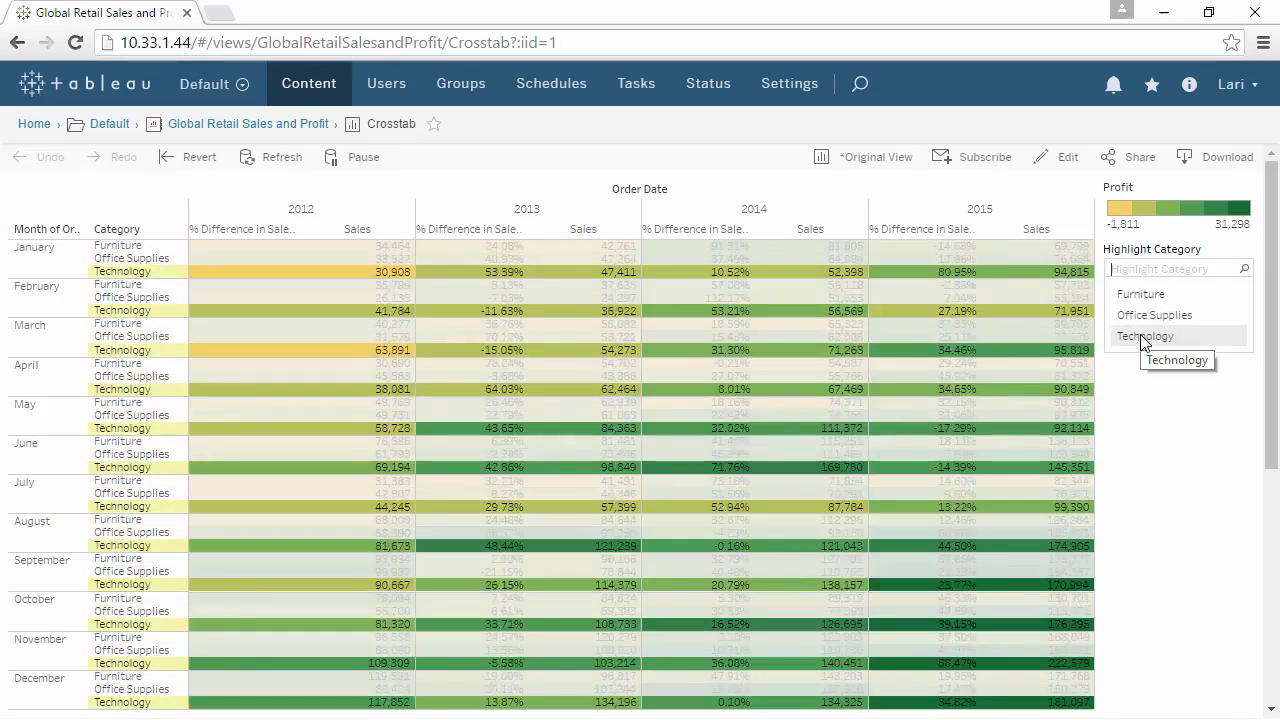
click(1143, 338)
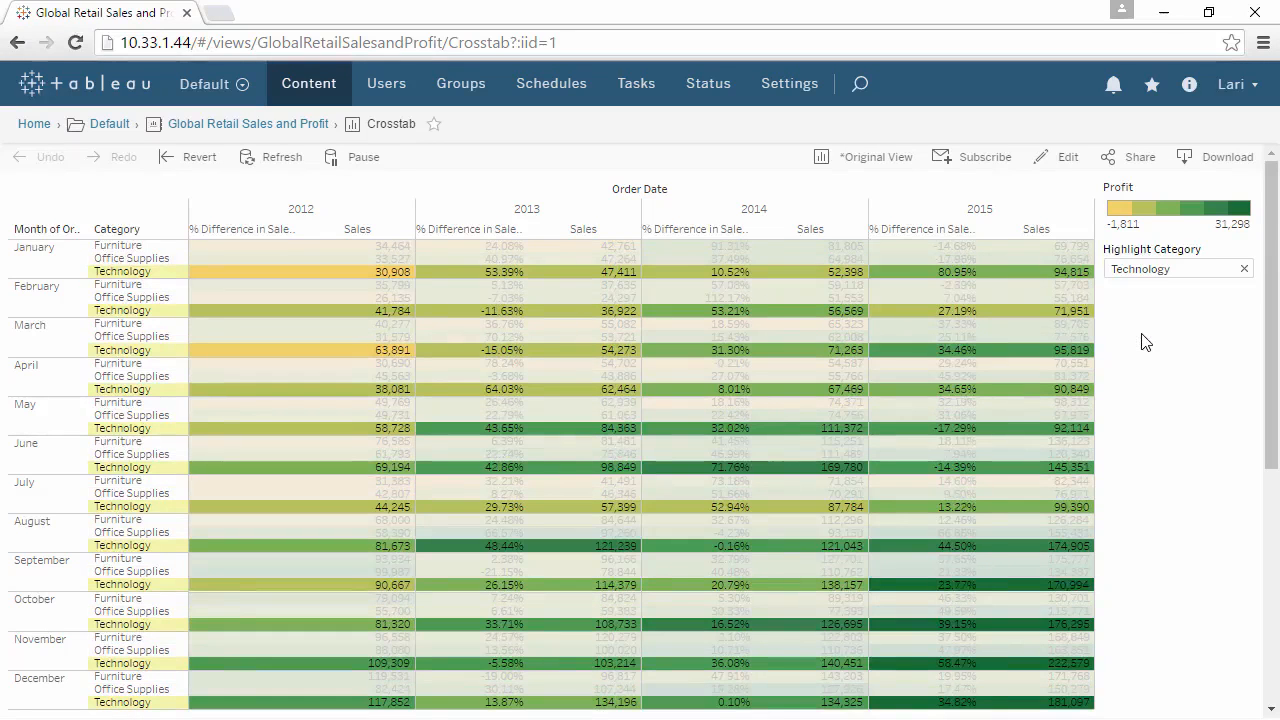
Open and close the subscription options, and mark the Crosstab view as a favorite.
click(984, 160)
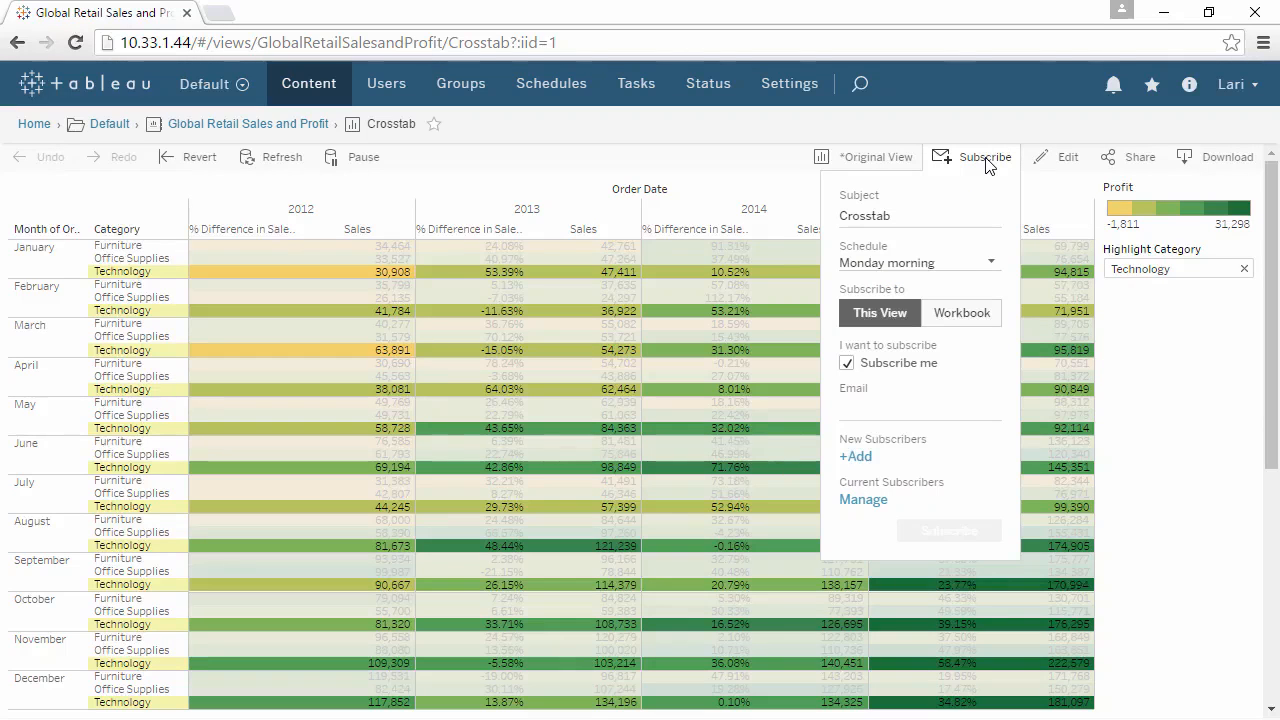
click(984, 160)
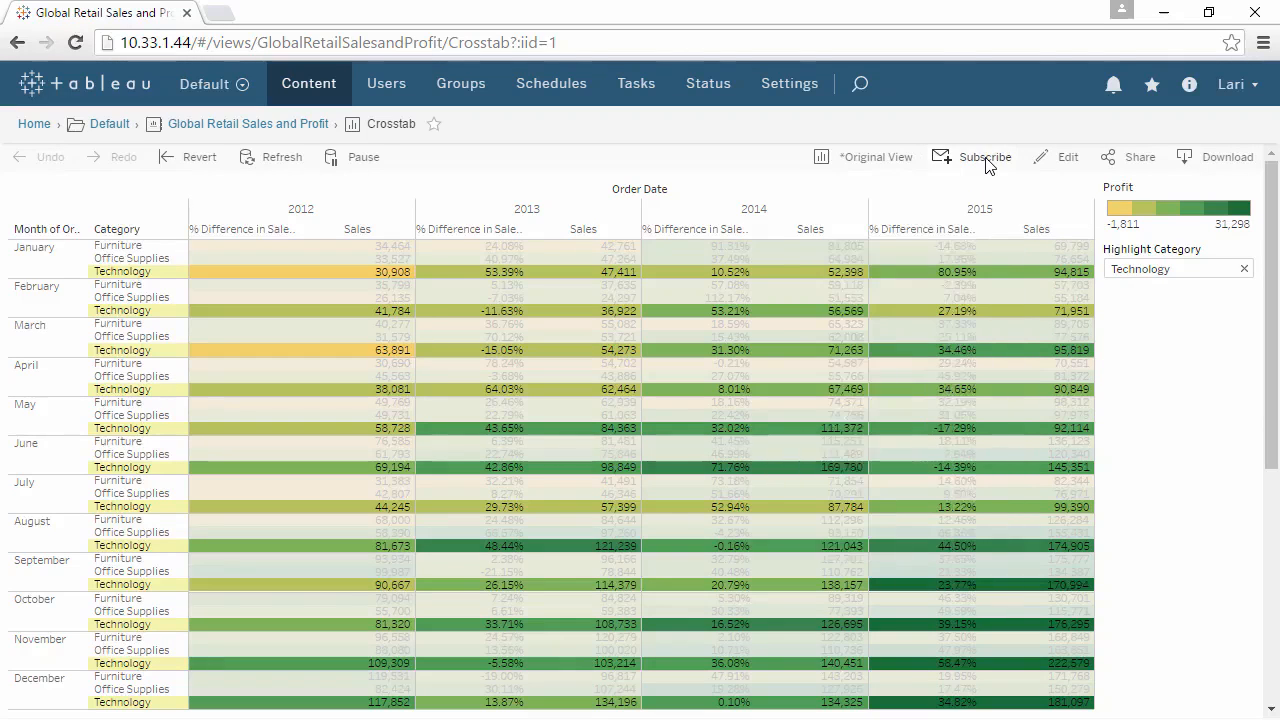
click(439, 127)
Search the server content for sales, then close the search results.
click(860, 86)
text(sales)
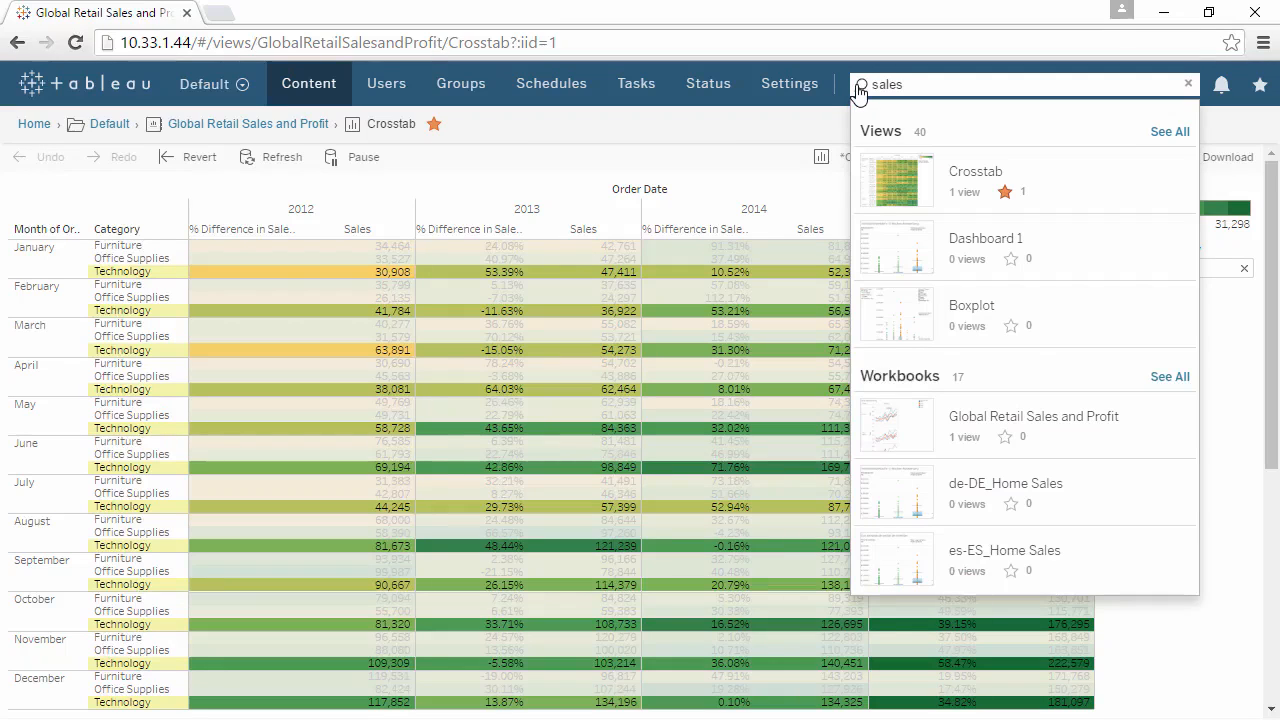
click(810, 131)
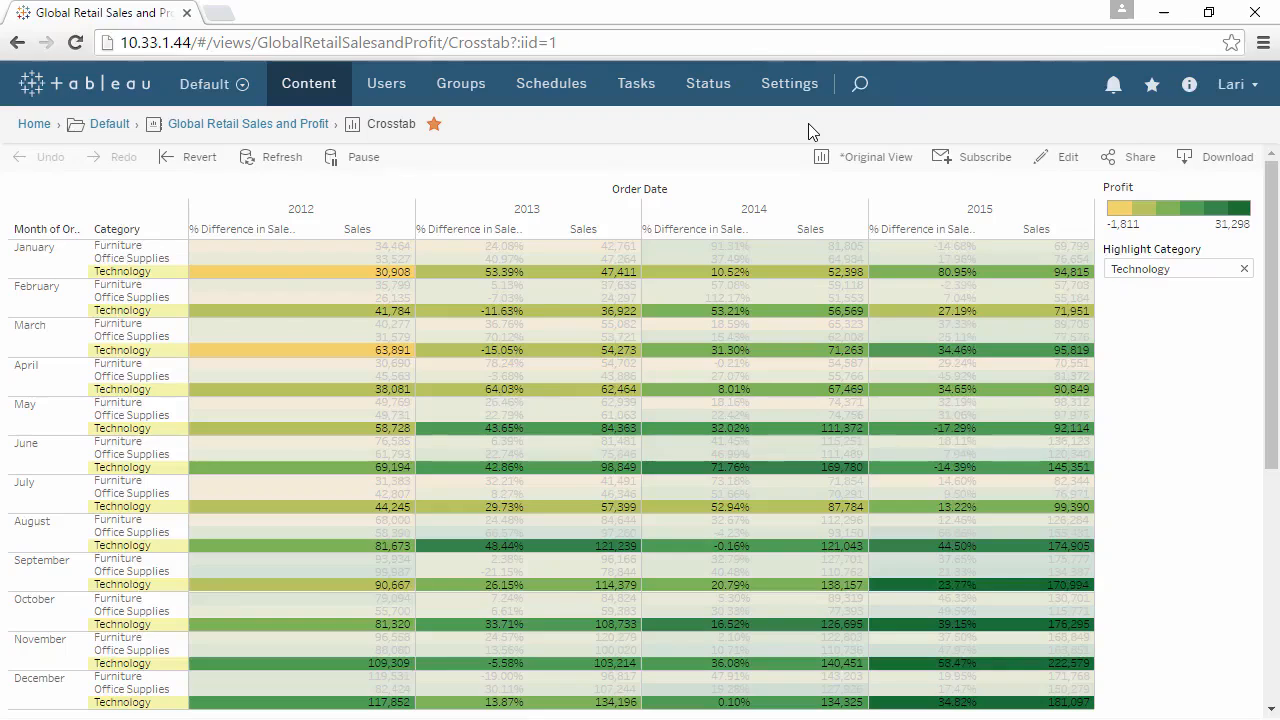